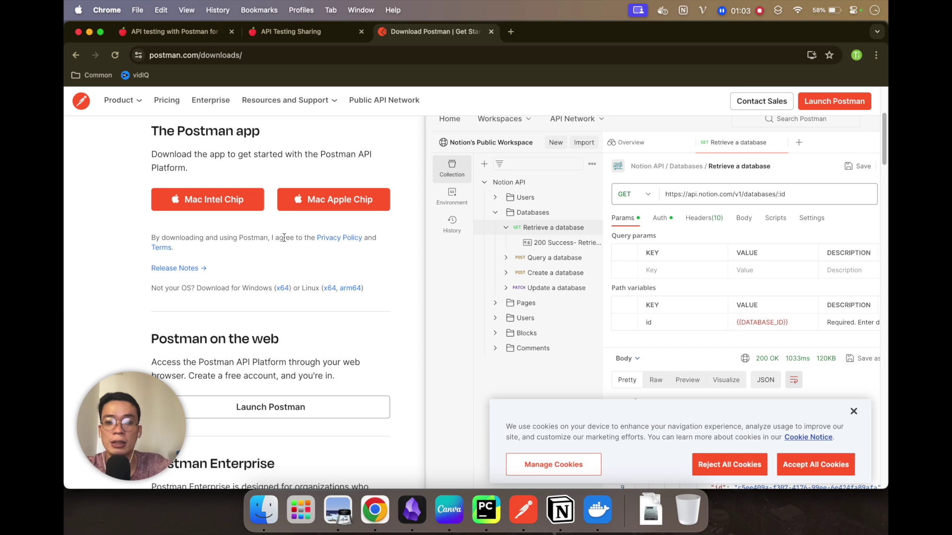
# Step: Scroll down the postman.com downloads page, then switch to the Postman desktop app
pyautogui.scroll(-1, 287, 243)
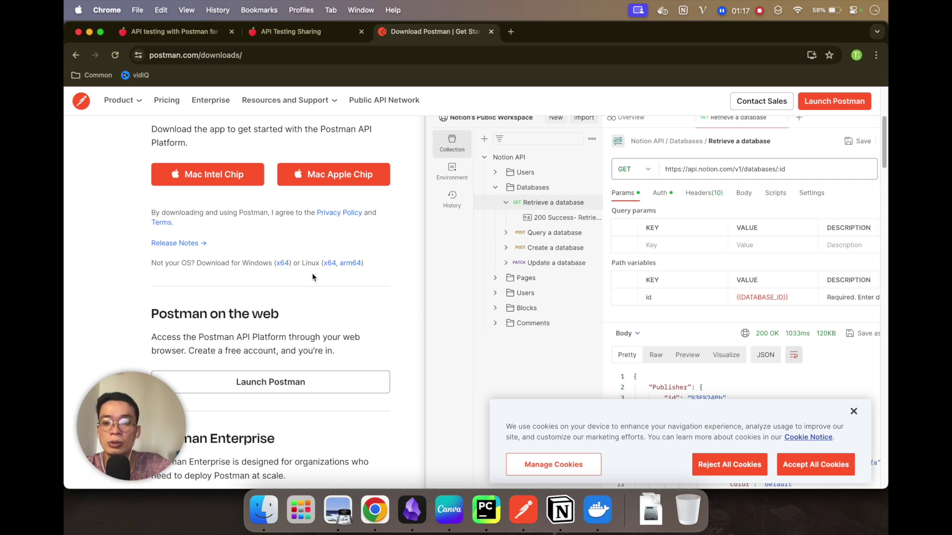
pyautogui.scroll(-2, 290, 308)
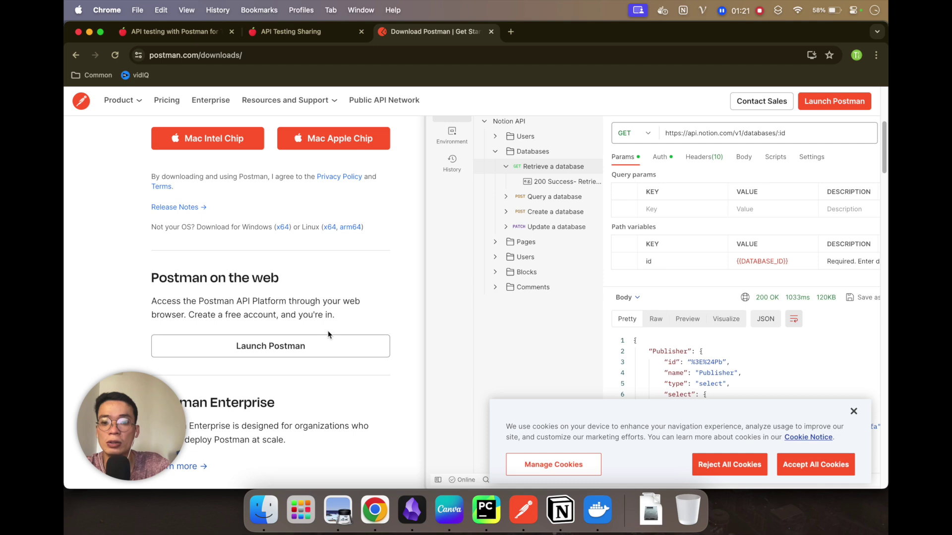
pyautogui.click(523, 509)
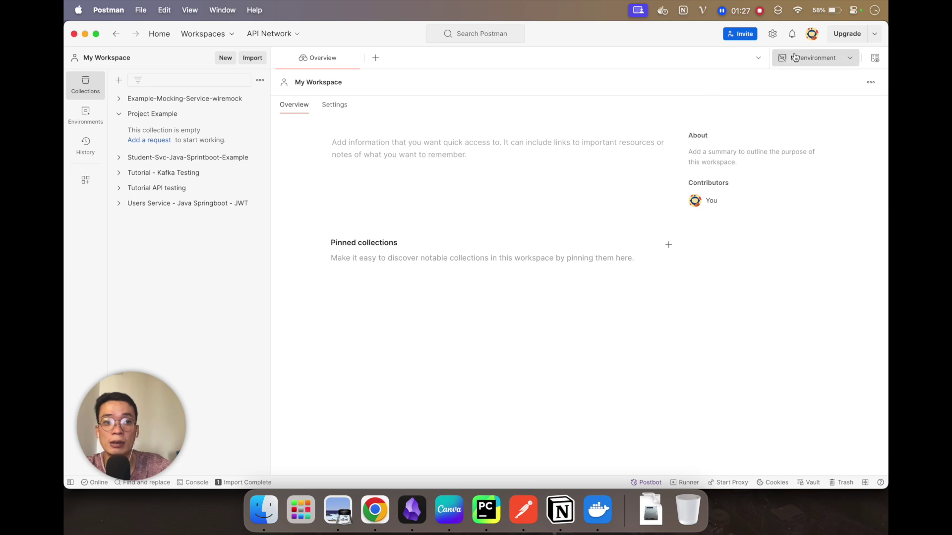
# Step: Sign out of Postman, removing local data, and relaunch it as the Lightweight API Client
pyautogui.click(814, 35)
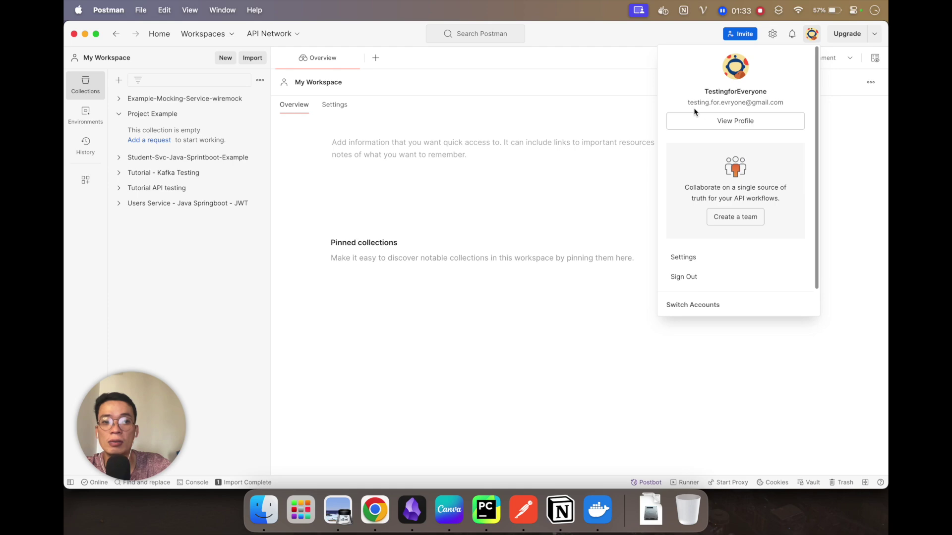
pyautogui.click(699, 278)
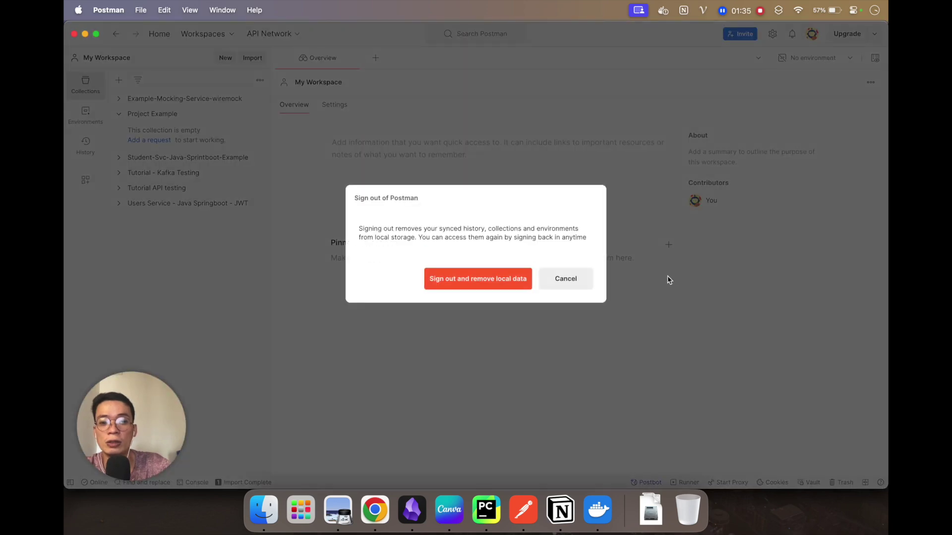
pyautogui.click(471, 283)
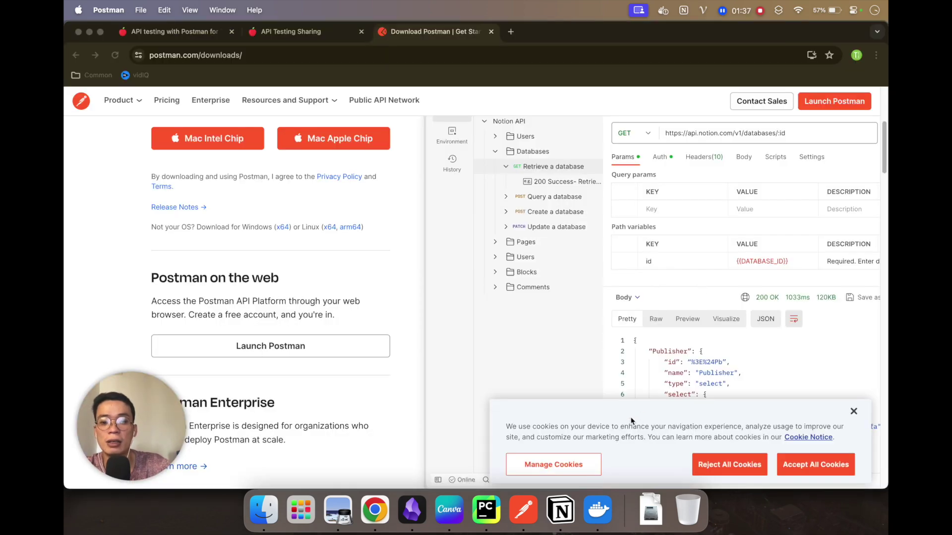
pyautogui.click(530, 515)
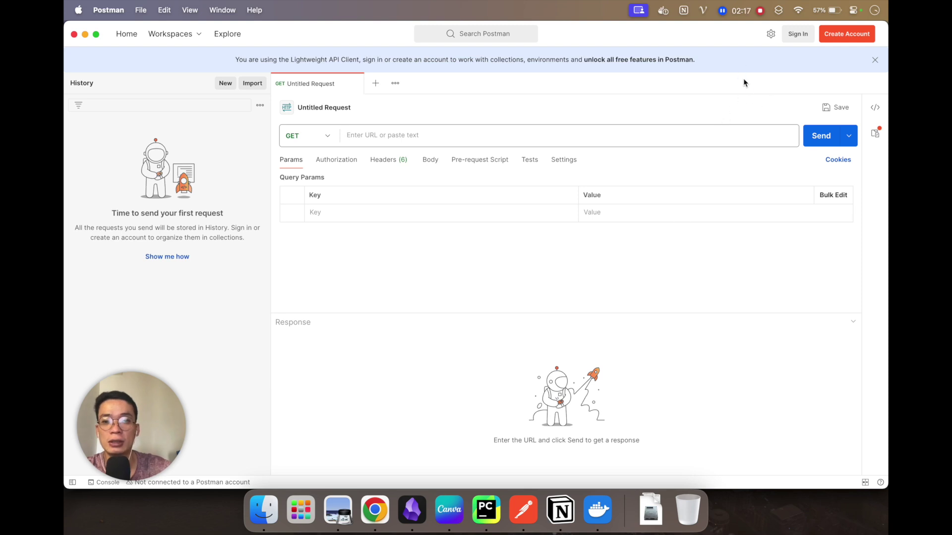
# Step: Sign in with the existing account in Chrome and hand back to the Postman app
pyautogui.click(798, 35)
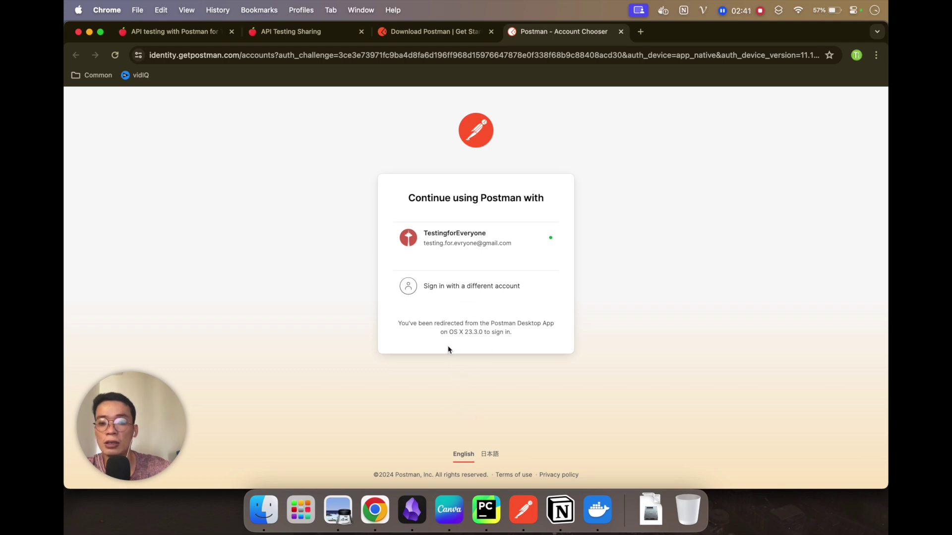
pyautogui.click(446, 240)
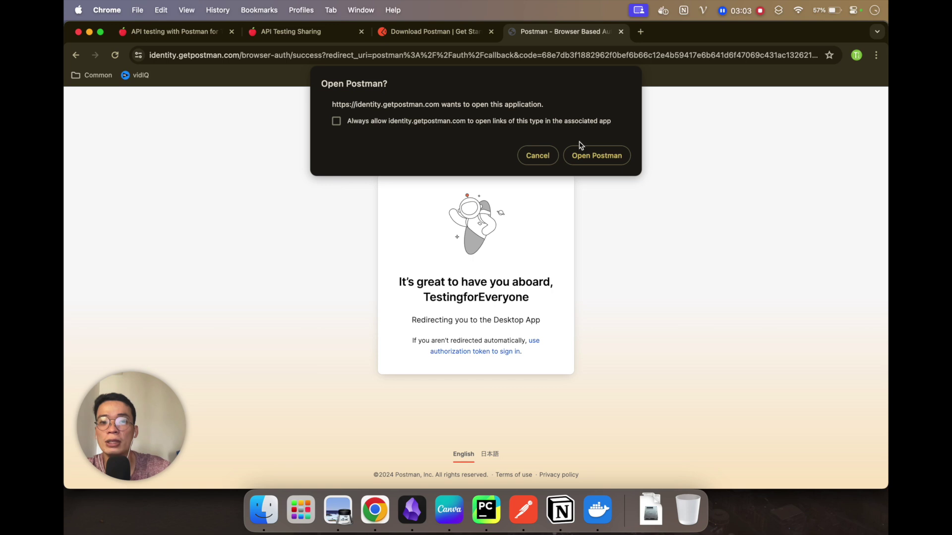
pyautogui.click(615, 162)
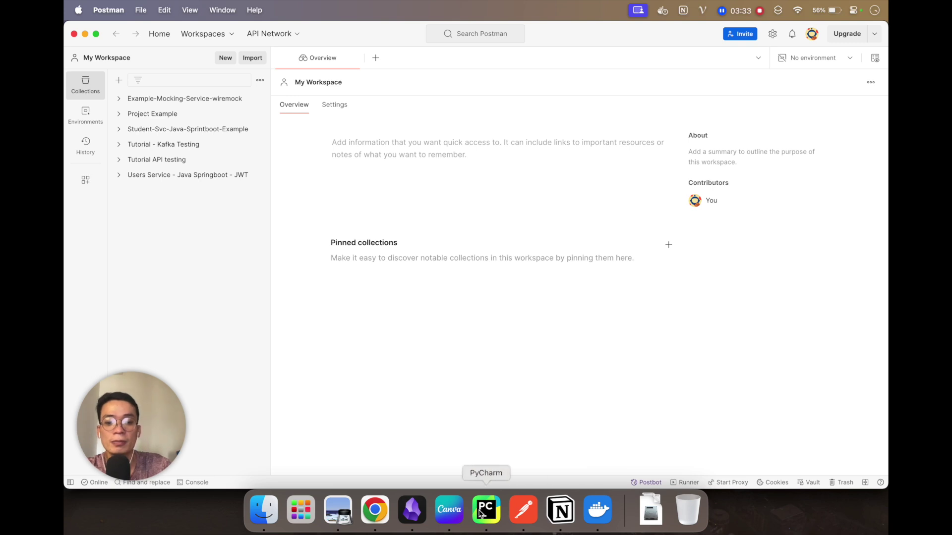
# Step: Advance the Canva slides to 'Create a Collection', then return to Postman's My Workspace
pyautogui.click(449, 509)
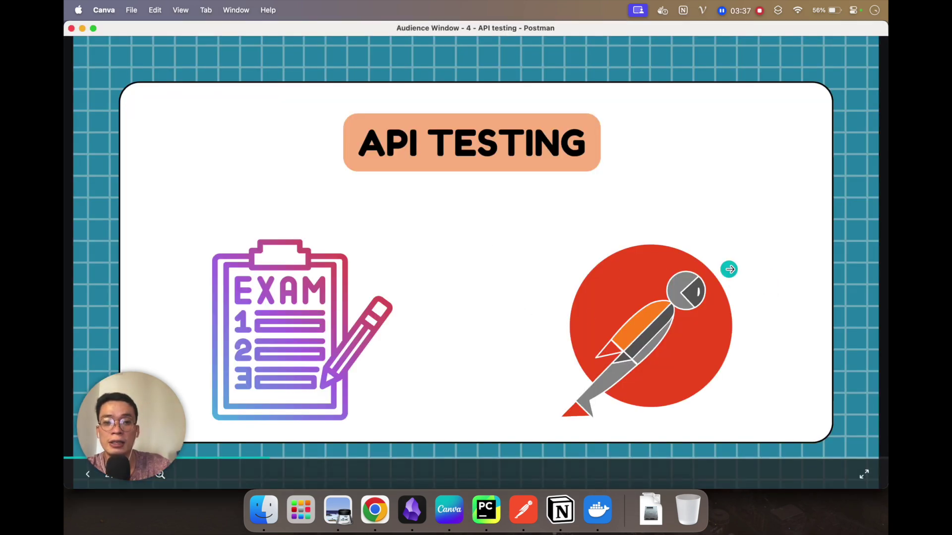
pyautogui.click(736, 267)
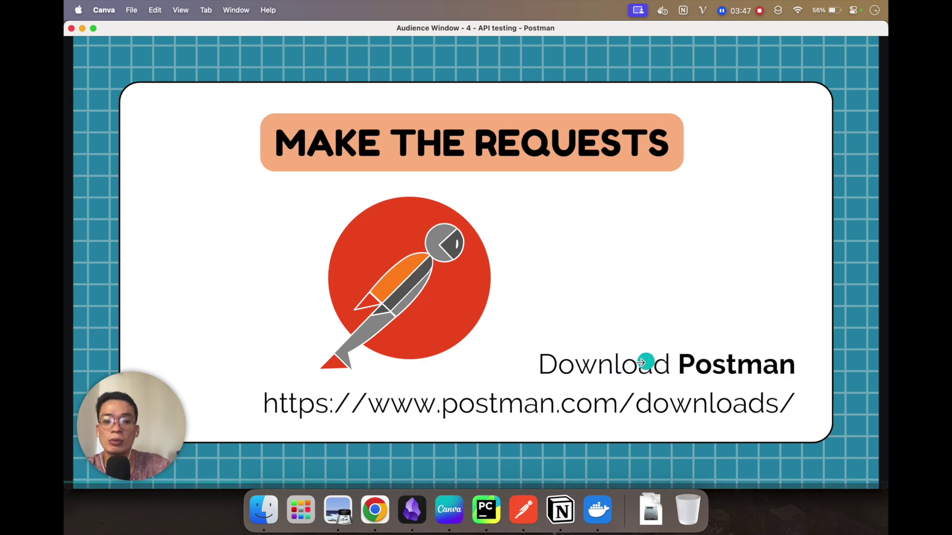
pyautogui.click(753, 324)
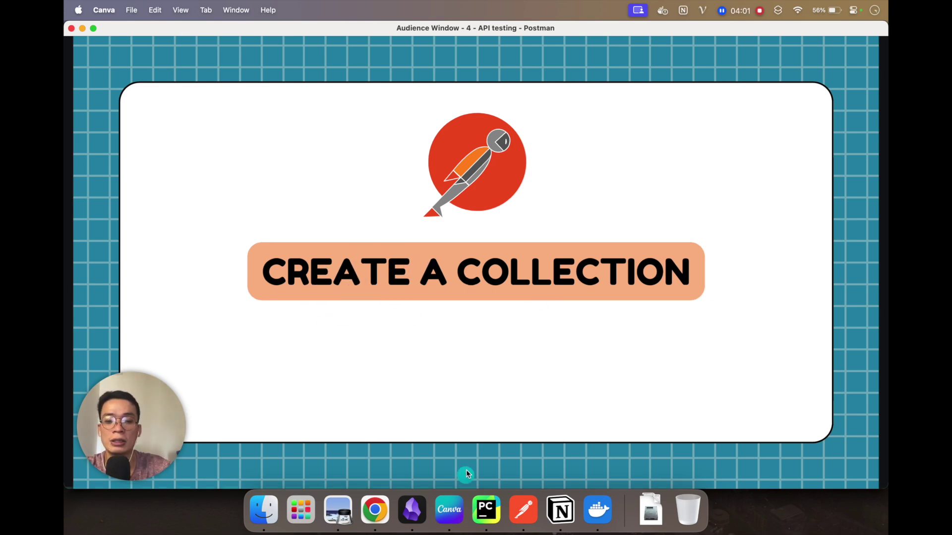
pyautogui.click(523, 510)
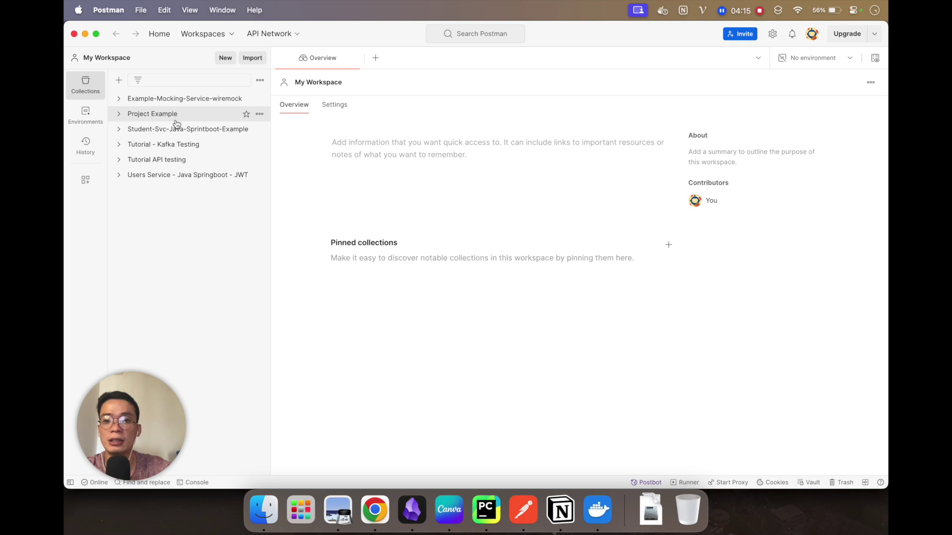
# Step: Delete the Project Example collection, leaving five collections in My Workspace
pyautogui.click(260, 114)
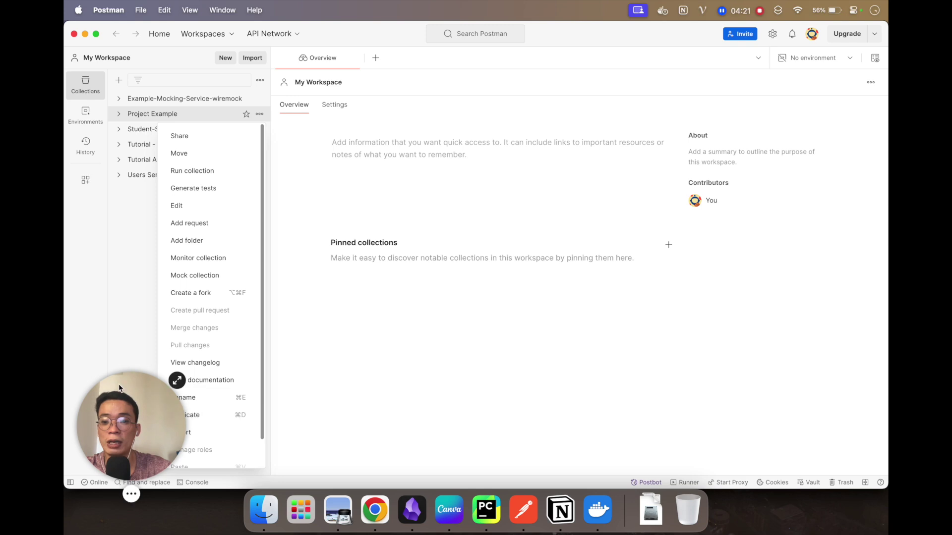
pyautogui.moveTo(143, 388); pyautogui.dragTo(834, 399)
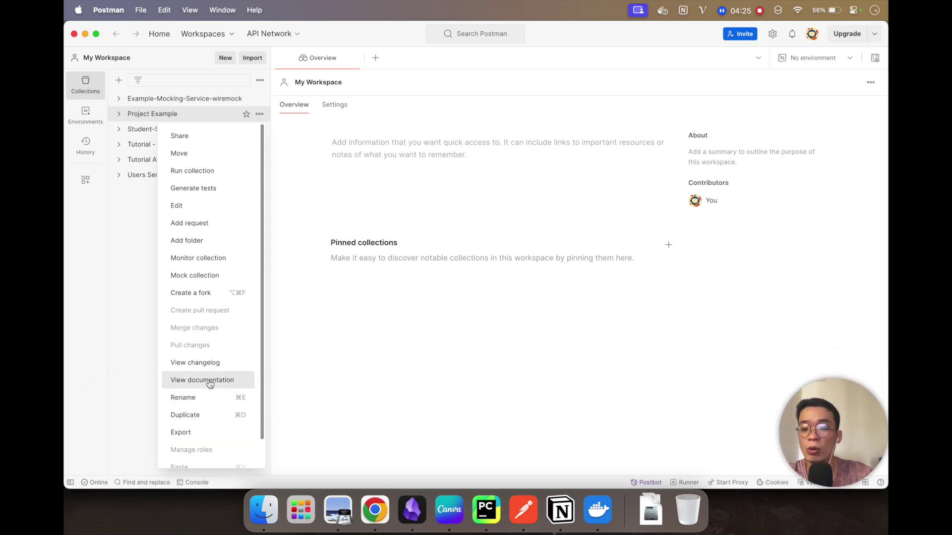
pyautogui.scroll(-2, 213, 386)
pyautogui.click(202, 457)
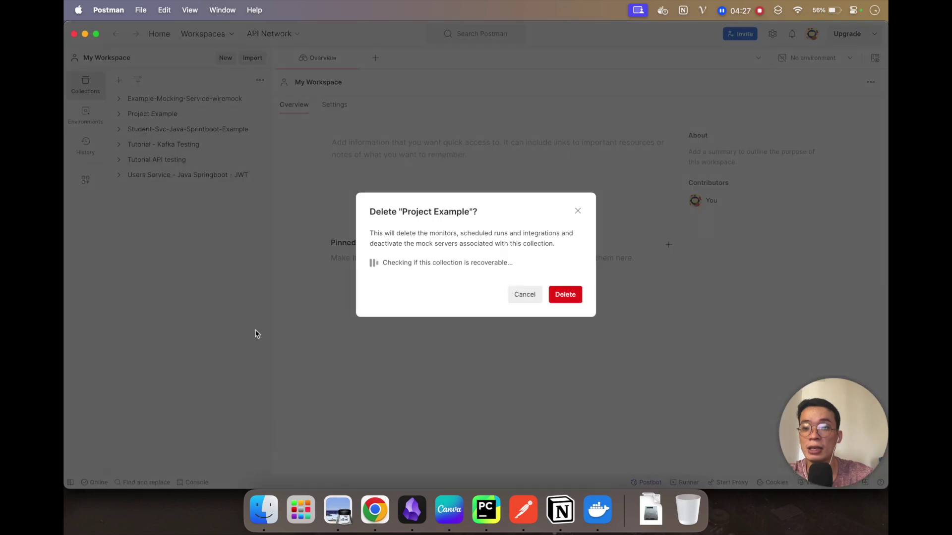
pyautogui.click(560, 298)
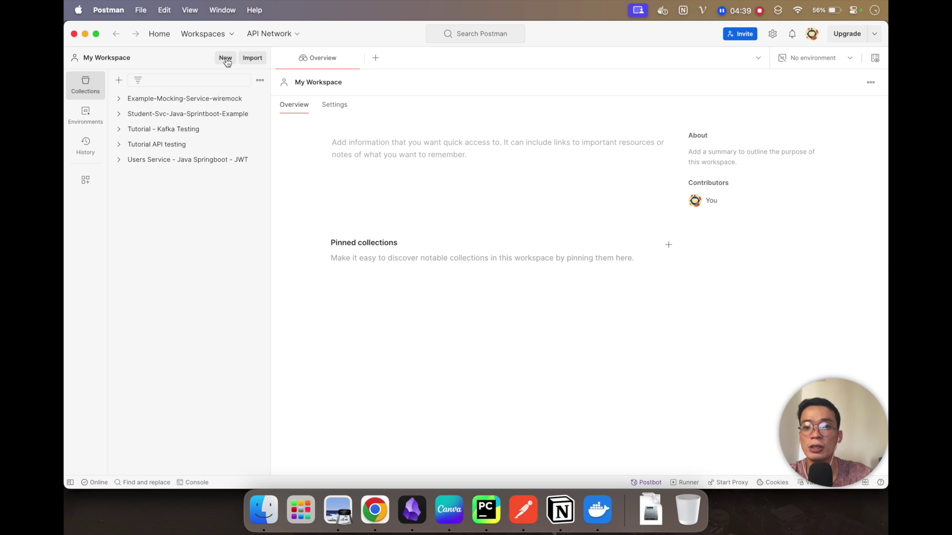
# Step: Add a blank collection from the sidebar +, named New Collection by default
pyautogui.click(225, 58)
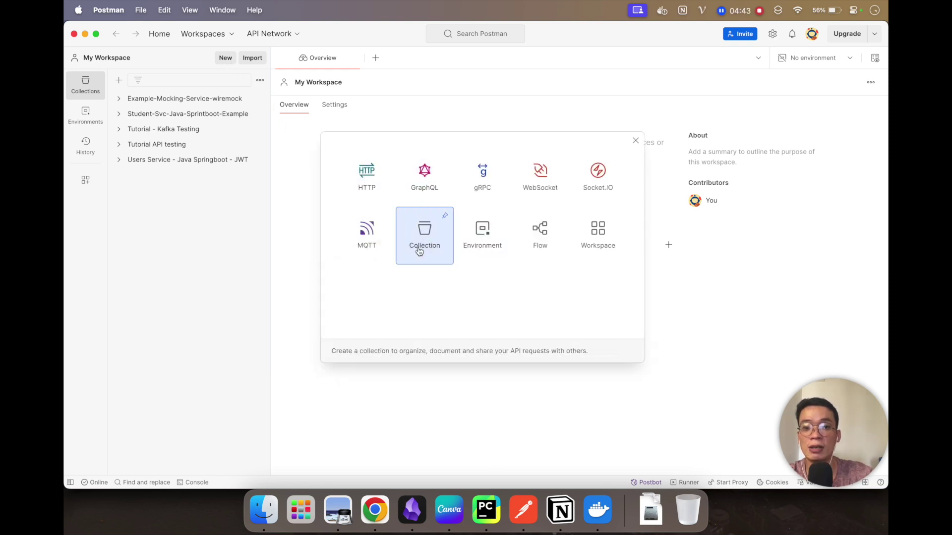
pyautogui.click(228, 240)
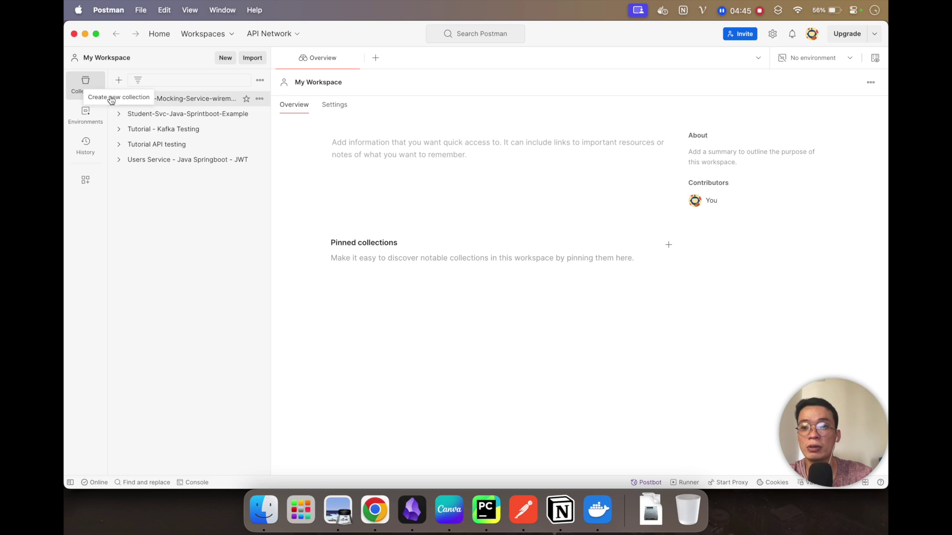
pyautogui.click(121, 85)
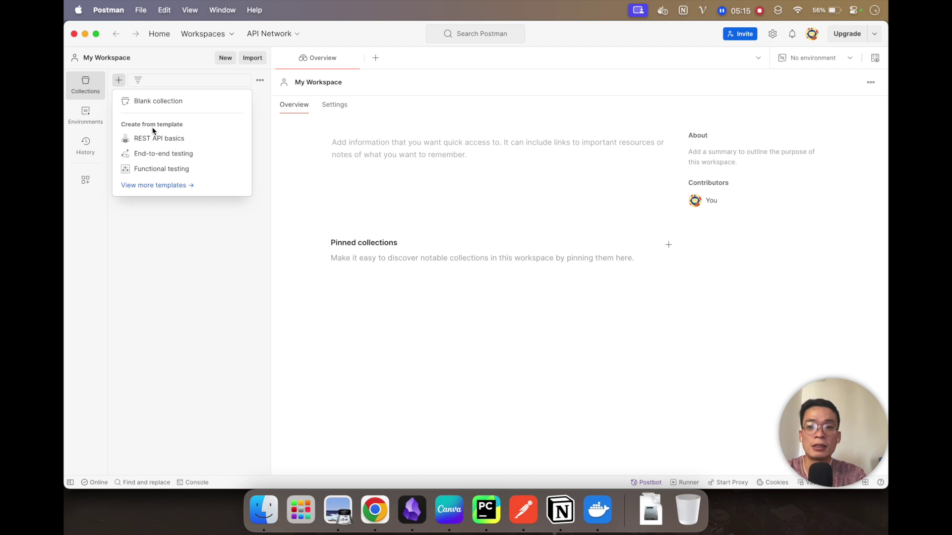
pyautogui.click(161, 101)
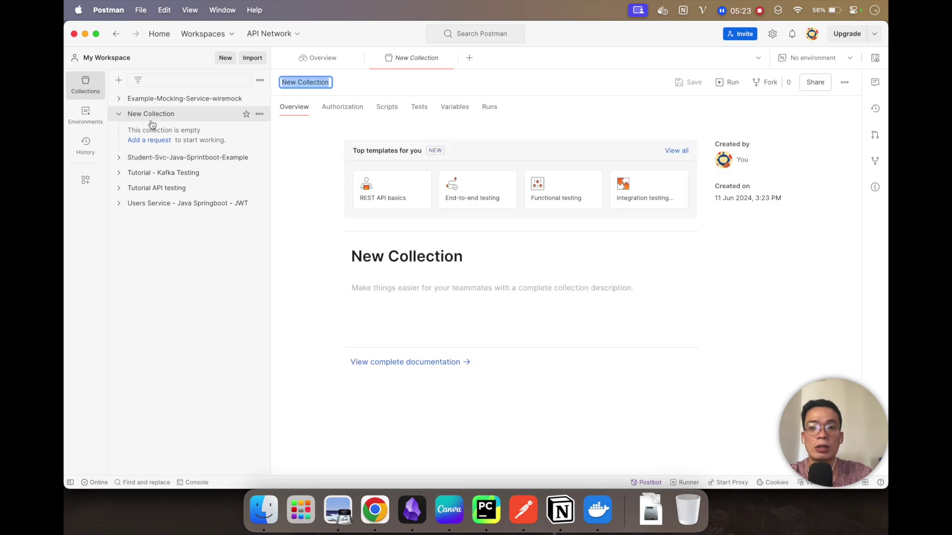
# Step: Name the new collection 'Example Project', correcting the typo before confirming
pyautogui.write('rx')
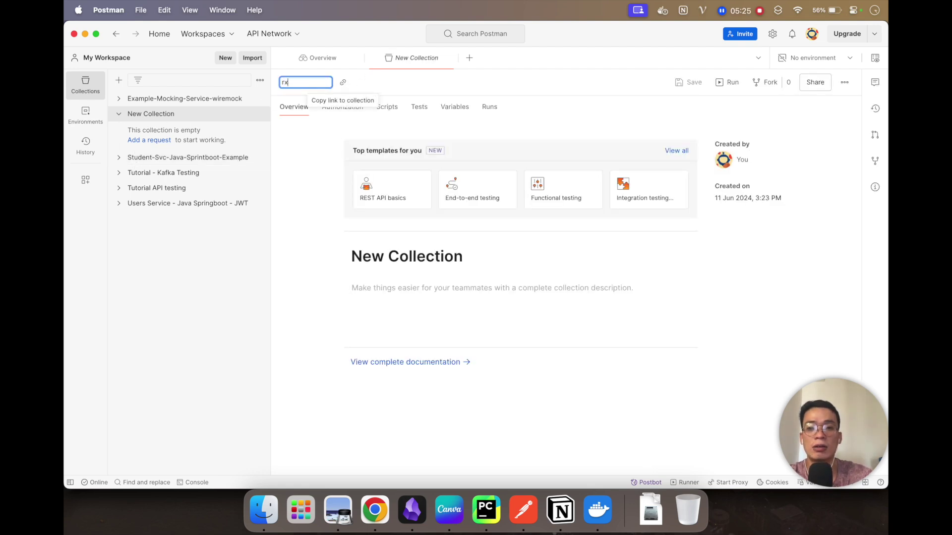
pyautogui.write('E')
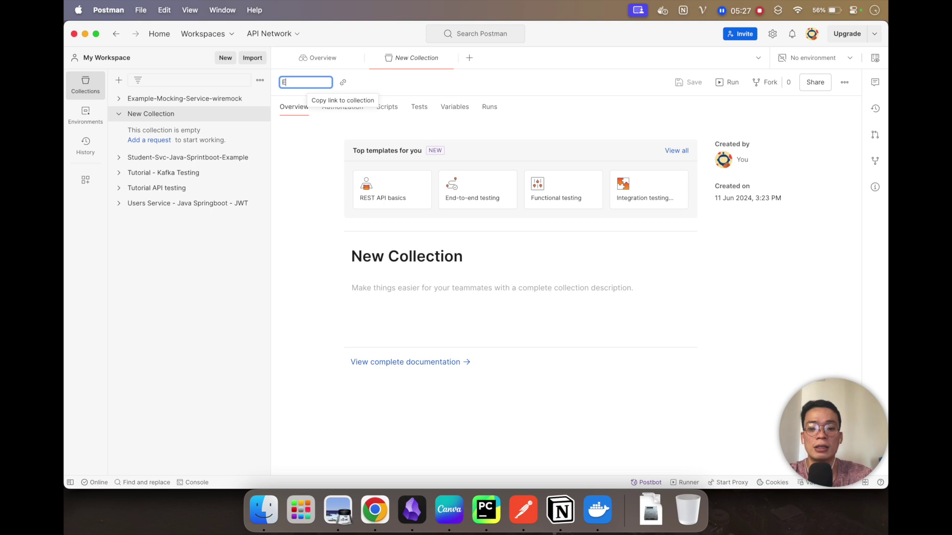
pyautogui.write('xample')
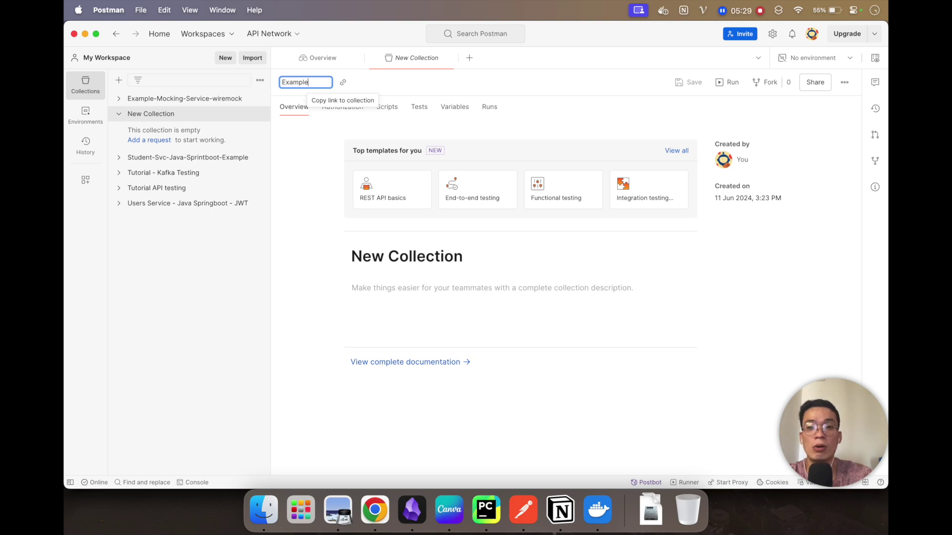
pyautogui.write(' Collec')
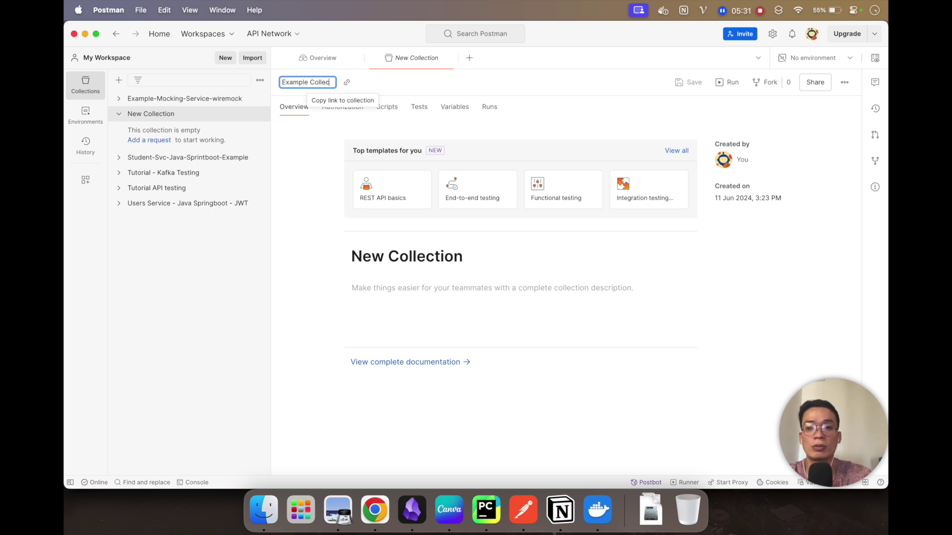
pyautogui.press('BackSpace')
pyautogui.press('BackSpace')
pyautogui.press('BackSpace')
pyautogui.press('BackSpace')
pyautogui.press('BackSpace')
pyautogui.press('BackSpace')
pyautogui.write('Pro')
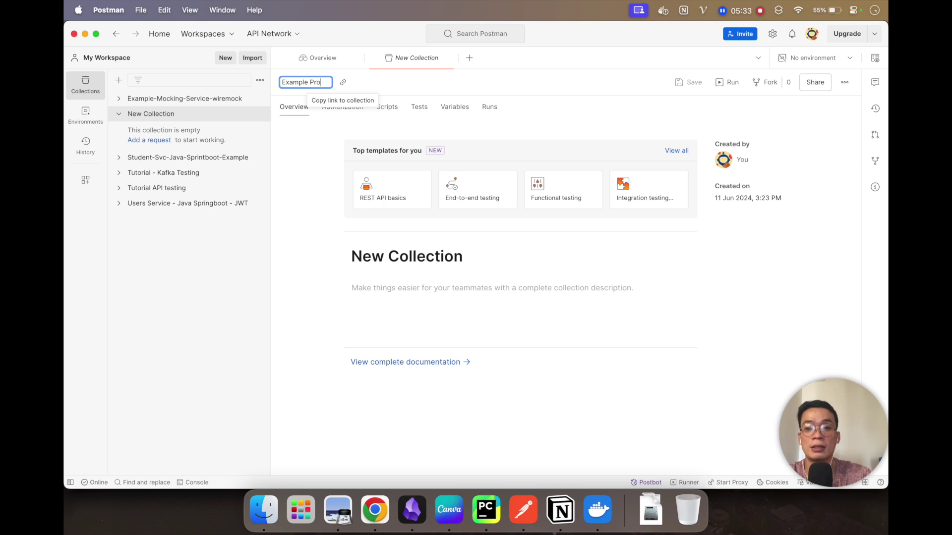
pyautogui.write('ject')
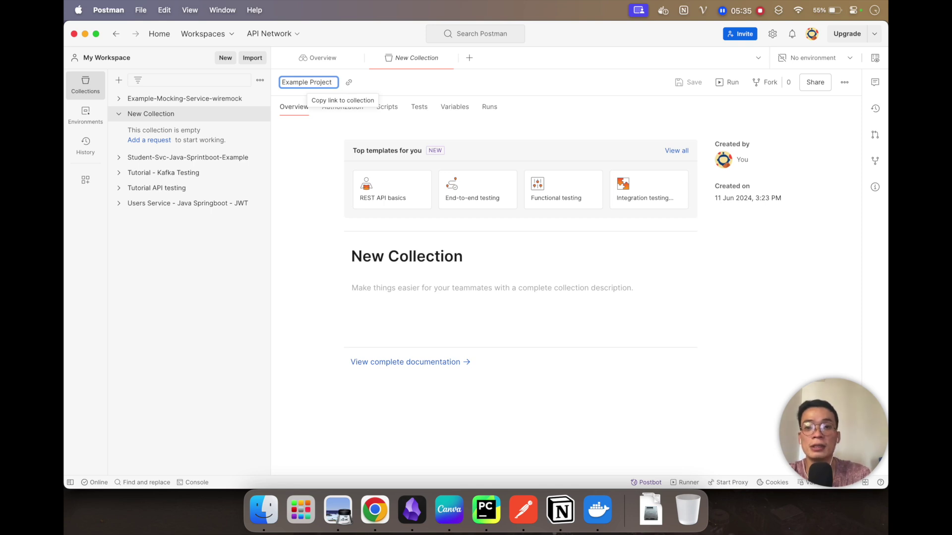
pyautogui.press('Return')
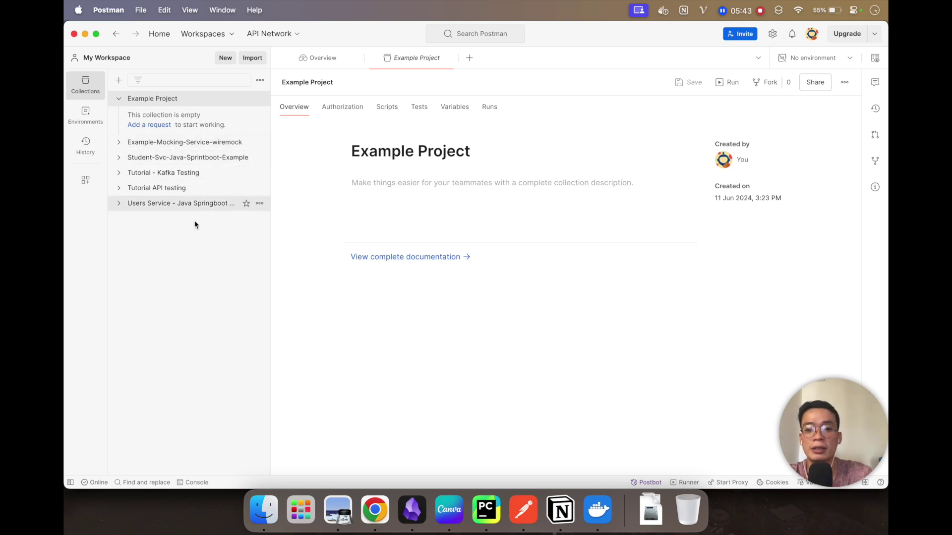
# Step: Add a request to Example Project and rename it from New Request to 'Example API'
pyautogui.click(155, 126)
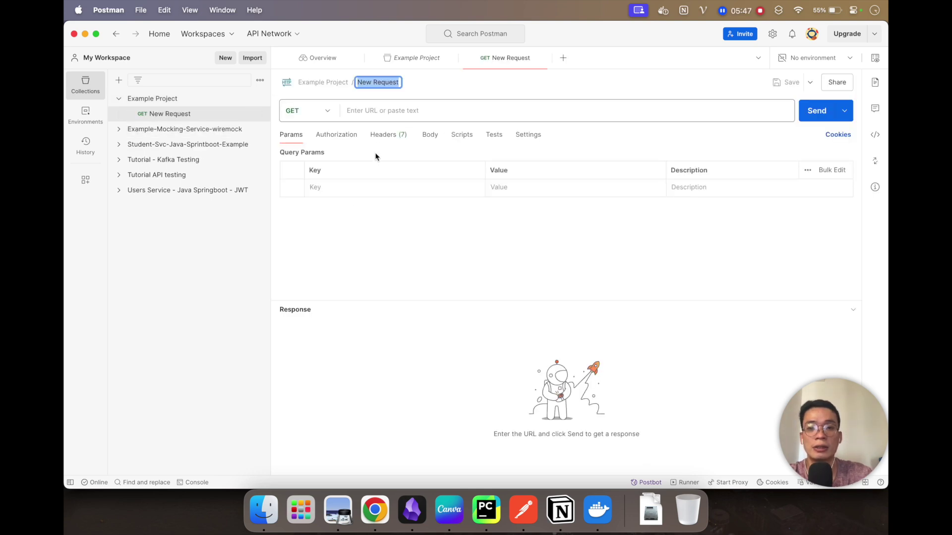
pyautogui.click(382, 83)
pyautogui.tripleClick(382, 83)
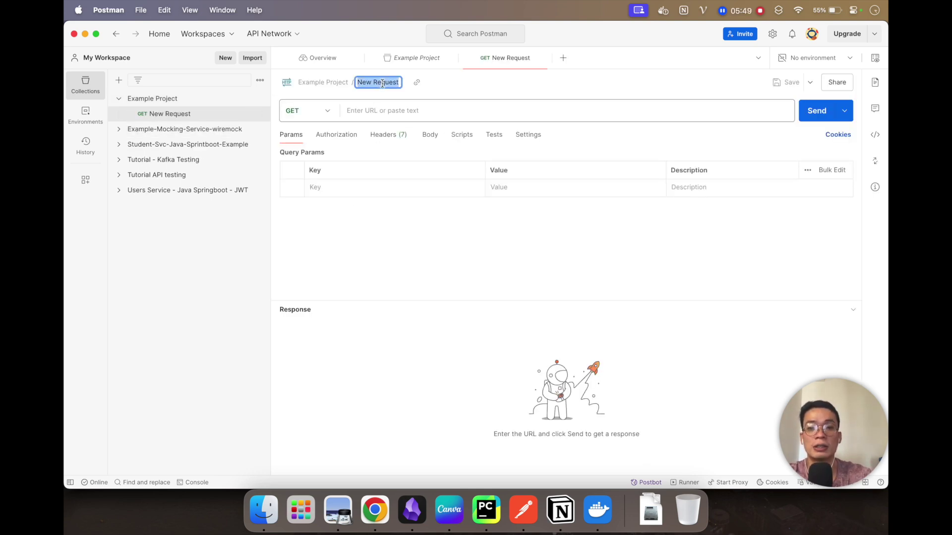
pyautogui.write('E')
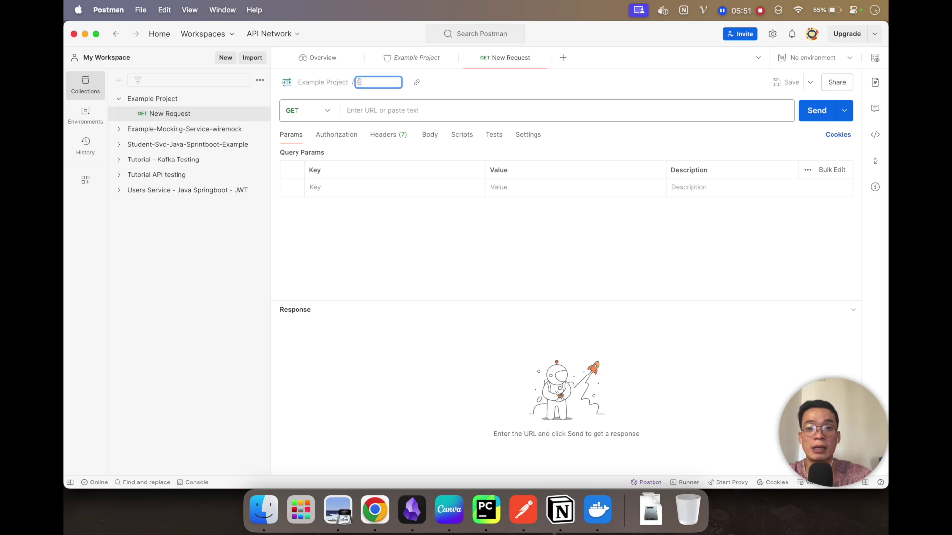
pyautogui.write('xample')
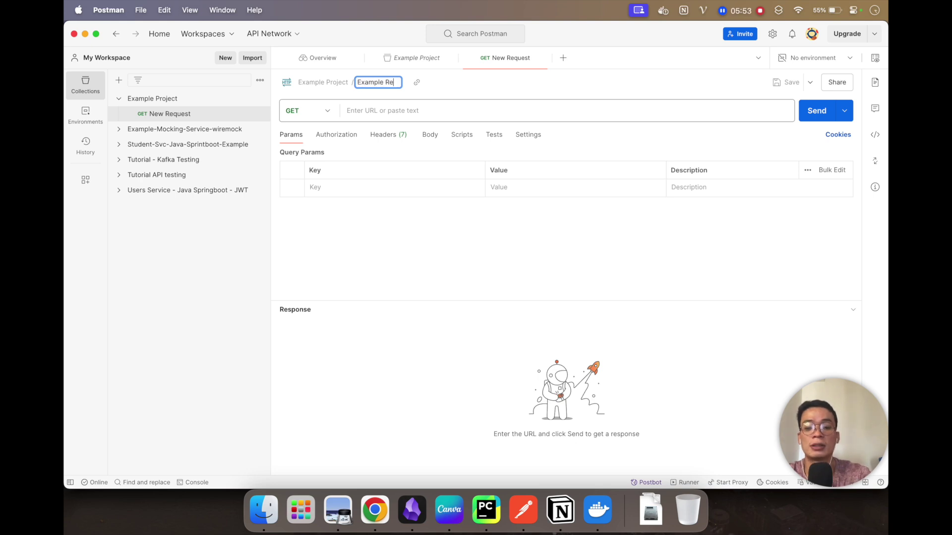
pyautogui.write(' API')
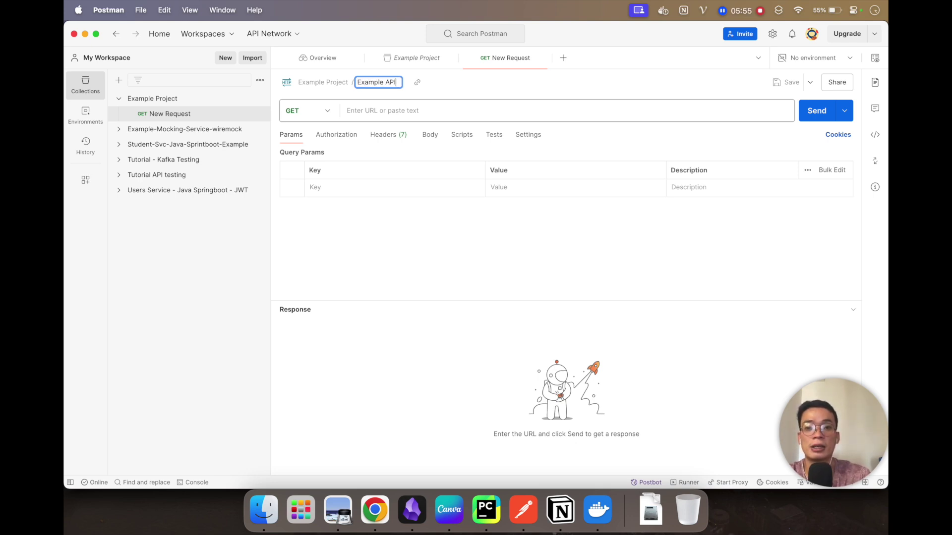
pyautogui.press('Return')
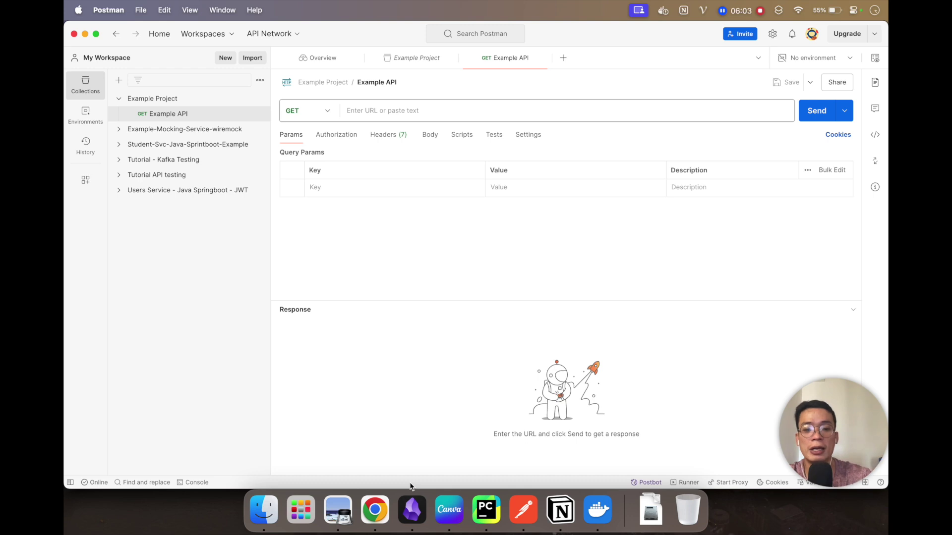
pyautogui.click(375, 511)
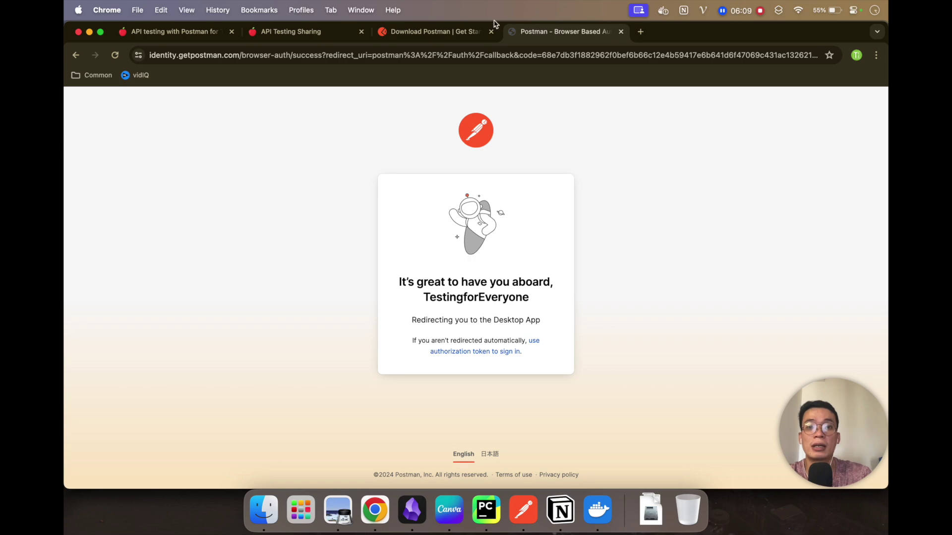
# Step: Close the Postman sign-in tab and switch to the API Testing Sharing page
pyautogui.click(620, 32)
pyautogui.click(270, 38)
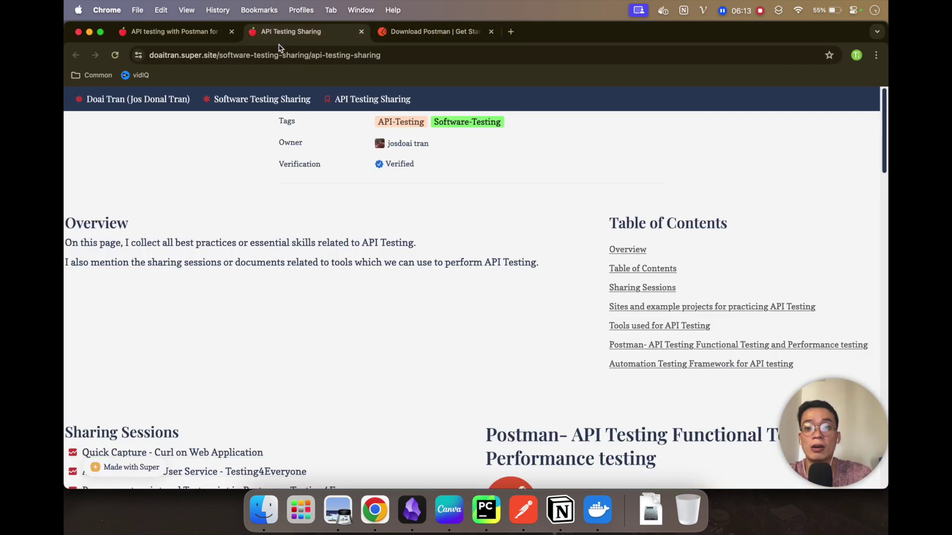
pyautogui.scroll(-10, 269, 238)
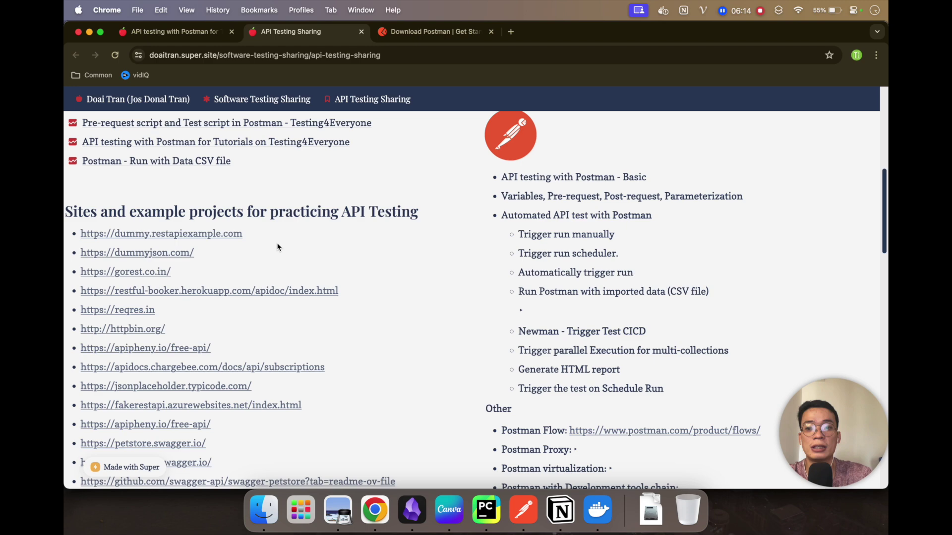
pyautogui.scroll(-1, 277, 247)
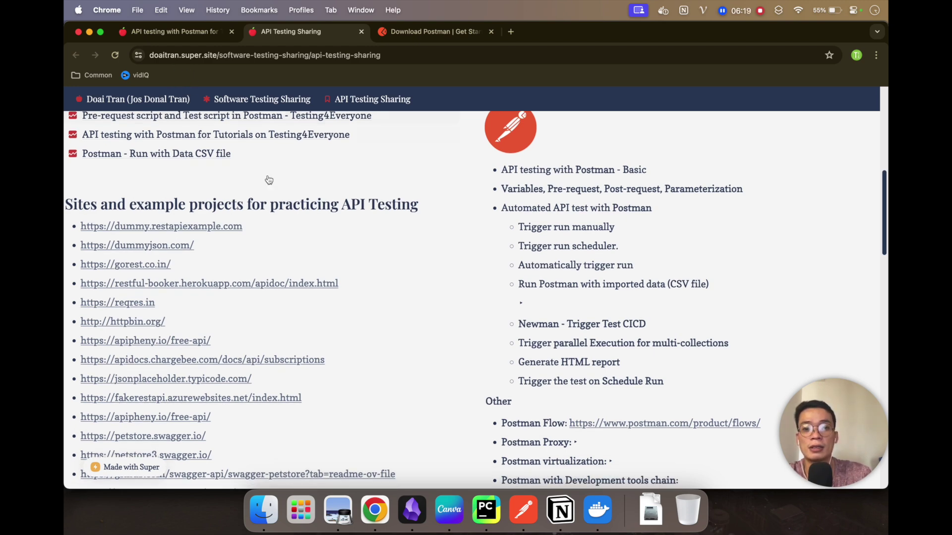
pyautogui.scroll(8, 299, 258)
pyautogui.scroll(2, 299, 261)
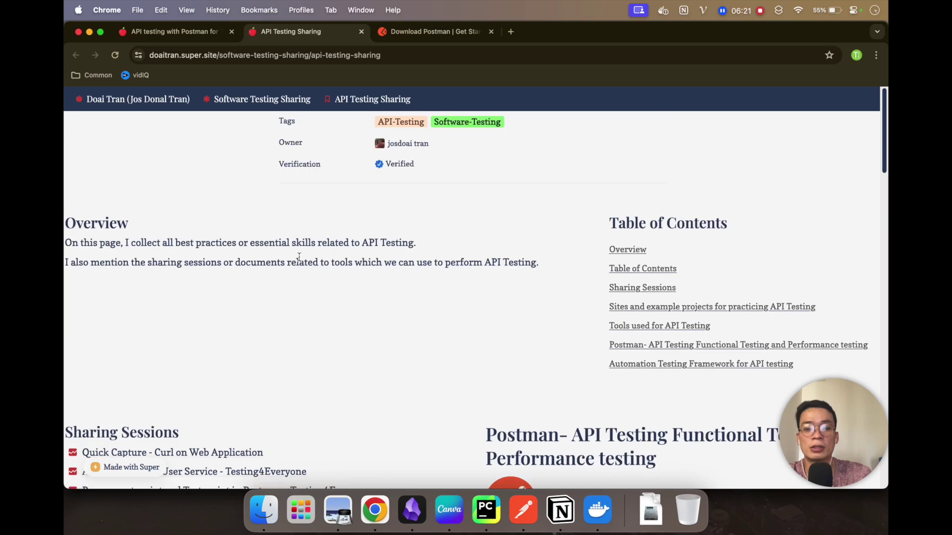
pyautogui.scroll(-8, 299, 257)
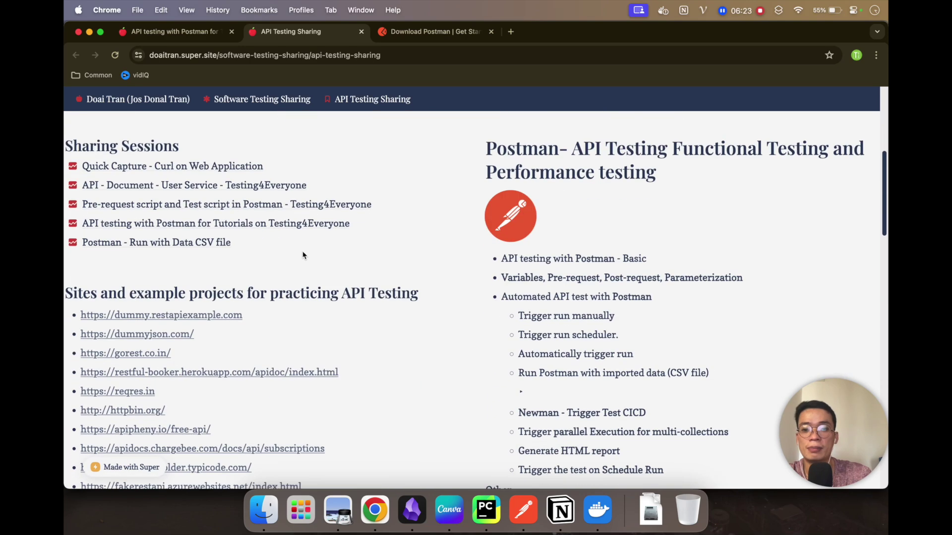
# Step: Select the page address, highlight 'practicing API Testing', and scroll to the practice sites list
pyautogui.click(301, 55)
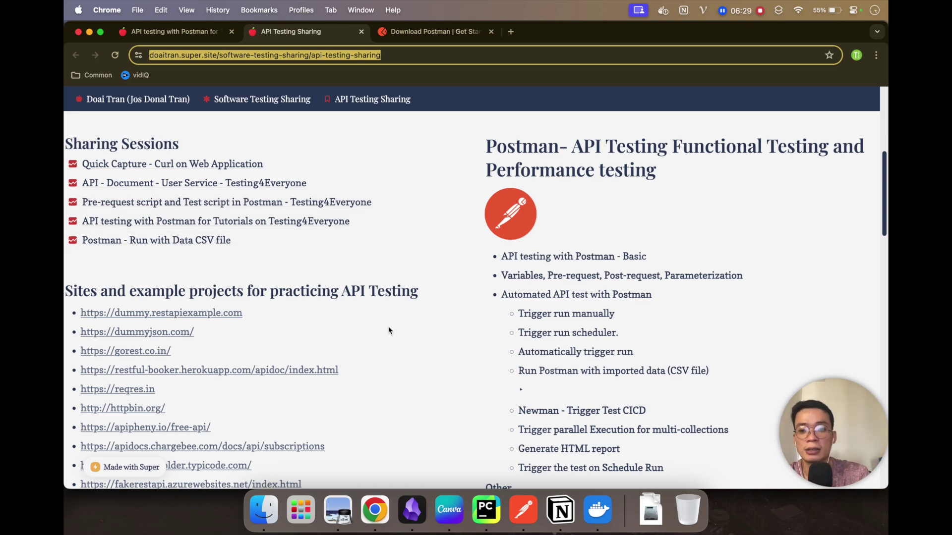
pyautogui.scroll(-1, 216, 332)
pyautogui.scroll(-5, 217, 332)
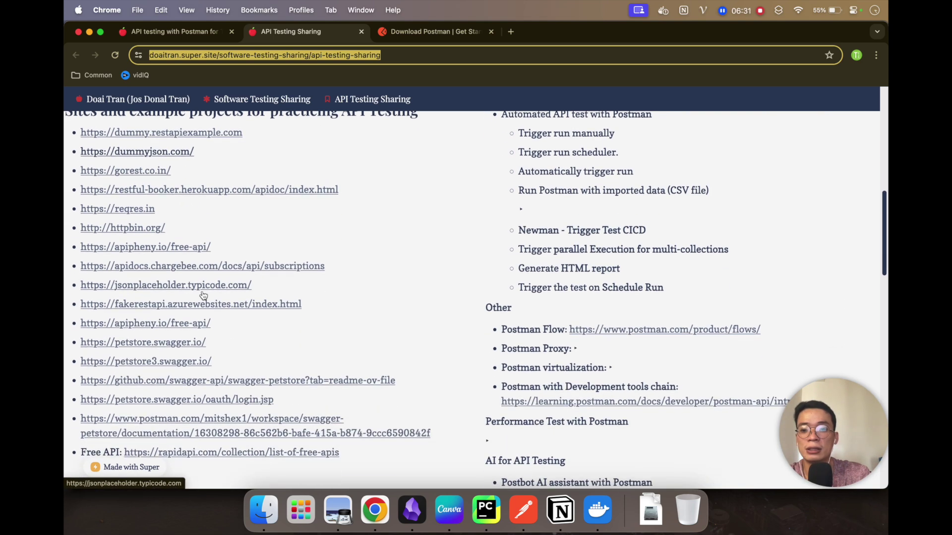
pyautogui.scroll(1, 267, 355)
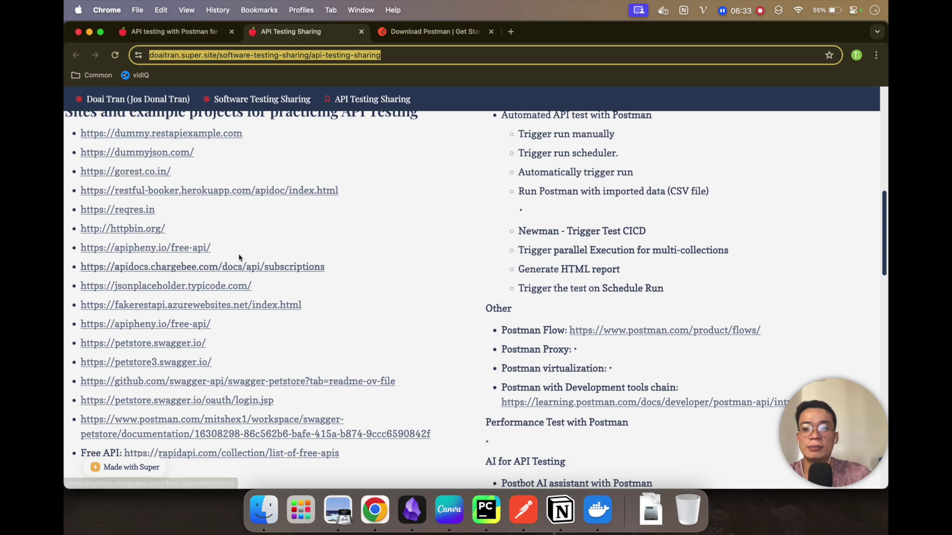
pyautogui.scroll(1, 237, 276)
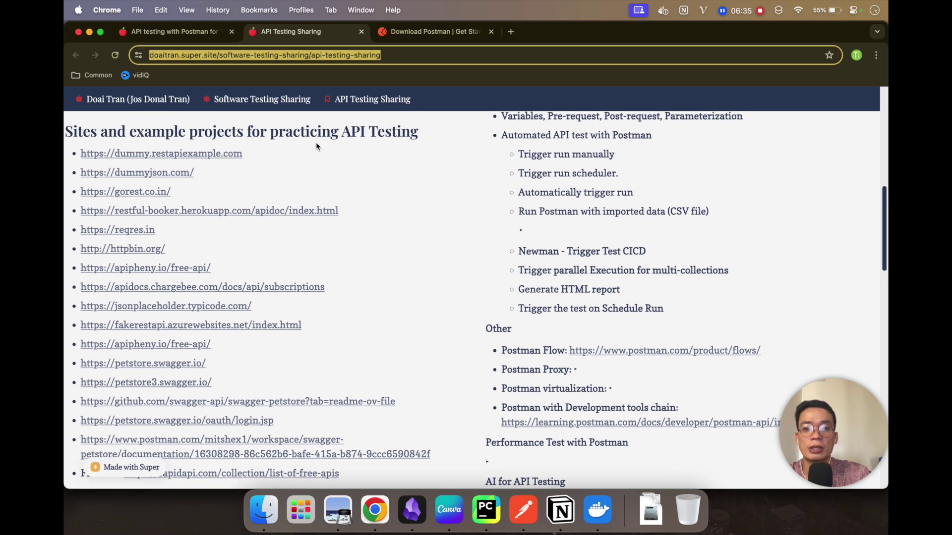
pyautogui.moveTo(271, 132); pyautogui.dragTo(430, 134)
pyautogui.click(413, 173)
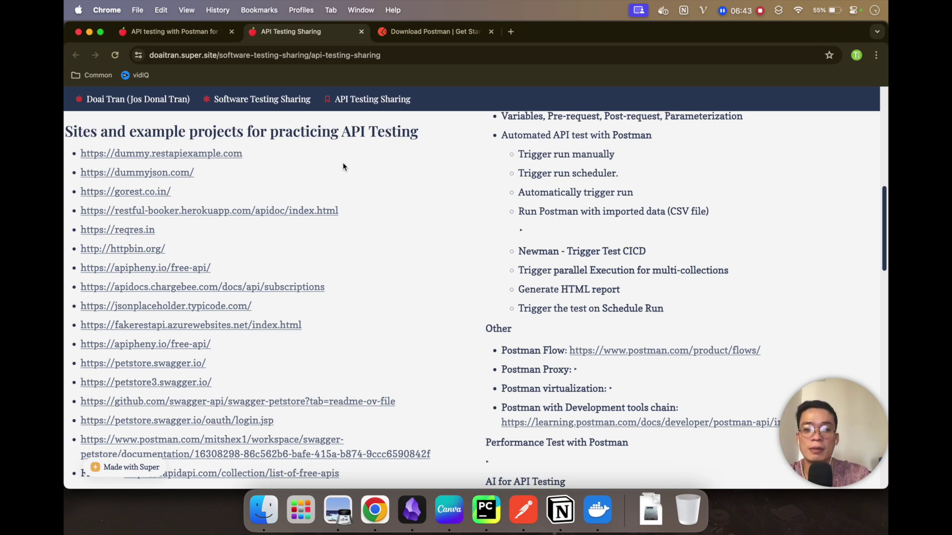
pyautogui.scroll(6, 357, 215)
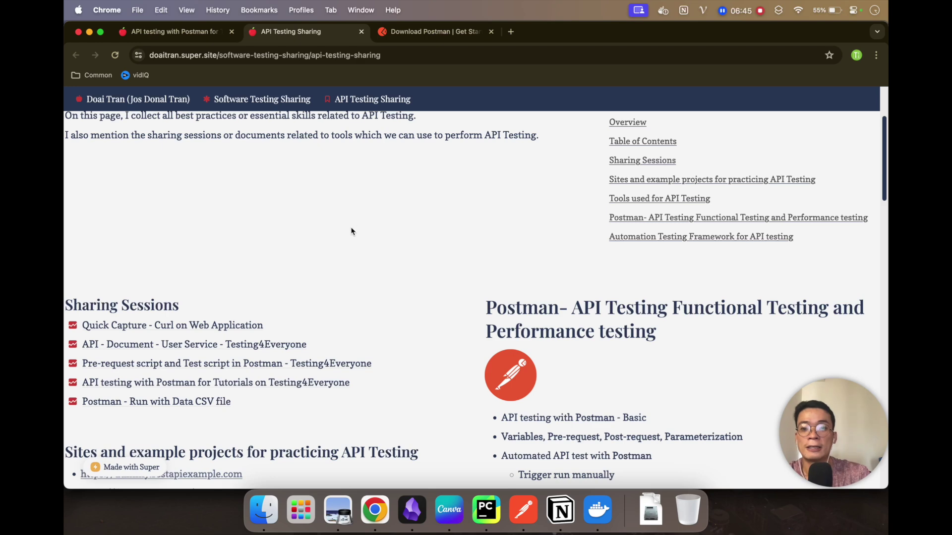
pyautogui.scroll(-4, 266, 342)
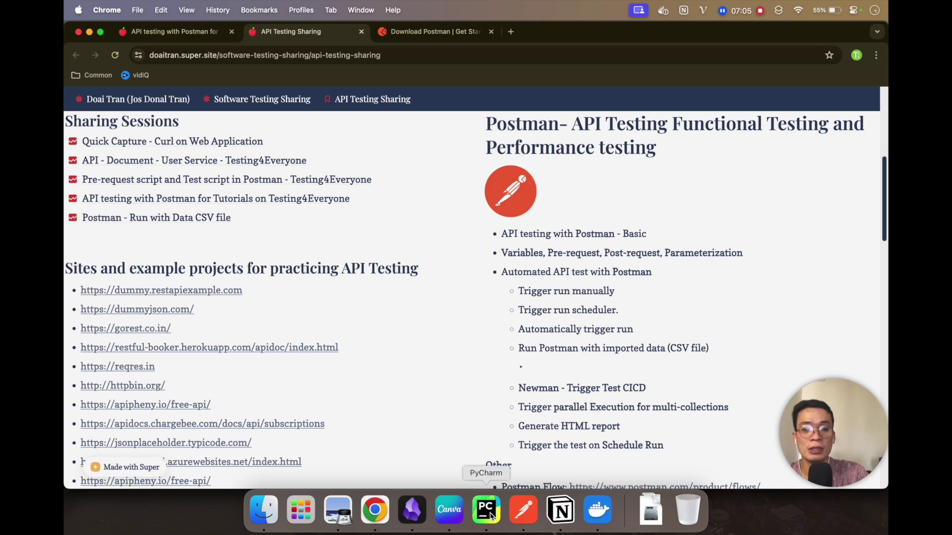
# Step: Show PyCharm's posts-users-jwt-service docker-compose.yml with user-service and pg_container started
pyautogui.click(490, 516)
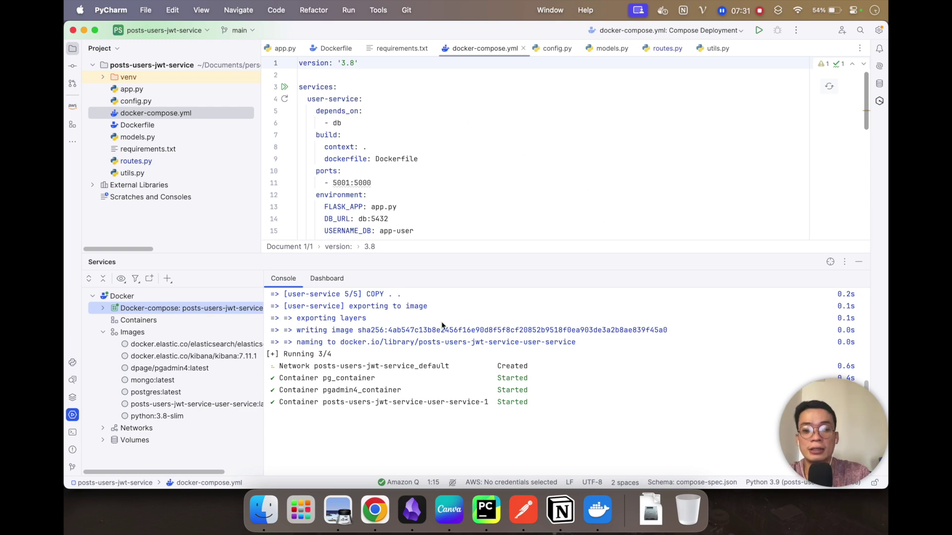
# Step: Return to Chrome and scroll the tutorial to section 6's example curl commands, up to Sign-up user
pyautogui.click(375, 510)
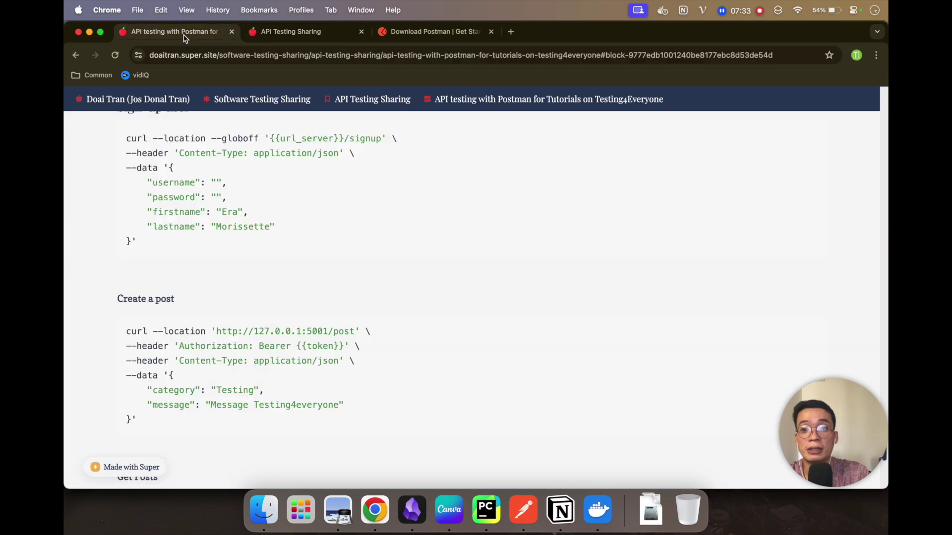
pyautogui.scroll(2, 270, 177)
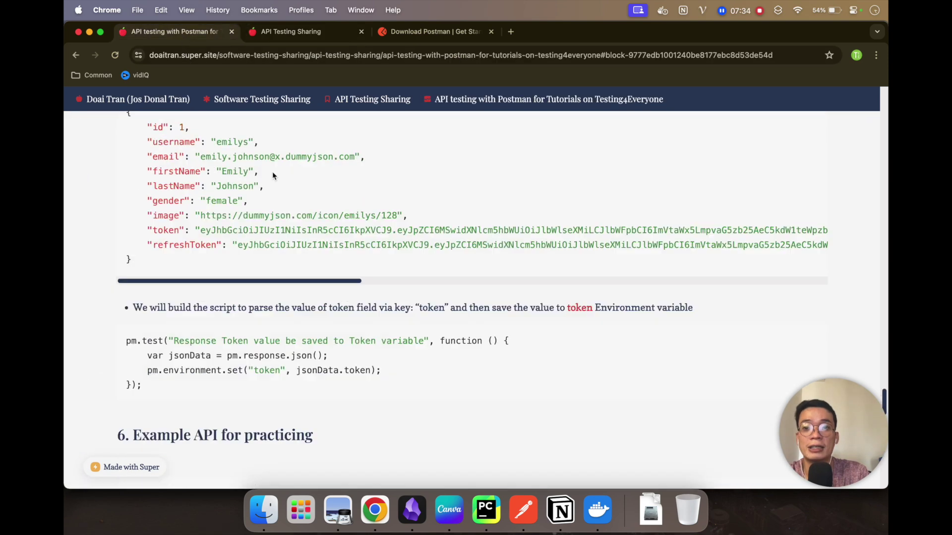
pyautogui.scroll(-5, 273, 171)
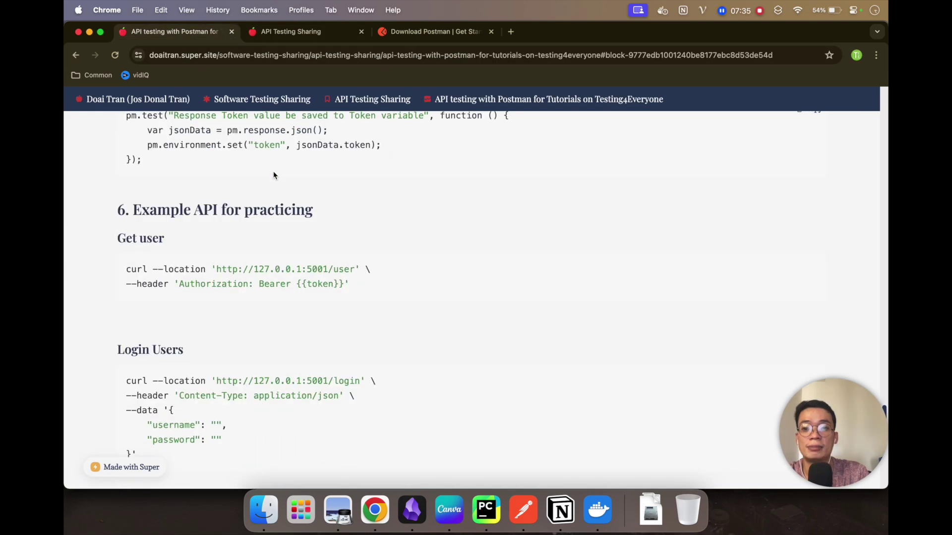
pyautogui.scroll(-3, 272, 171)
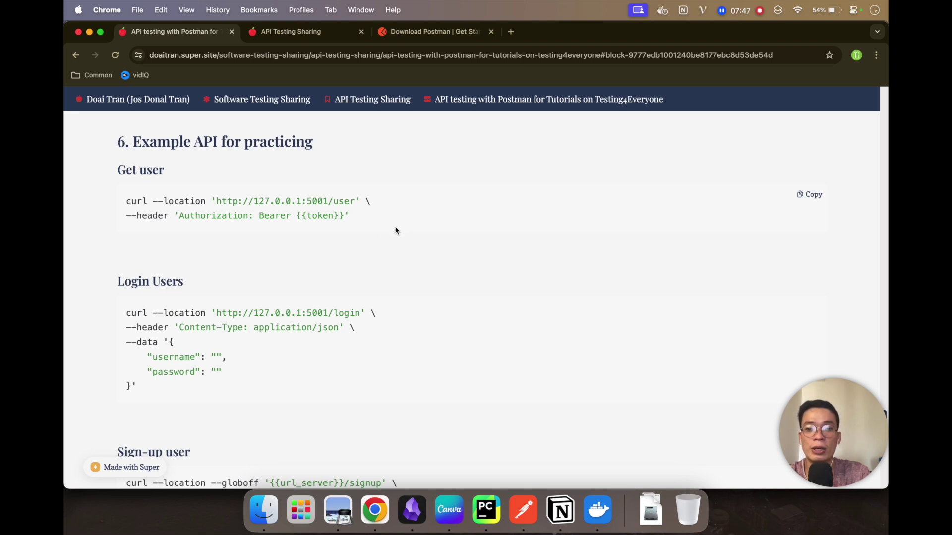
pyautogui.scroll(-3, 395, 230)
pyautogui.scroll(2, 355, 263)
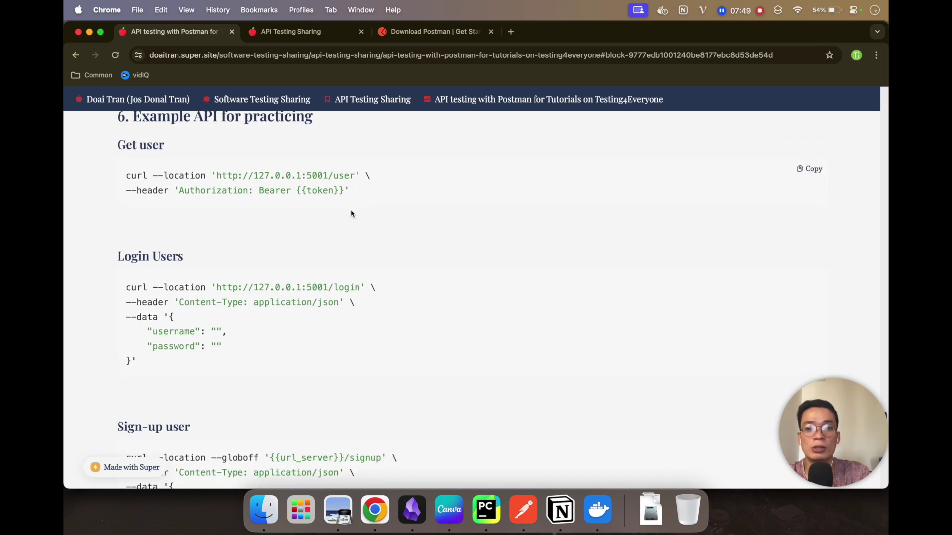
pyautogui.scroll(-5, 221, 273)
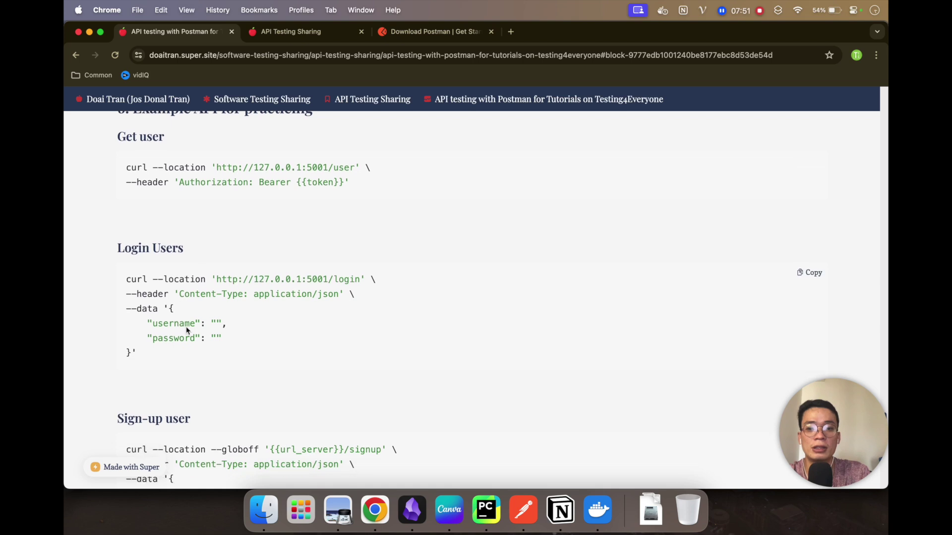
pyautogui.scroll(-1, 222, 364)
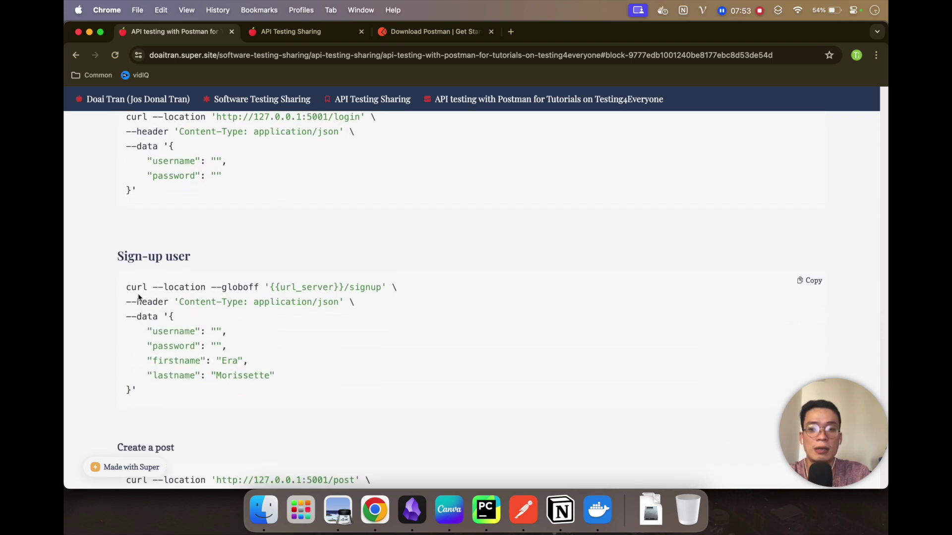
pyautogui.scroll(-1, 174, 325)
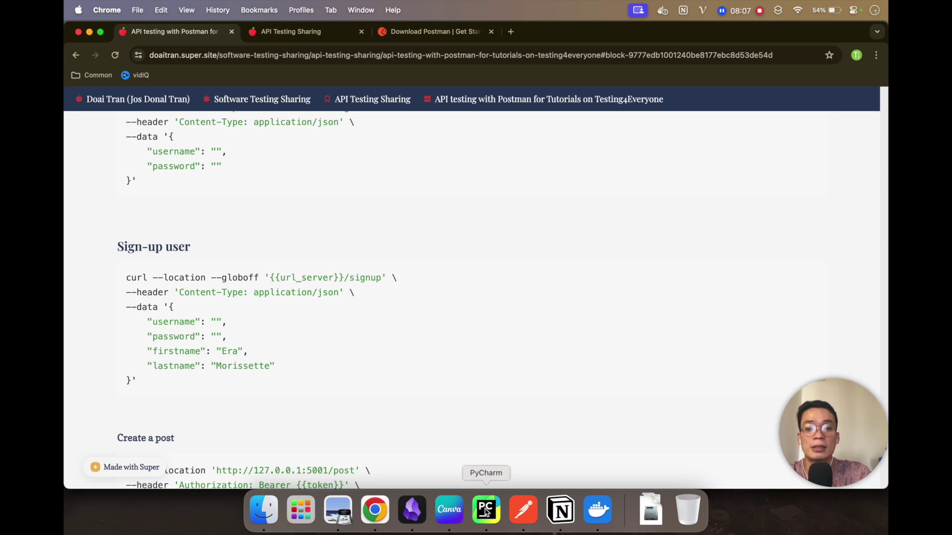
pyautogui.click(523, 510)
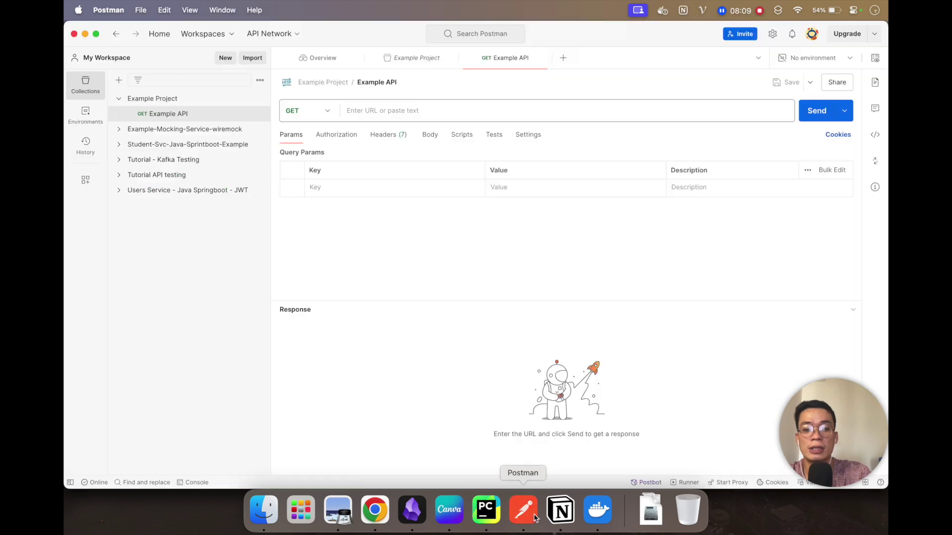
pyautogui.click(382, 111)
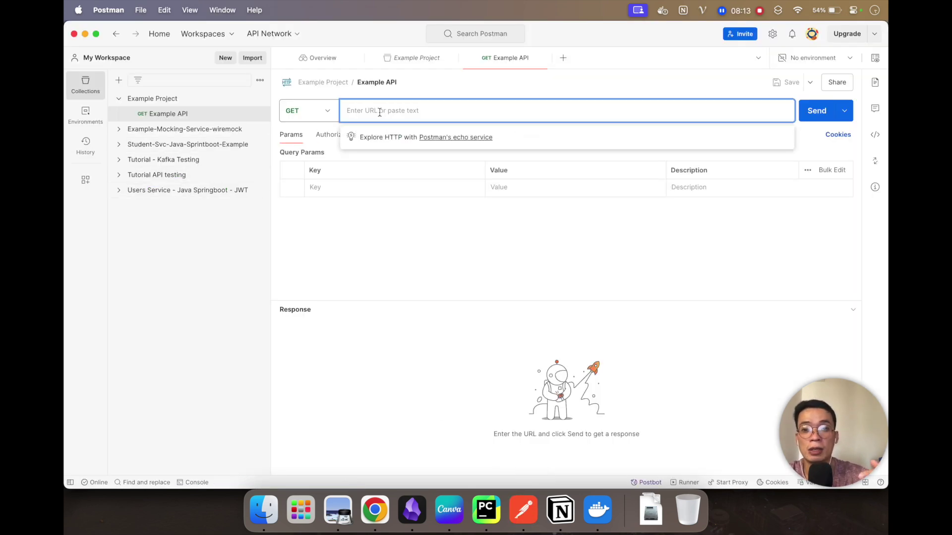
pyautogui.click(325, 111)
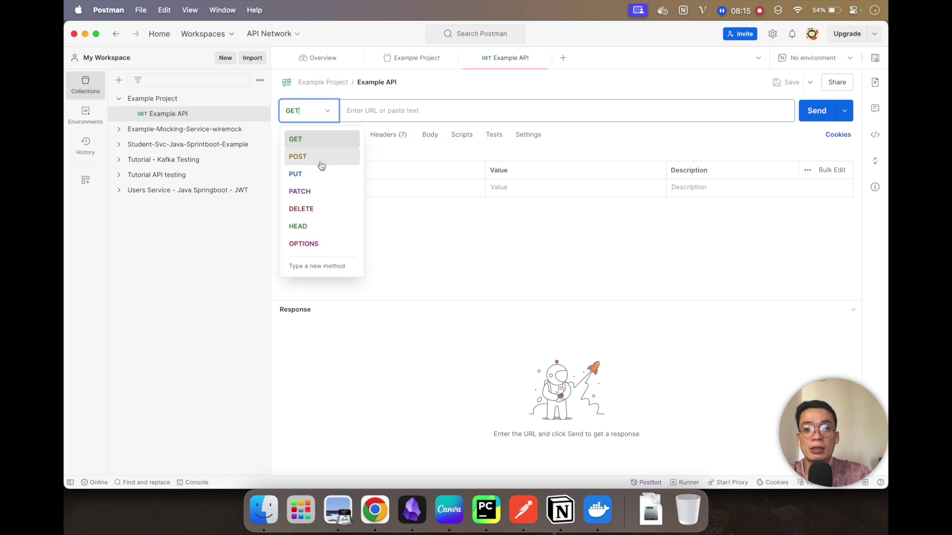
pyautogui.click(385, 110)
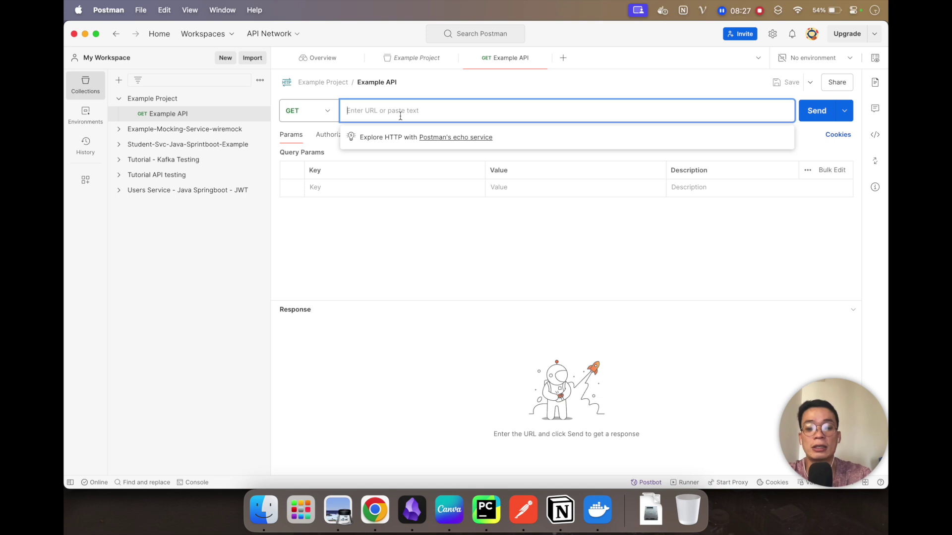
pyautogui.write('http://127')
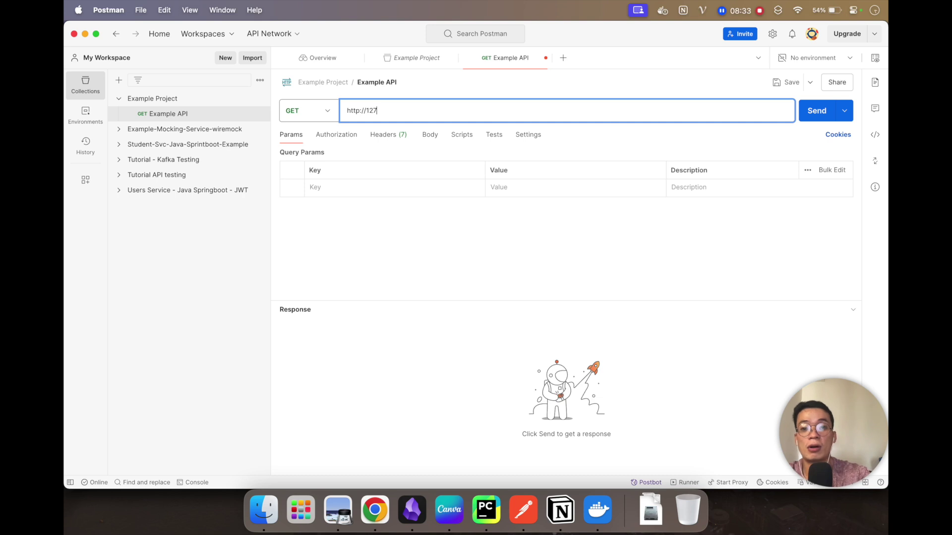
pyautogui.write('.0.01/')
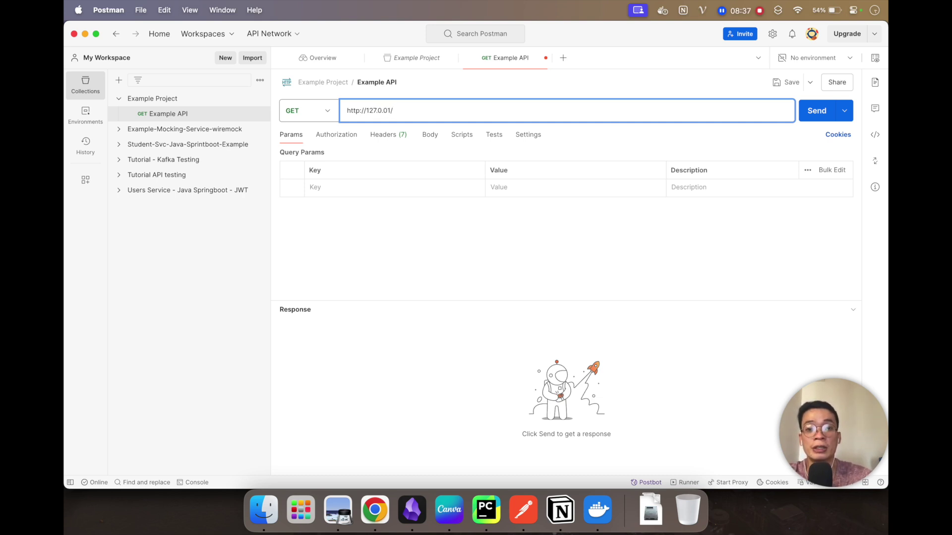
pyautogui.press('super+Tab')
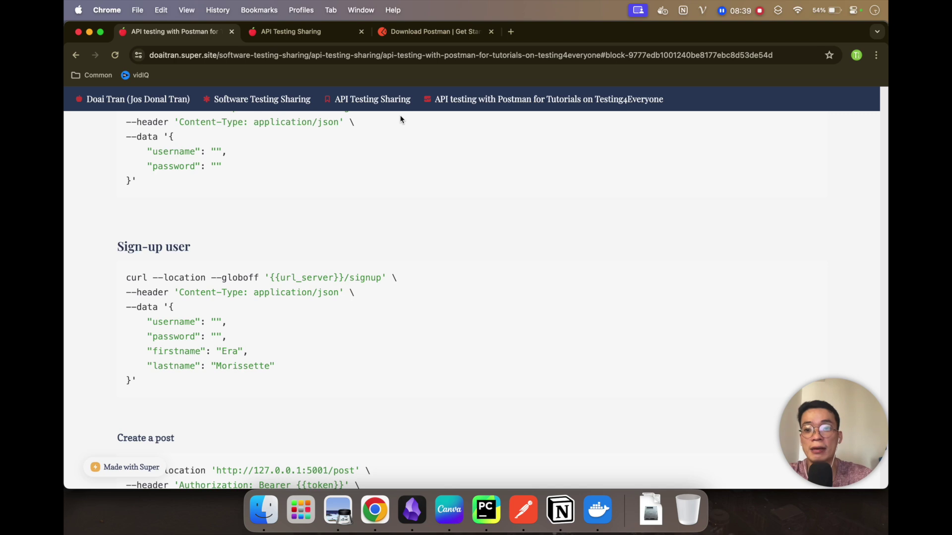
pyautogui.scroll(5, 261, 253)
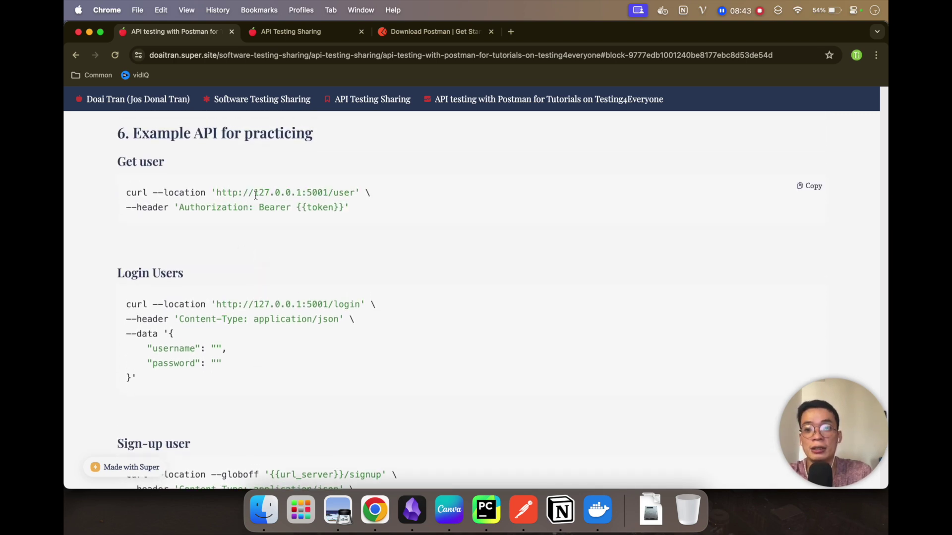
pyautogui.moveTo(216, 192); pyautogui.dragTo(350, 185)
pyautogui.press('super+c')
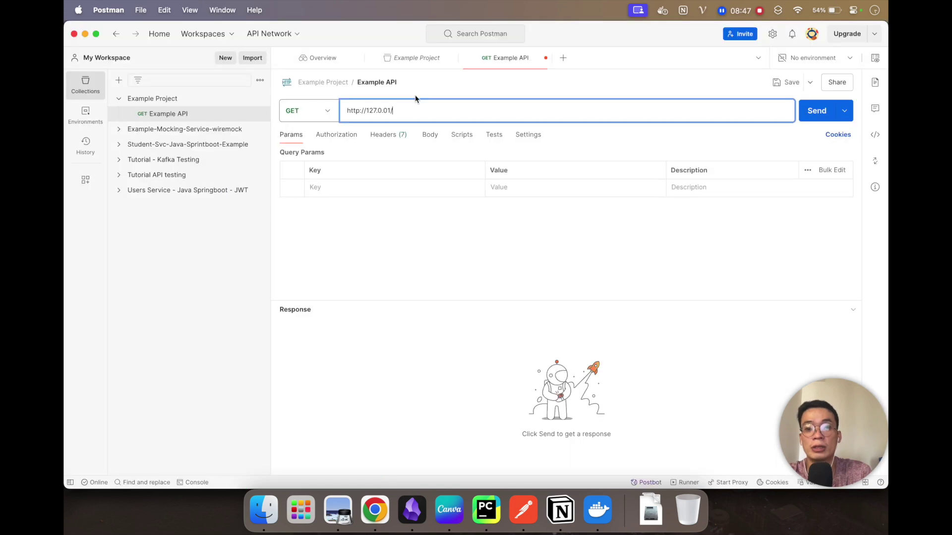
pyautogui.press('super+a')
pyautogui.press('super+v')
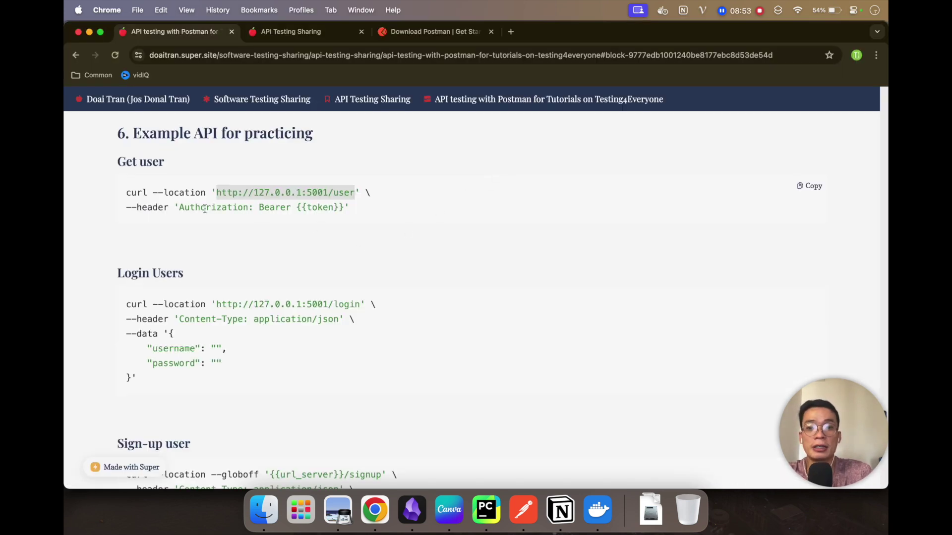
pyautogui.moveTo(179, 209); pyautogui.dragTo(347, 208)
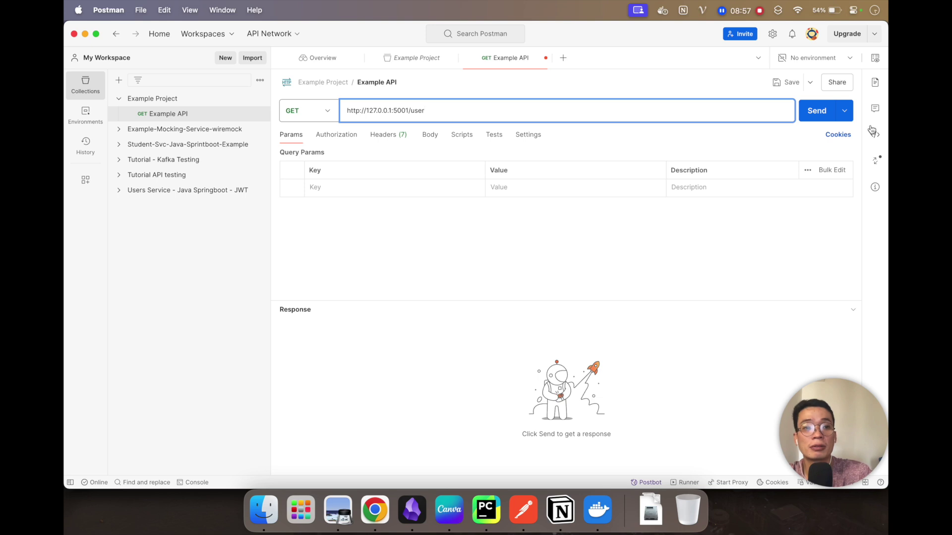
# Step: Send the user request and enlarge the response showing 401 Missing Authorization Header
pyautogui.click(817, 111)
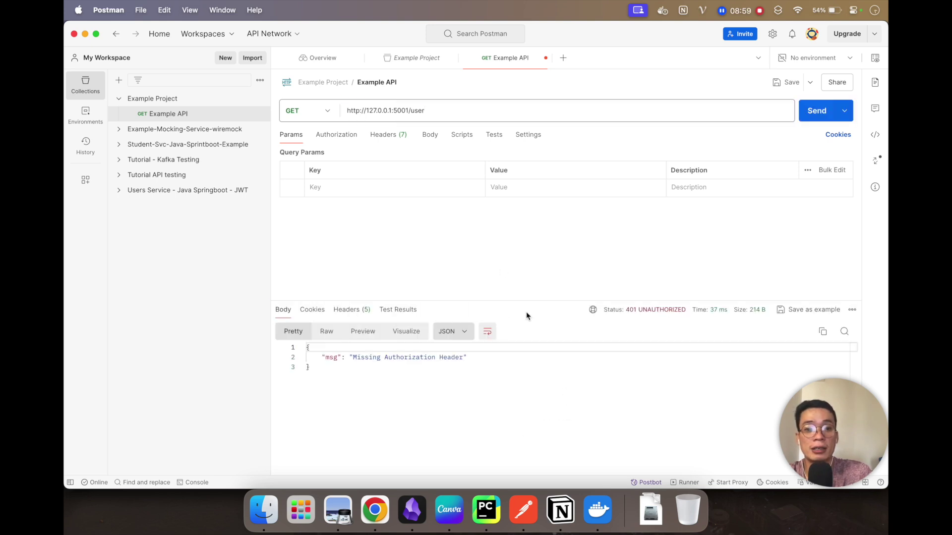
pyautogui.moveTo(522, 298); pyautogui.dragTo(525, 236)
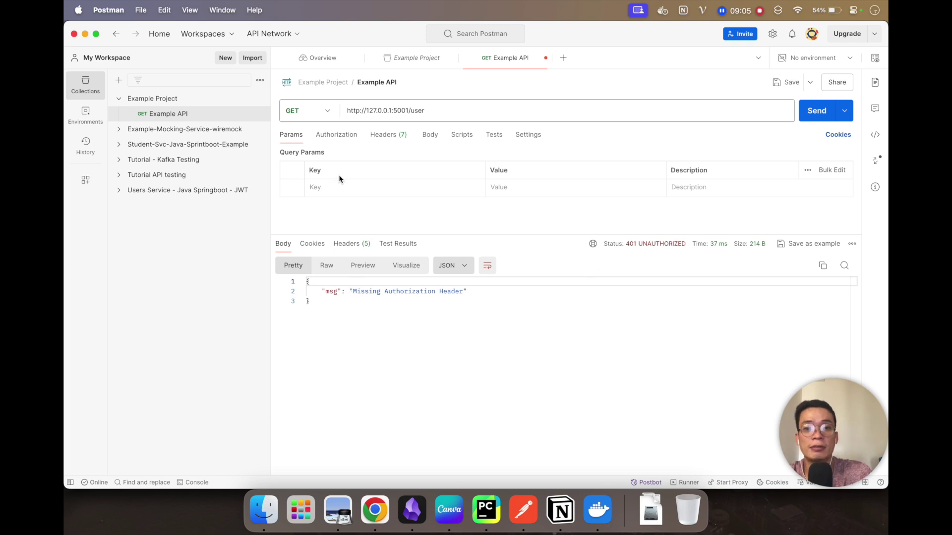
pyautogui.doubleClick(396, 291)
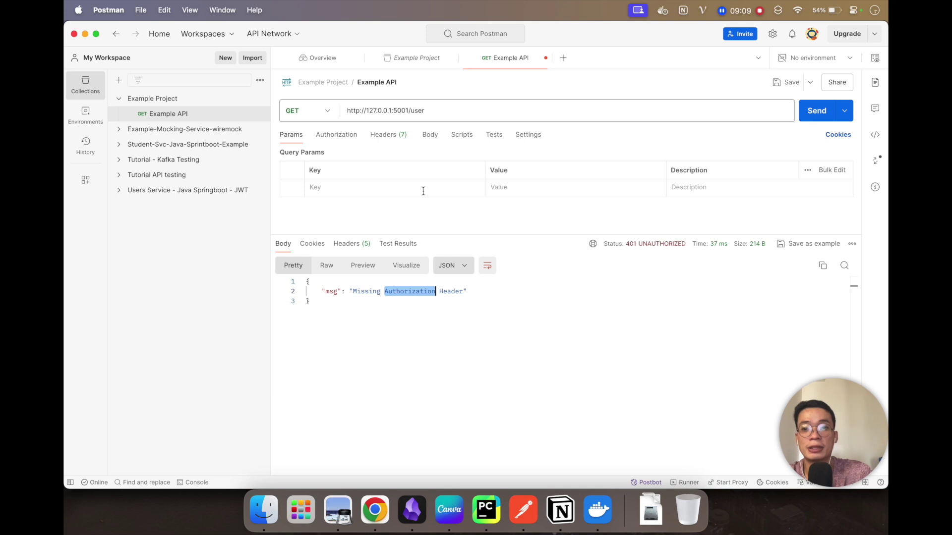
# Step: Rename the request to 'Get users'
pyautogui.click(381, 82)
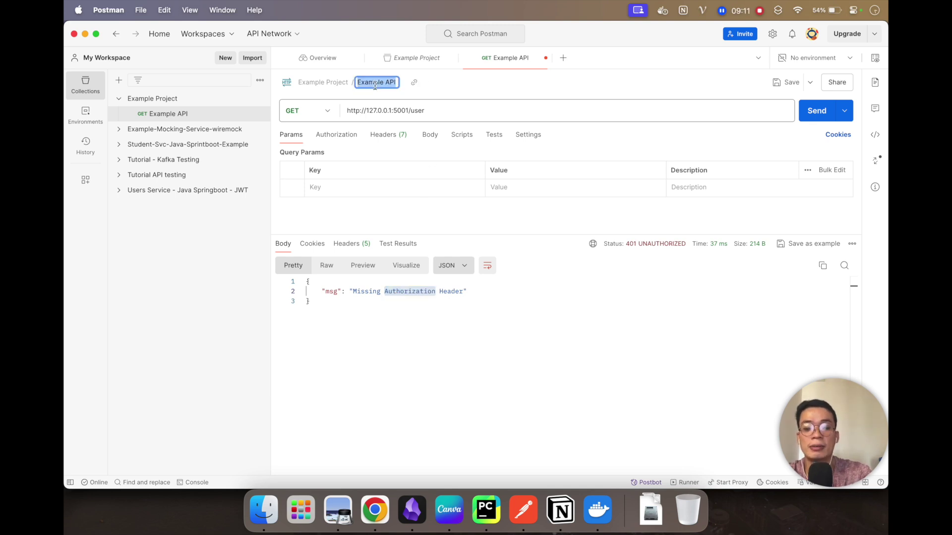
pyautogui.write('Get users')
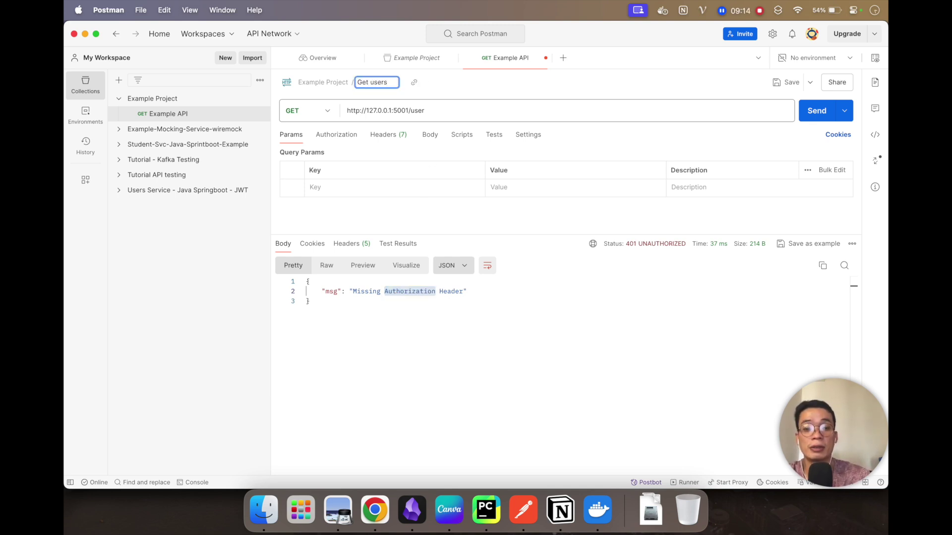
pyautogui.press('Return')
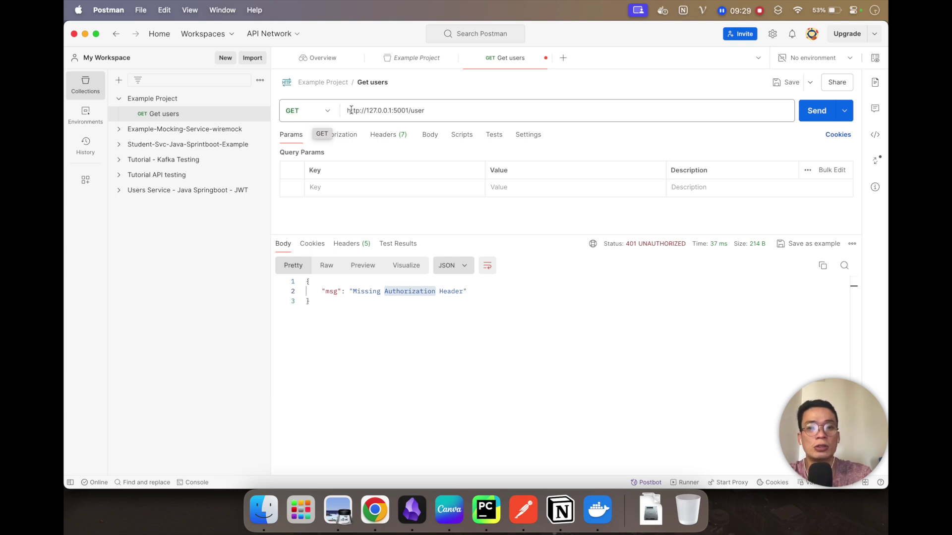
# Step: Save the Get users request with Cmd+S and return to the tutorial's curl examples in Chrome
pyautogui.moveTo(348, 110); pyautogui.dragTo(436, 111)
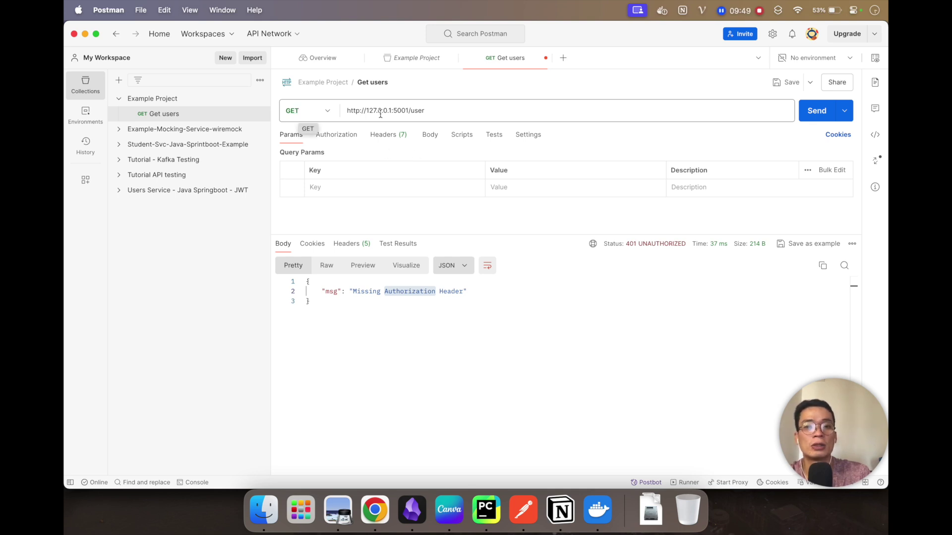
pyautogui.click(433, 113)
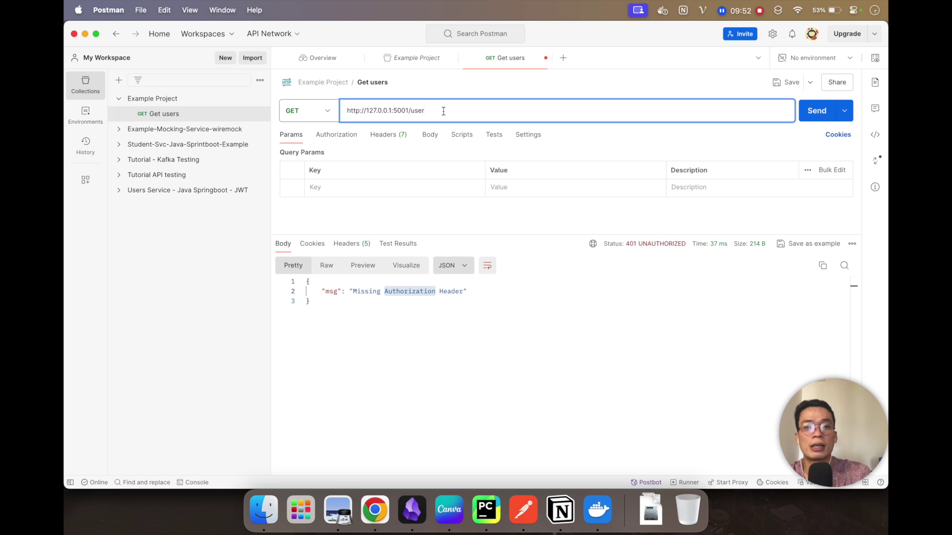
pyautogui.moveTo(442, 112); pyautogui.dragTo(347, 111)
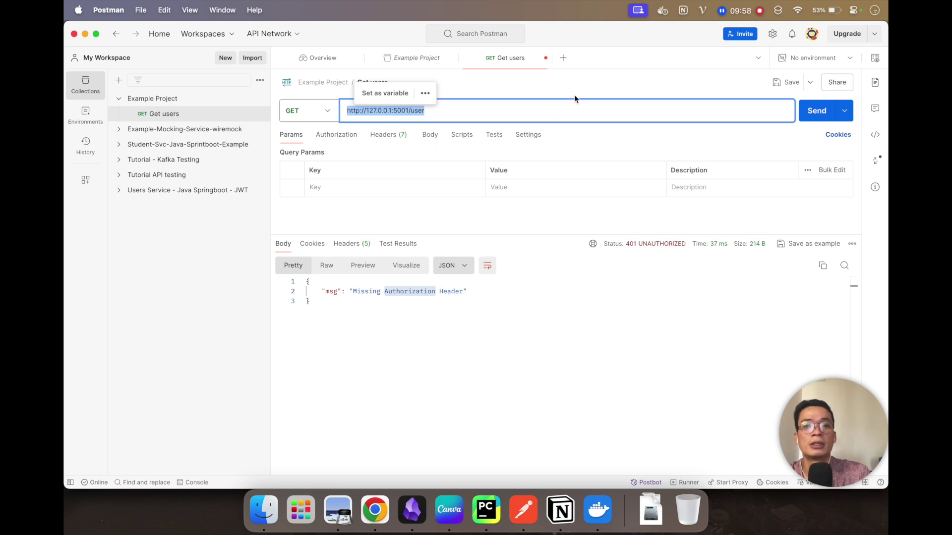
pyautogui.click(578, 94)
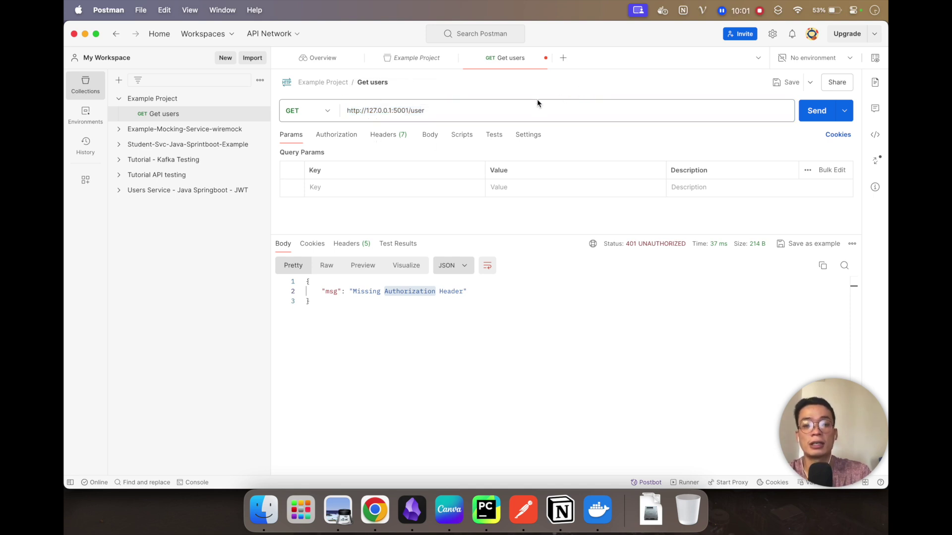
pyautogui.press('super+s')
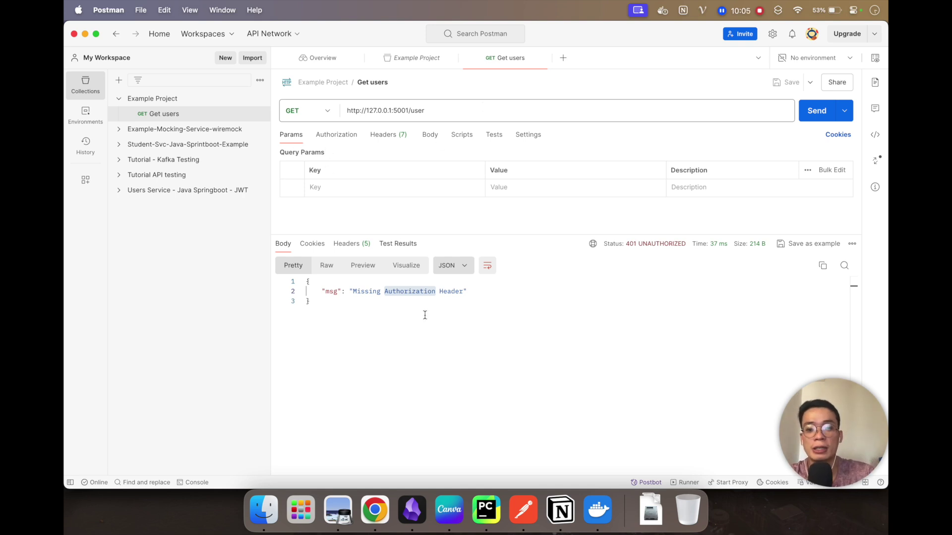
pyautogui.click(375, 509)
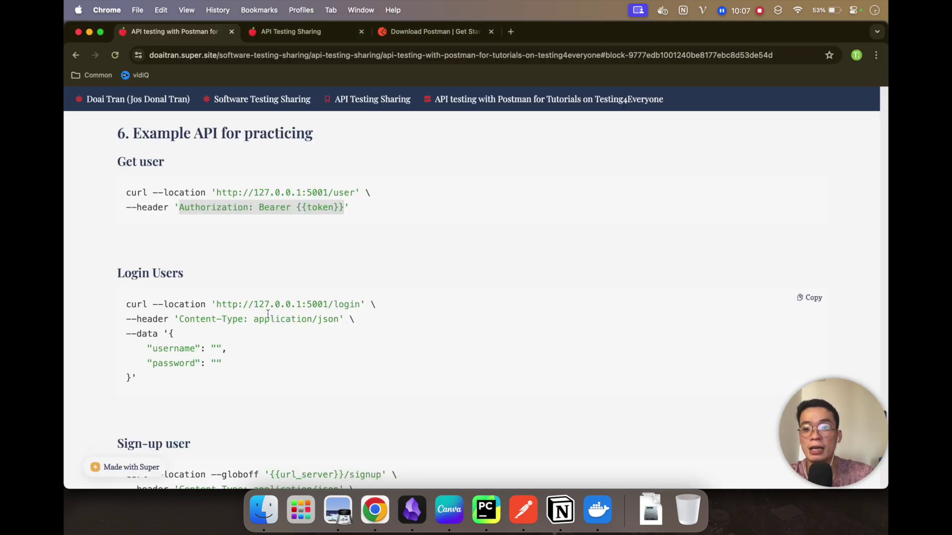
# Step: Scroll the tutorial page down to the Sign-up user curl example
pyautogui.scroll(-1, 268, 314)
pyautogui.scroll(-3, 268, 313)
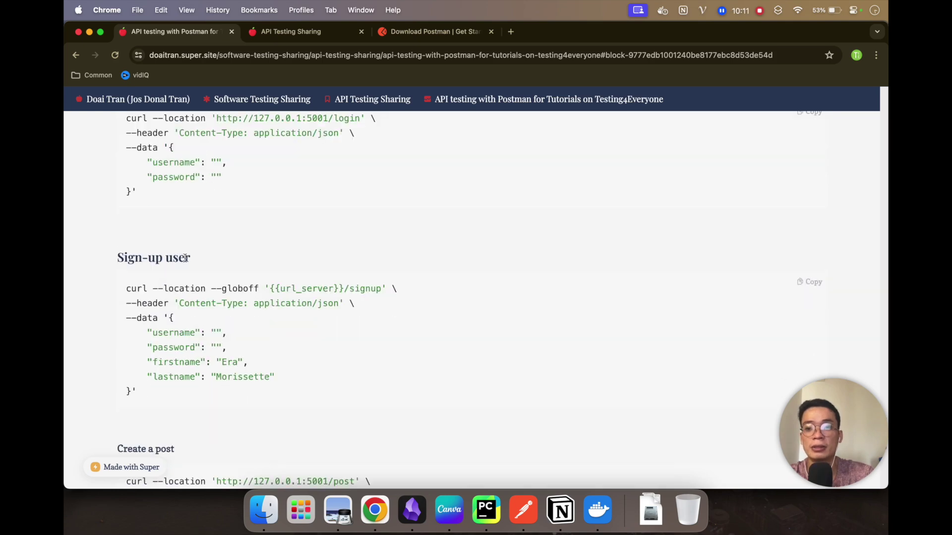
pyautogui.scroll(2, 179, 251)
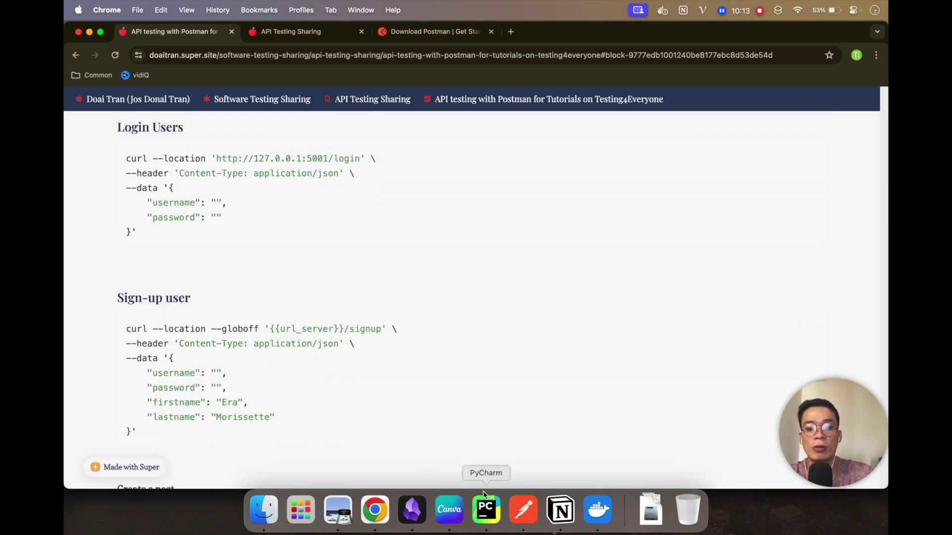
pyautogui.click(486, 509)
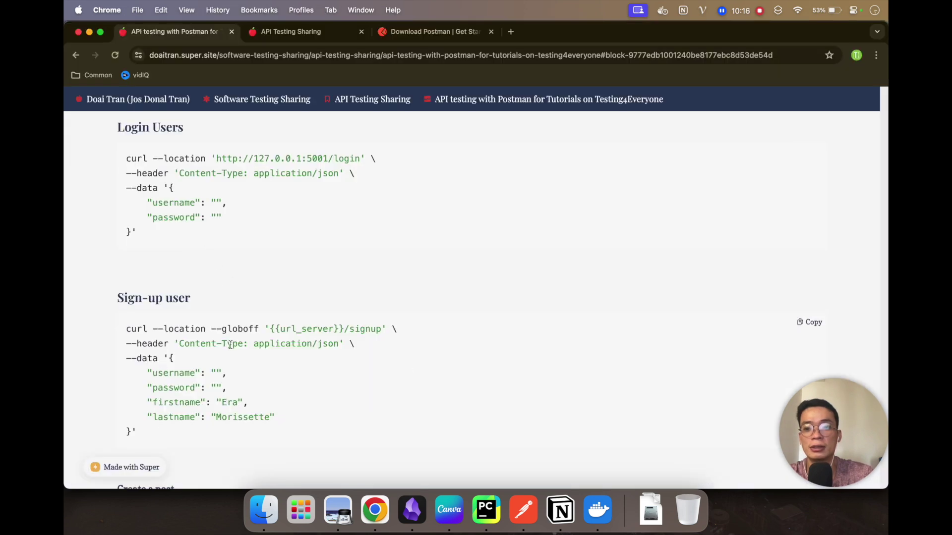
pyautogui.scroll(-1, 231, 346)
pyautogui.scroll(-3, 231, 346)
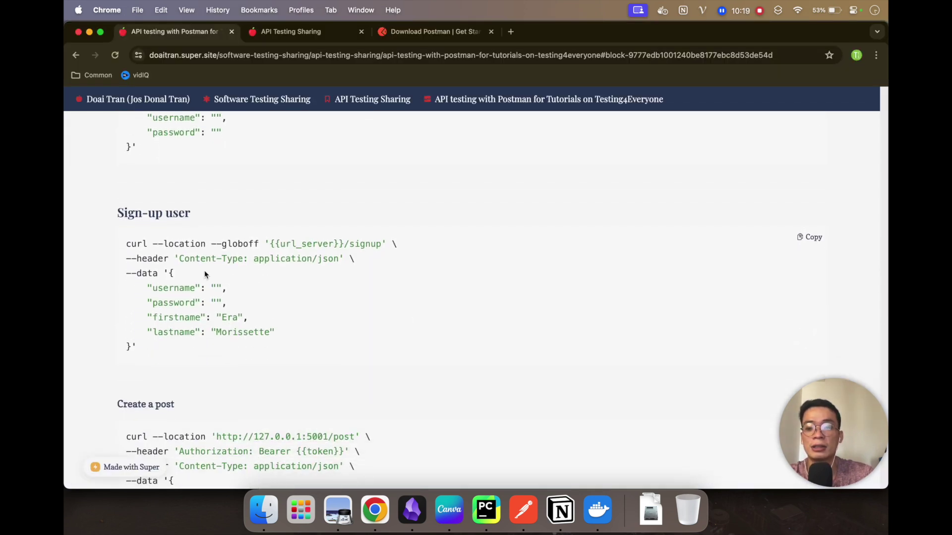
pyautogui.scroll(-1, 204, 270)
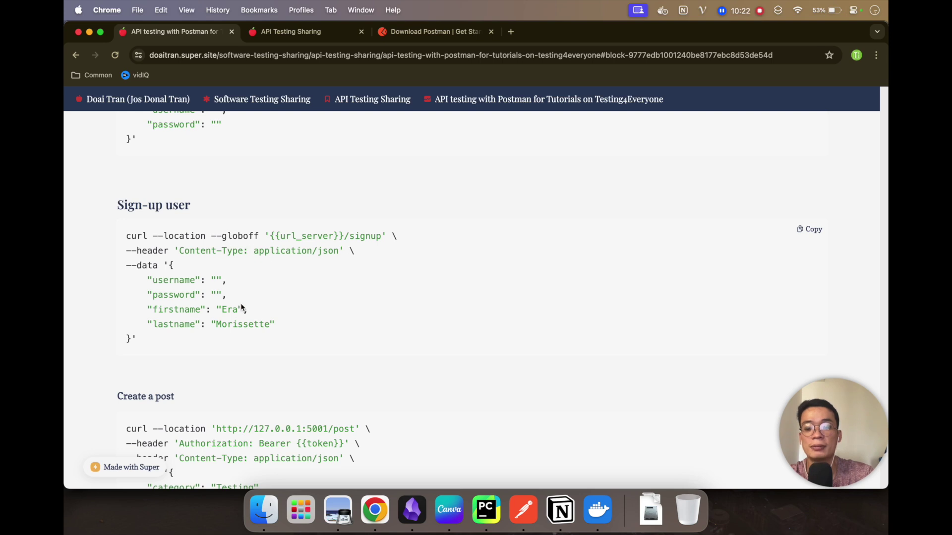
pyautogui.scroll(-1, 243, 322)
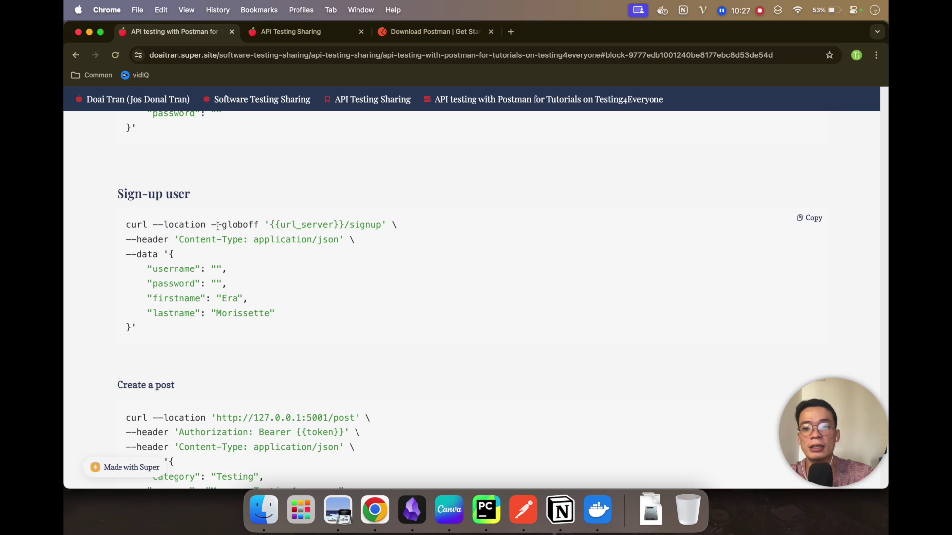
# Step: Examine the Sign-up user curl command and select its 'signup' endpoint path
pyautogui.moveTo(212, 224); pyautogui.dragTo(257, 223)
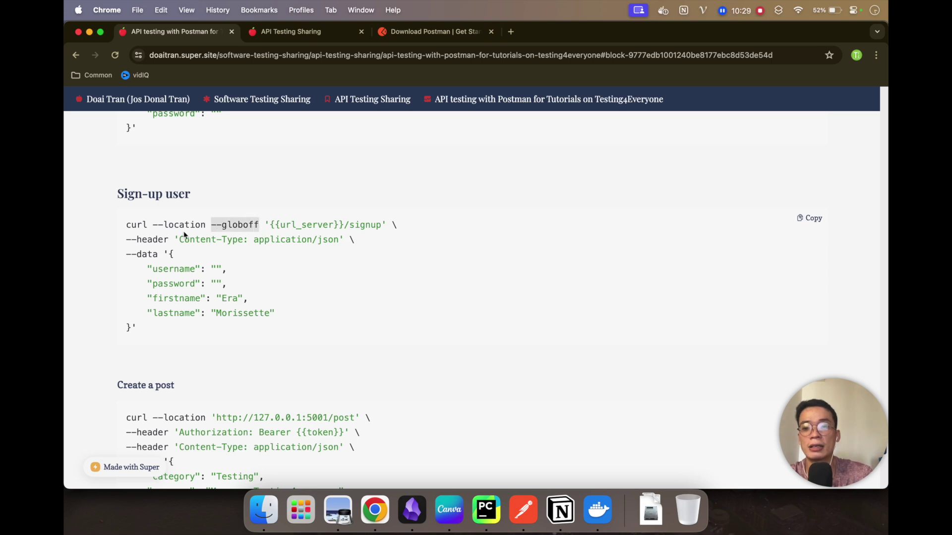
pyautogui.moveTo(134, 226); pyautogui.dragTo(177, 327)
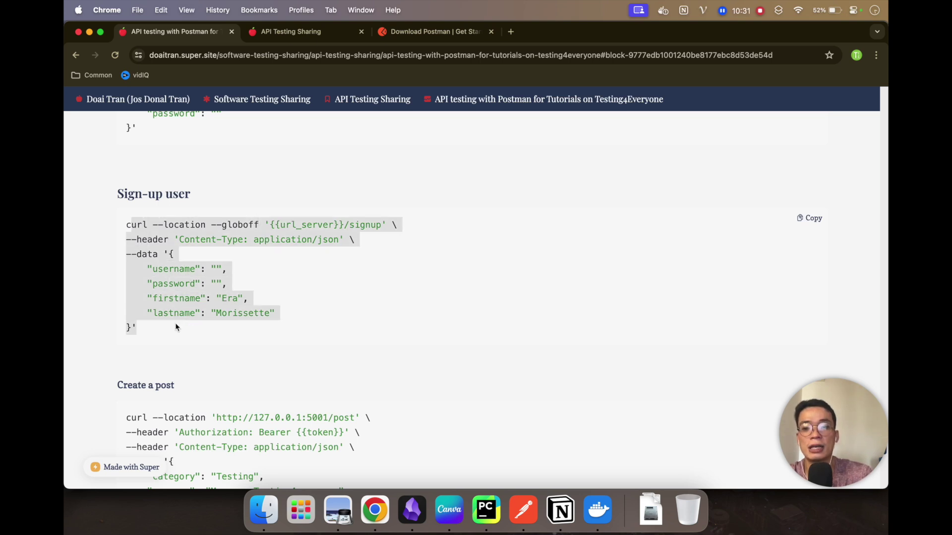
pyautogui.click(131, 223)
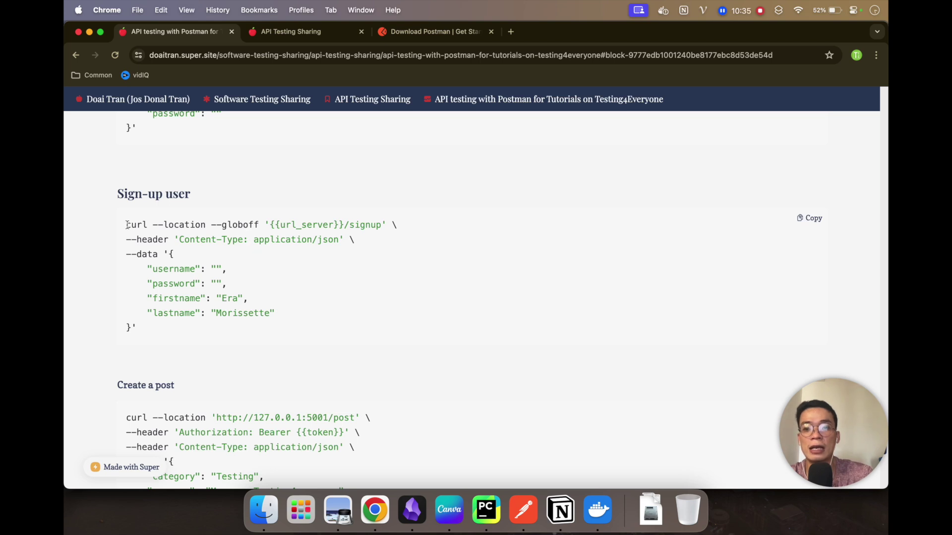
pyautogui.moveTo(127, 224); pyautogui.dragTo(129, 328)
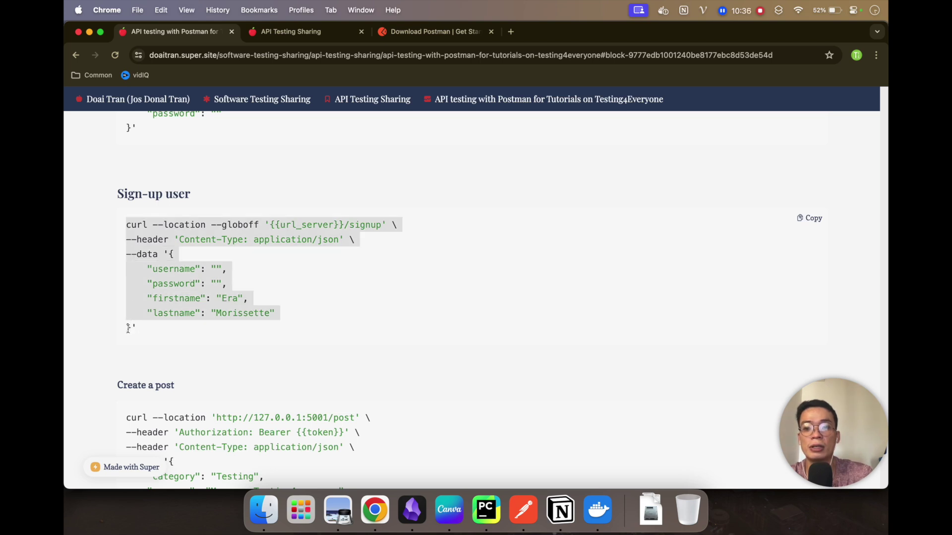
pyautogui.click(156, 252)
pyautogui.moveTo(170, 267); pyautogui.dragTo(128, 325)
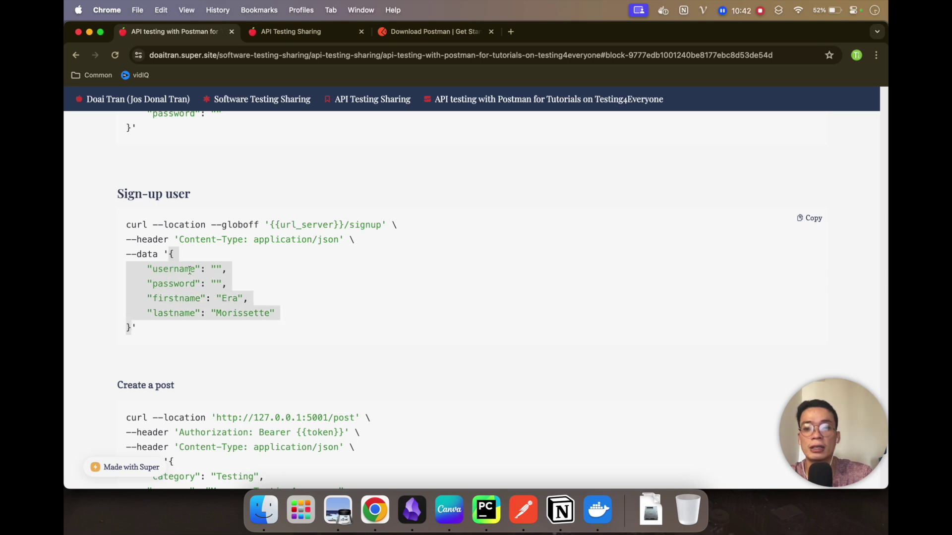
pyautogui.click(188, 270)
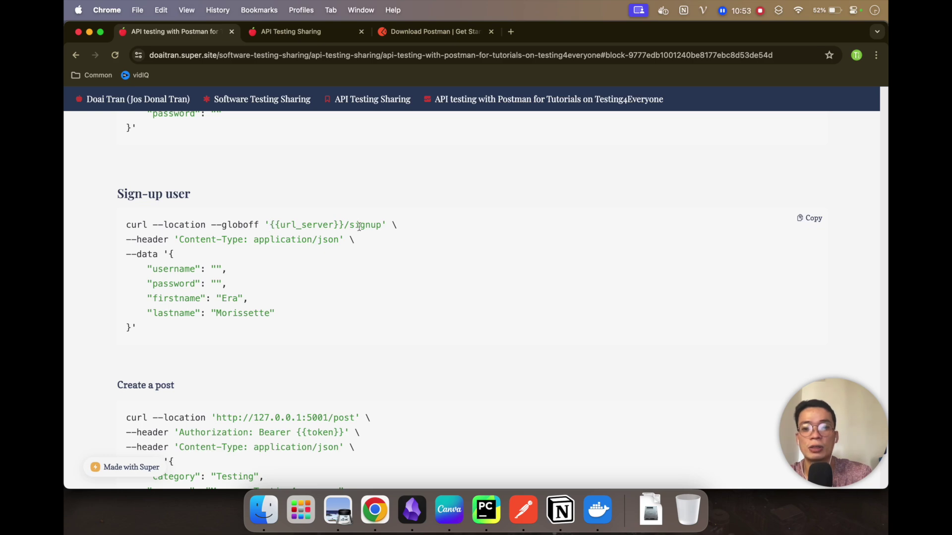
pyautogui.moveTo(350, 226); pyautogui.dragTo(381, 225)
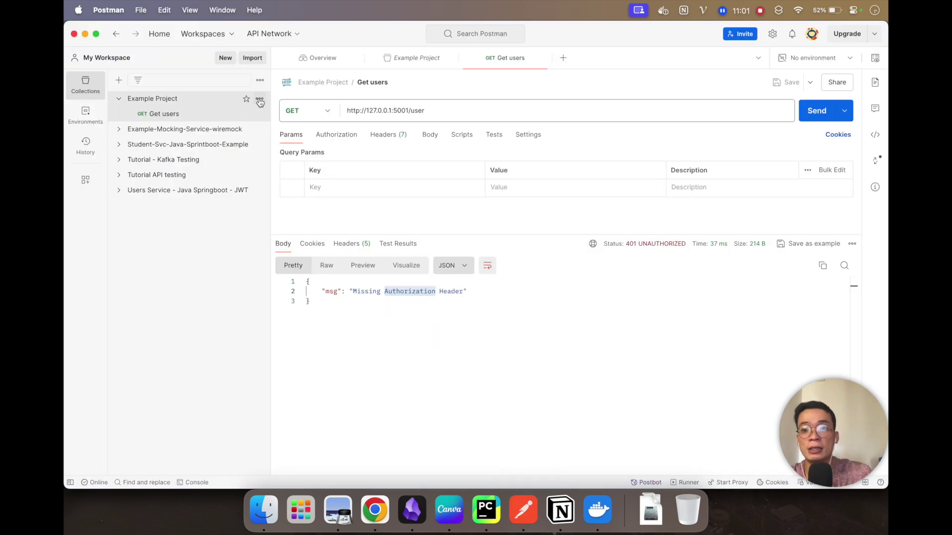
# Step: Add a new request to Example Project and set its method to POST
pyautogui.click(259, 102)
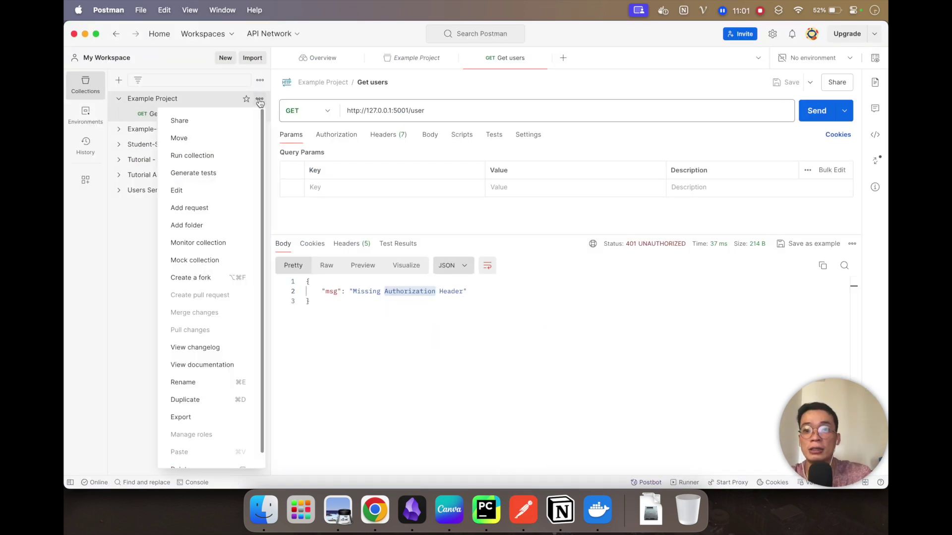
pyautogui.click(208, 208)
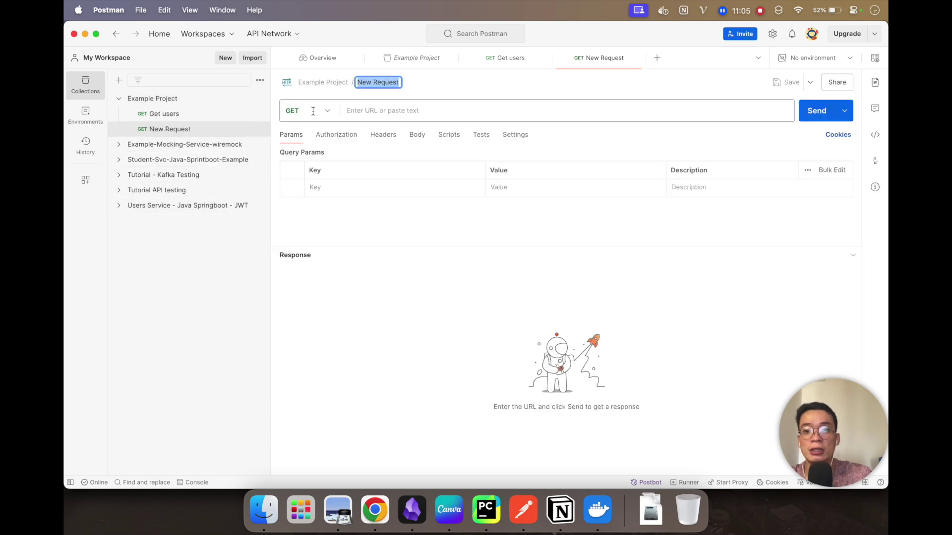
pyautogui.click(305, 110)
pyautogui.click(298, 157)
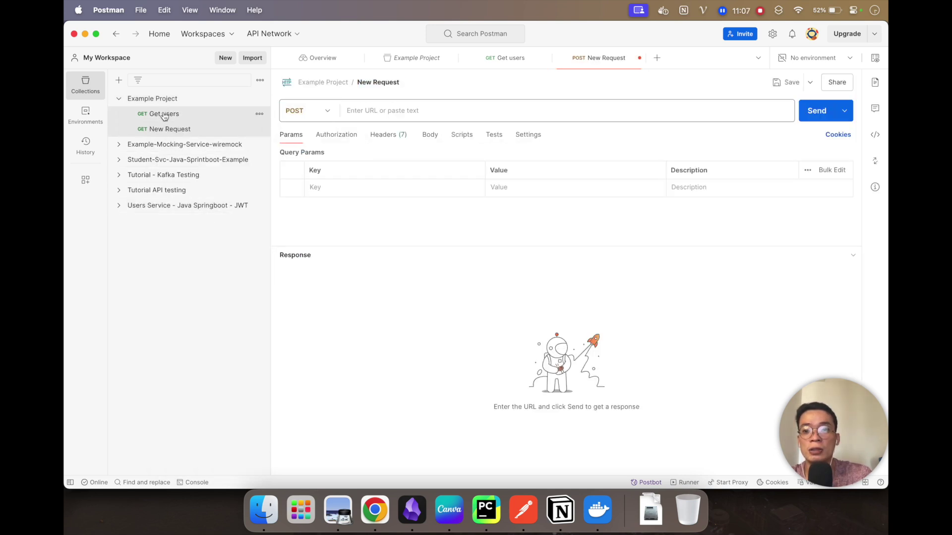
# Step: Copy the Get users URL into the new request's address field
pyautogui.click(161, 114)
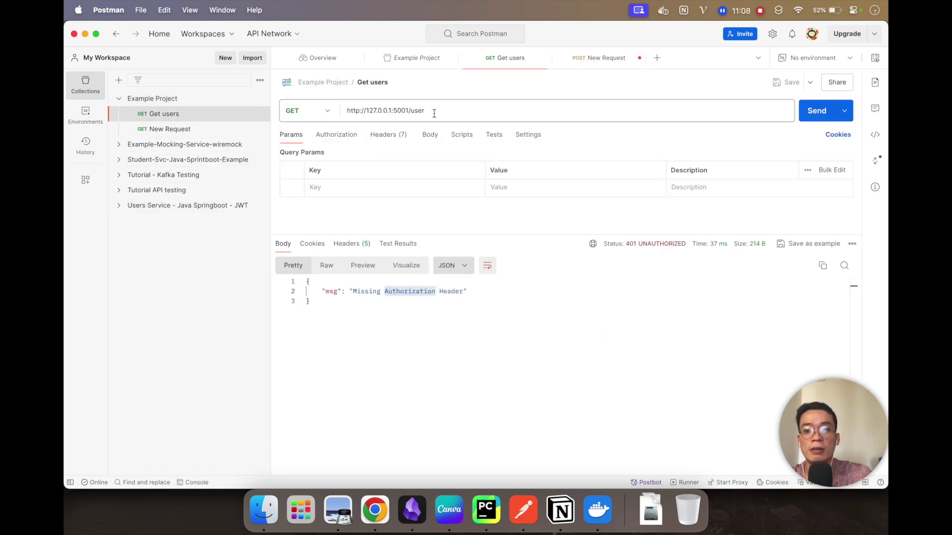
pyautogui.moveTo(432, 110); pyautogui.dragTo(322, 107)
pyautogui.press('cmd+c')
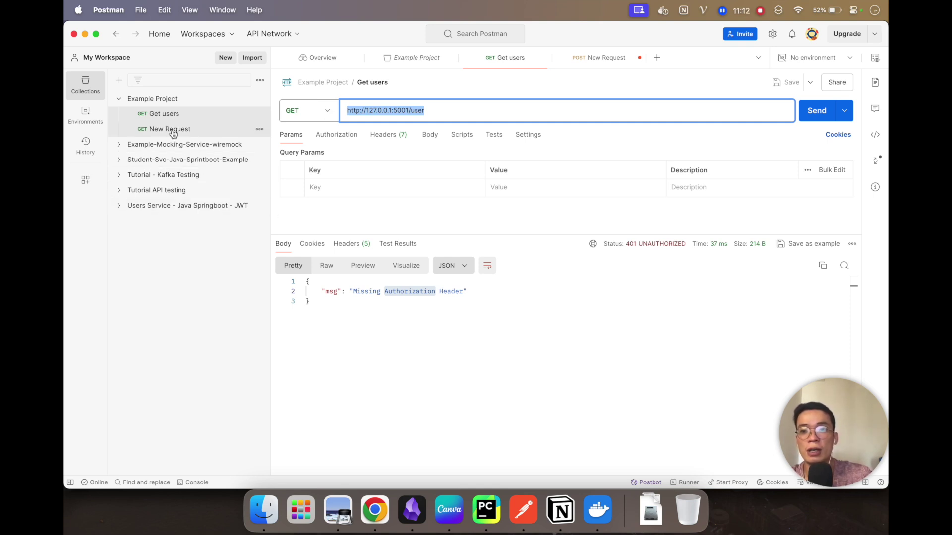
pyautogui.click(171, 129)
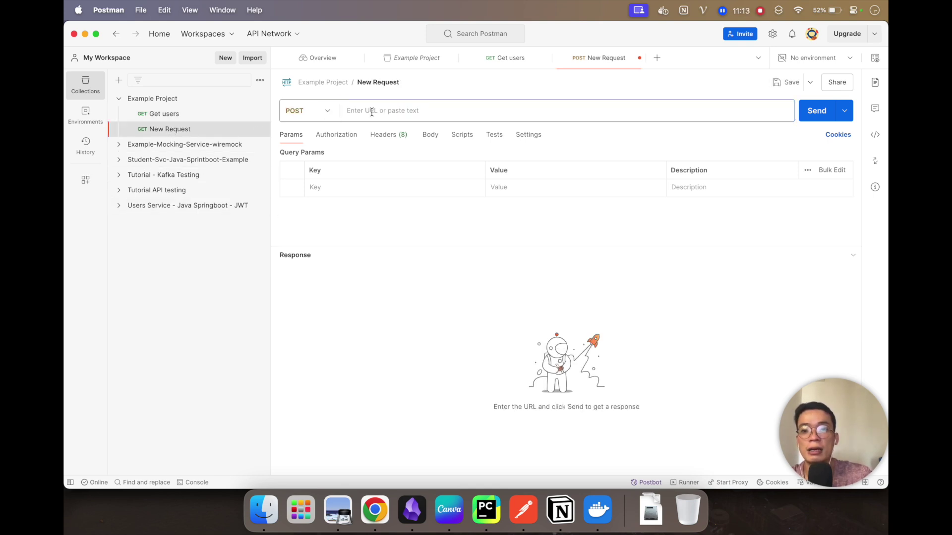
pyautogui.click(370, 110)
pyautogui.press('cmd+v')
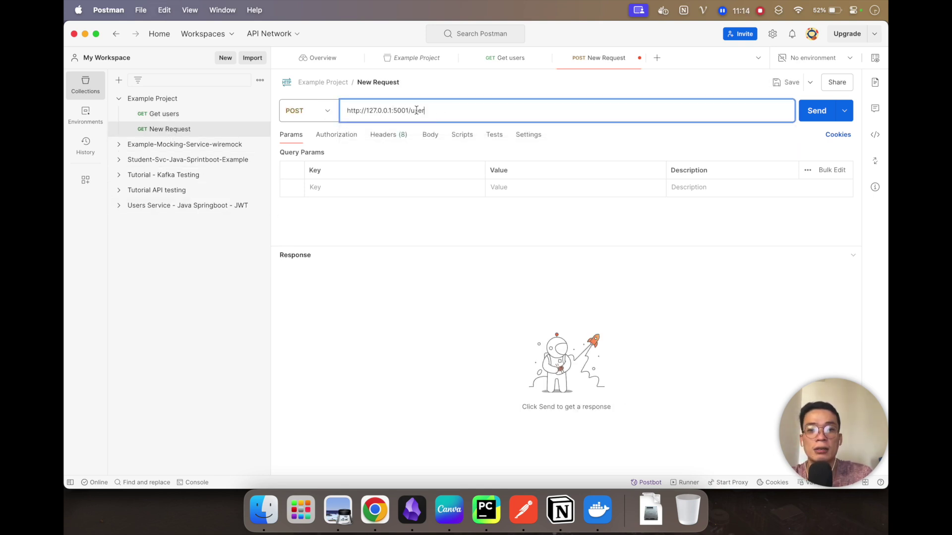
pyautogui.doubleClick(416, 111)
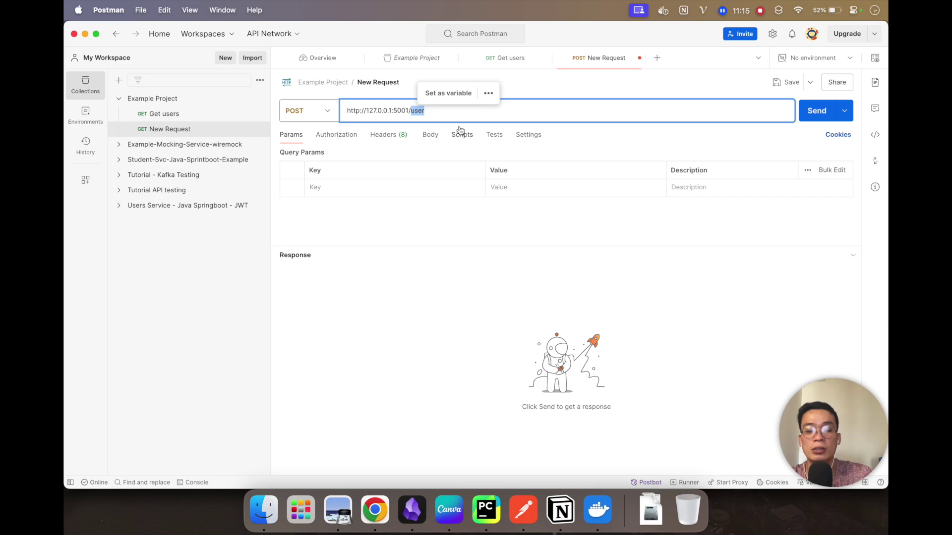
pyautogui.write('users')
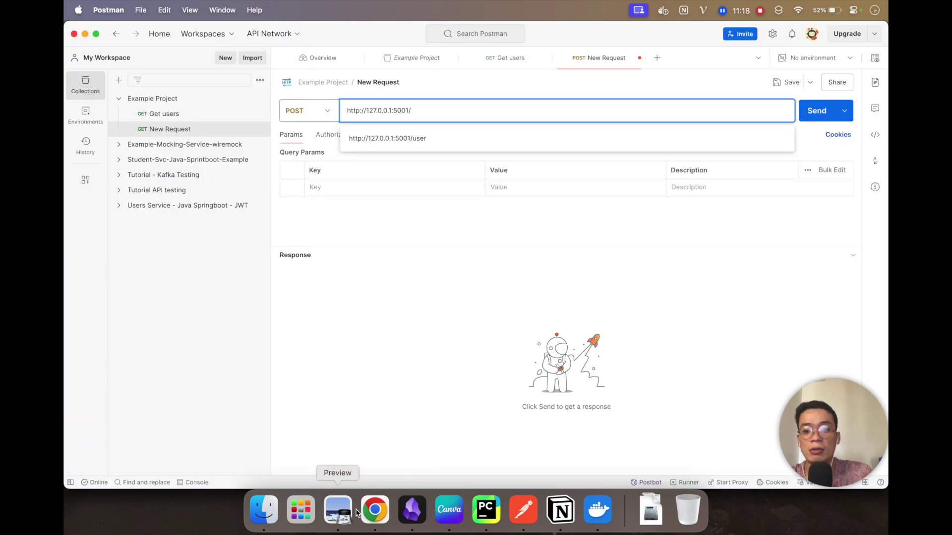
pyautogui.click(337, 510)
pyautogui.click(375, 510)
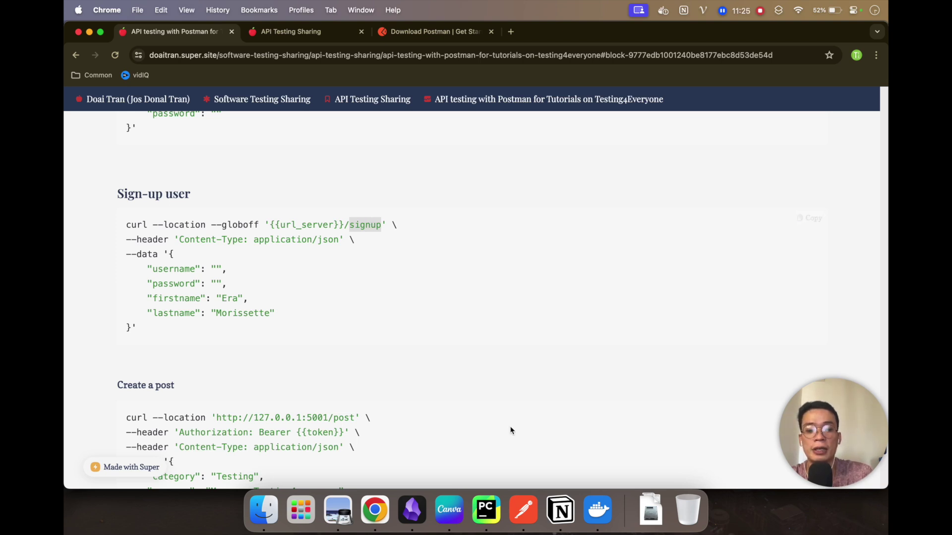
pyautogui.click(523, 509)
pyautogui.write('signup')
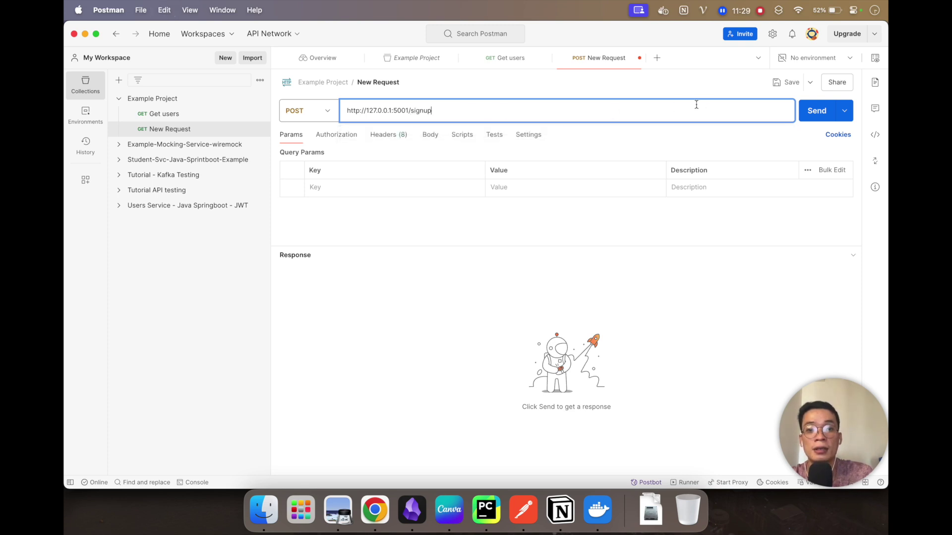
pyautogui.click(429, 134)
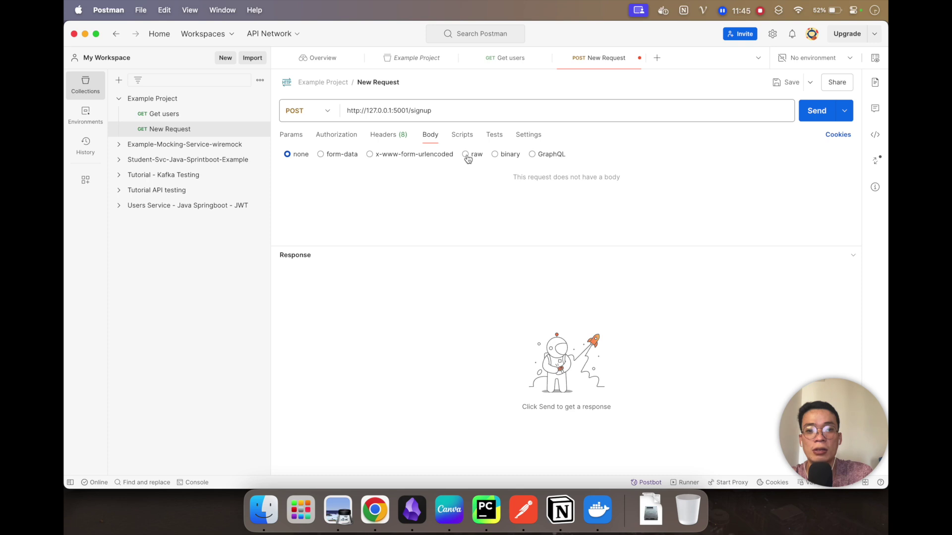
# Step: Set the signup request's body to raw JSON containing an empty pair of braces
pyautogui.click(466, 155)
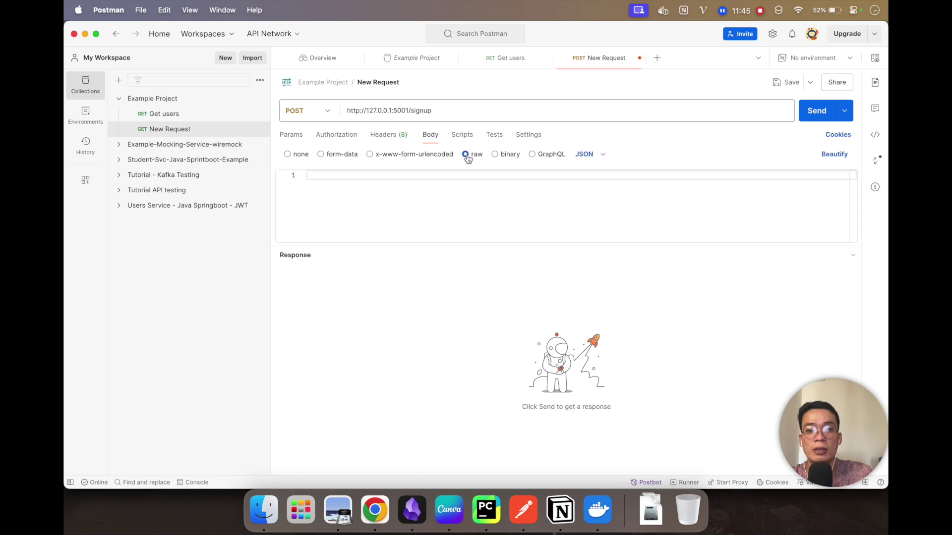
pyautogui.click(599, 157)
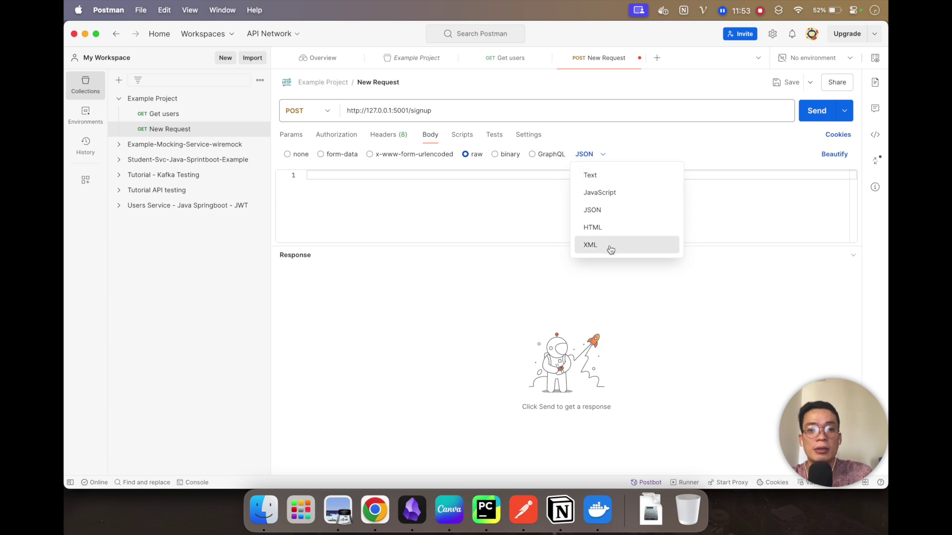
pyautogui.click(614, 212)
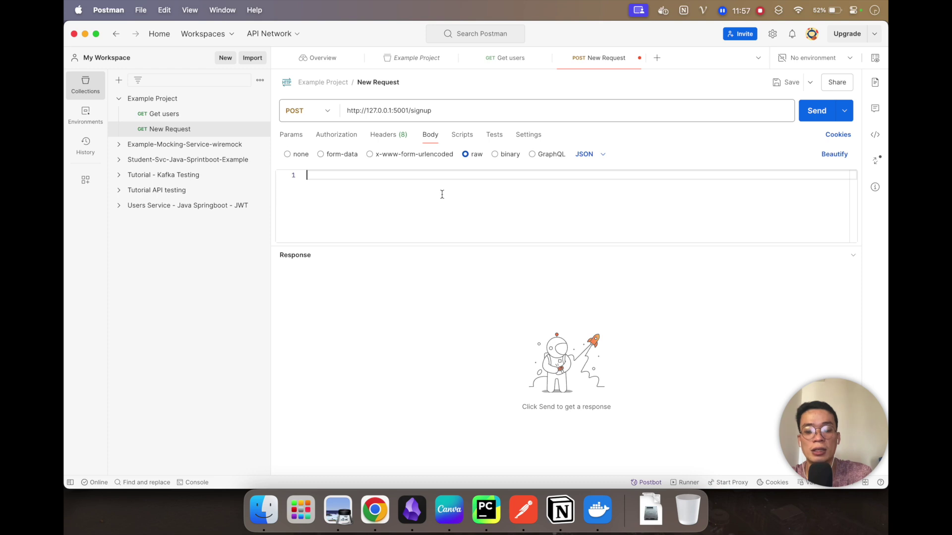
pyautogui.write('{')
pyautogui.press('Return')
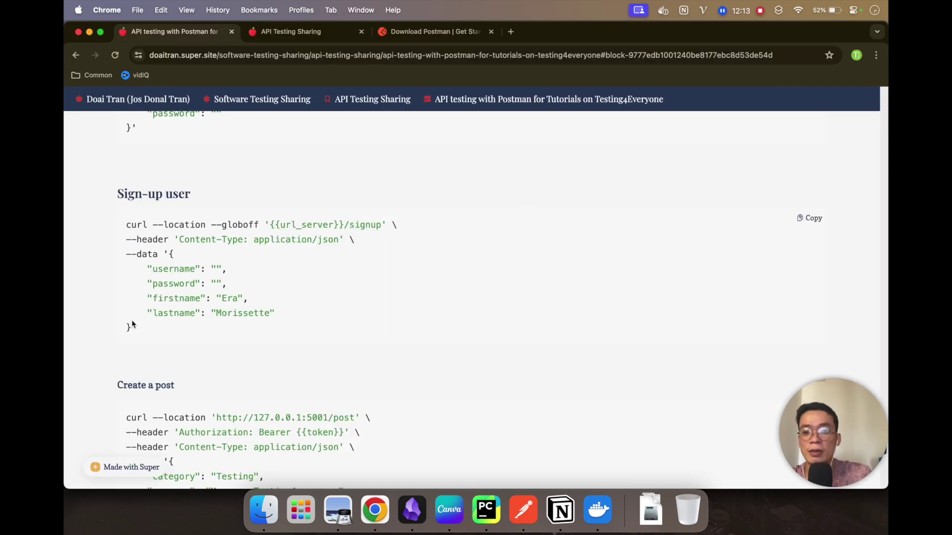
# Step: Paste the tutorial's sign-up JSON body into the request body editor
pyautogui.moveTo(132, 326); pyautogui.dragTo(171, 255)
pyautogui.press('super+c')
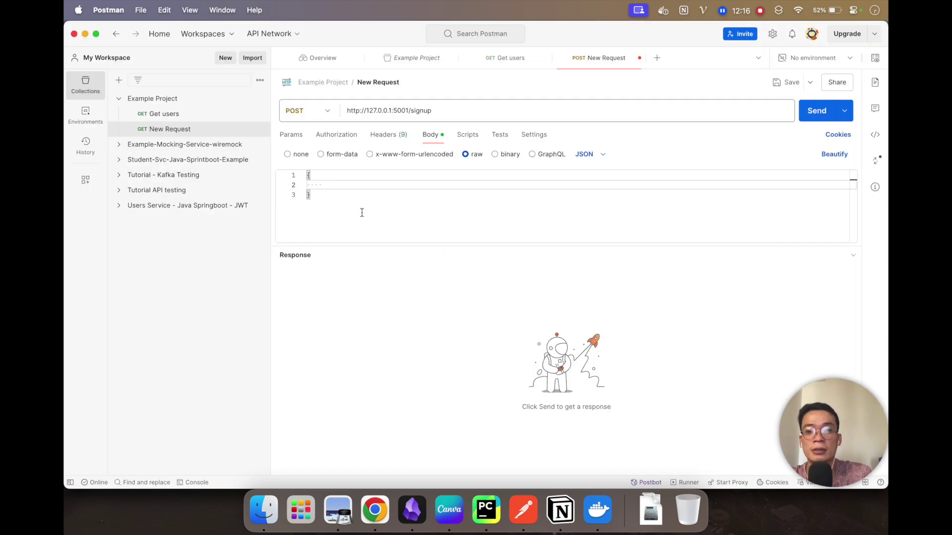
pyautogui.press('super+a')
pyautogui.press('super+v')
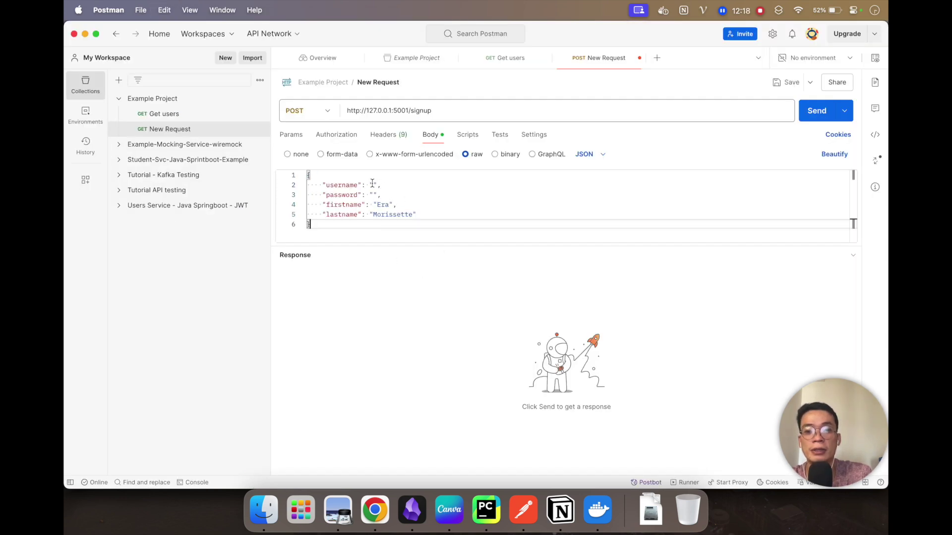
# Step: Fill in username 'username1' and a password value in the JSON body
pyautogui.click(372, 185)
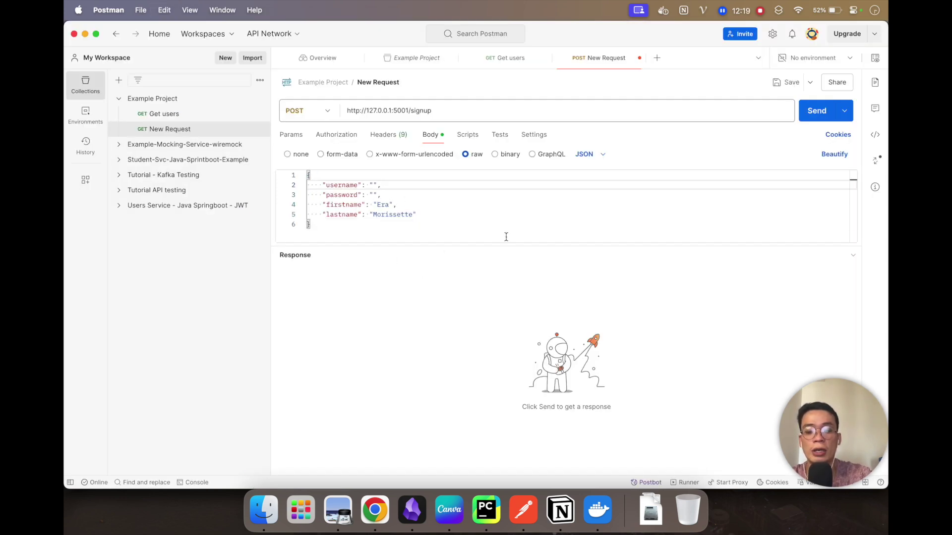
pyautogui.write('user')
pyautogui.write('na')
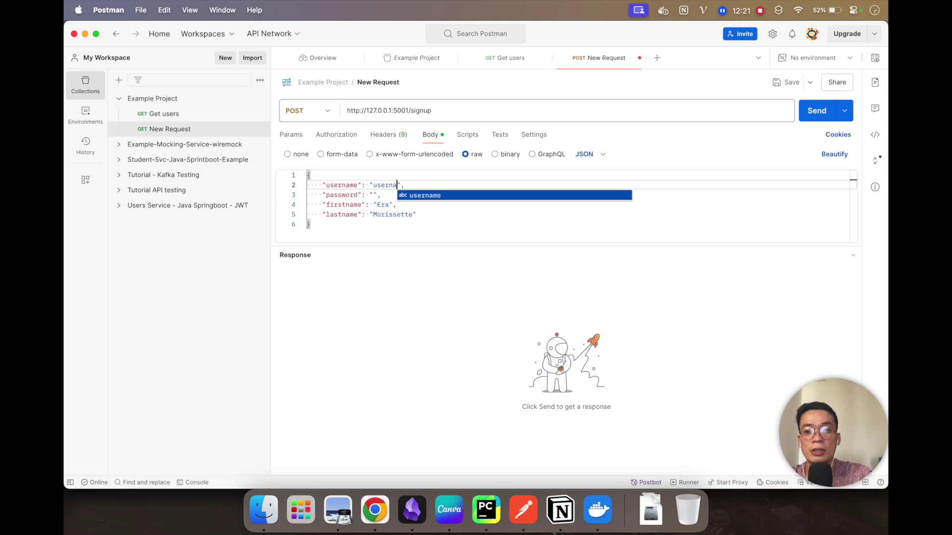
pyautogui.write('me1')
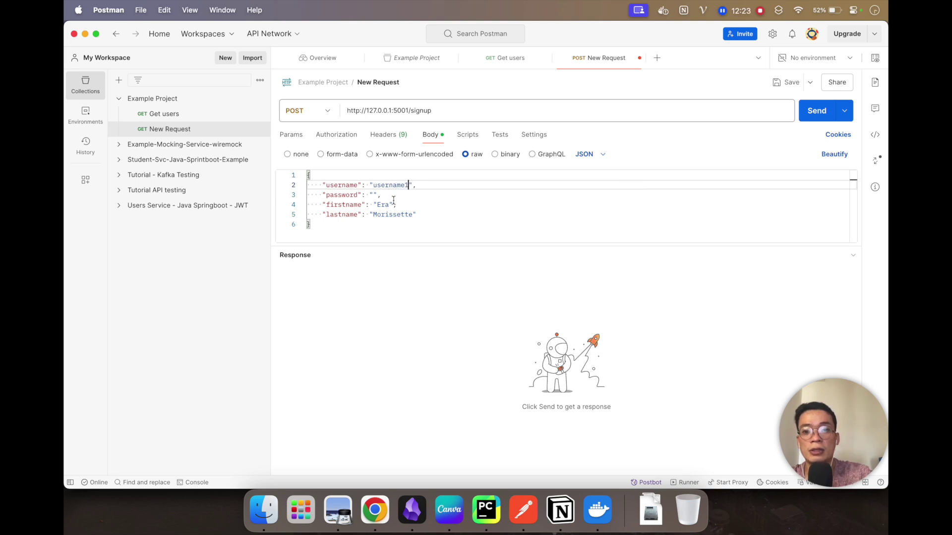
pyautogui.click(374, 194)
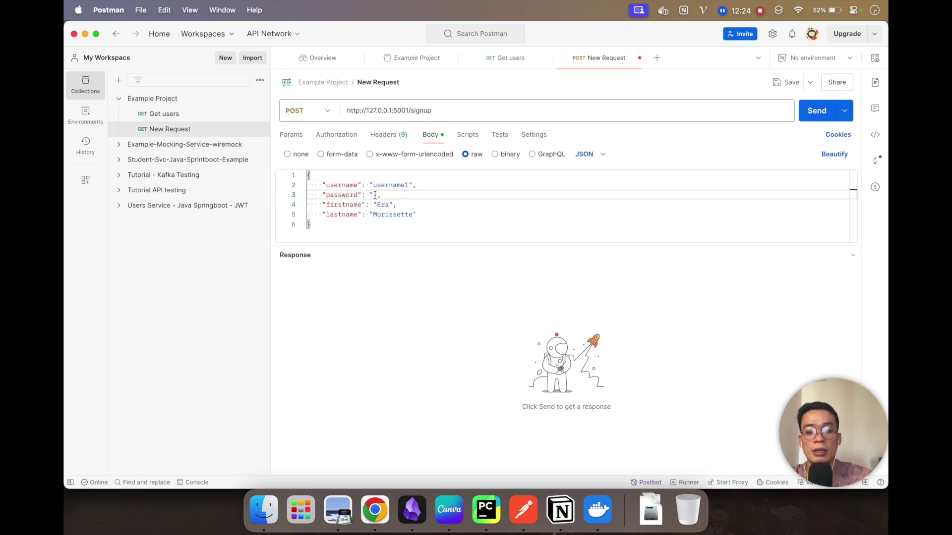
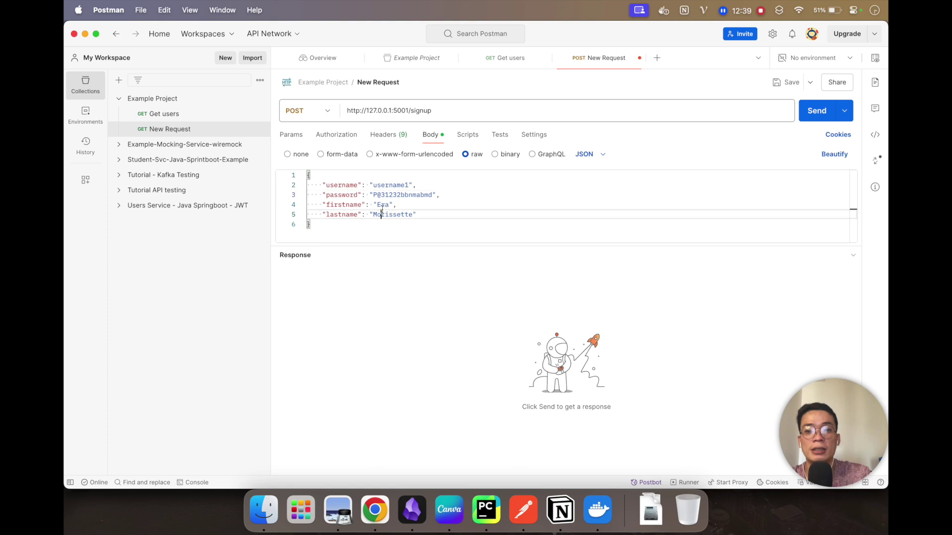
pyautogui.doubleClick(381, 214)
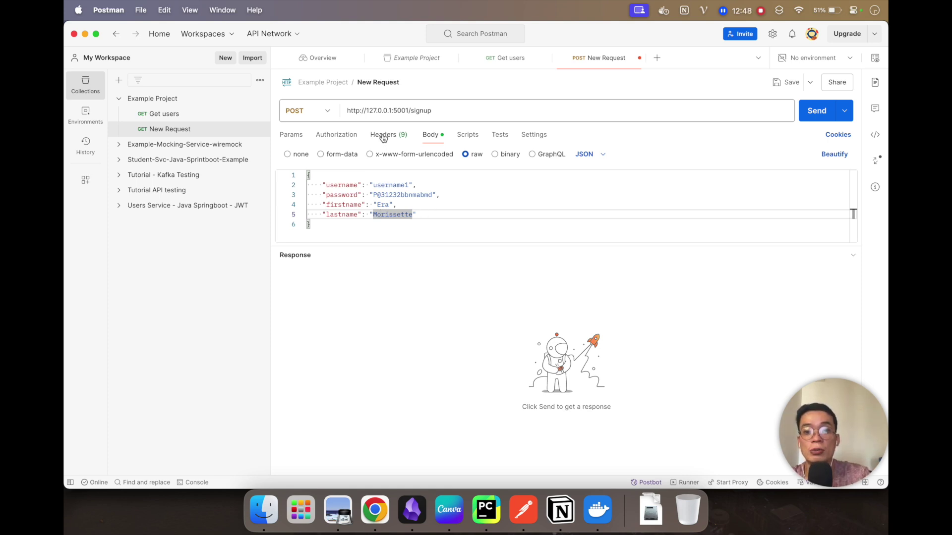
pyautogui.click(389, 134)
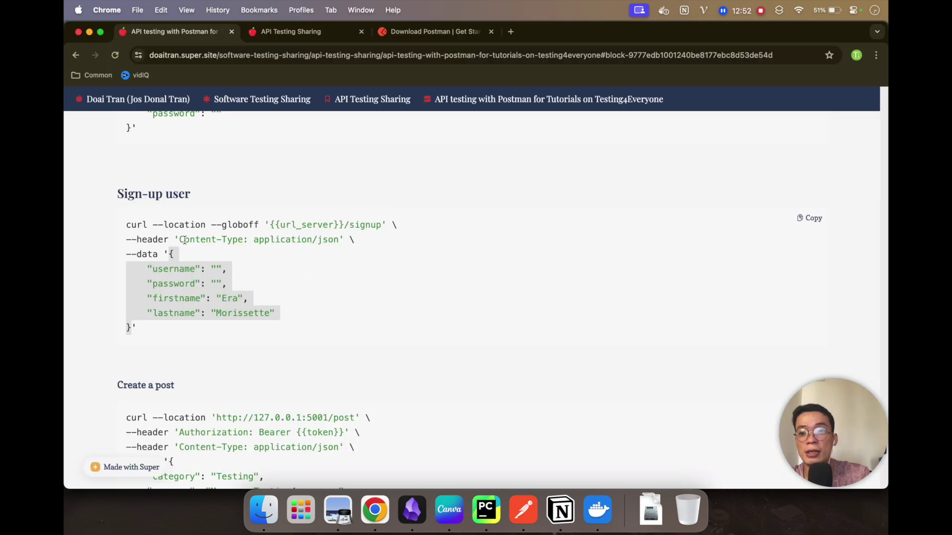
# Step: Add a Content-Type header set to application/json, copied from the tutorial's example
pyautogui.moveTo(180, 240); pyautogui.dragTo(243, 240)
pyautogui.press('super+c')
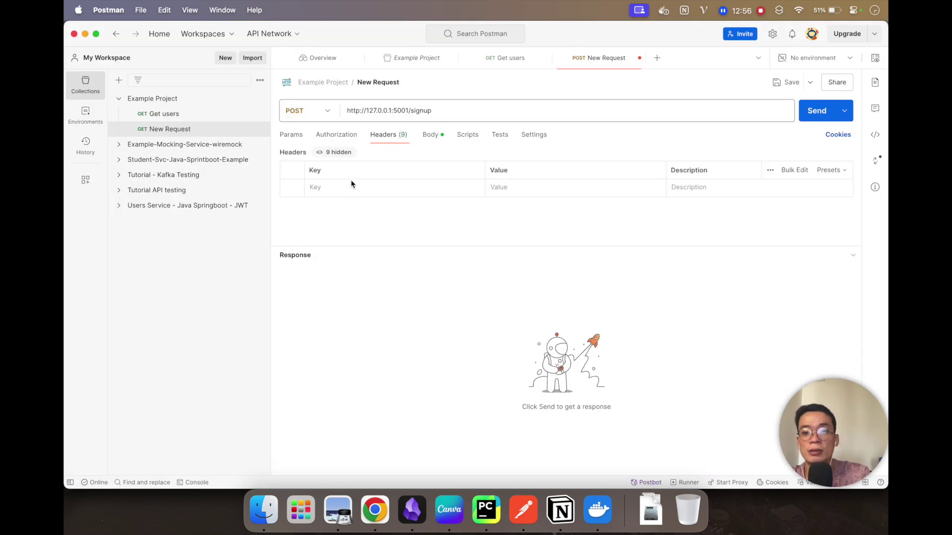
pyautogui.click(343, 188)
pyautogui.press('super+v')
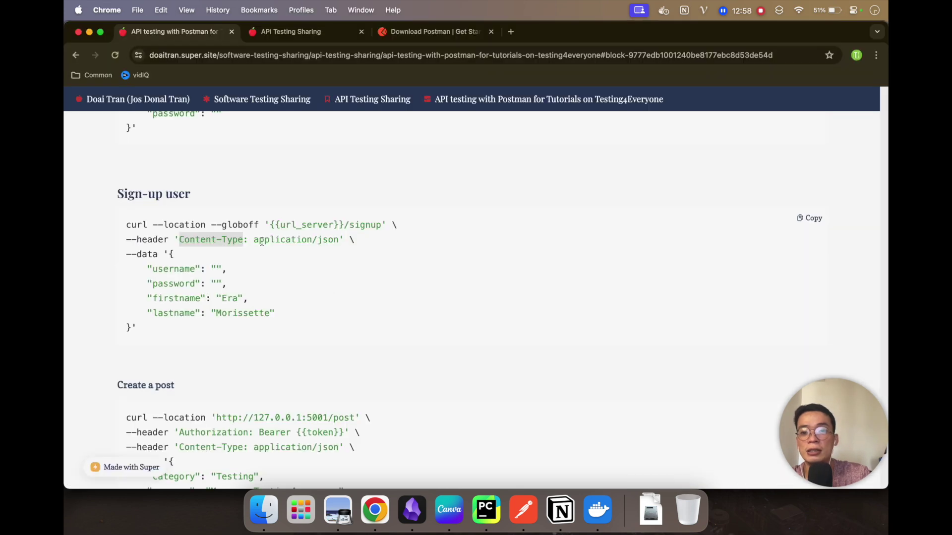
pyautogui.moveTo(253, 240); pyautogui.dragTo(341, 242)
pyautogui.press('super+c')
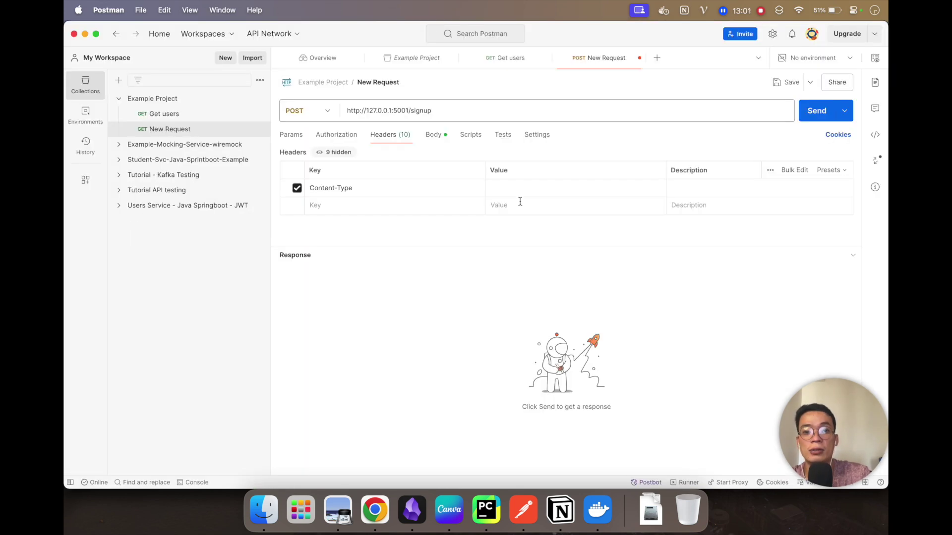
pyautogui.click(516, 193)
pyautogui.press('super+v')
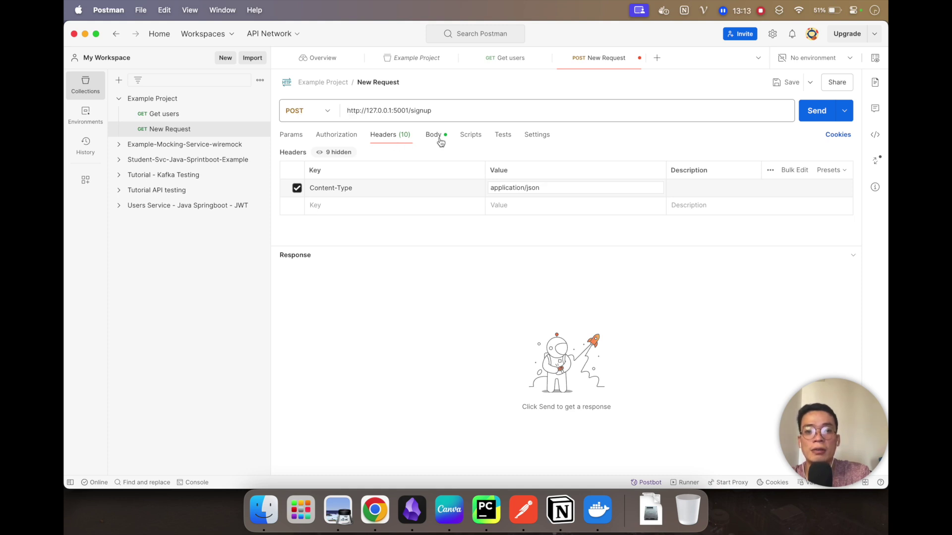
# Step: Save the signup request in Example Project and recheck the tutorial's Sign-up user curl
pyautogui.click(434, 135)
pyautogui.press('super+s')
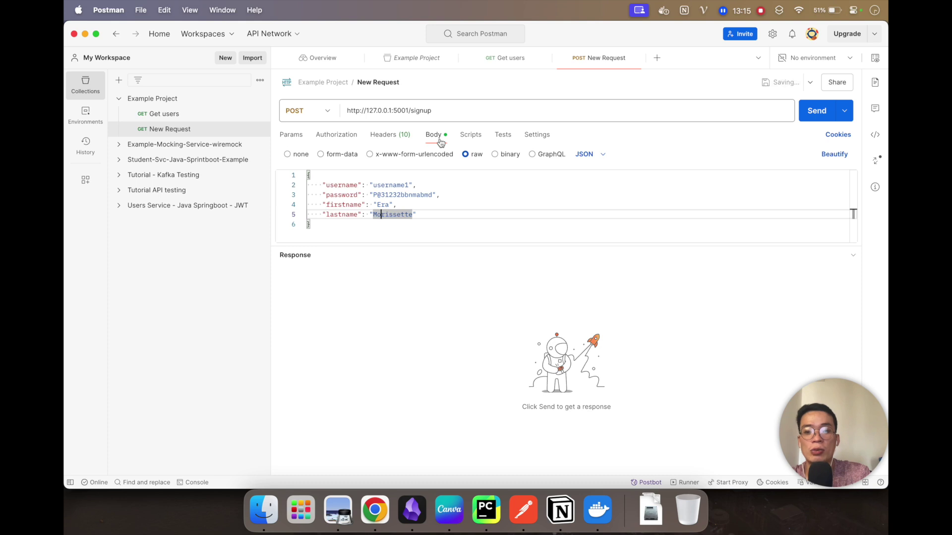
pyautogui.press('super+Tab')
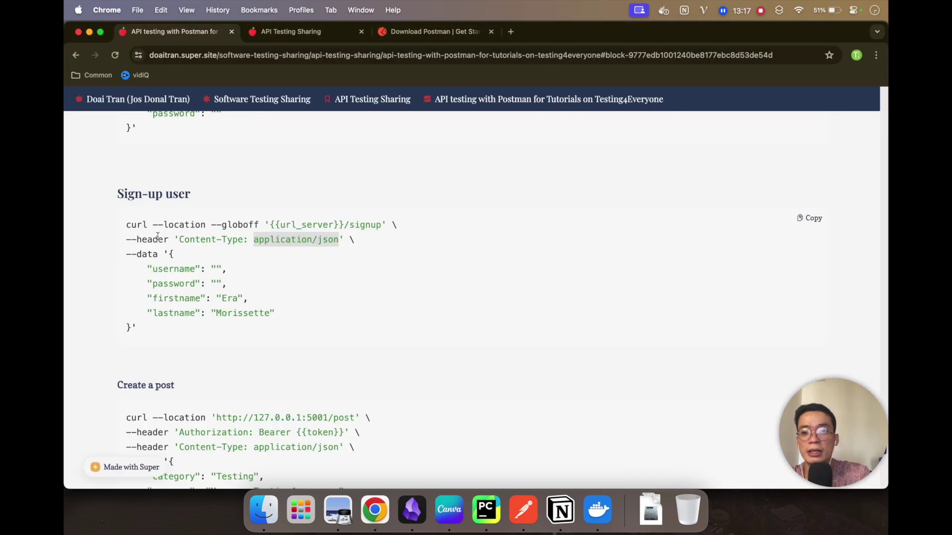
pyautogui.moveTo(119, 193); pyautogui.dragTo(145, 327)
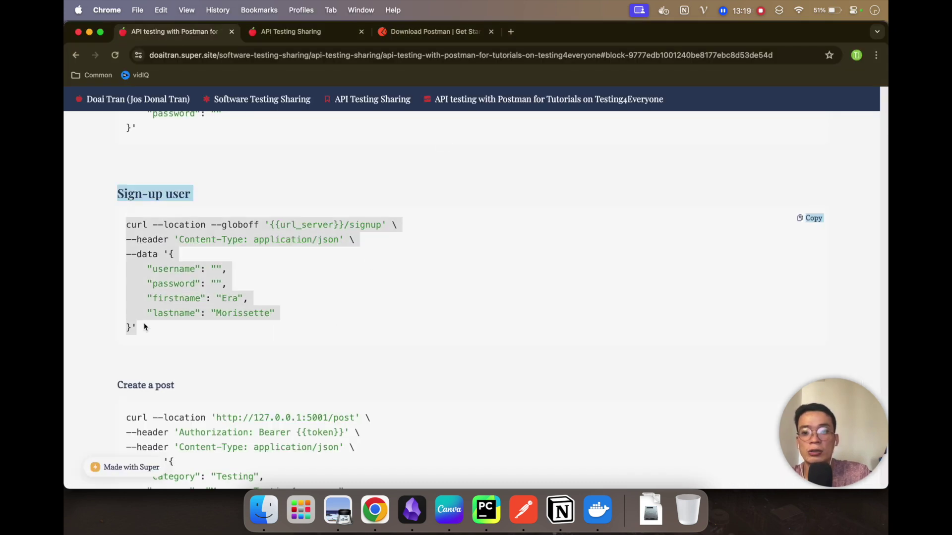
pyautogui.press('super+Tab')
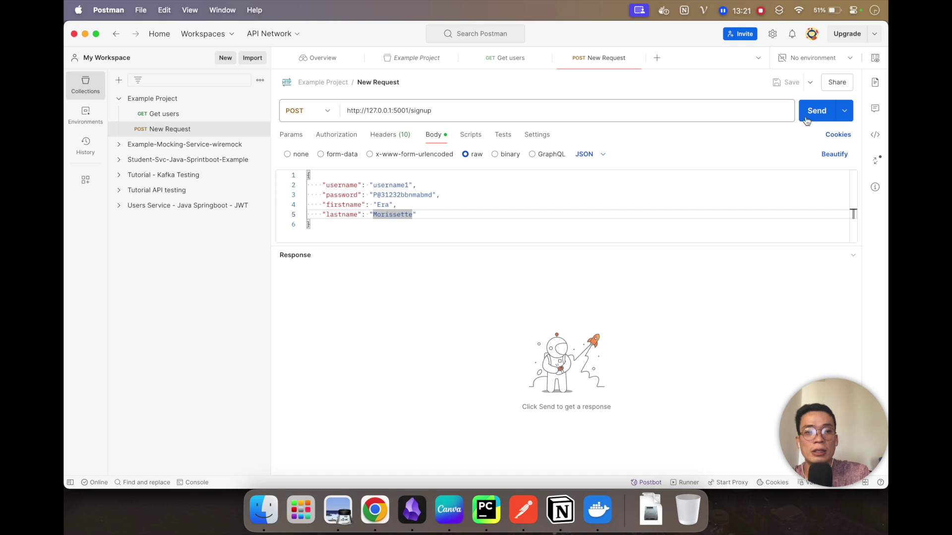
# Step: Send the signup request and review the 201 CREATED 'User created successfully' response with user details
pyautogui.click(821, 112)
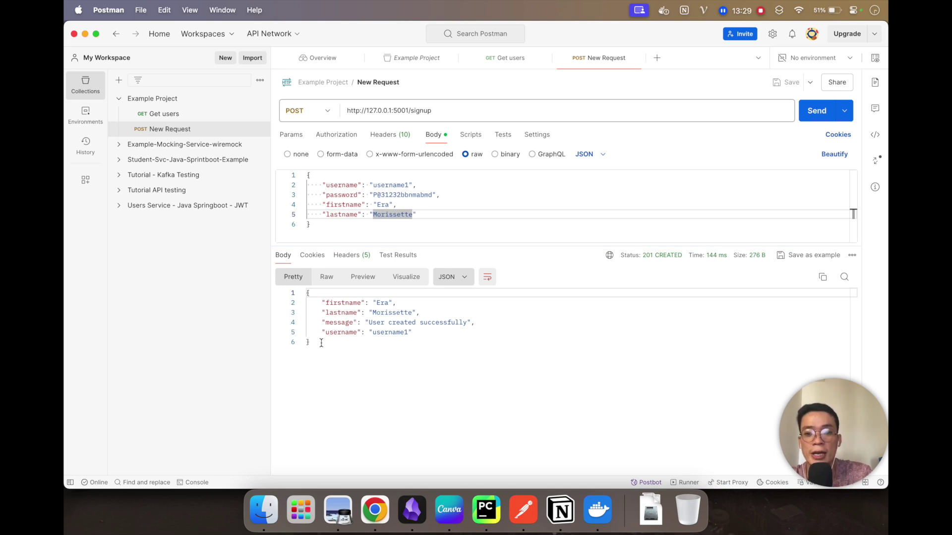
pyautogui.moveTo(321, 342); pyautogui.dragTo(319, 296)
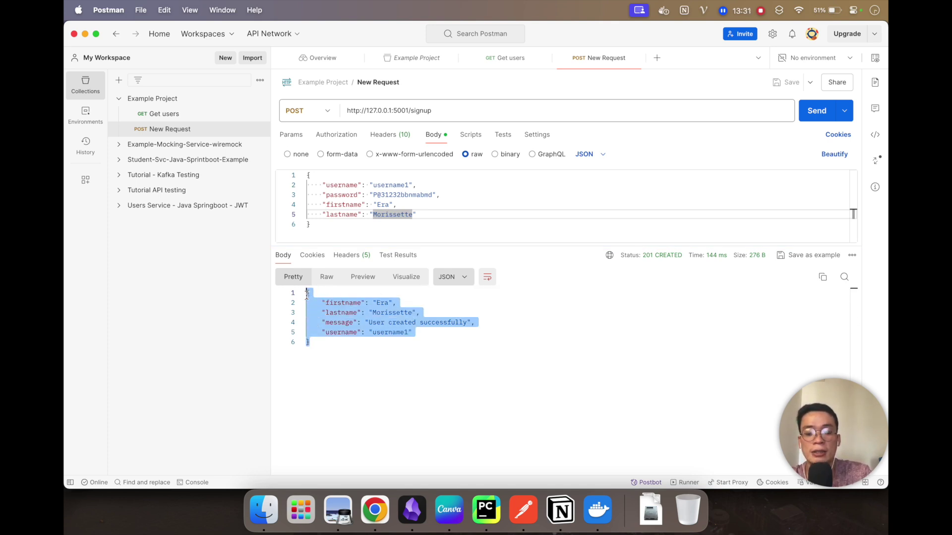
pyautogui.click(339, 342)
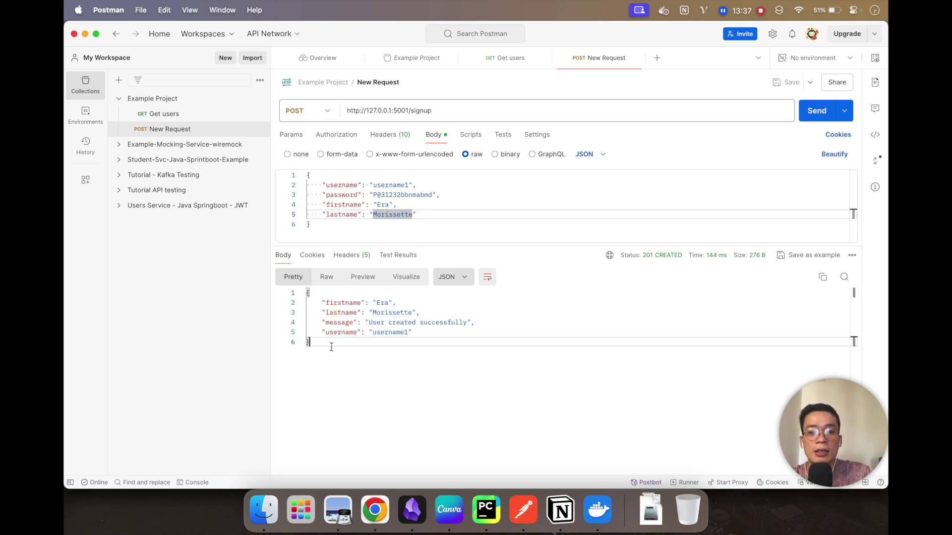
pyautogui.moveTo(331, 347); pyautogui.dragTo(276, 293)
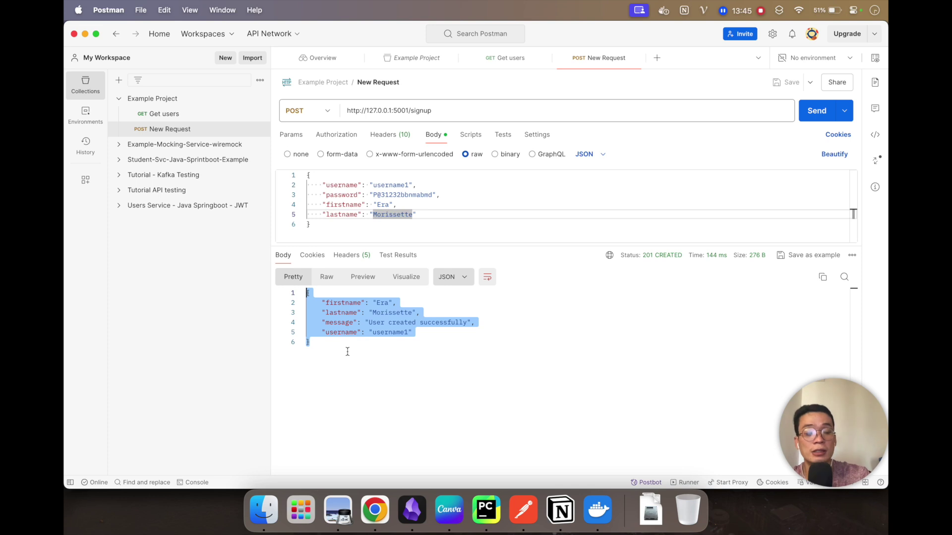
pyautogui.click(361, 352)
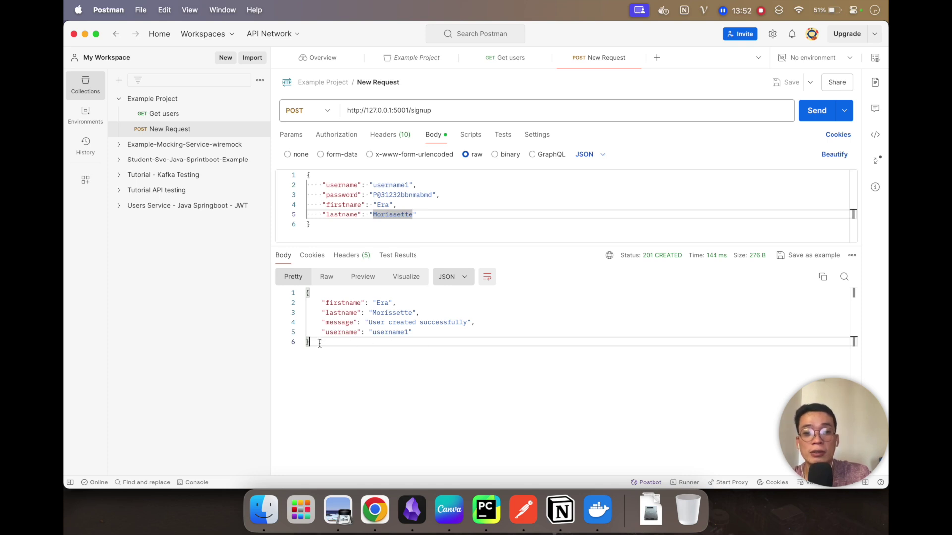
pyautogui.moveTo(319, 343); pyautogui.dragTo(306, 293)
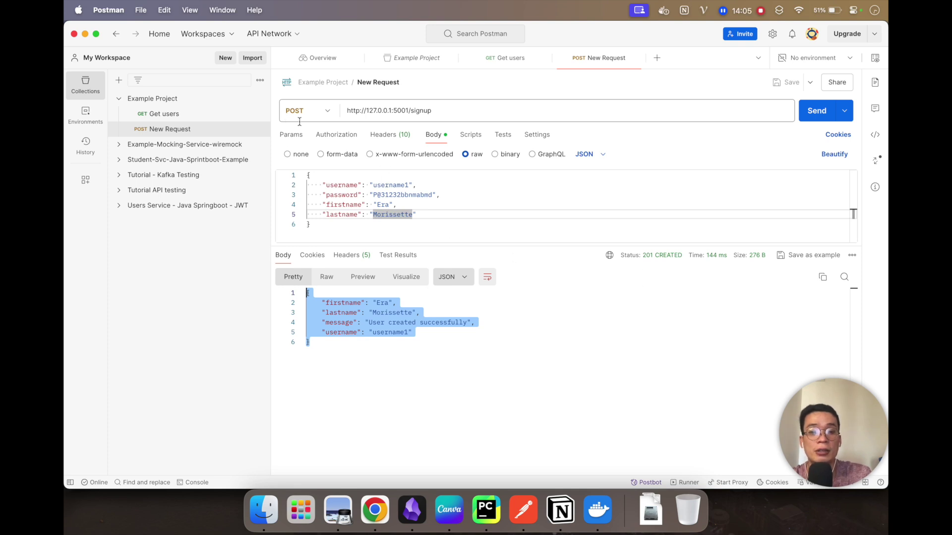
pyautogui.moveTo(656, 264)
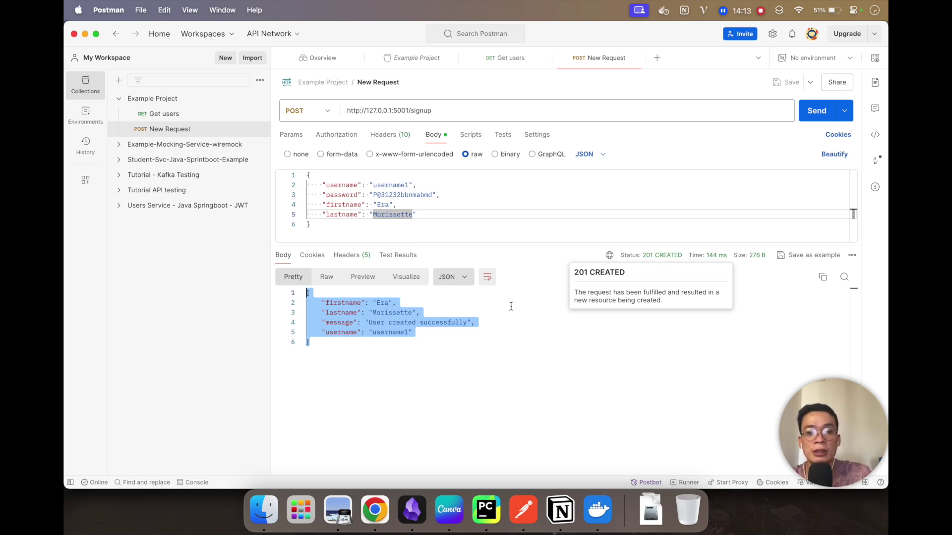
pyautogui.moveTo(469, 322); pyautogui.dragTo(313, 323)
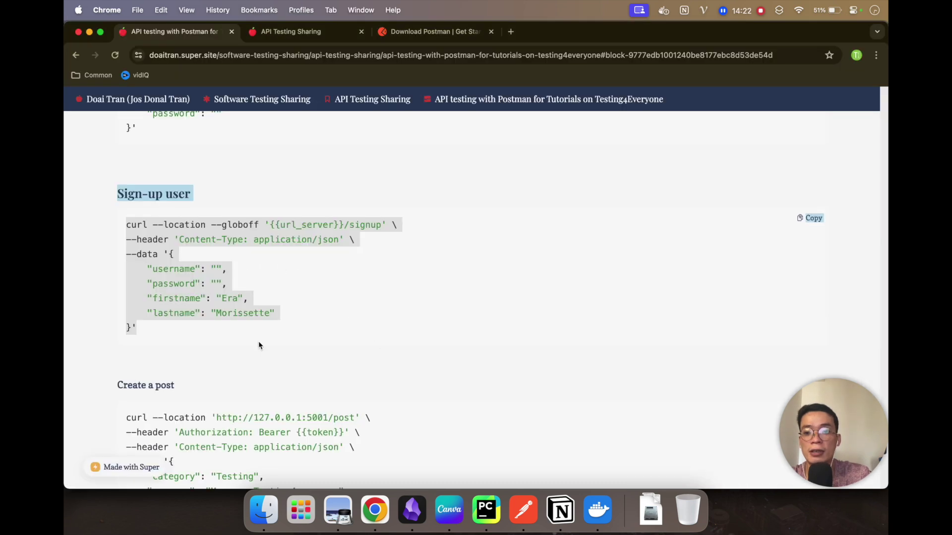
pyautogui.scroll(2, 257, 341)
pyautogui.scroll(3, 260, 345)
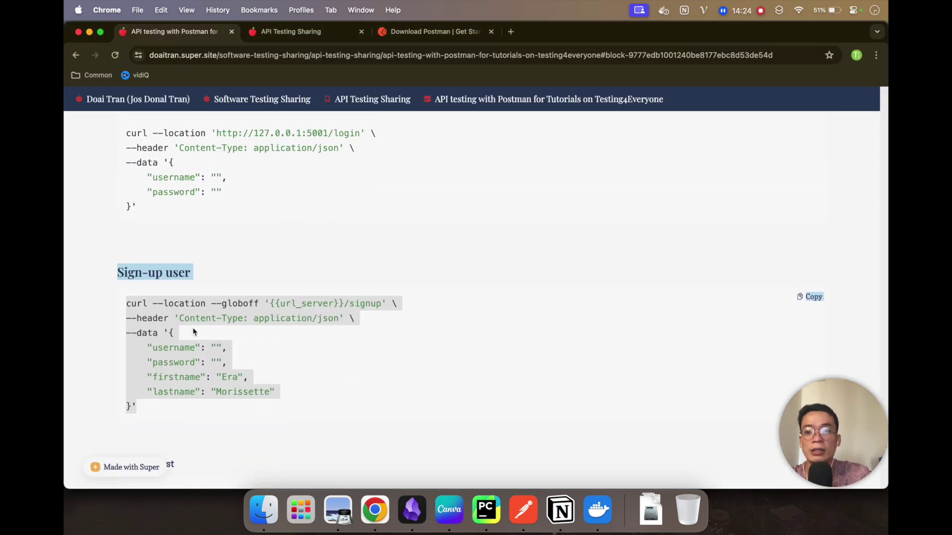
pyautogui.scroll(5, 193, 332)
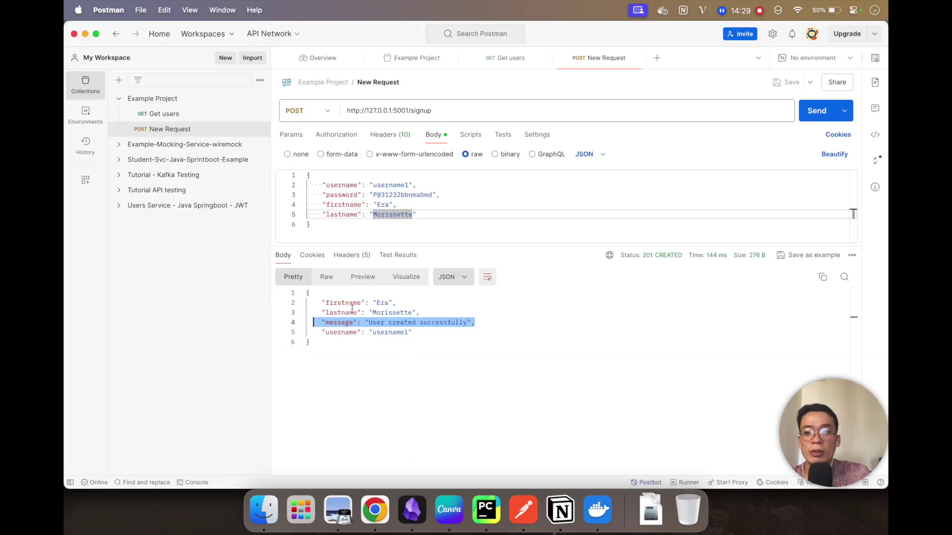
# Step: Rename the New Request to 'Sign-up' and select the Example Project collection
pyautogui.click(394, 83)
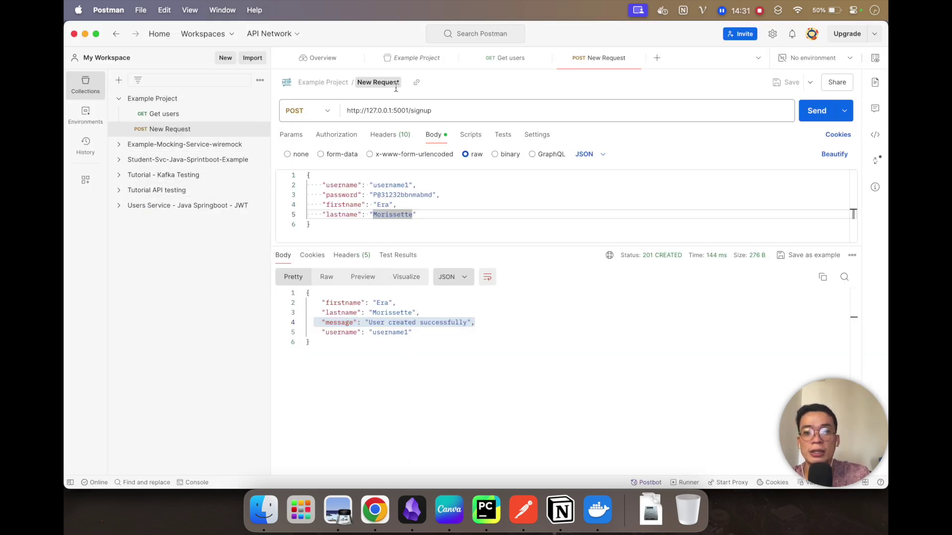
pyautogui.write('Sign-up')
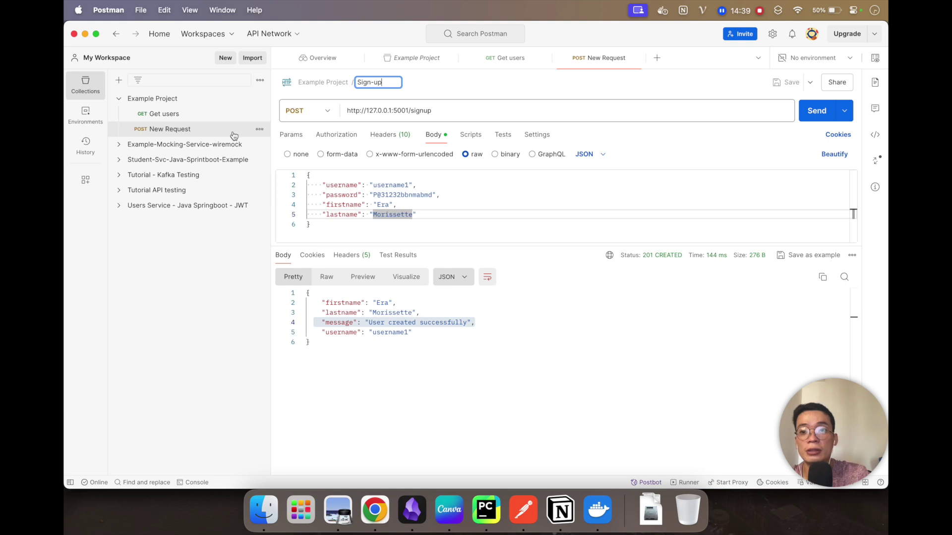
pyautogui.click(476, 84)
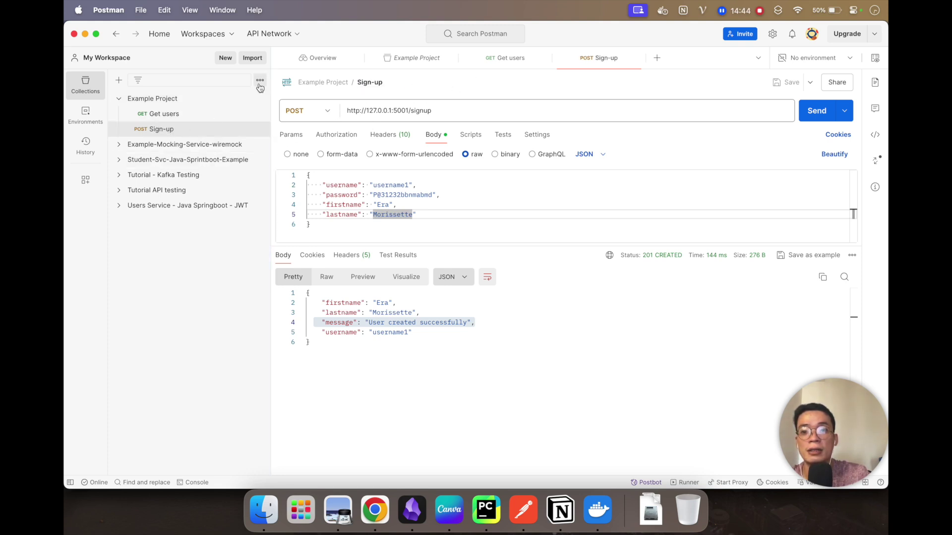
pyautogui.click(259, 80)
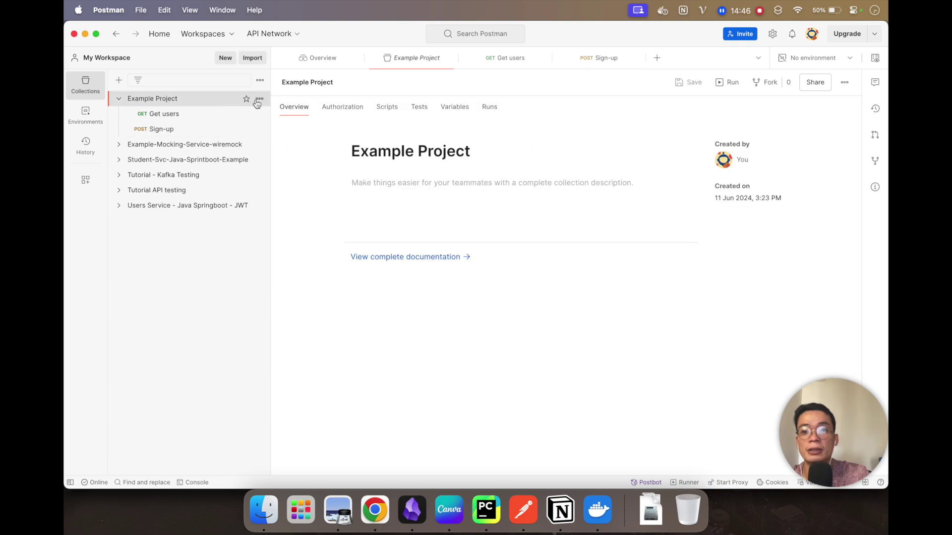
# Step: Add a POST request named 'login users' to Example Project and select the tutorial's login URL
pyautogui.click(259, 100)
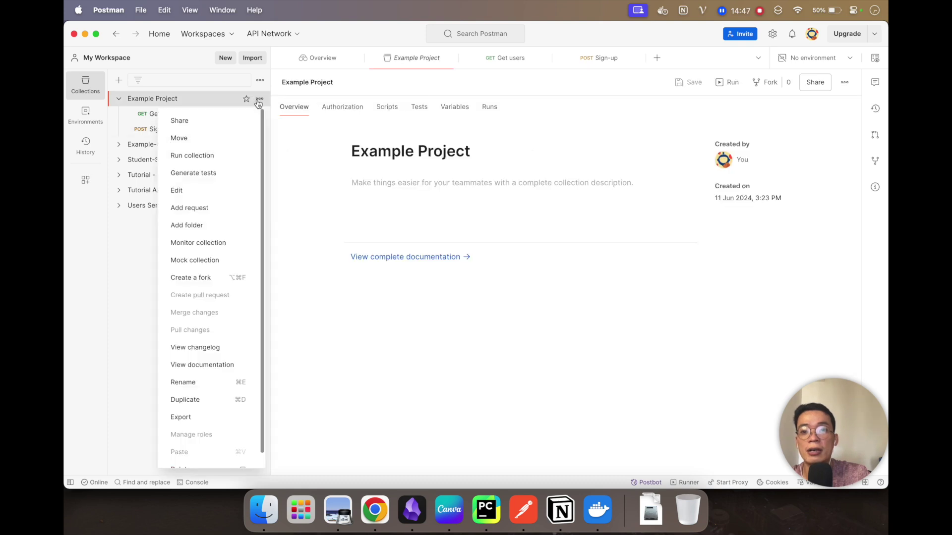
pyautogui.click(203, 217)
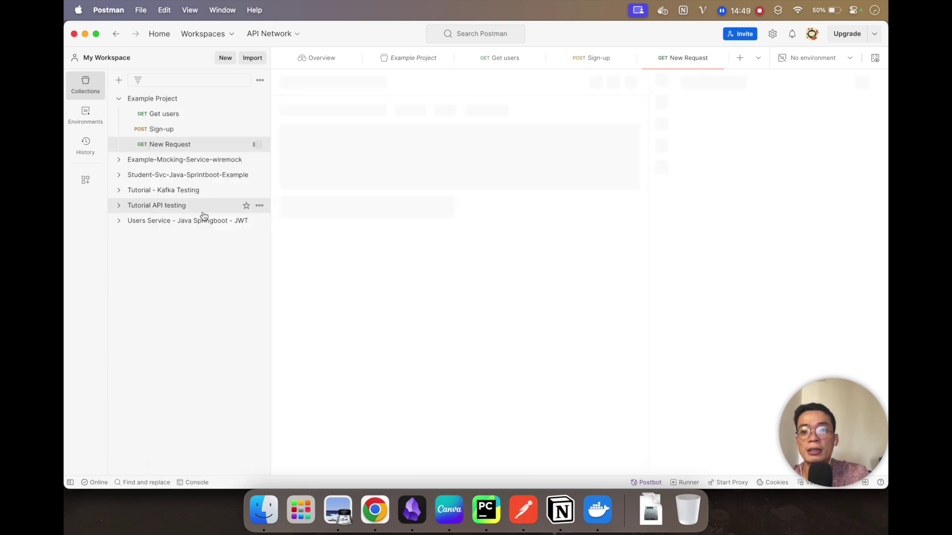
pyautogui.click(329, 109)
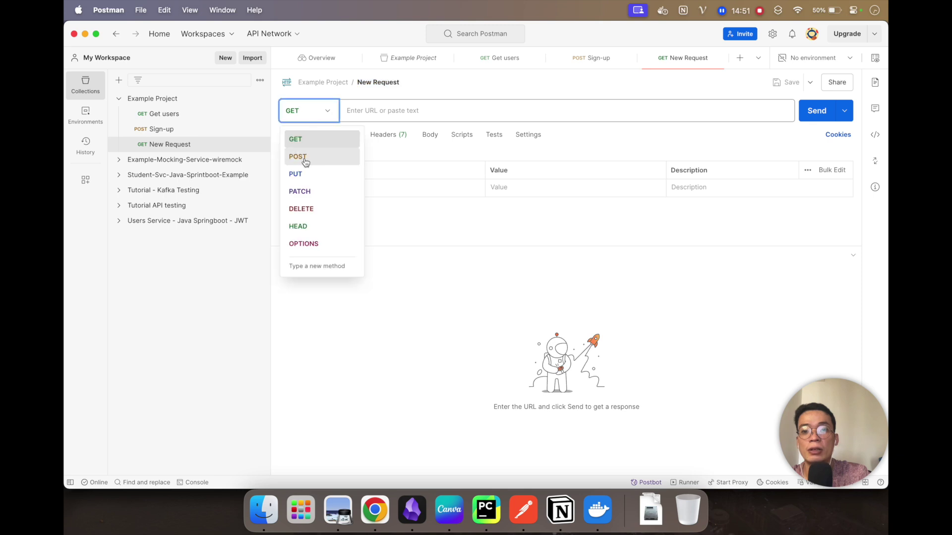
pyautogui.click(302, 157)
pyautogui.click(372, 83)
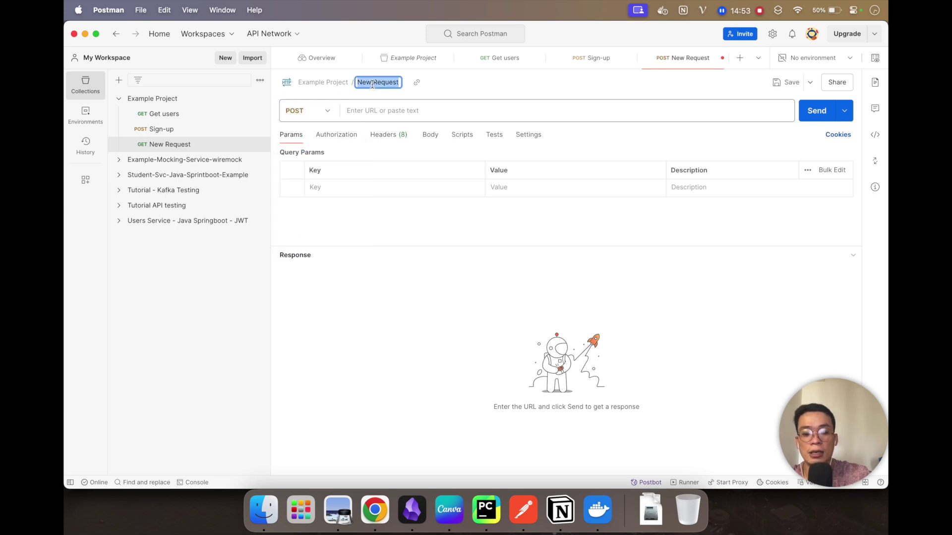
pyautogui.write('login users')
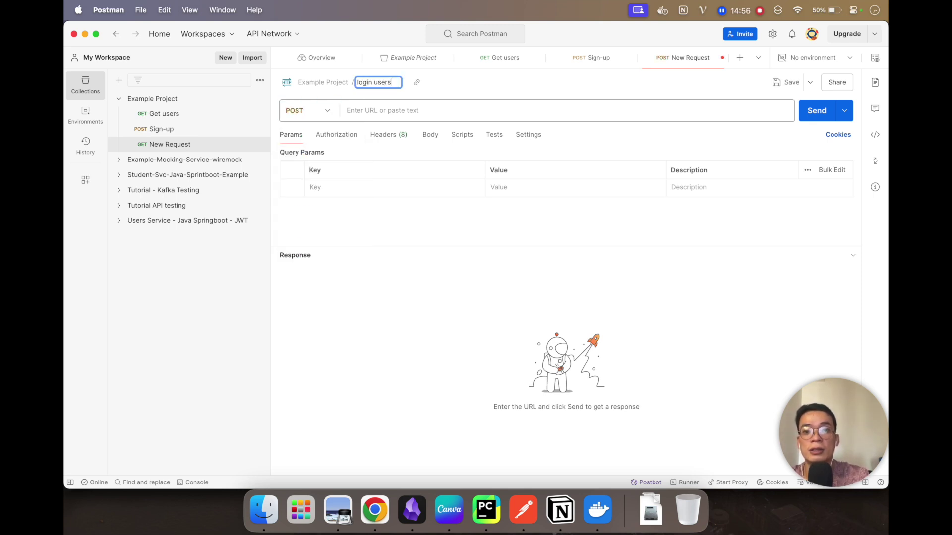
pyautogui.press('Return')
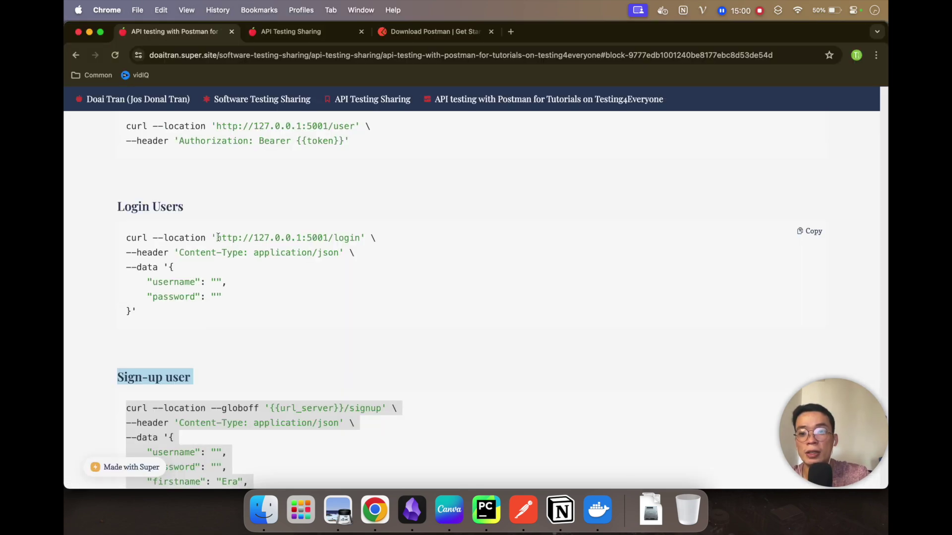
pyautogui.moveTo(218, 238); pyautogui.dragTo(359, 238)
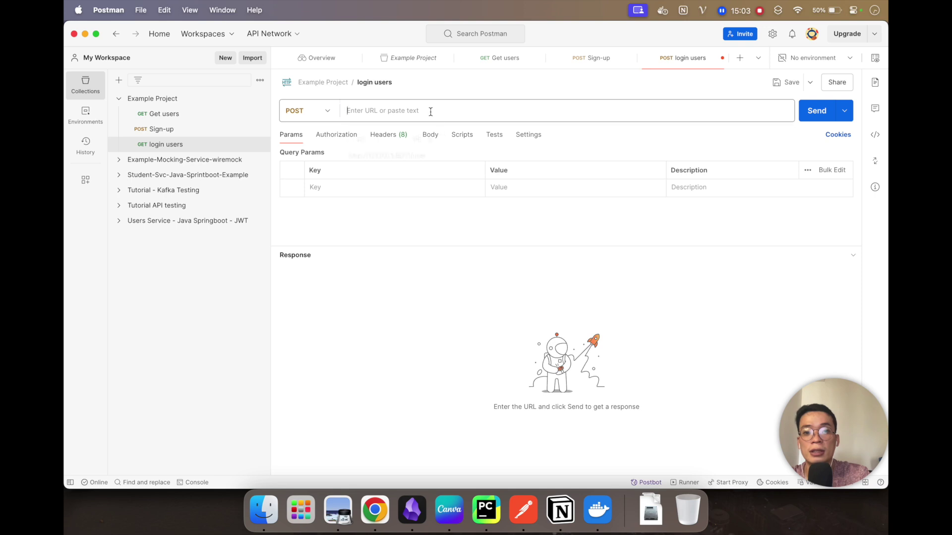
pyautogui.write('http://127.0.0.1:5001/login')
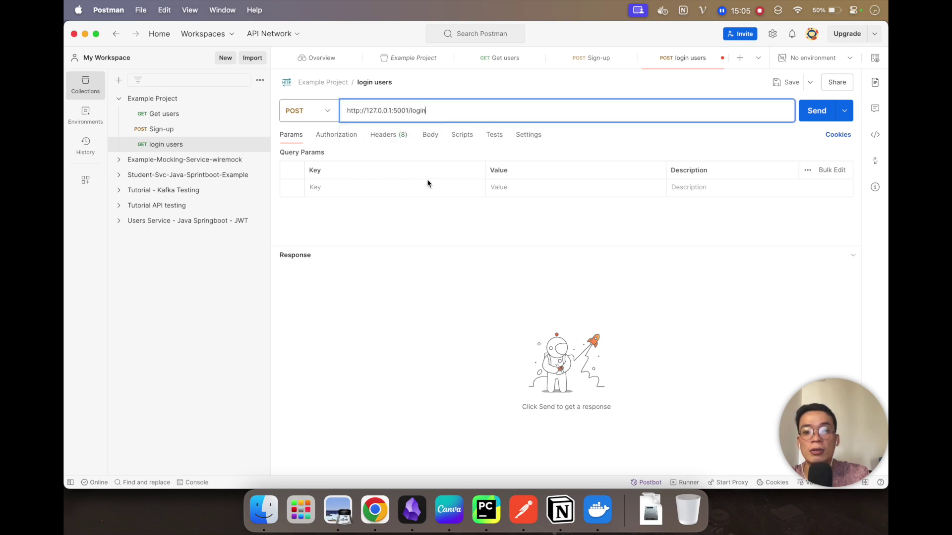
pyautogui.press('super+s')
pyautogui.click(388, 140)
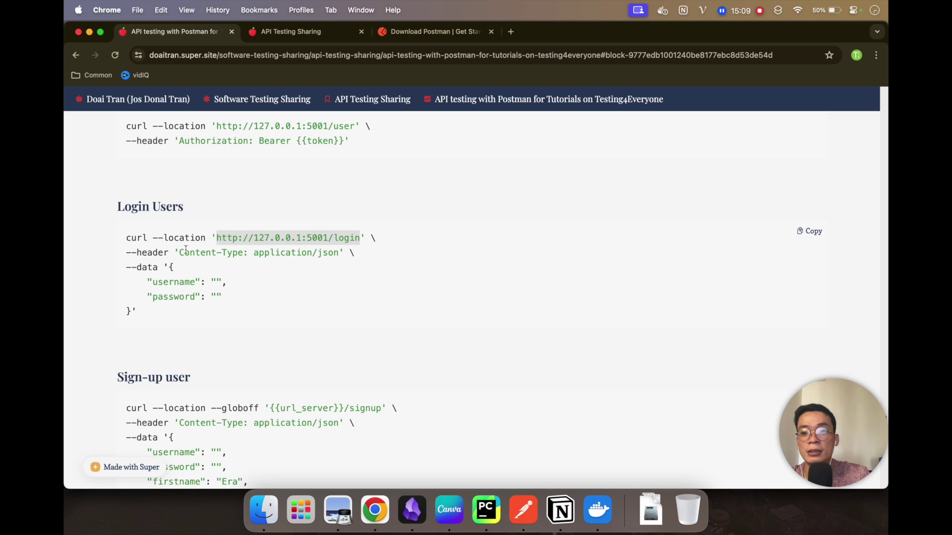
pyautogui.moveTo(180, 252); pyautogui.dragTo(245, 253)
pyautogui.press('super+c')
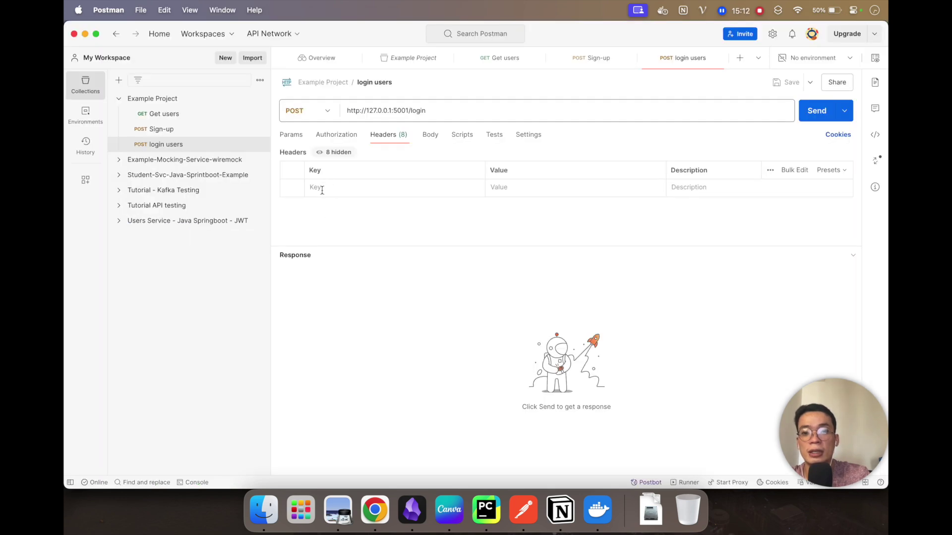
pyautogui.click(325, 189)
pyautogui.press('super+v')
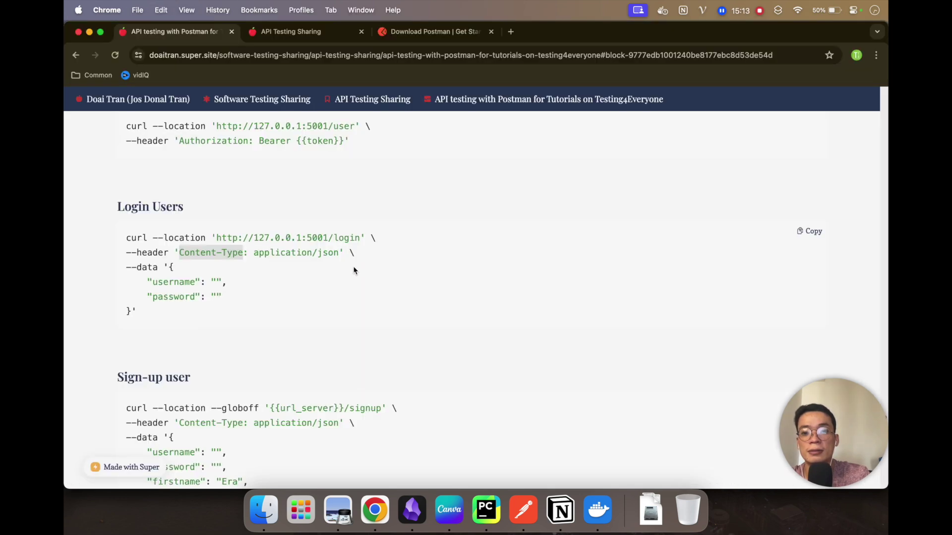
pyautogui.moveTo(254, 253); pyautogui.dragTo(342, 253)
pyautogui.press('super+c')
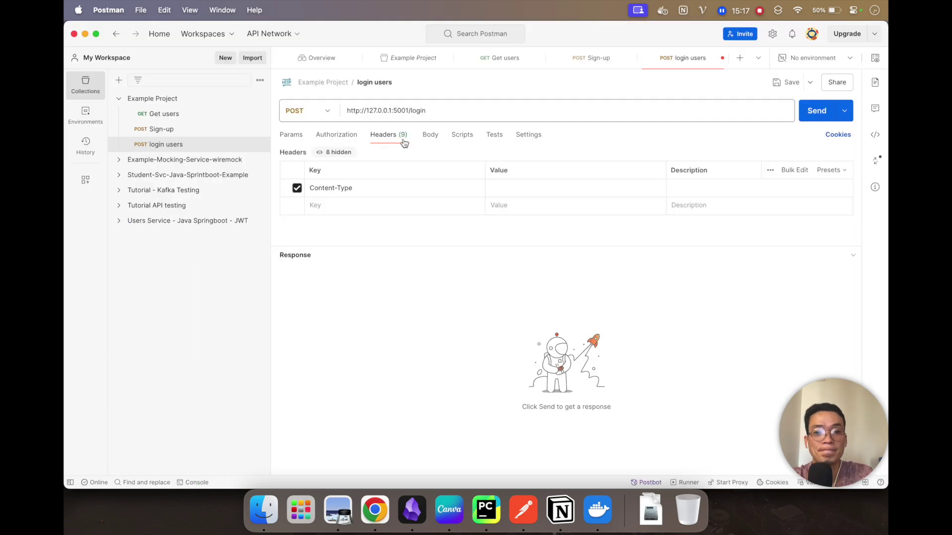
pyautogui.click(503, 191)
pyautogui.press('super+v')
# Step: Reuse Sign-up's body as login users' raw JSON body, dropping the firstname and lastname fields
pyautogui.click(434, 143)
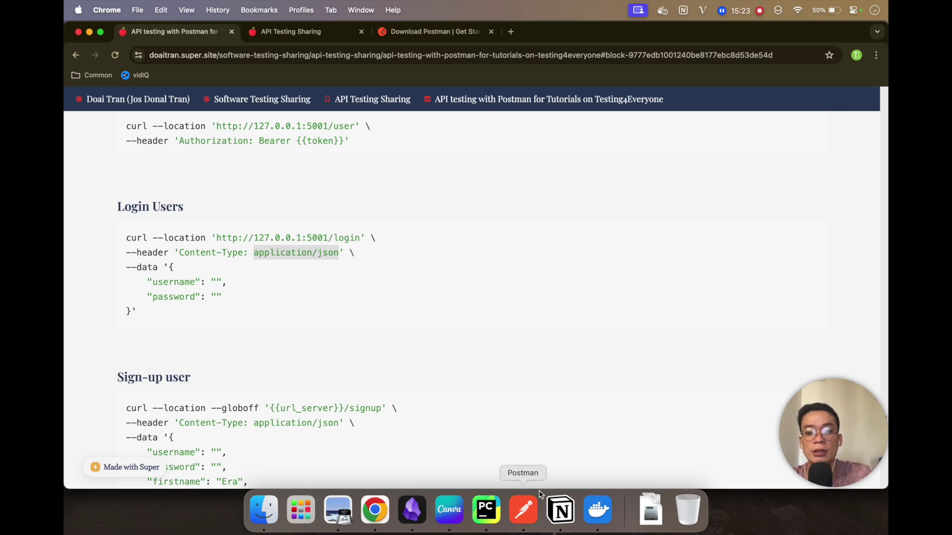
pyautogui.click(536, 498)
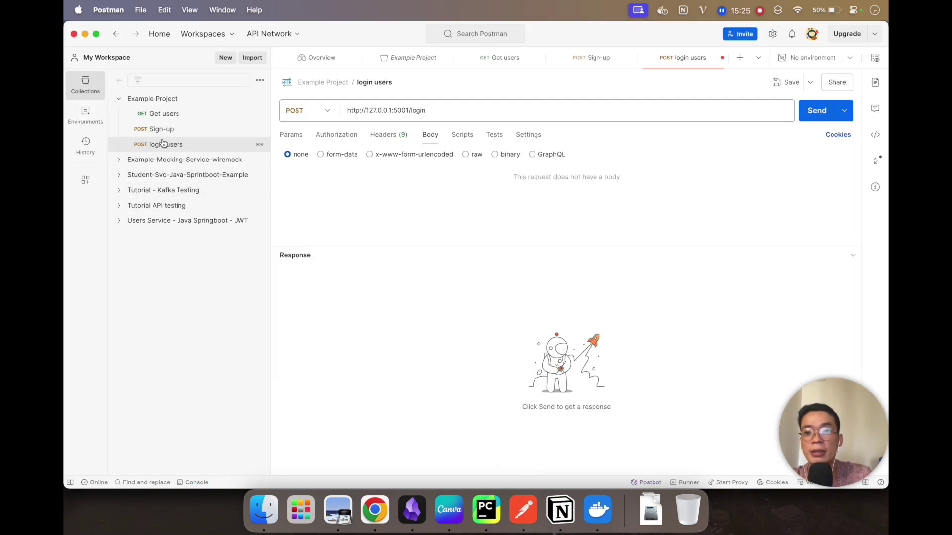
pyautogui.click(161, 130)
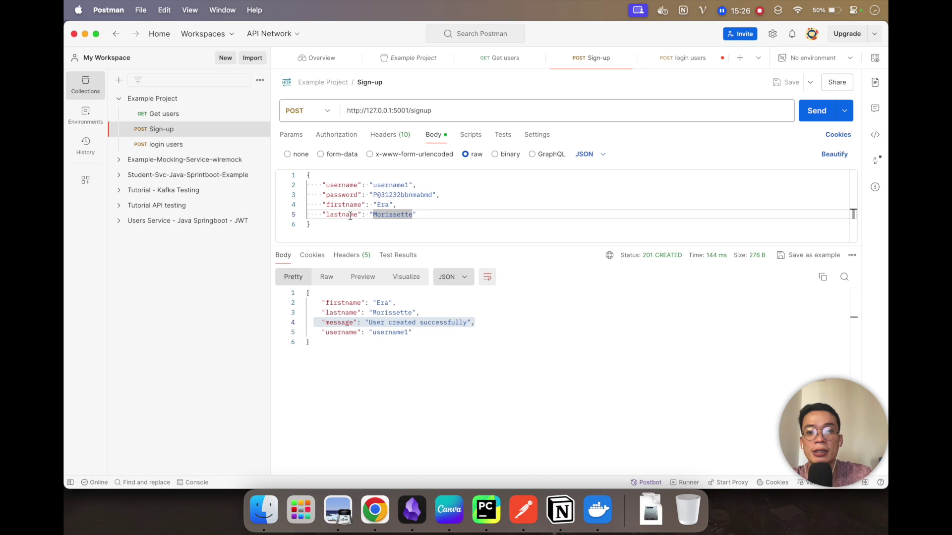
pyautogui.click(350, 216)
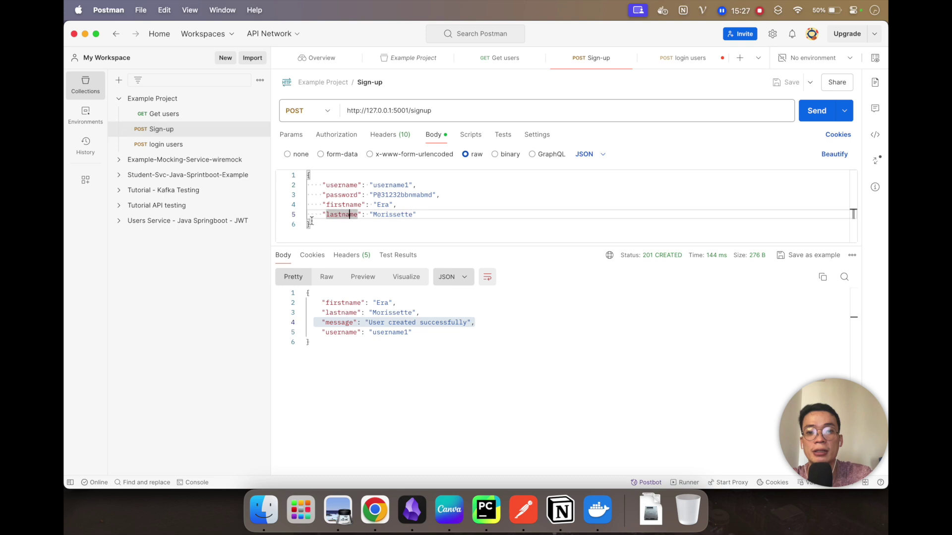
pyautogui.press('super+a')
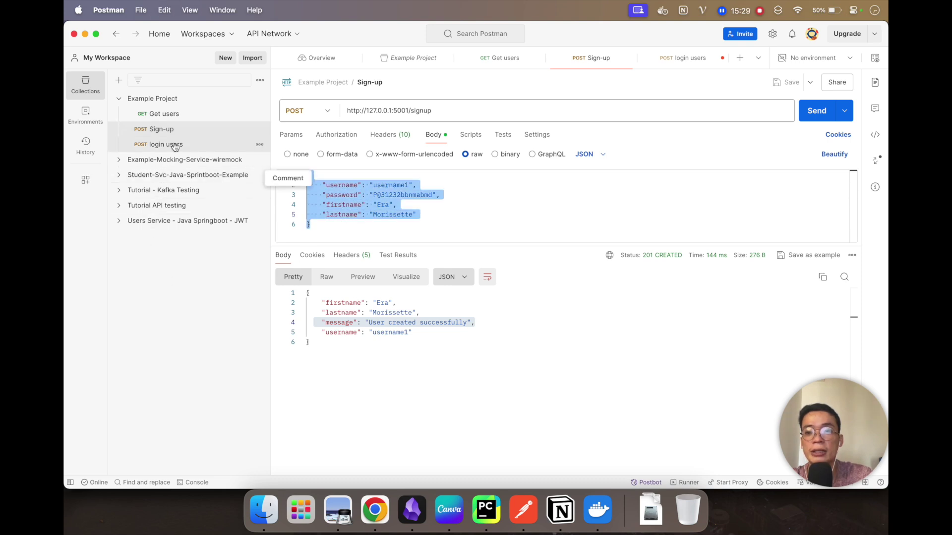
pyautogui.click(171, 145)
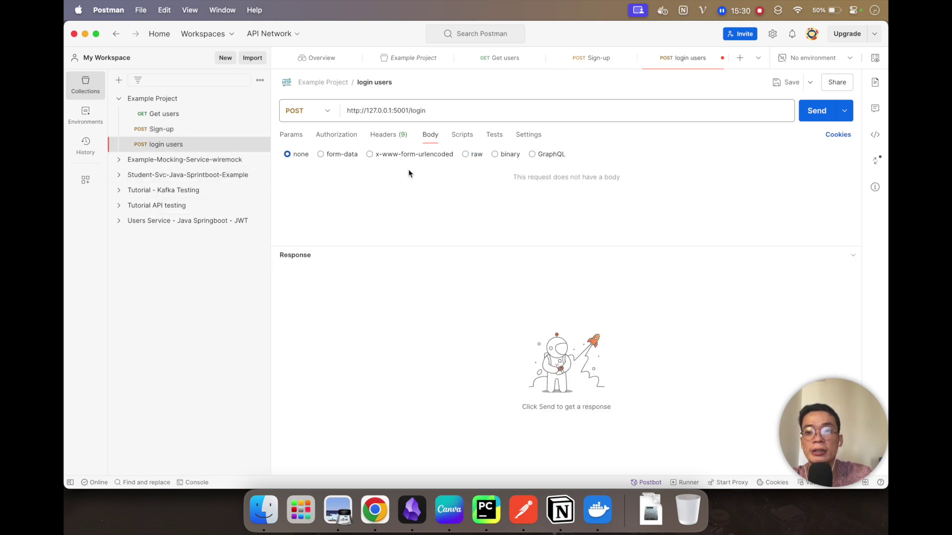
pyautogui.click(471, 155)
pyautogui.click(340, 183)
pyautogui.press('super+v')
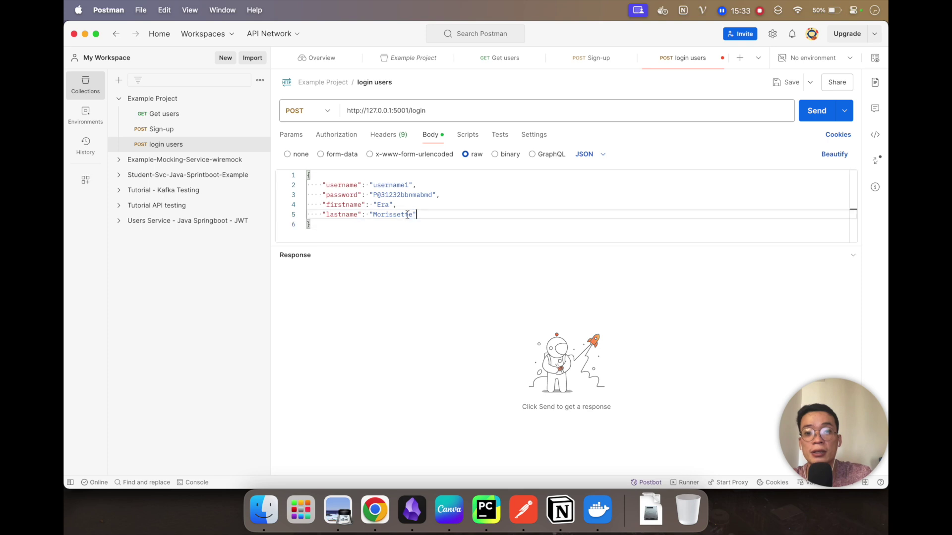
pyautogui.moveTo(418, 215); pyautogui.dragTo(308, 205)
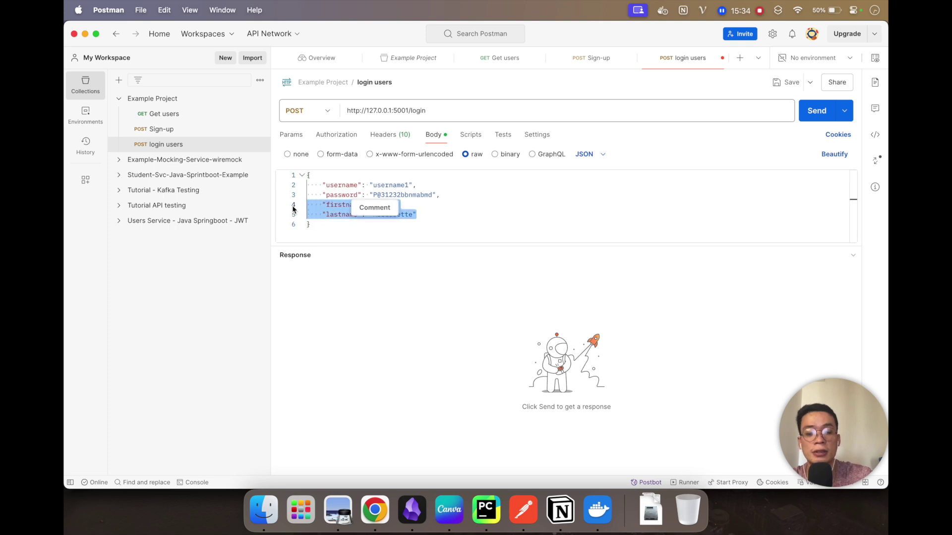
pyautogui.press('BackSpace')
pyautogui.press('BackSpace')
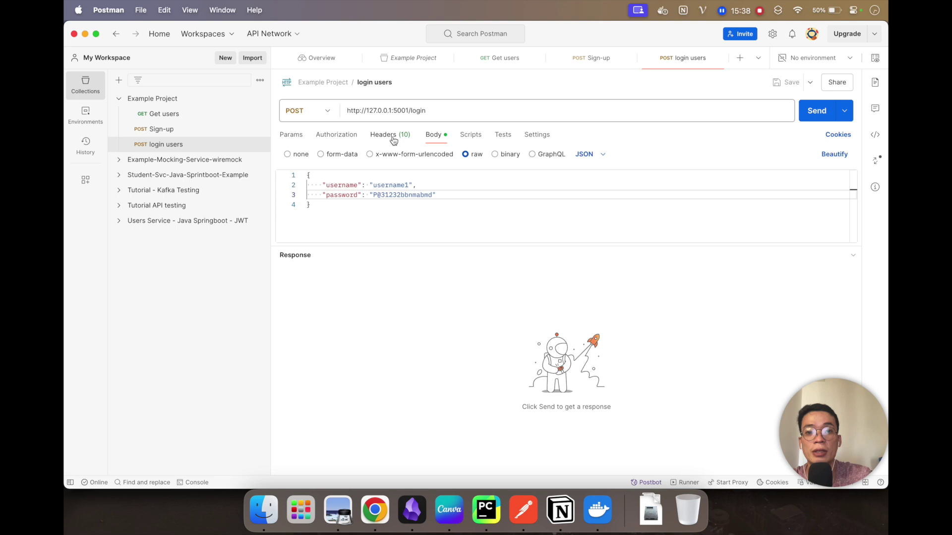
# Step: Send login users for a 200 OK access token, select the token, and reopen Get users
pyautogui.click(393, 135)
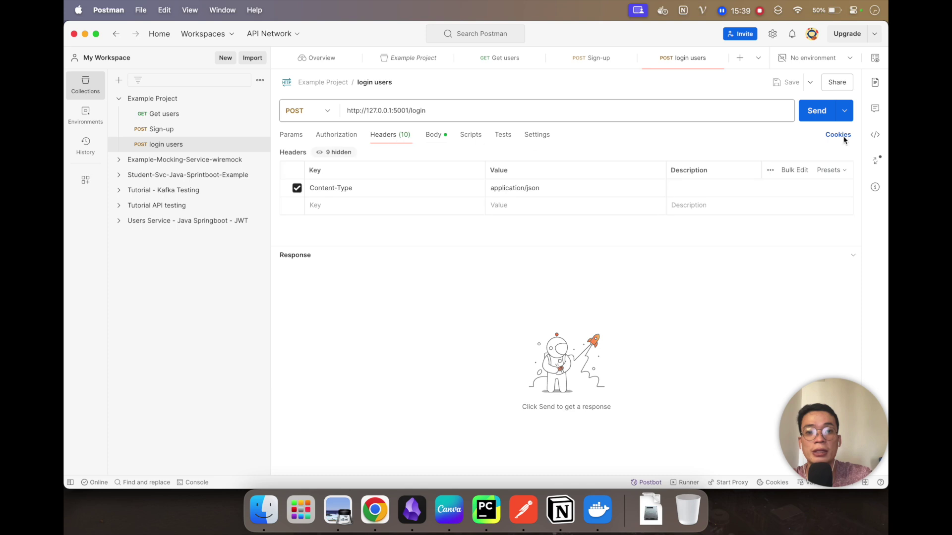
pyautogui.click(815, 113)
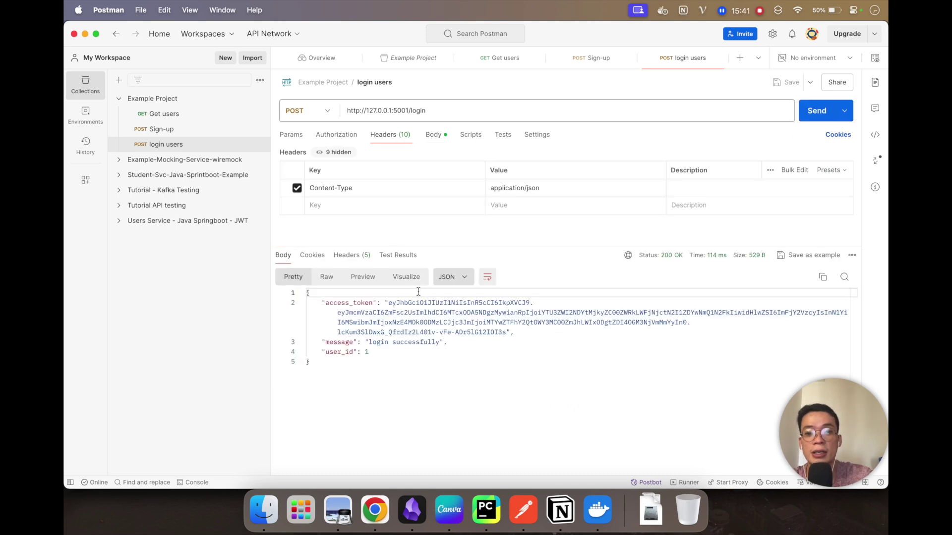
pyautogui.moveTo(391, 303); pyautogui.dragTo(505, 333)
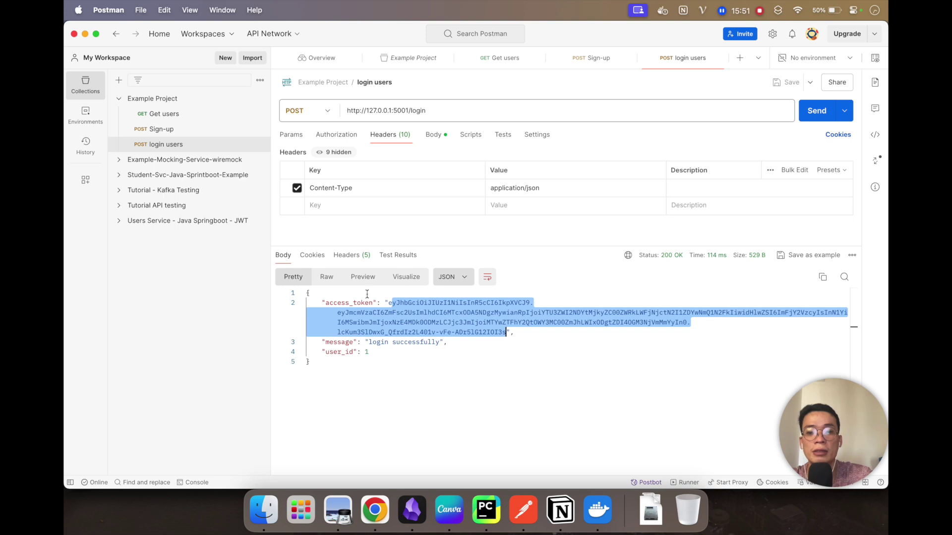
pyautogui.click(181, 119)
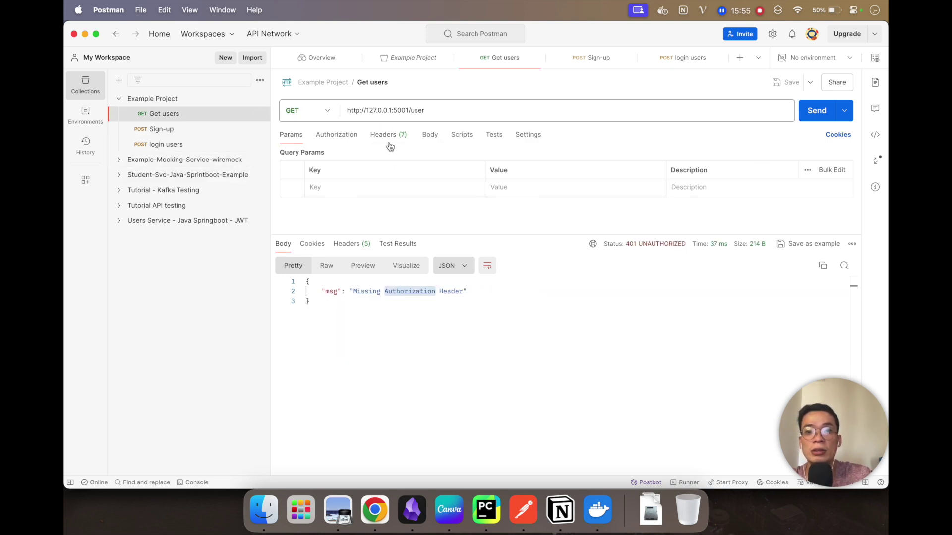
# Step: Add an Authorization header to Get users with the value Bearer, copied from the tutorial
pyautogui.click(391, 142)
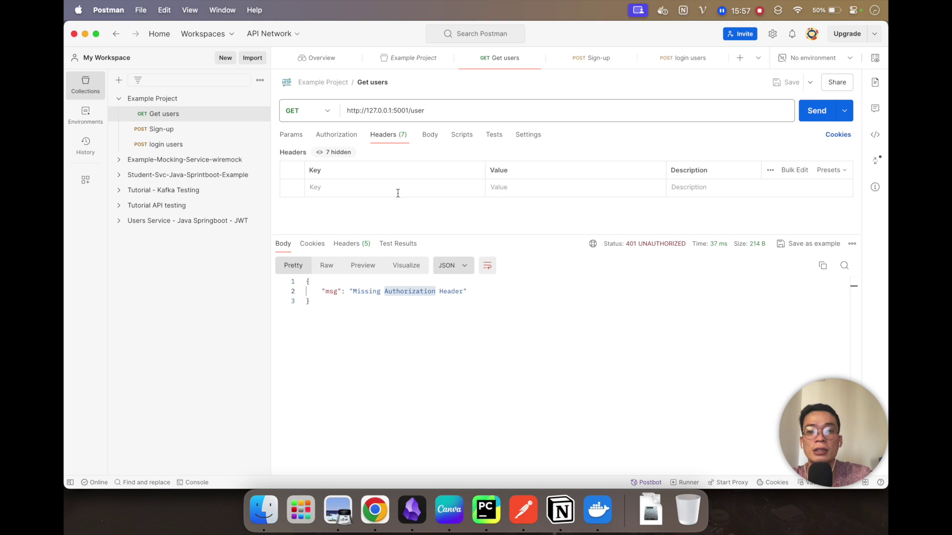
pyautogui.click(390, 192)
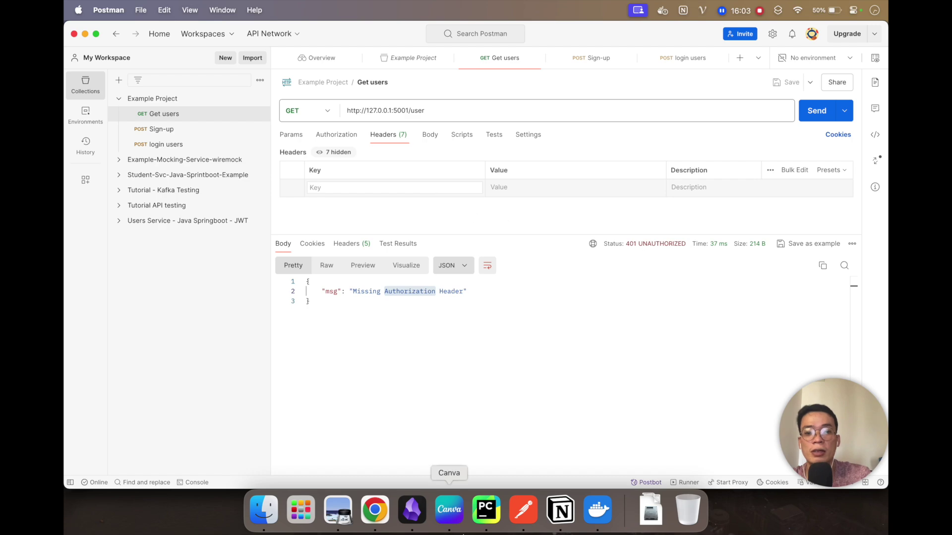
pyautogui.click(376, 510)
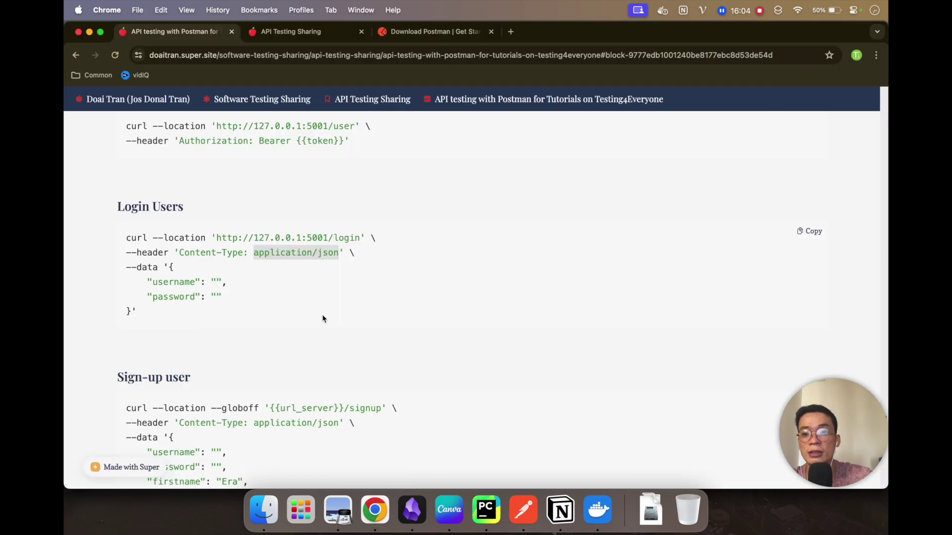
pyautogui.scroll(3, 323, 318)
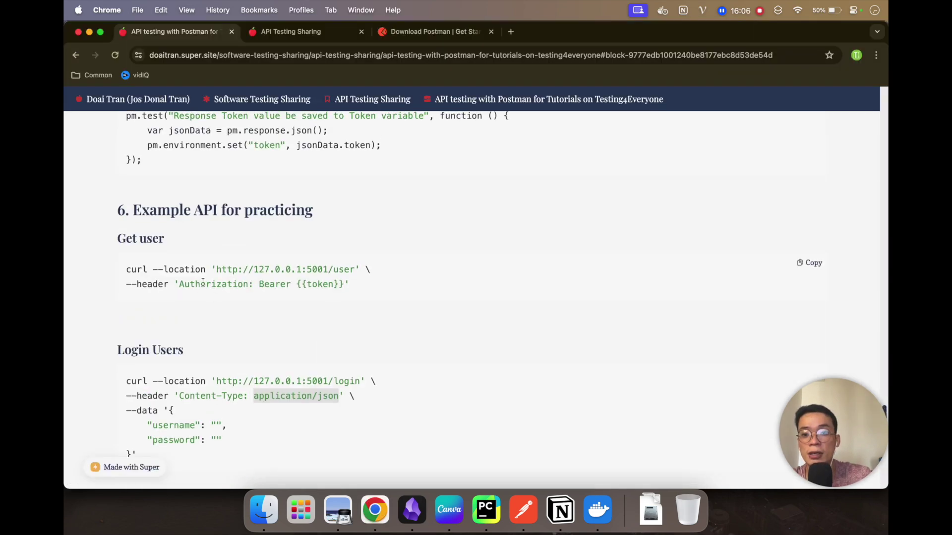
pyautogui.doubleClick(203, 284)
pyautogui.press('super+c')
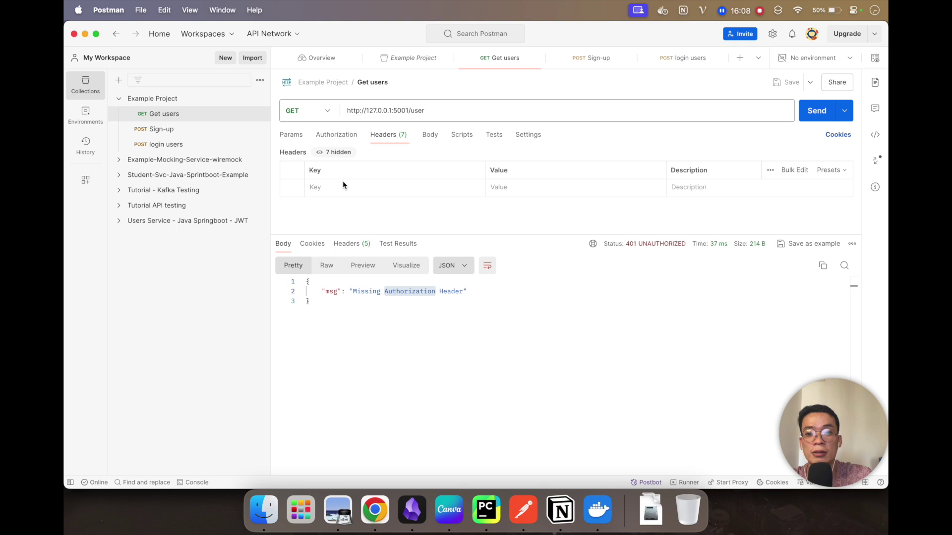
pyautogui.click(343, 186)
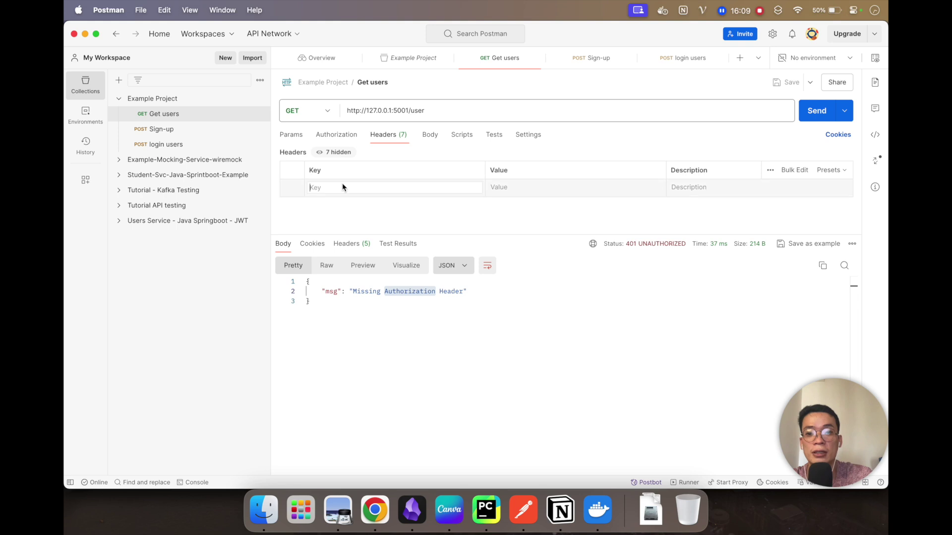
pyautogui.press('super+v')
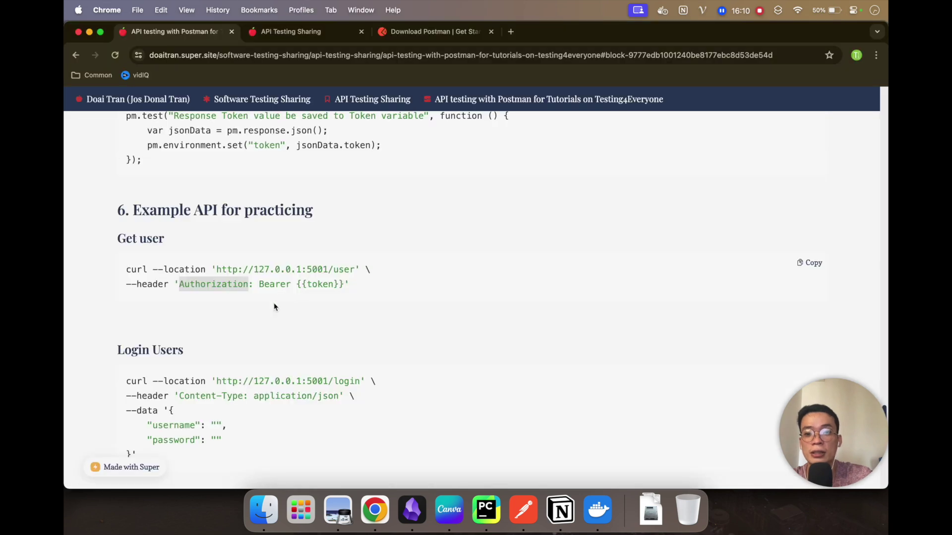
pyautogui.doubleClick(275, 284)
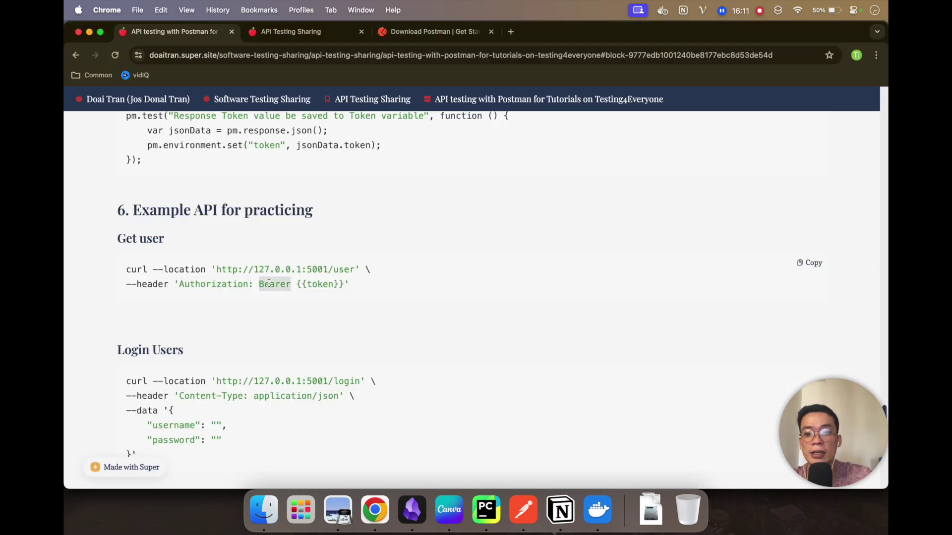
pyautogui.press('super+c')
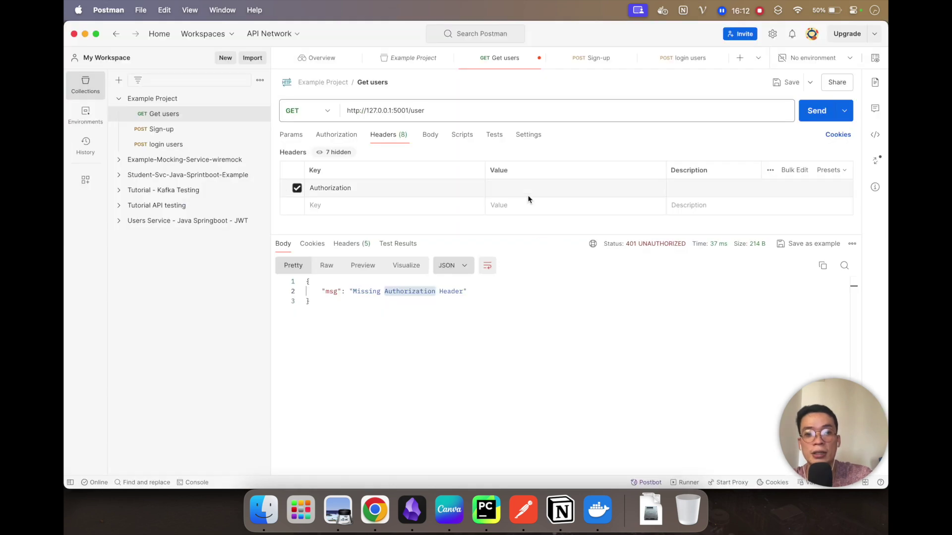
pyautogui.click(527, 192)
pyautogui.press('super+v')
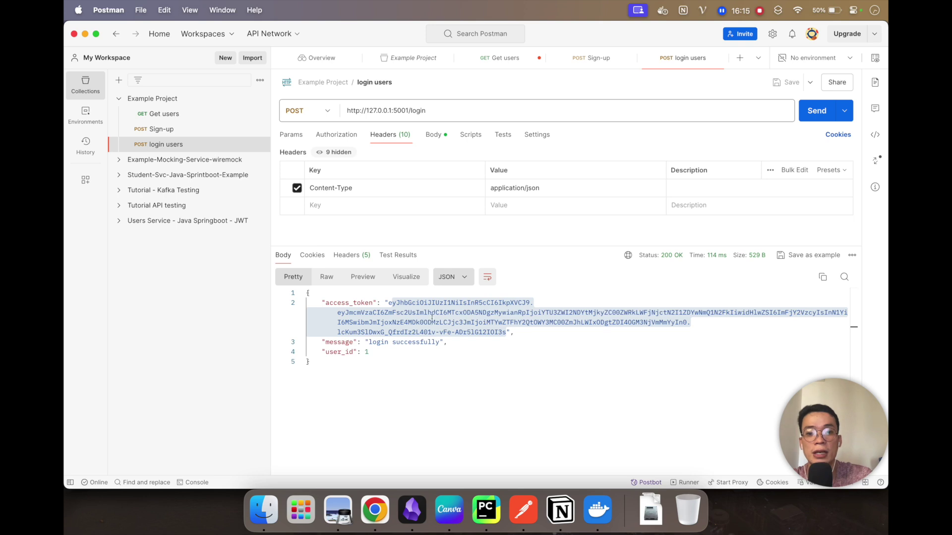
# Step: Append the login access token after Bearer and send Get users for a 200 OK
pyautogui.press('super+c')
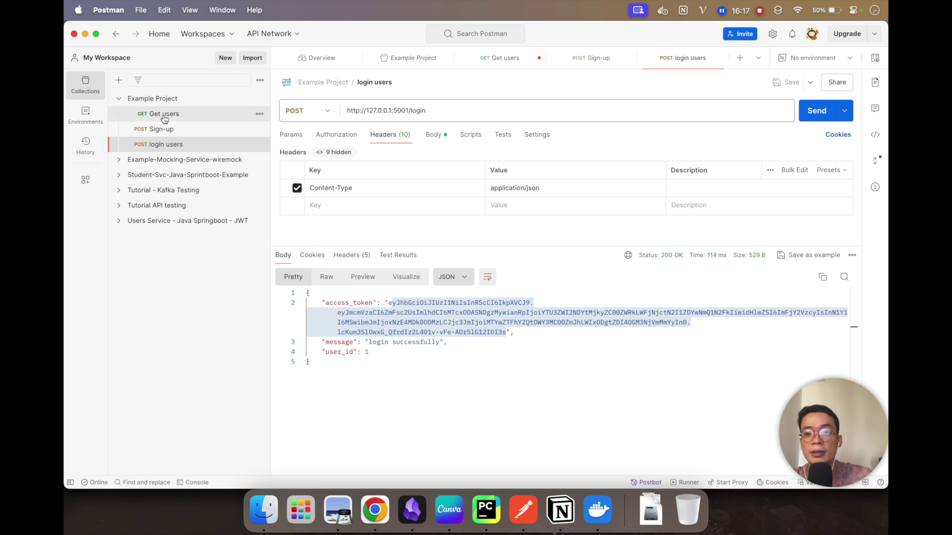
pyautogui.click(158, 114)
pyautogui.click(539, 194)
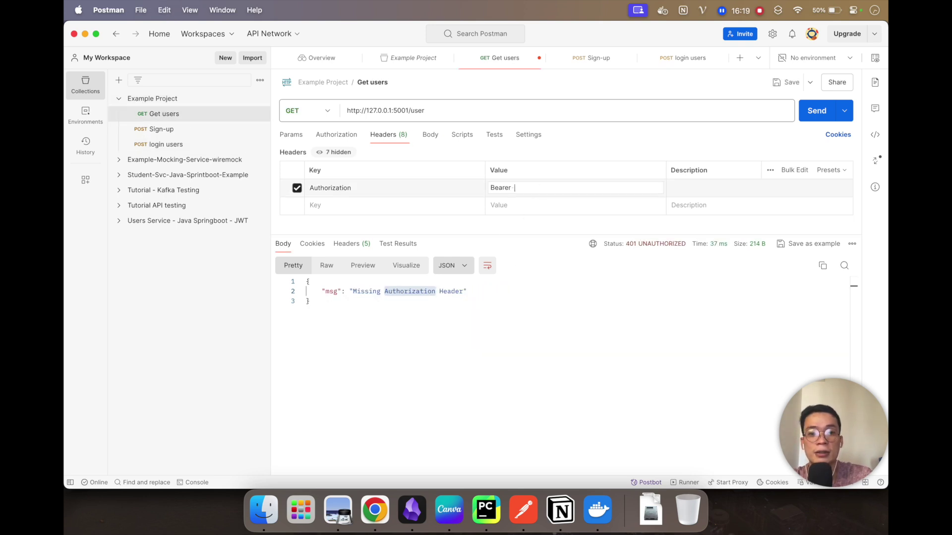
pyautogui.write('Bearer')
pyautogui.doubleClick(523, 187)
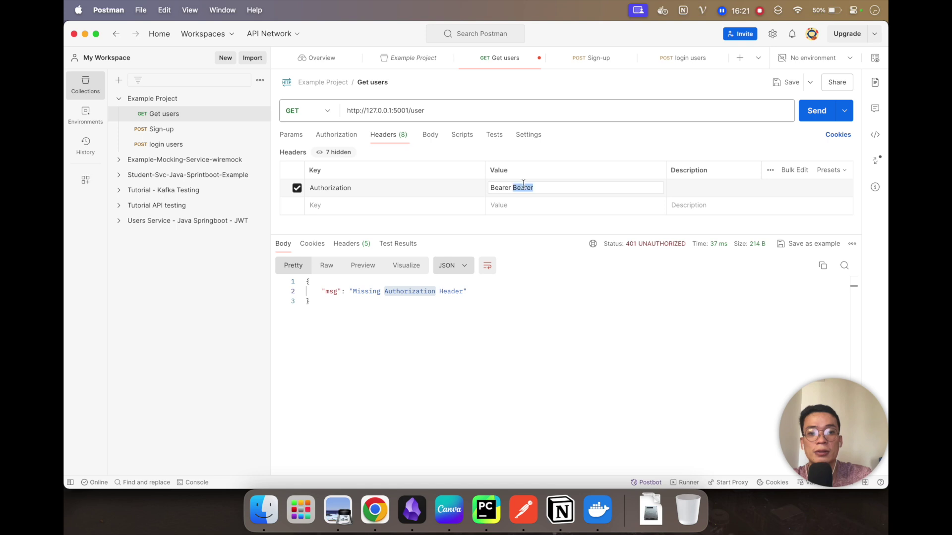
pyautogui.press('BackSpace')
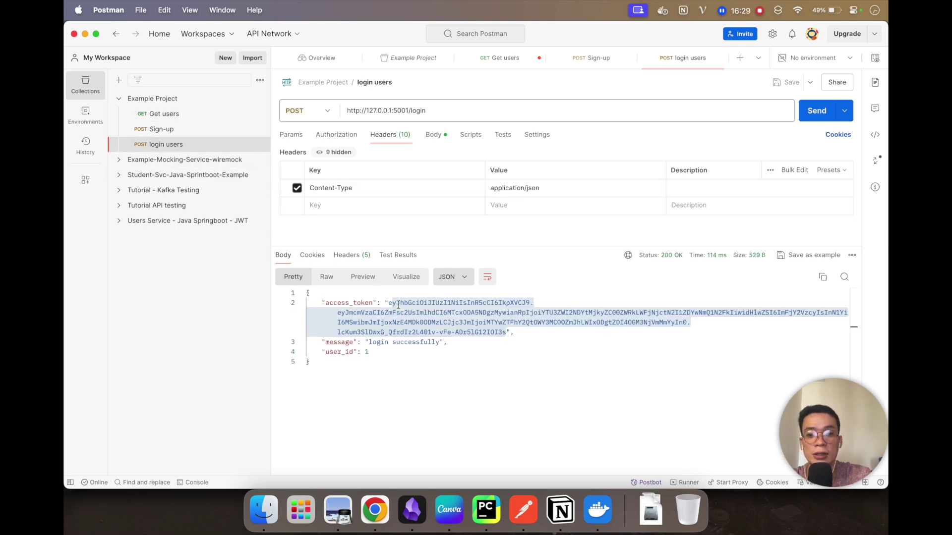
pyautogui.moveTo(389, 303); pyautogui.dragTo(508, 333)
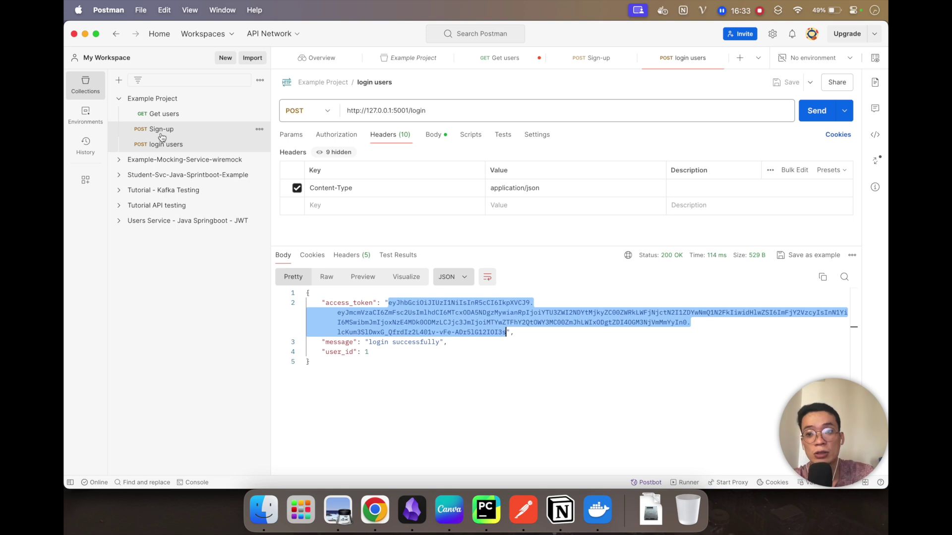
pyautogui.click(169, 114)
pyautogui.click(530, 190)
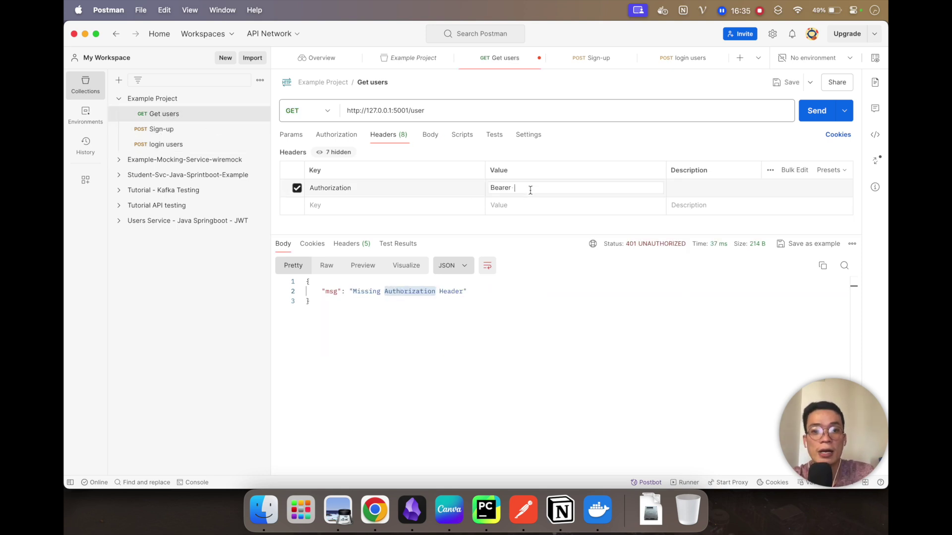
pyautogui.press('super+v')
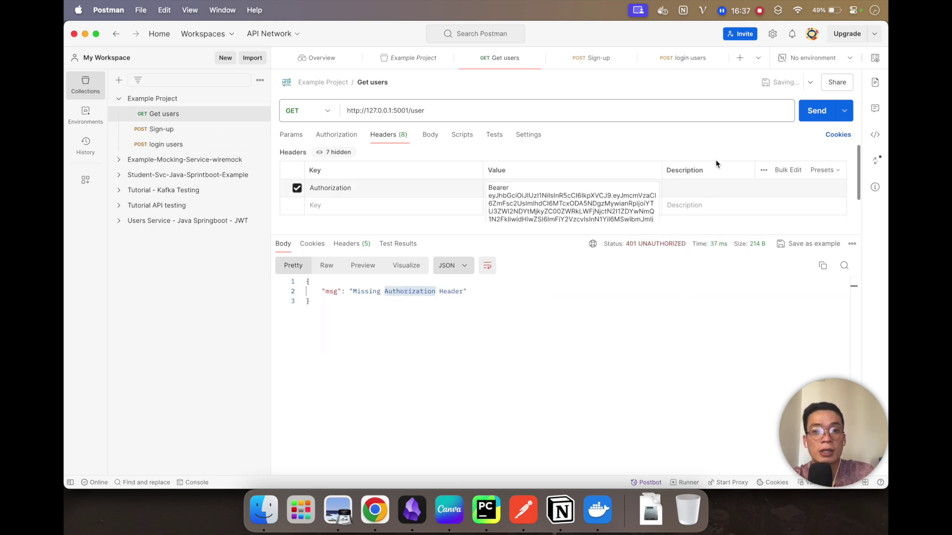
pyautogui.click(816, 111)
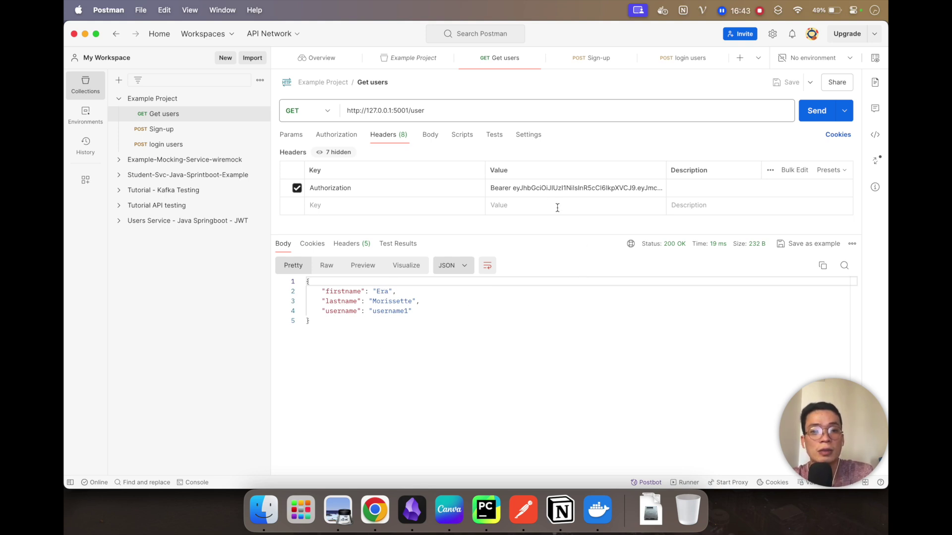
# Step: Break the token by deleting its first character, resend, then restore it and resend
pyautogui.click(518, 187)
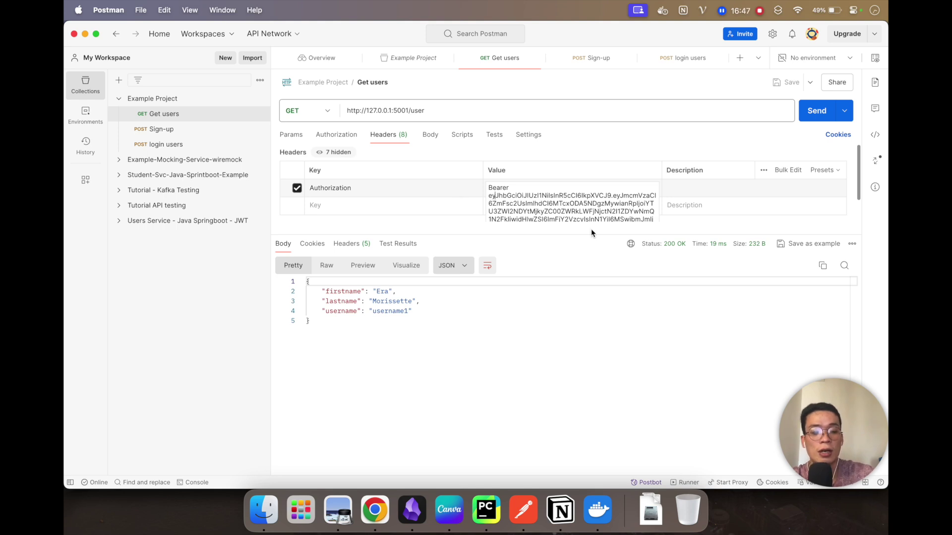
pyautogui.click(490, 196)
pyautogui.press('BackSpace')
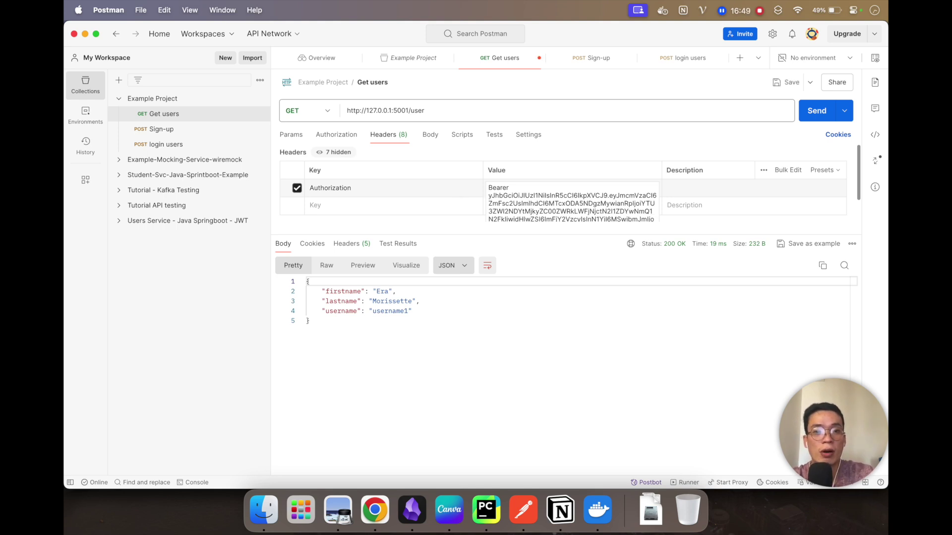
pyautogui.press('super+s')
pyautogui.click(816, 111)
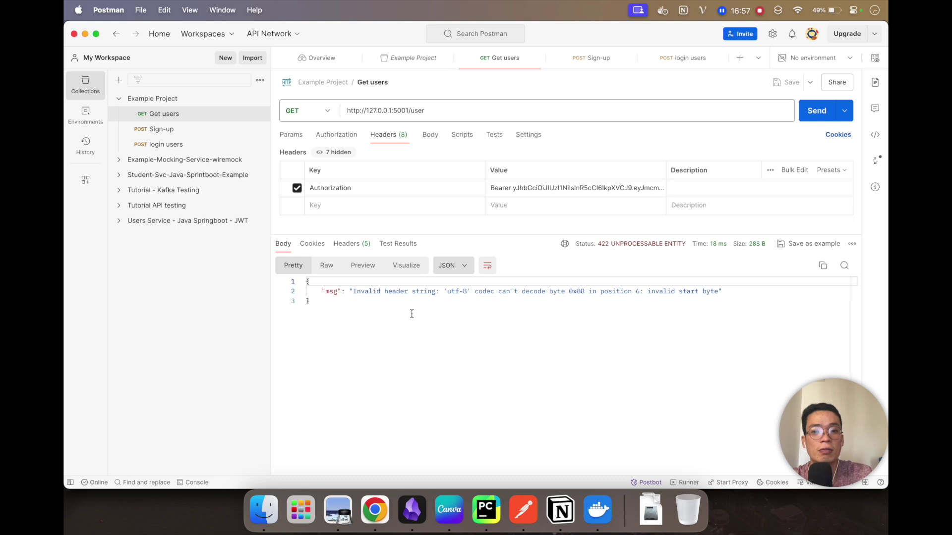
pyautogui.click(512, 190)
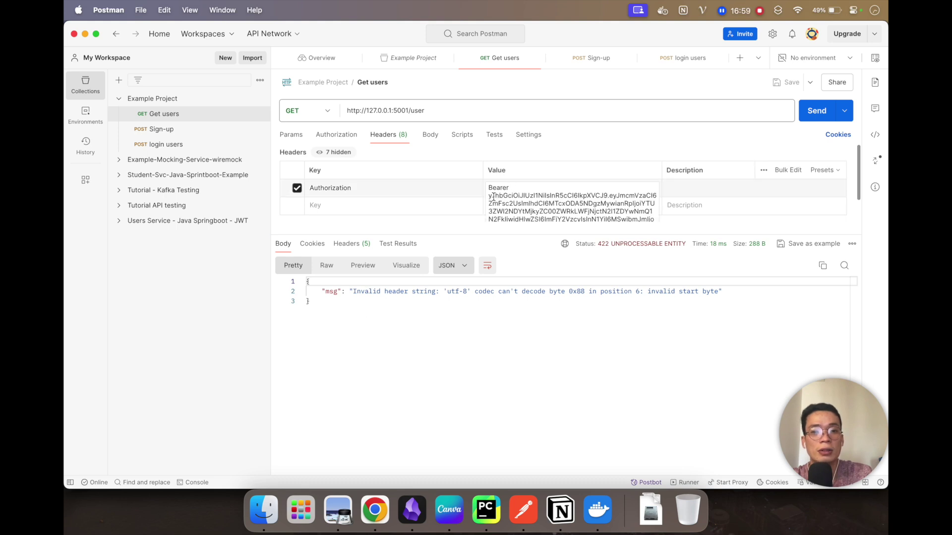
pyautogui.write('e')
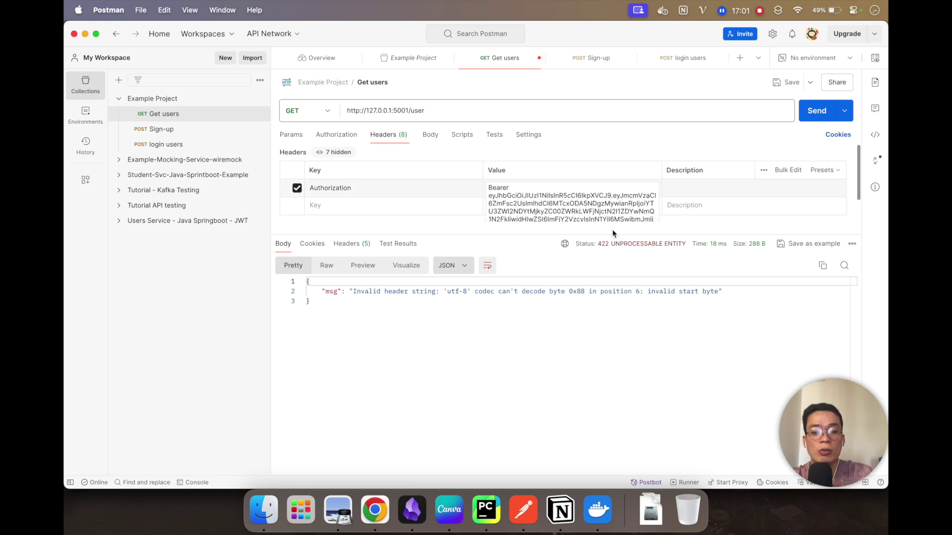
pyautogui.press('super+s')
pyautogui.press('super+Return')
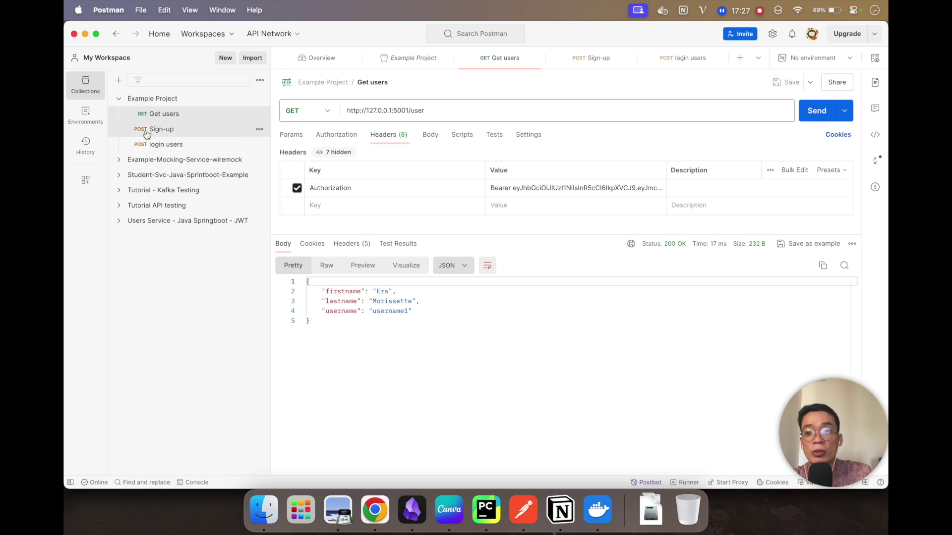
# Step: Open Sign-up, then login users with its 200 OK access_token response
pyautogui.click(153, 128)
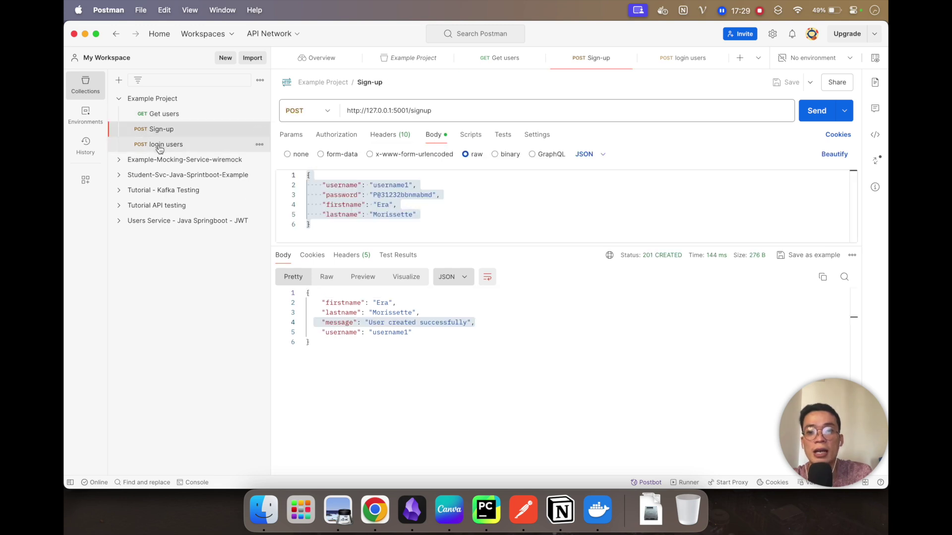
pyautogui.click(155, 144)
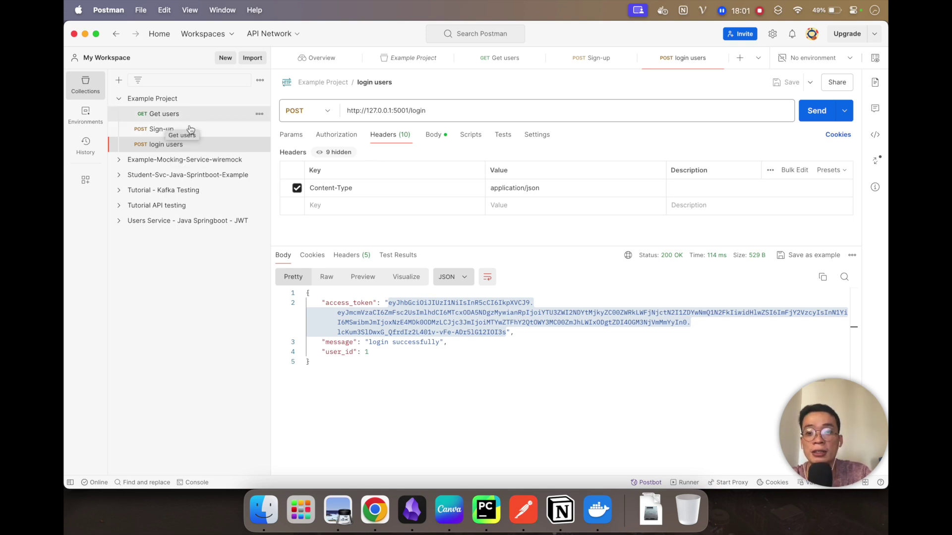
pyautogui.click(375, 509)
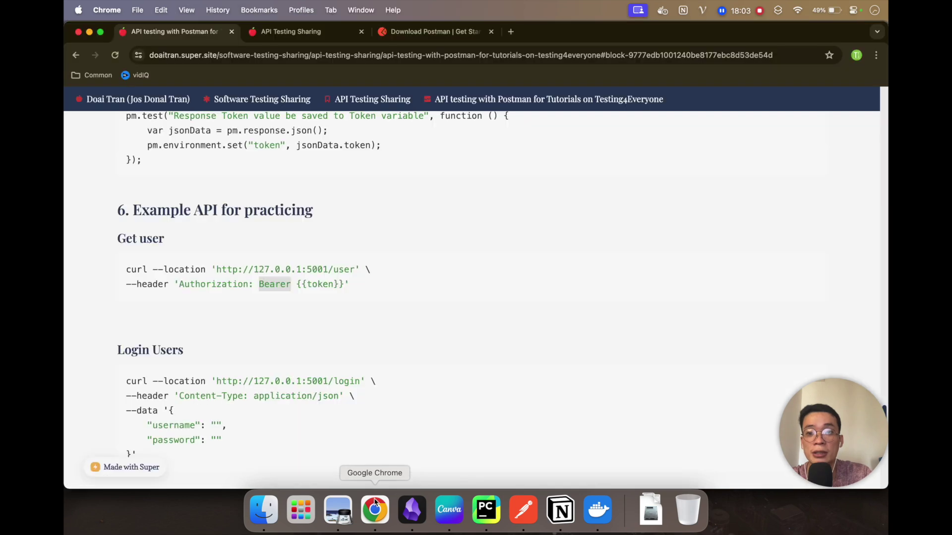
pyautogui.scroll(-10, 296, 341)
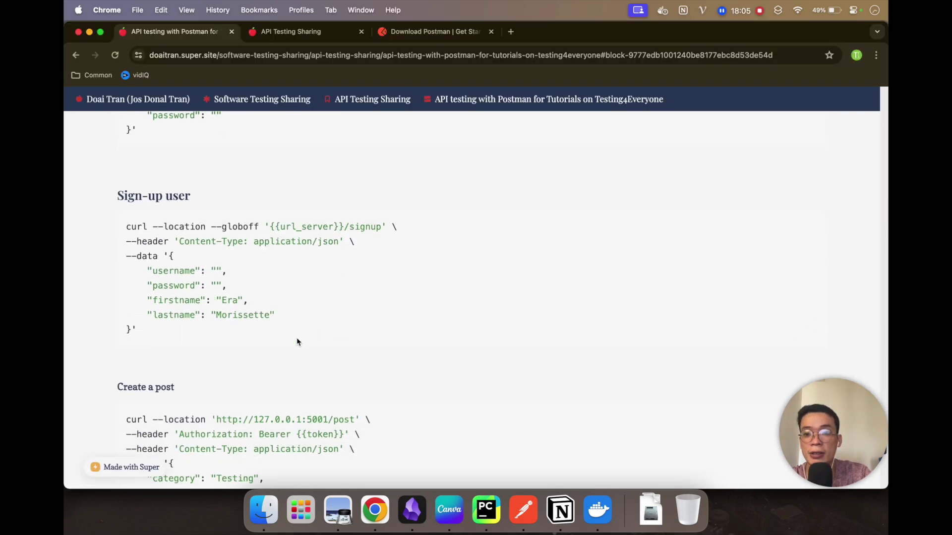
pyautogui.scroll(-1, 297, 341)
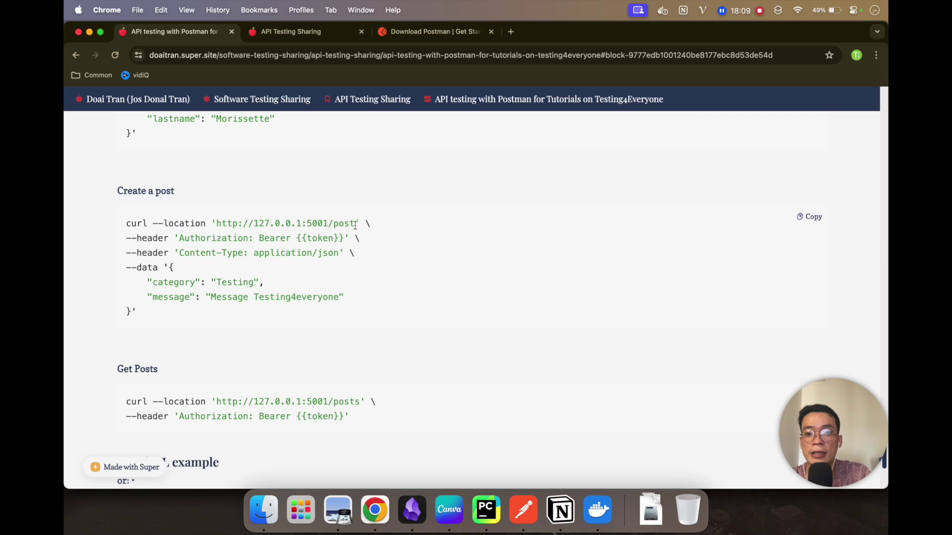
pyautogui.moveTo(355, 225); pyautogui.dragTo(329, 225)
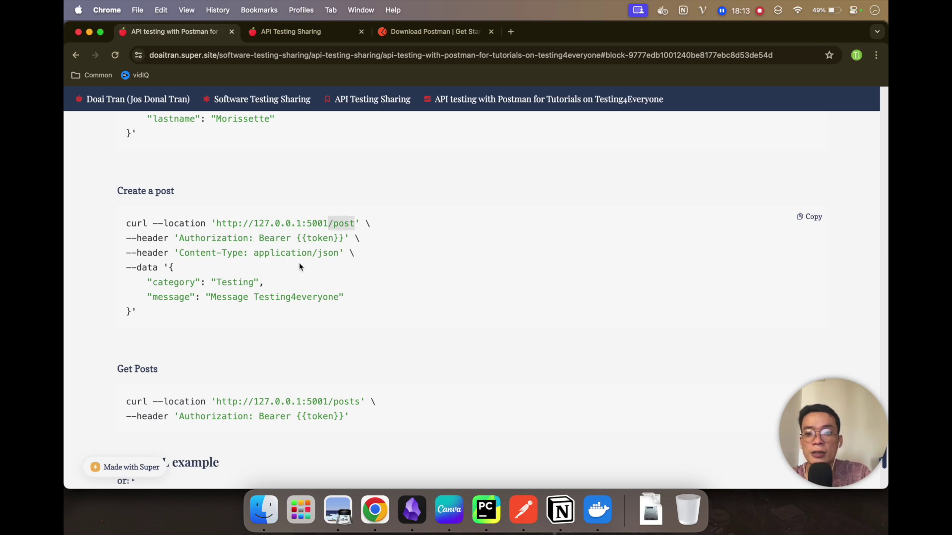
pyautogui.click(276, 240)
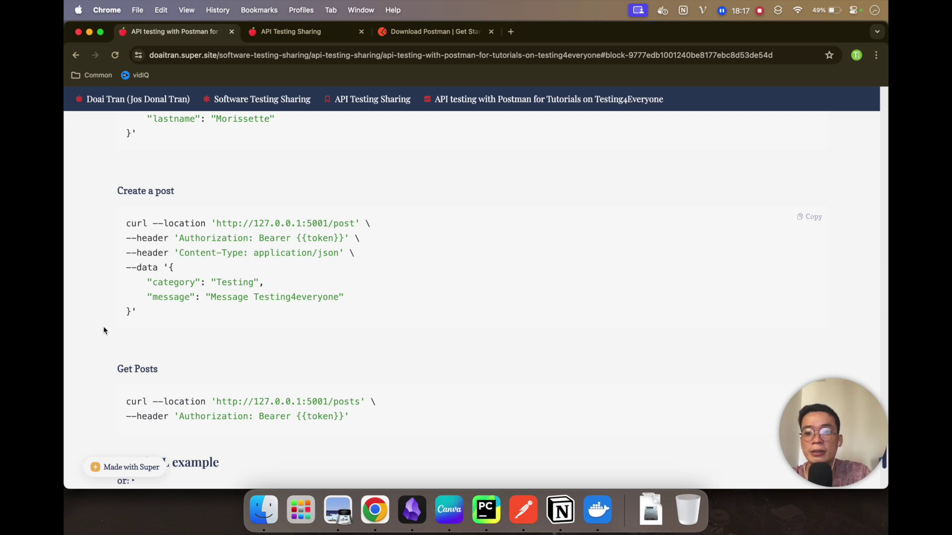
pyautogui.moveTo(136, 312); pyautogui.dragTo(128, 235)
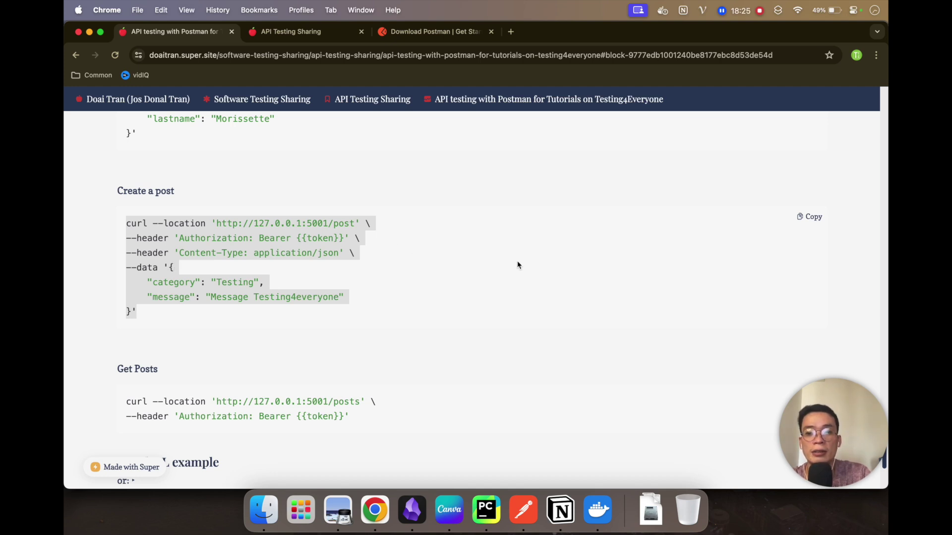
pyautogui.click(803, 218)
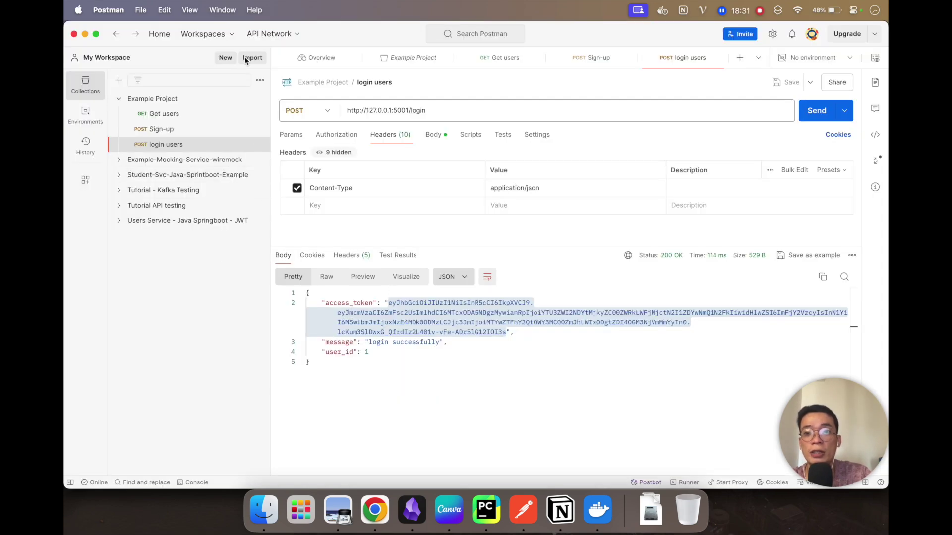
# Step: Import the curl as a POST request, save it as 'Create post' in Example Project, and view its JSON body
pyautogui.click(245, 58)
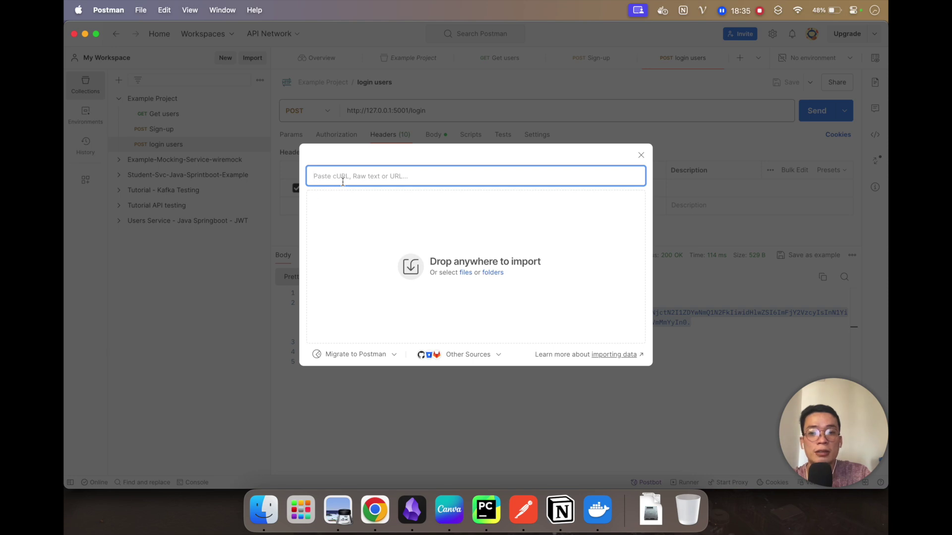
pyautogui.press('super+v')
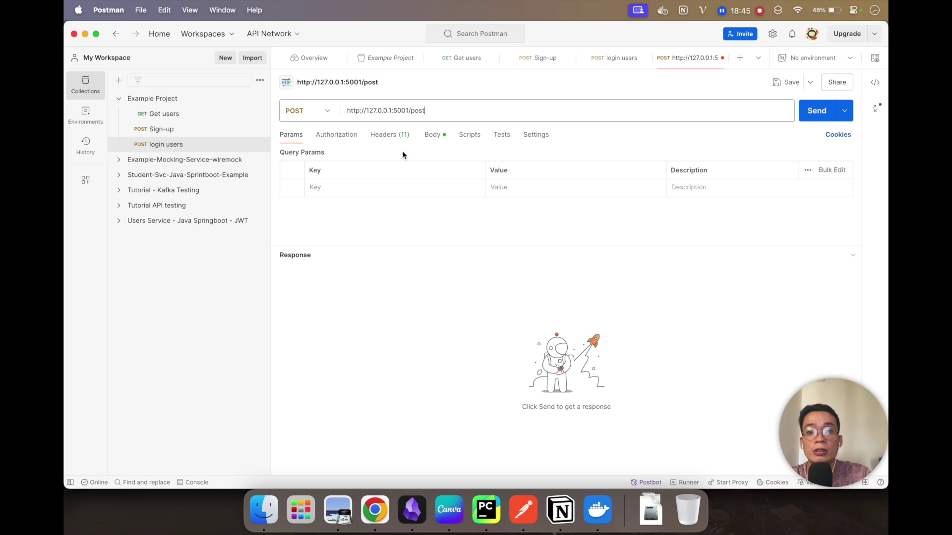
pyautogui.press('super+s')
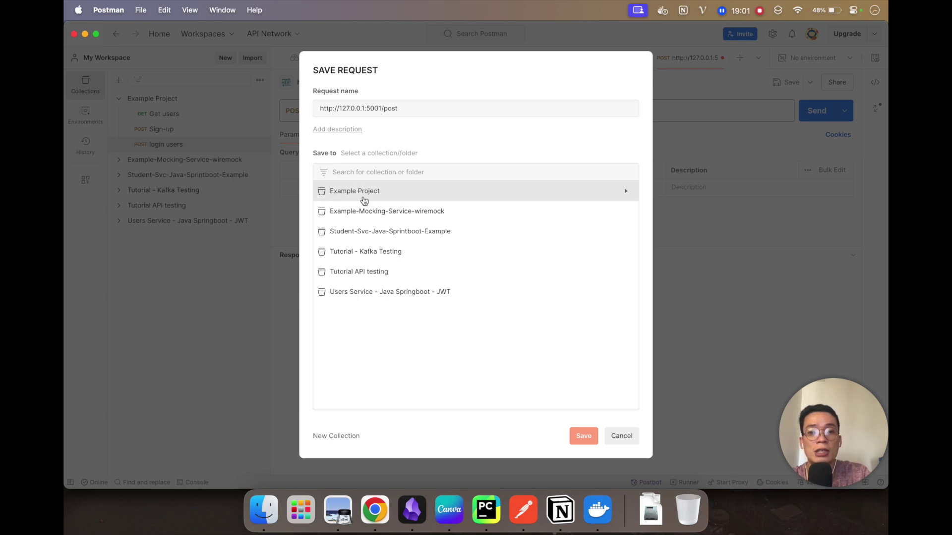
pyautogui.click(364, 198)
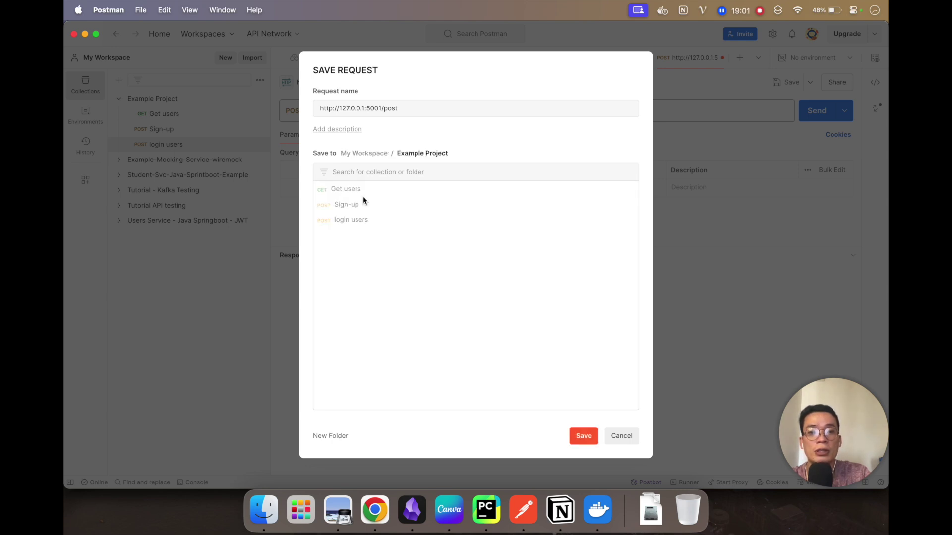
pyautogui.click(374, 108)
pyautogui.press('super+a')
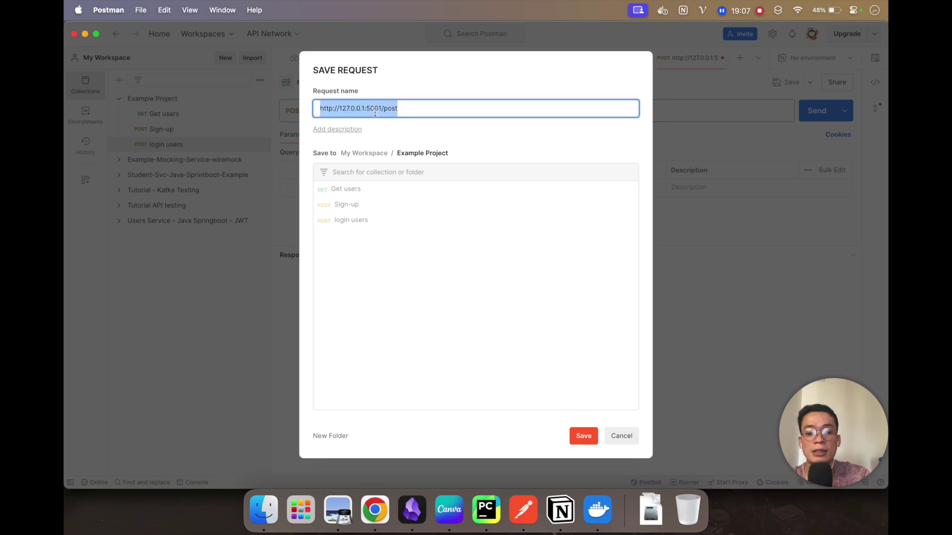
pyautogui.write('Creat')
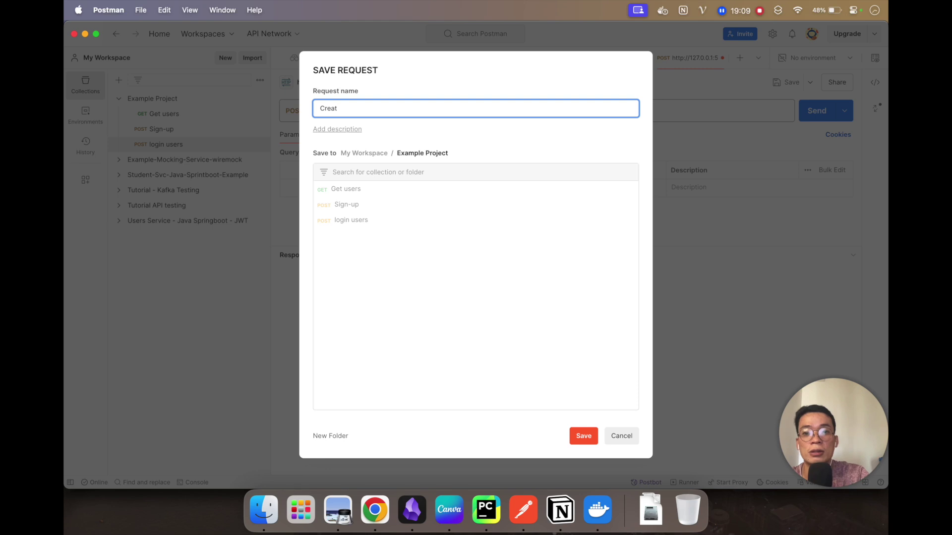
pyautogui.write('repost')
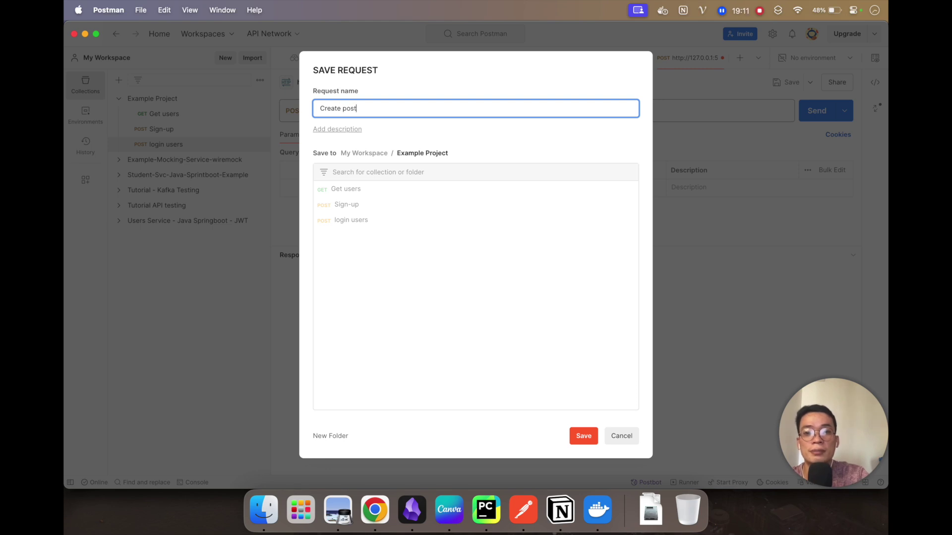
pyautogui.click(584, 436)
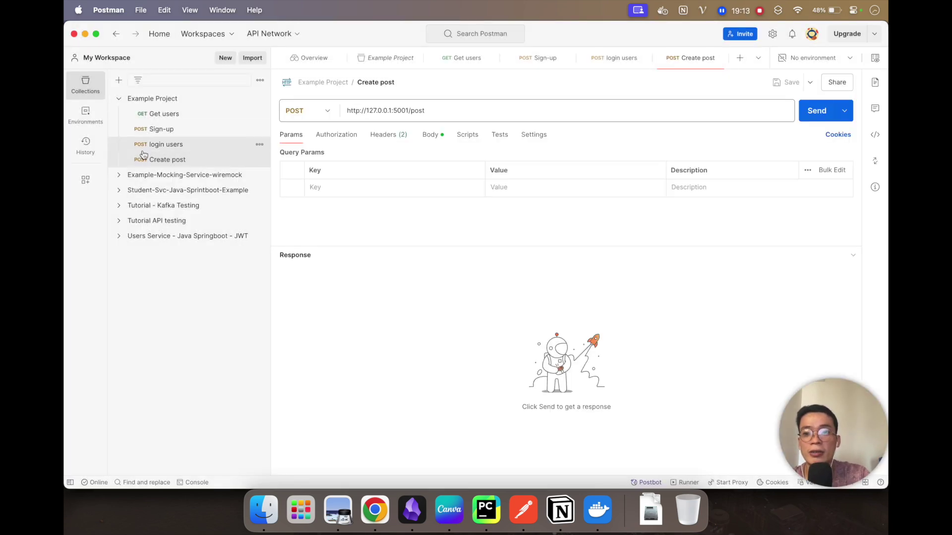
pyautogui.click(432, 134)
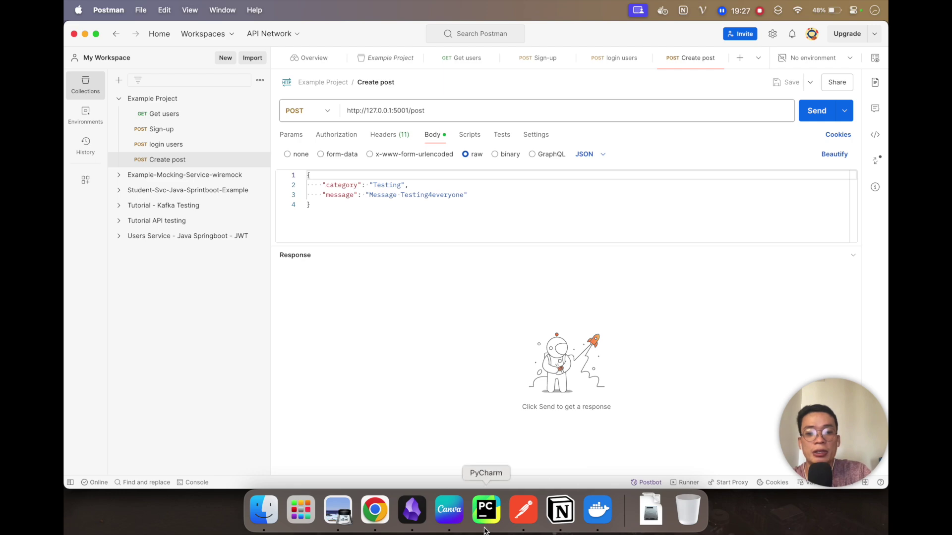
pyautogui.click(486, 509)
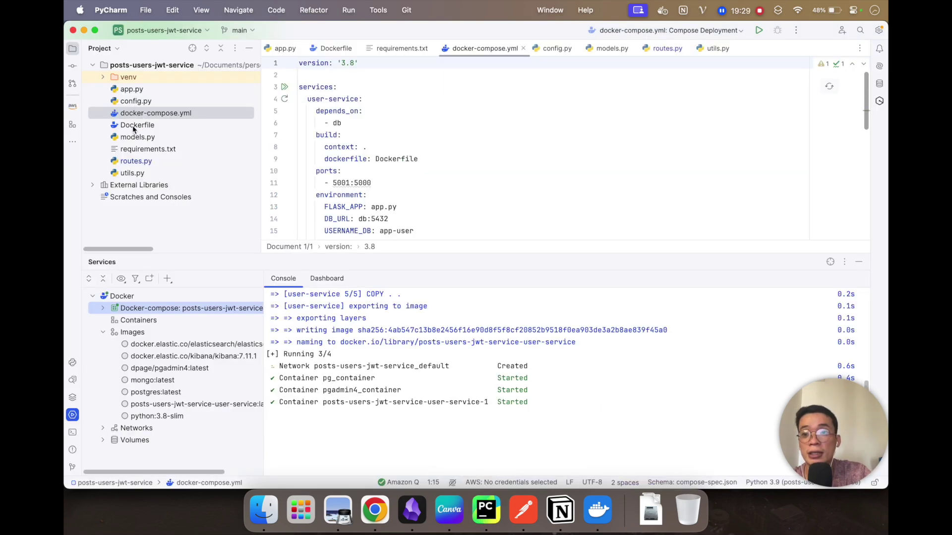
# Step: Open utils.py and read the allowed categories in validate_category on line 16
pyautogui.doubleClick(134, 174)
pyautogui.scroll(-5, 523, 153)
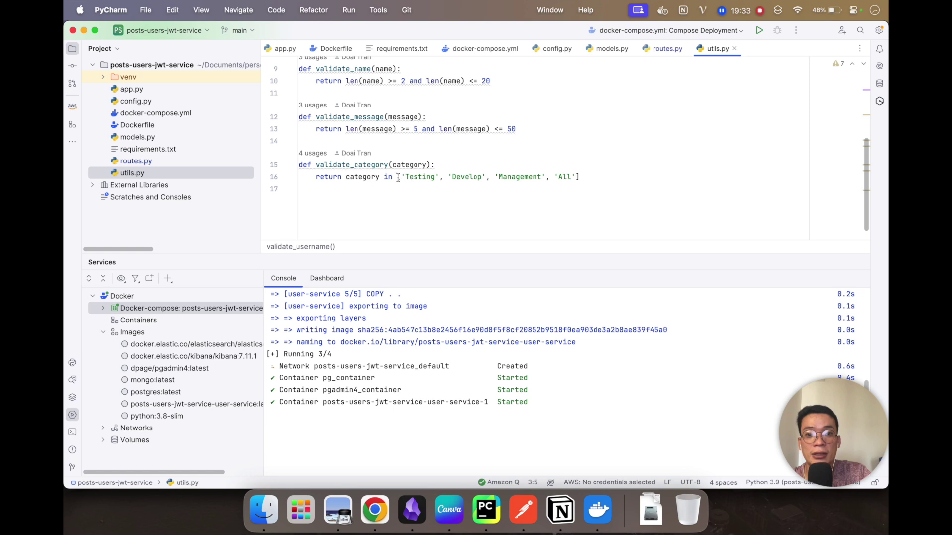
pyautogui.click(418, 177)
pyautogui.click(466, 177)
pyautogui.click(515, 177)
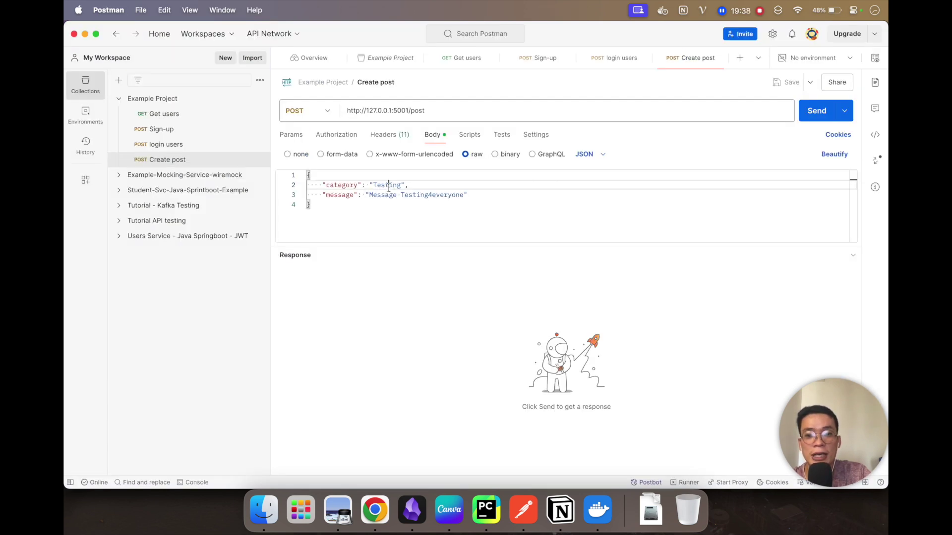
# Step: Send Create post with its Testing body, then start editing its Authorization header placeholder
pyautogui.doubleClick(387, 186)
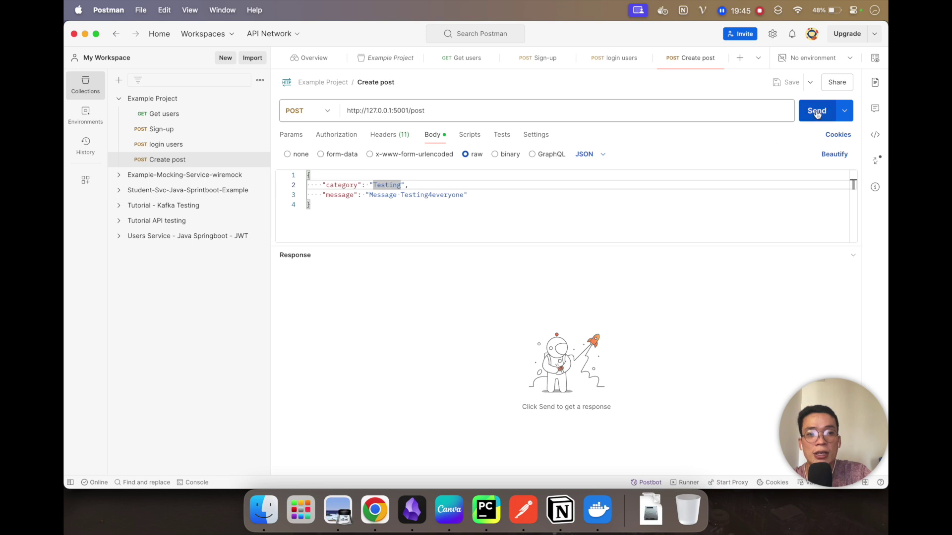
pyautogui.click(818, 111)
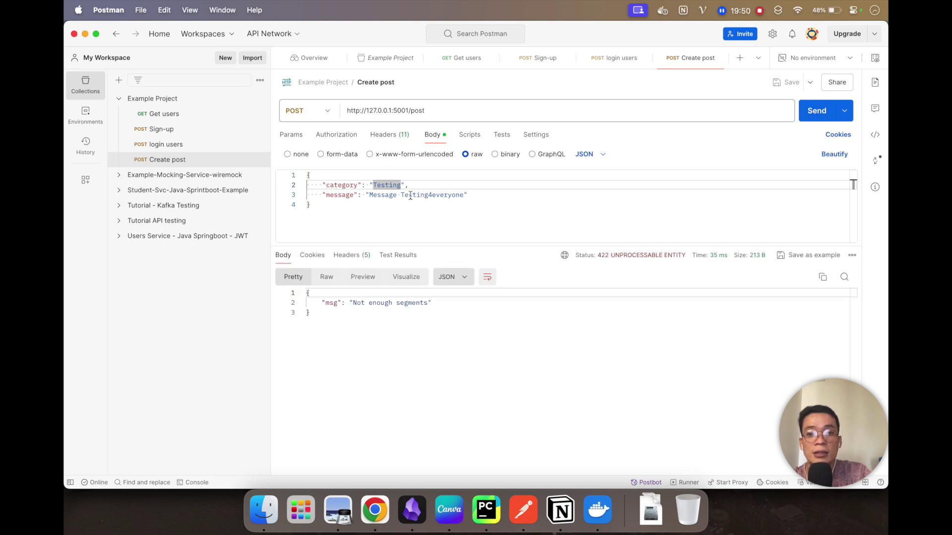
pyautogui.click(396, 139)
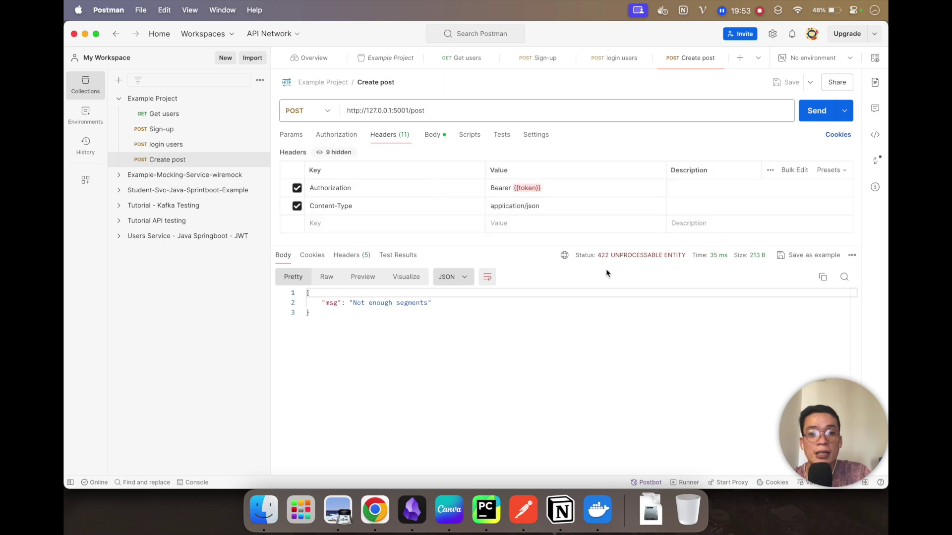
pyautogui.click(558, 189)
pyautogui.press('BackSpace')
pyautogui.press('BackSpace')
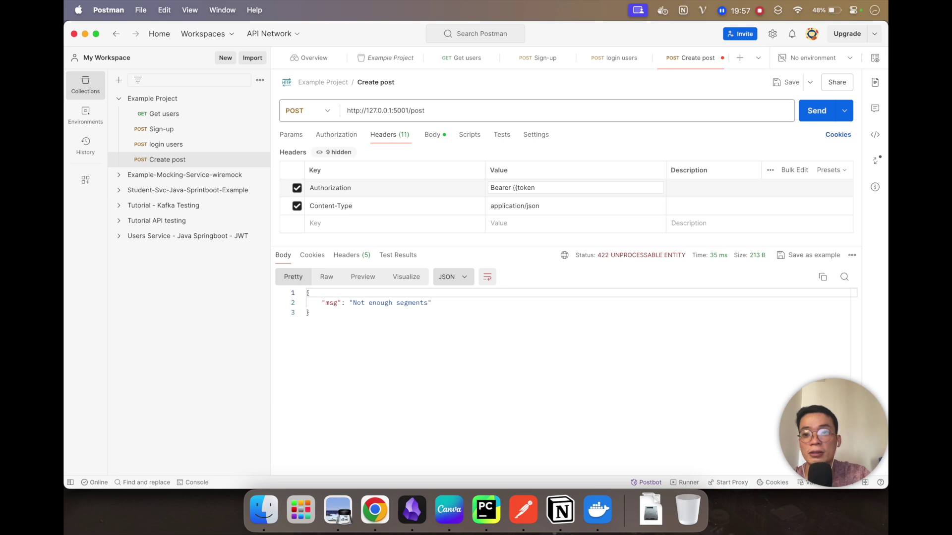
# Step: Set Create post's Authorization header to the fresh Bearer token, save, and resend it
pyautogui.click(198, 116)
pyautogui.click(519, 188)
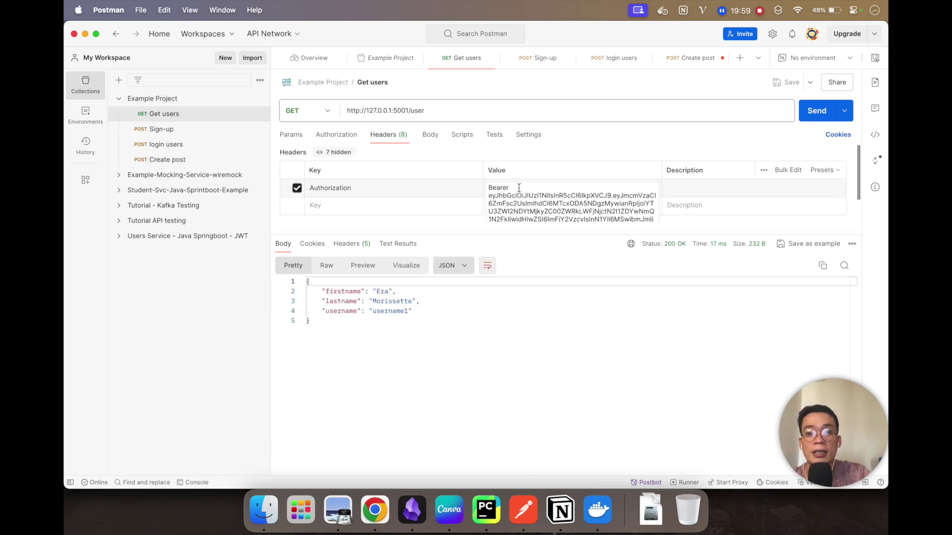
pyautogui.press('super+a')
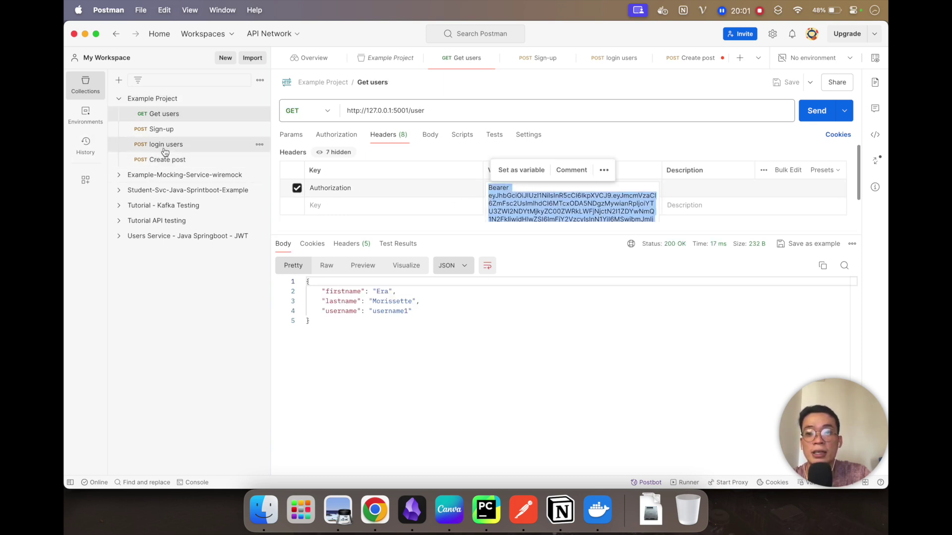
pyautogui.click(165, 149)
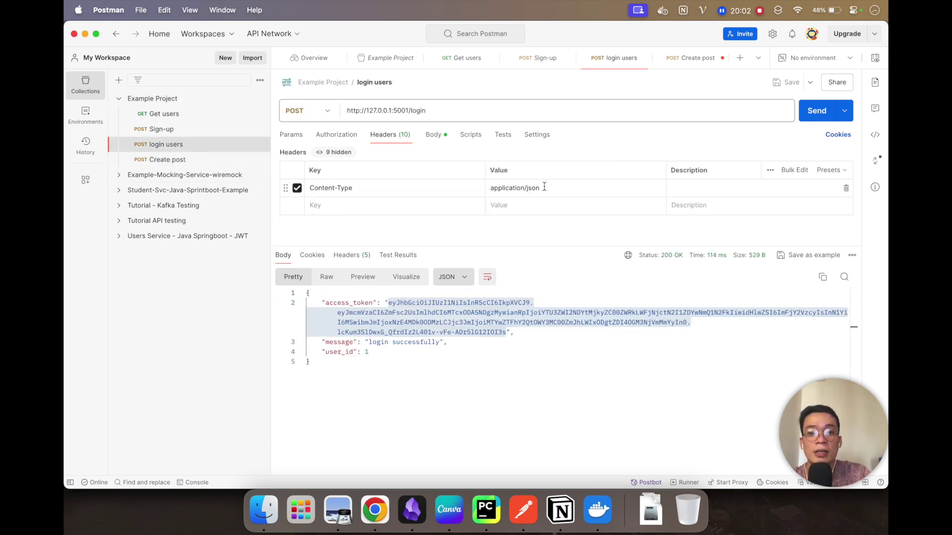
pyautogui.click(546, 188)
pyautogui.press('super+a')
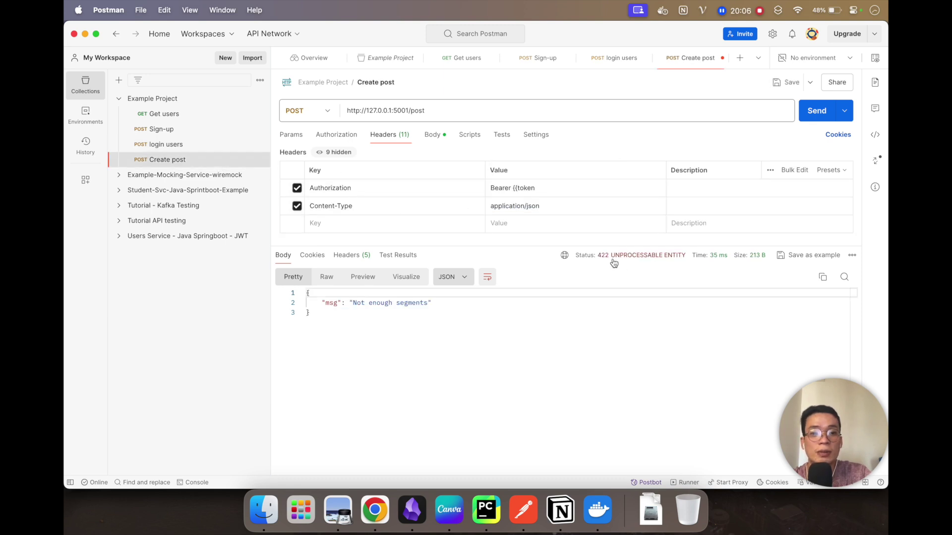
pyautogui.moveTo(620, 263)
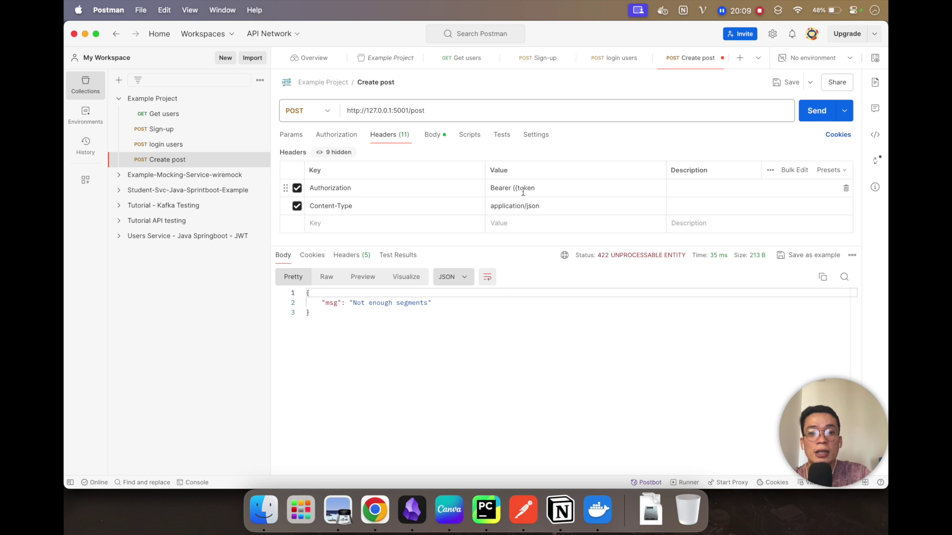
pyautogui.tripleClick(523, 192)
pyautogui.press('super+v')
pyautogui.press('super+s')
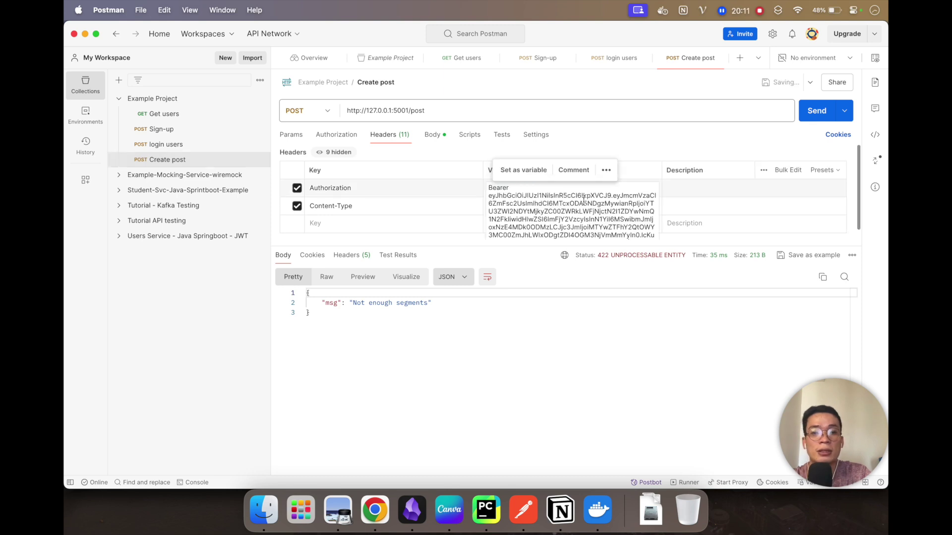
pyautogui.click(816, 110)
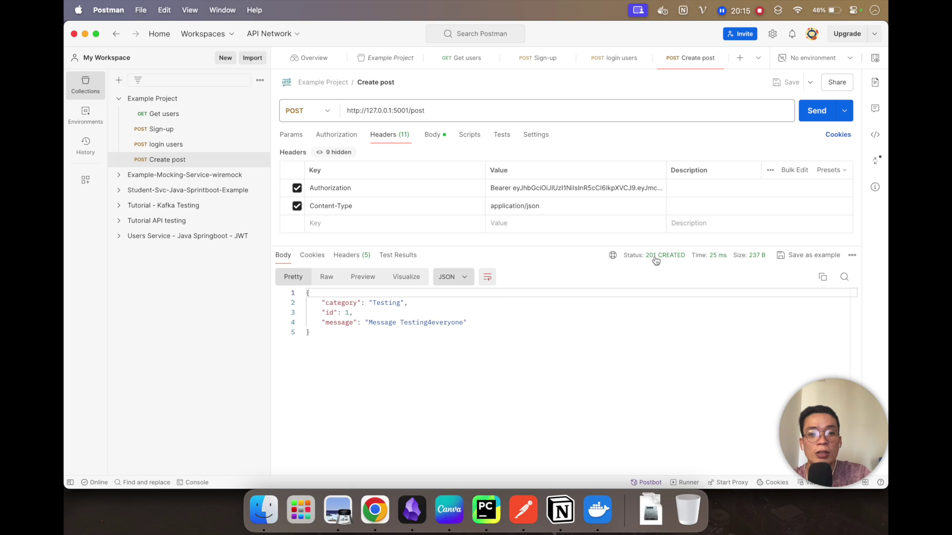
# Step: Highlight the 201 CREATED response's id, message and category fields
pyautogui.moveTo(654, 263)
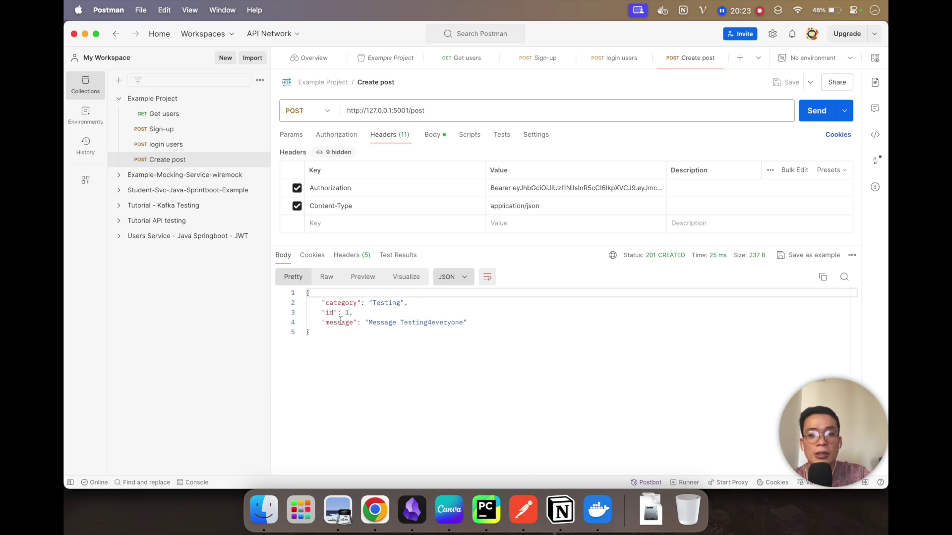
pyautogui.moveTo(321, 312); pyautogui.dragTo(352, 312)
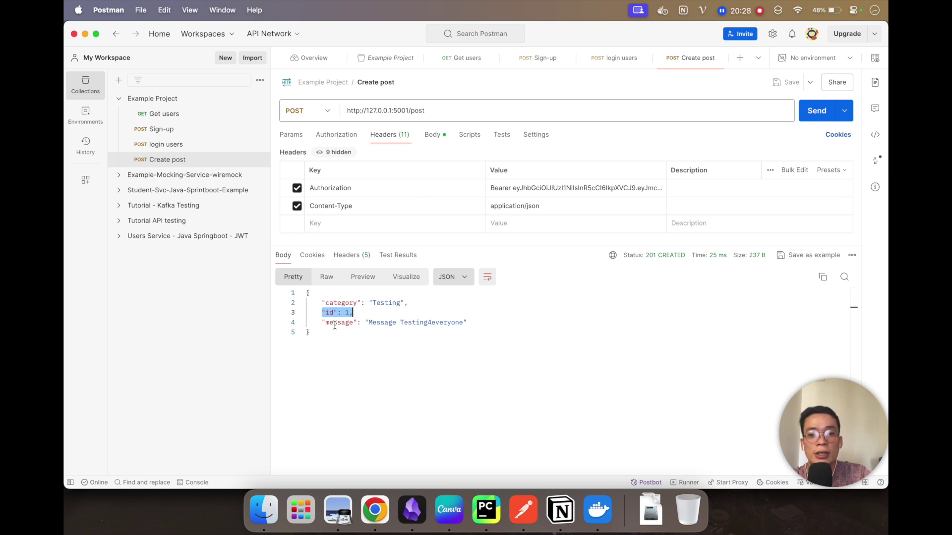
pyautogui.click(327, 324)
pyautogui.moveTo(327, 324); pyautogui.dragTo(475, 325)
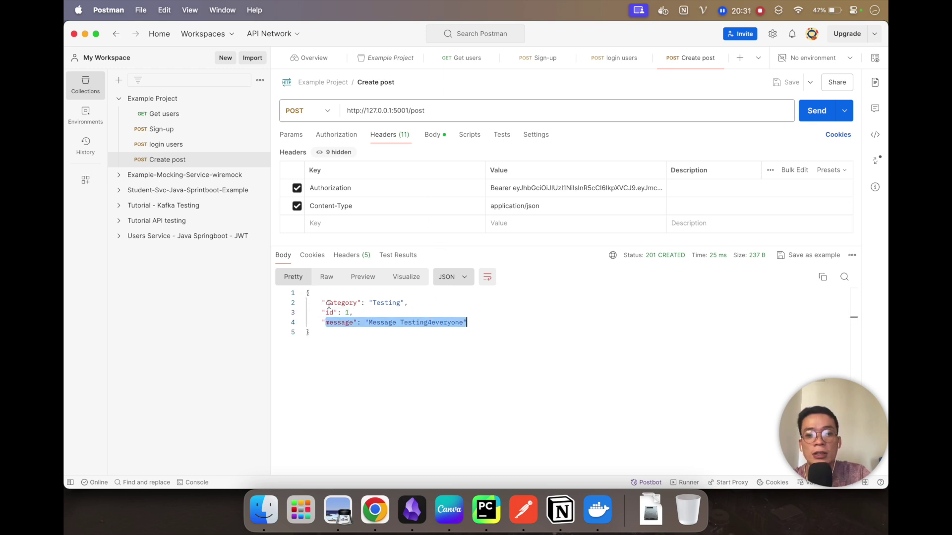
pyautogui.moveTo(323, 303); pyautogui.dragTo(426, 305)
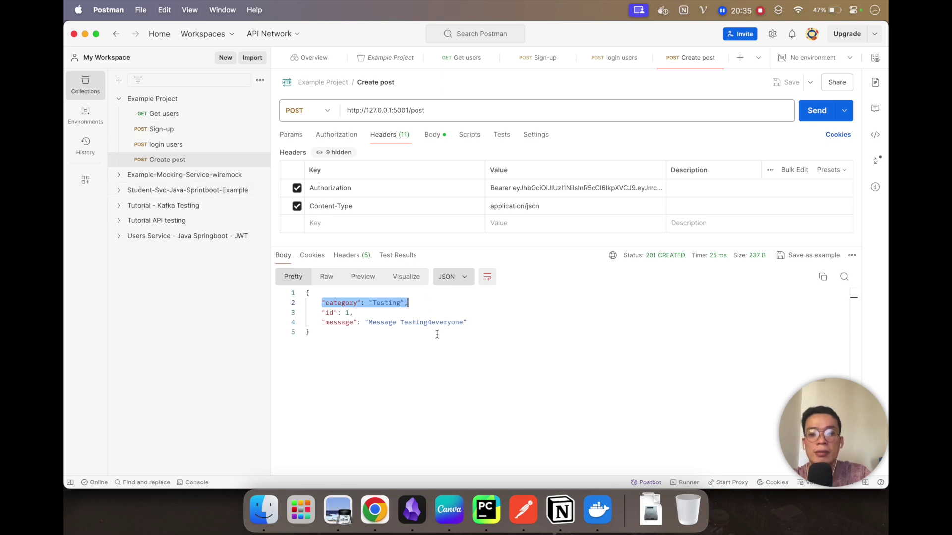
pyautogui.click(374, 509)
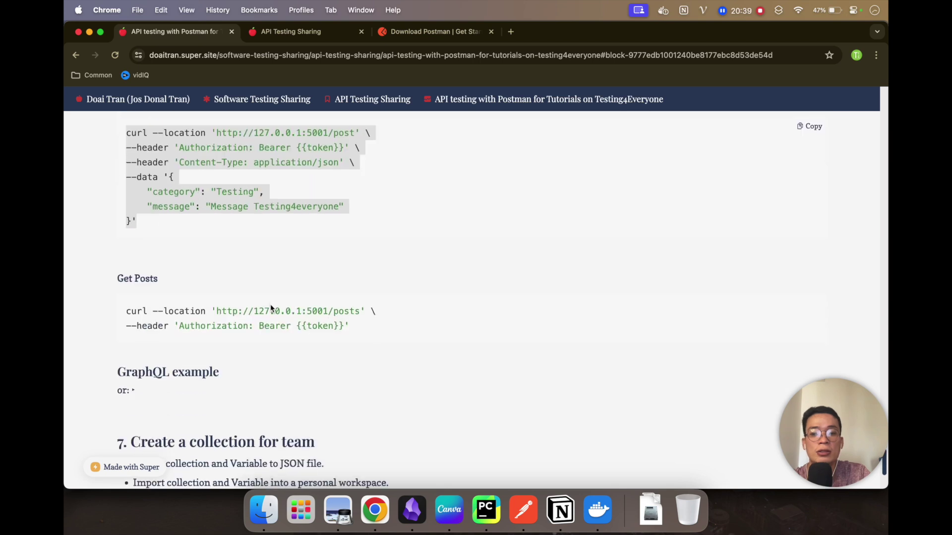
pyautogui.scroll(-1, 269, 305)
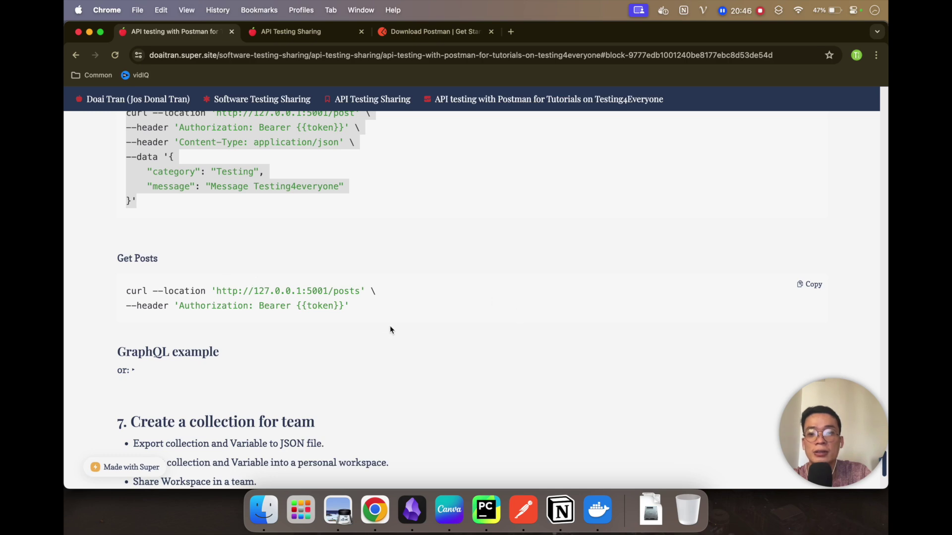
pyautogui.rightClick(400, 342)
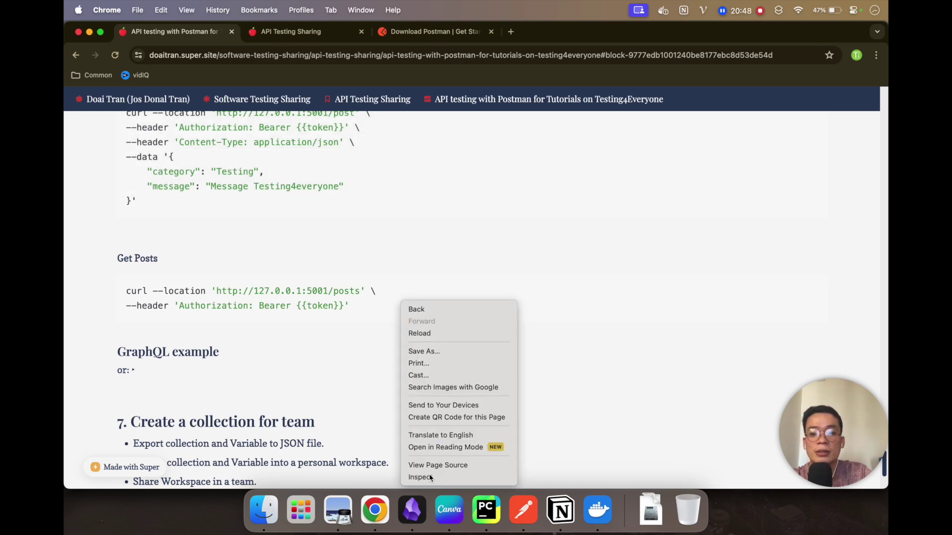
pyautogui.press('Escape')
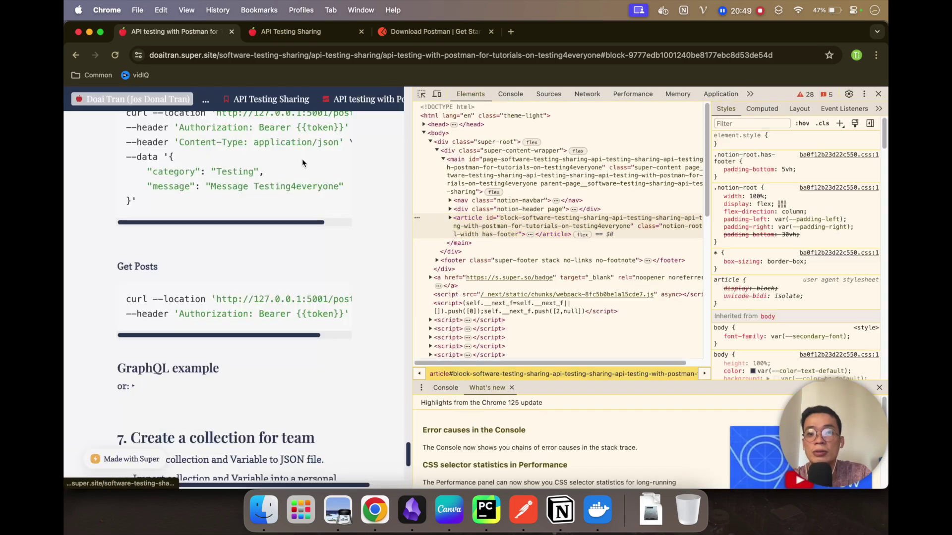
pyautogui.click(587, 93)
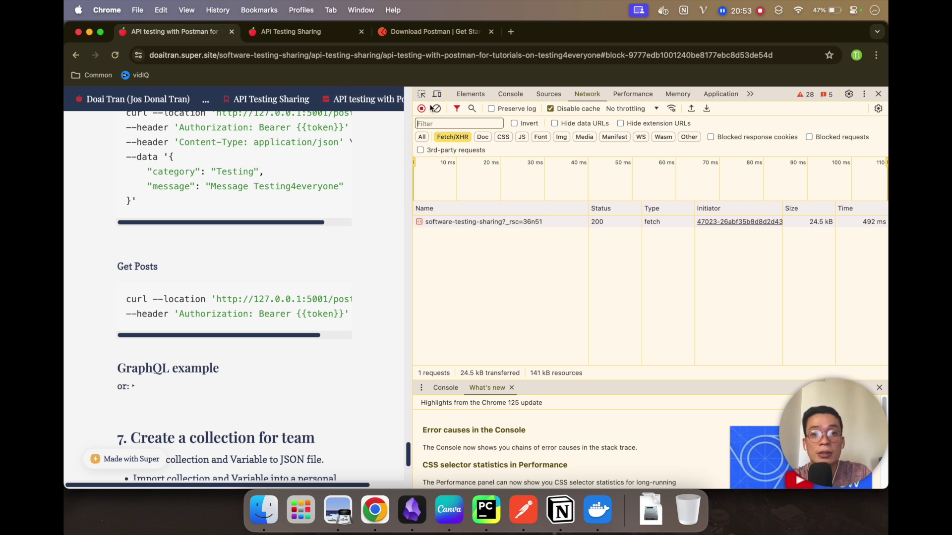
pyautogui.click(119, 58)
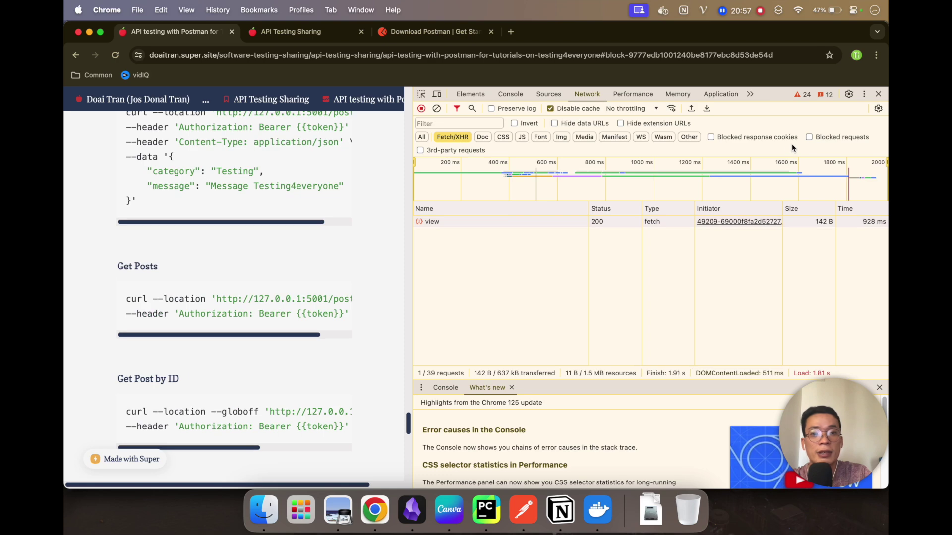
pyautogui.click(878, 94)
pyautogui.scroll(-6, 342, 332)
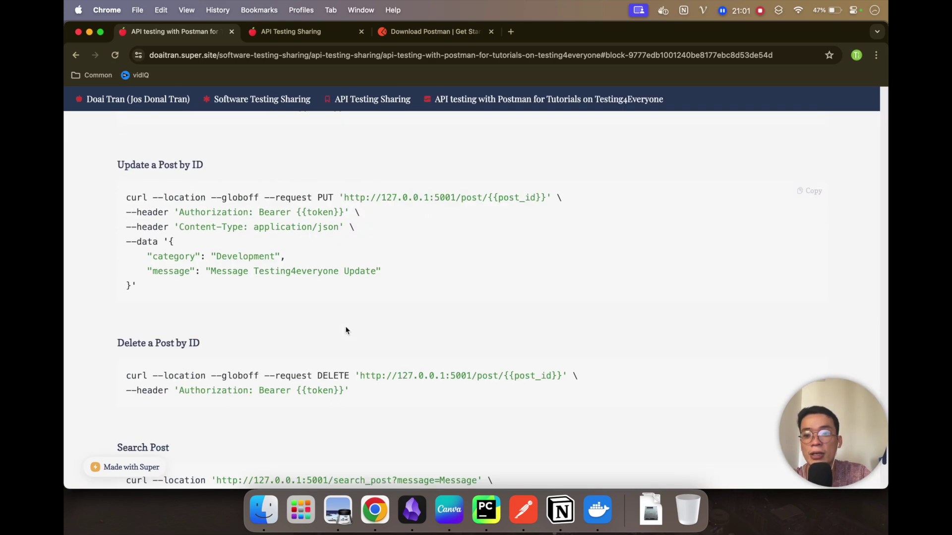
pyautogui.scroll(10, 345, 330)
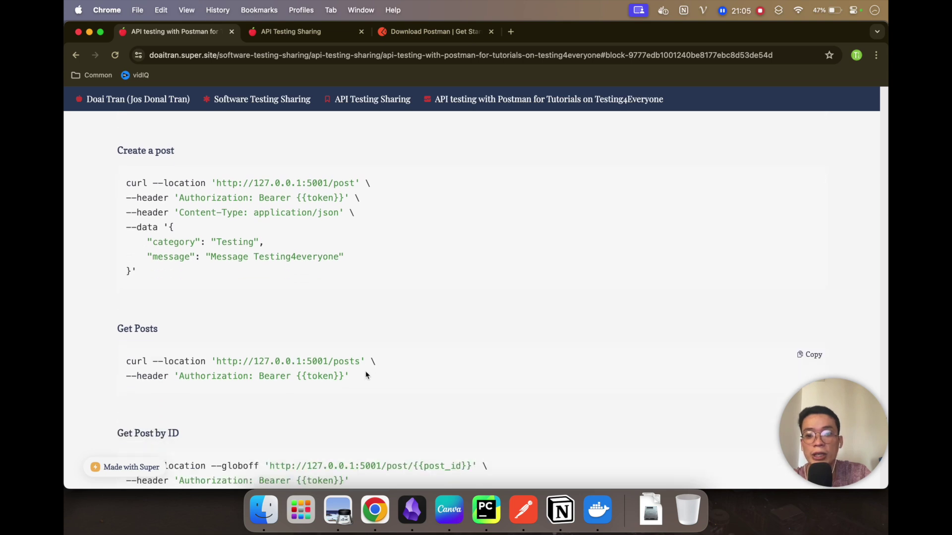
pyautogui.press('super+Tab')
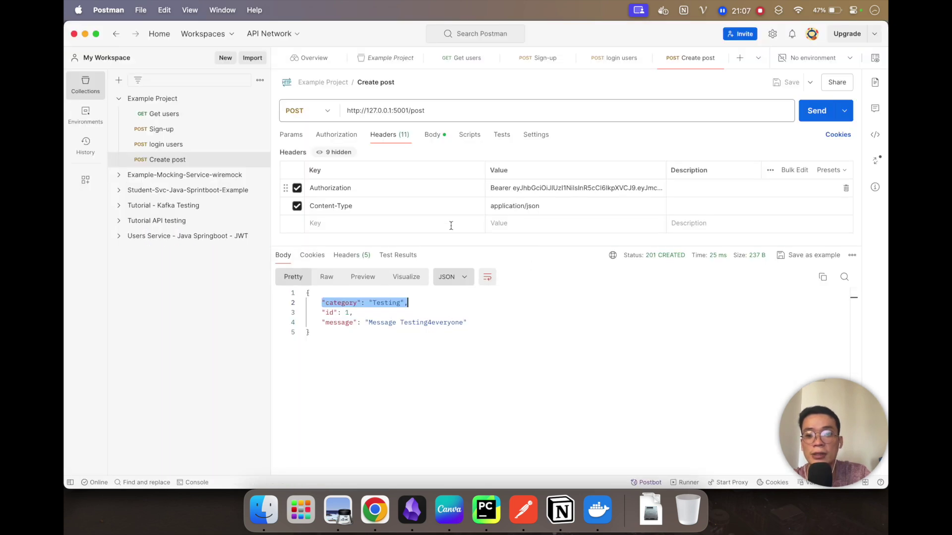
# Step: Import the tutorial's Get Posts curl into Postman as a new GET /posts request
pyautogui.press('super+Tab')
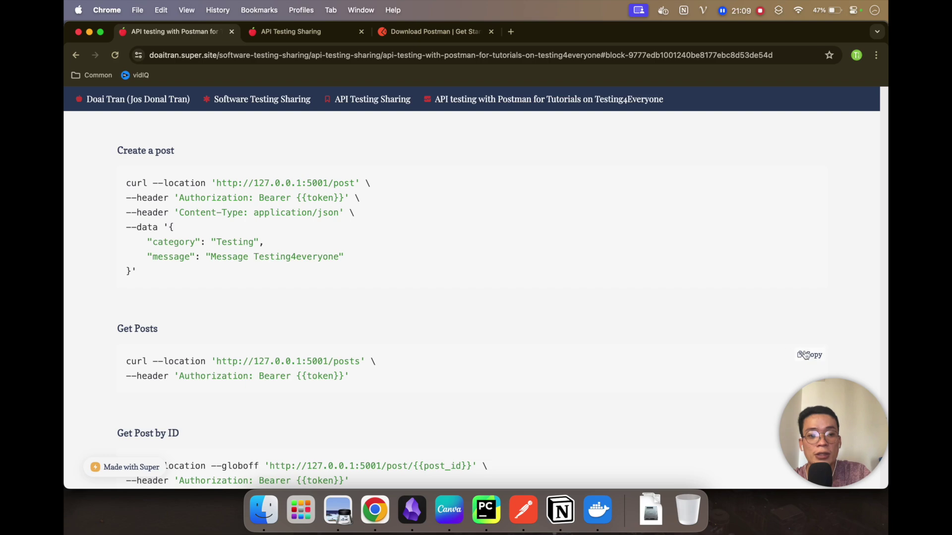
pyautogui.click(808, 355)
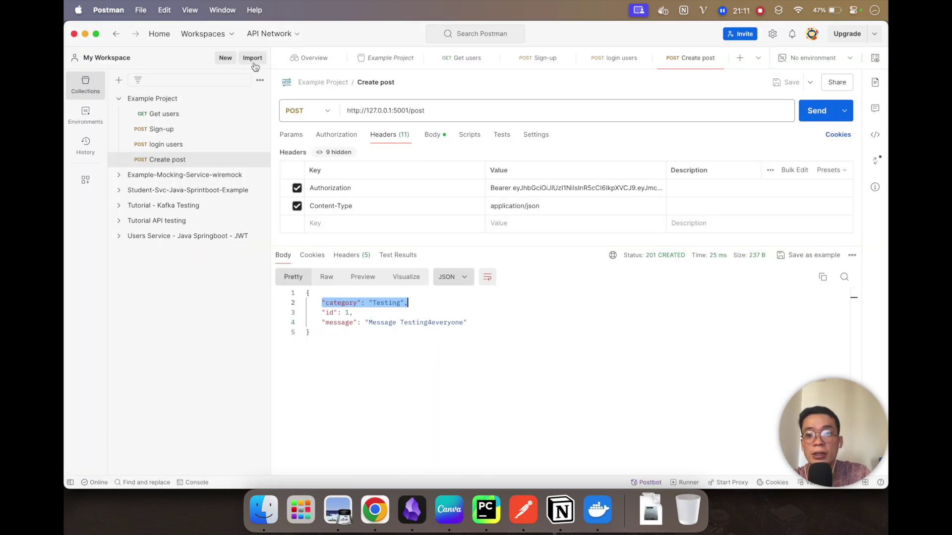
pyautogui.click(253, 59)
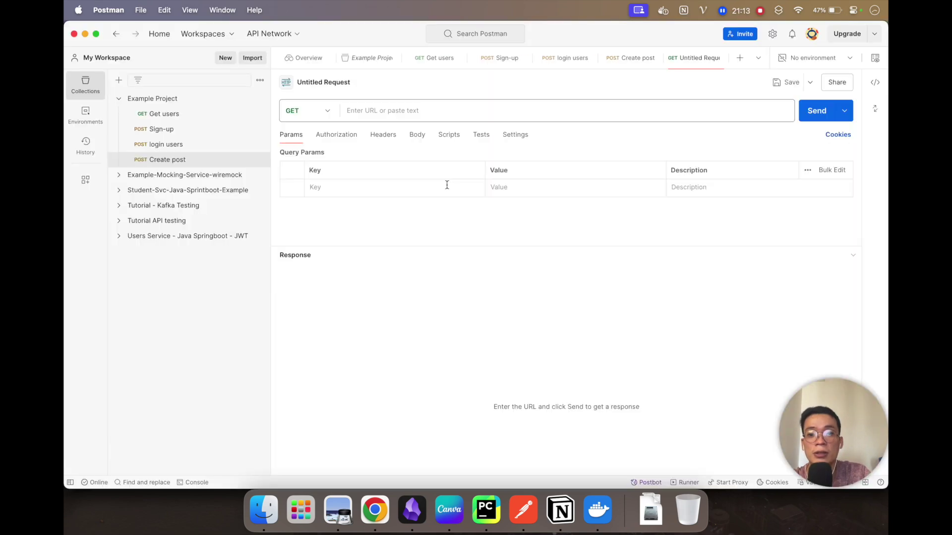
pyautogui.press('super+v')
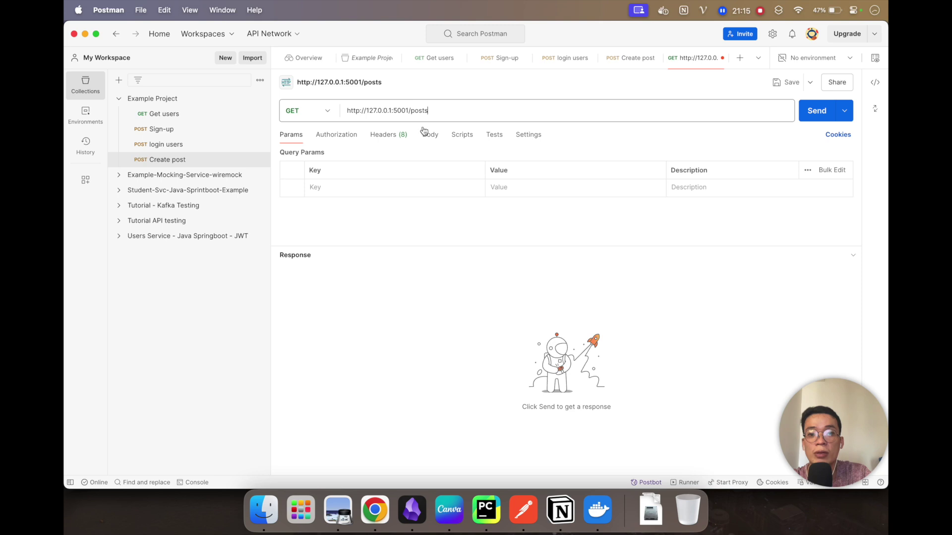
# Step: Replace the GET /posts {{token}} placeholder with the Bearer token from Create post's headers
pyautogui.click(389, 134)
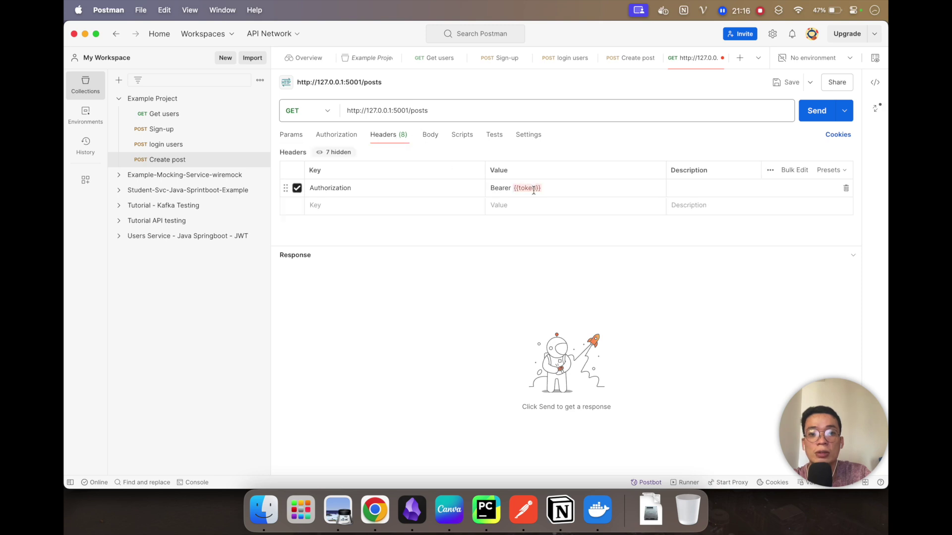
pyautogui.moveTo(515, 189)
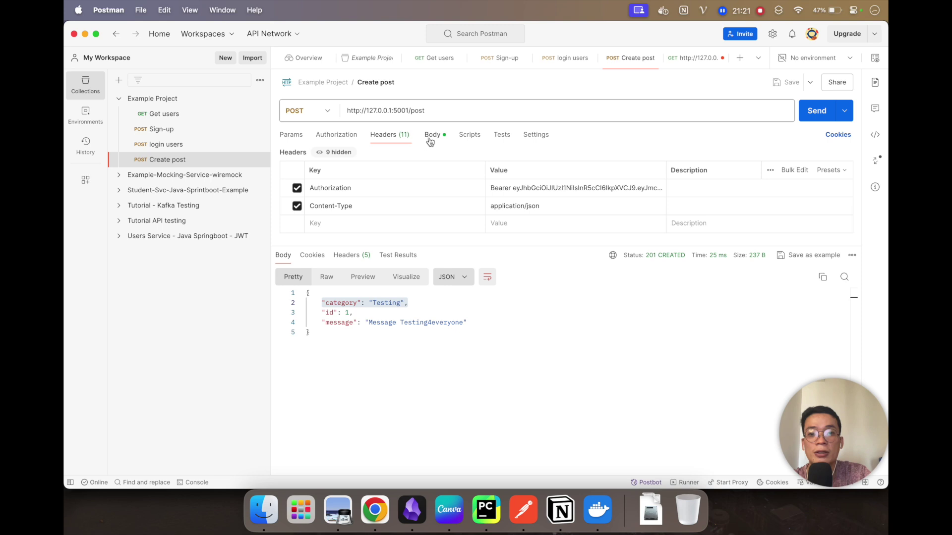
pyautogui.click(432, 135)
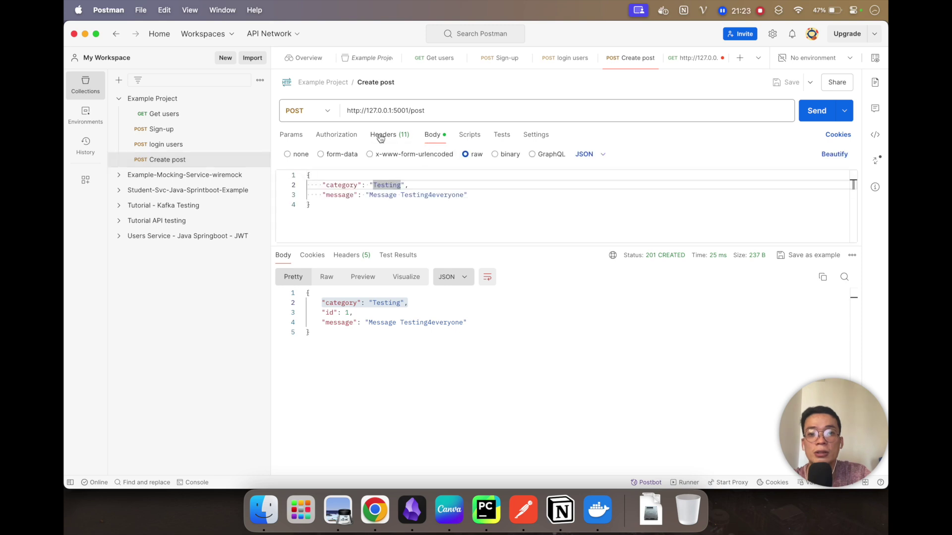
pyautogui.click(390, 134)
pyautogui.click(536, 192)
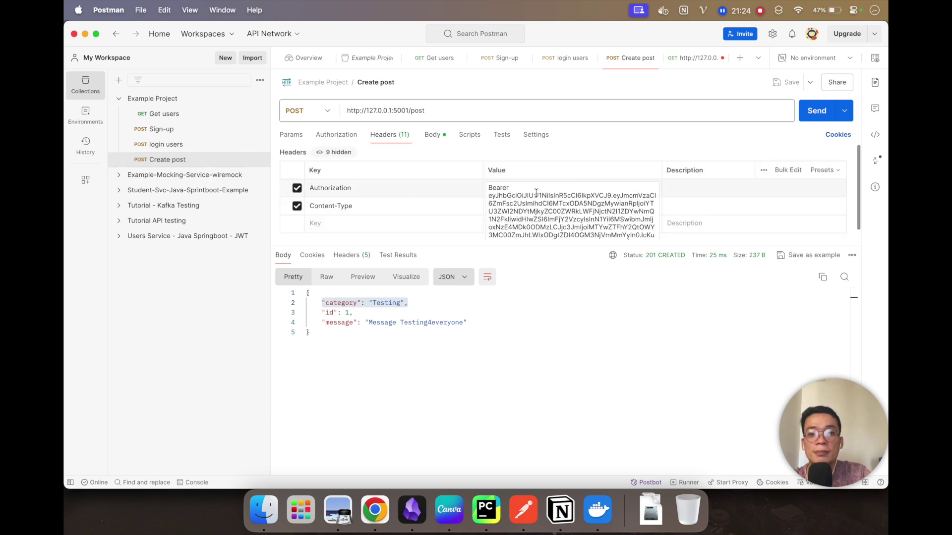
pyautogui.press('super+a')
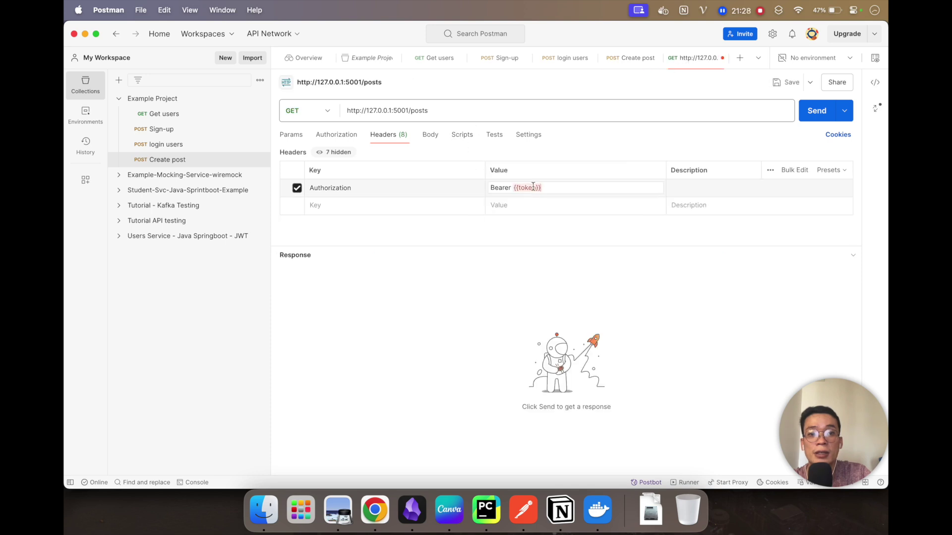
pyautogui.press('super+a')
pyautogui.press('super+v')
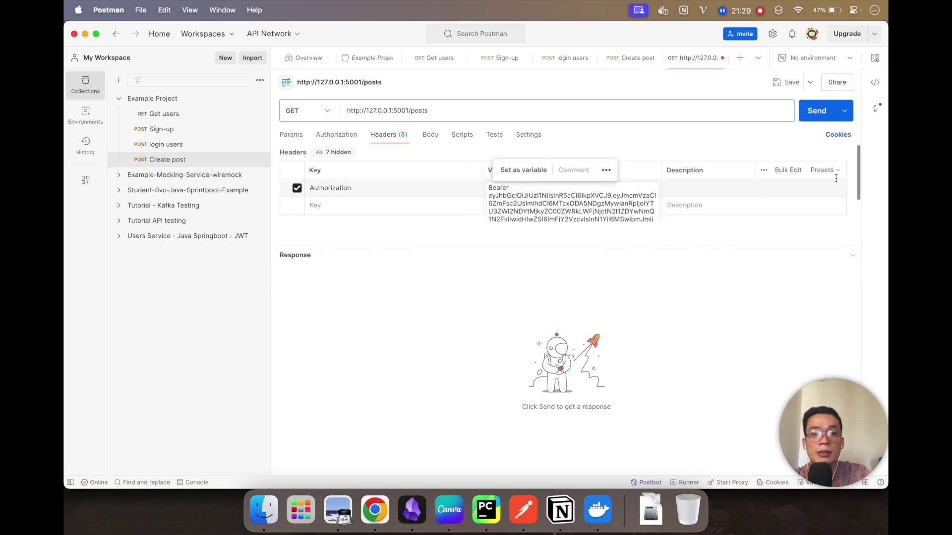
# Step: Send GET /posts, getting 200 OK with the Testing post, id 1
pyautogui.click(816, 115)
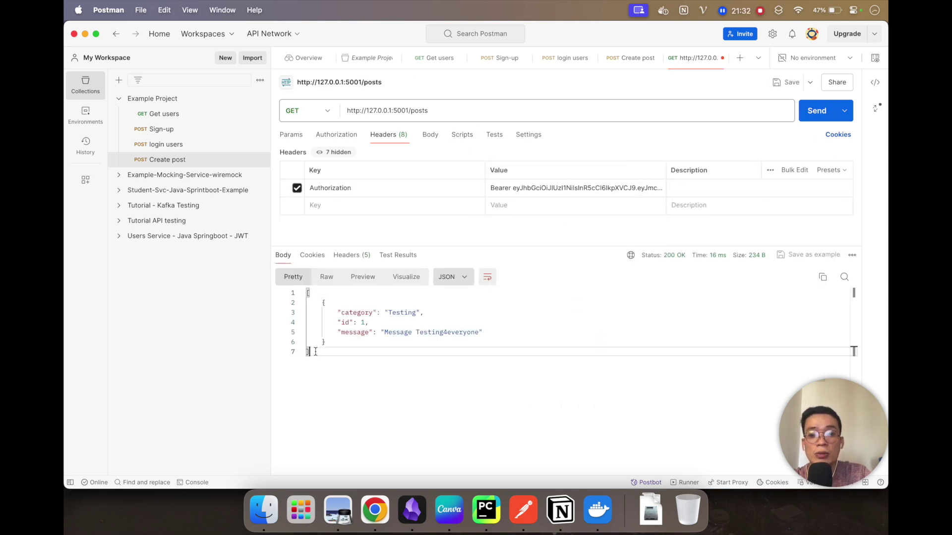
pyautogui.press('super+a')
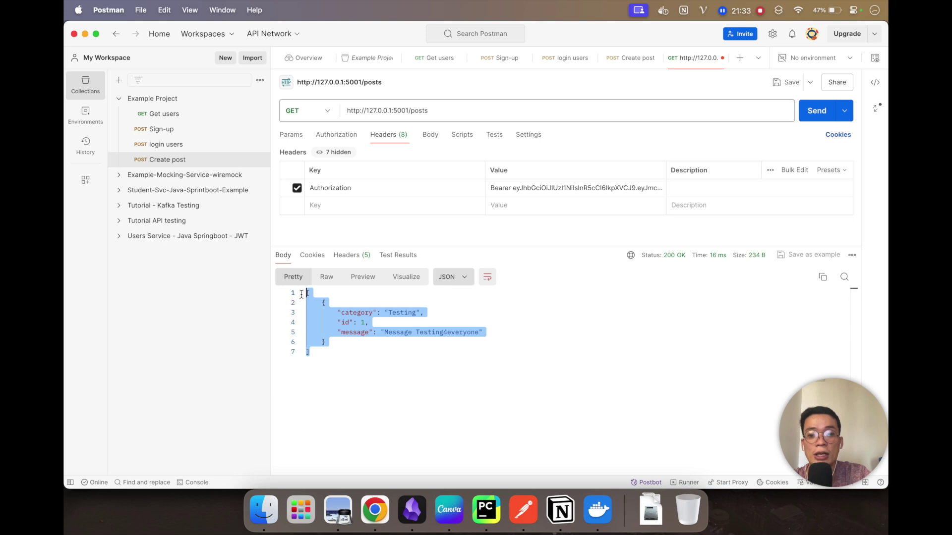
pyautogui.click(375, 342)
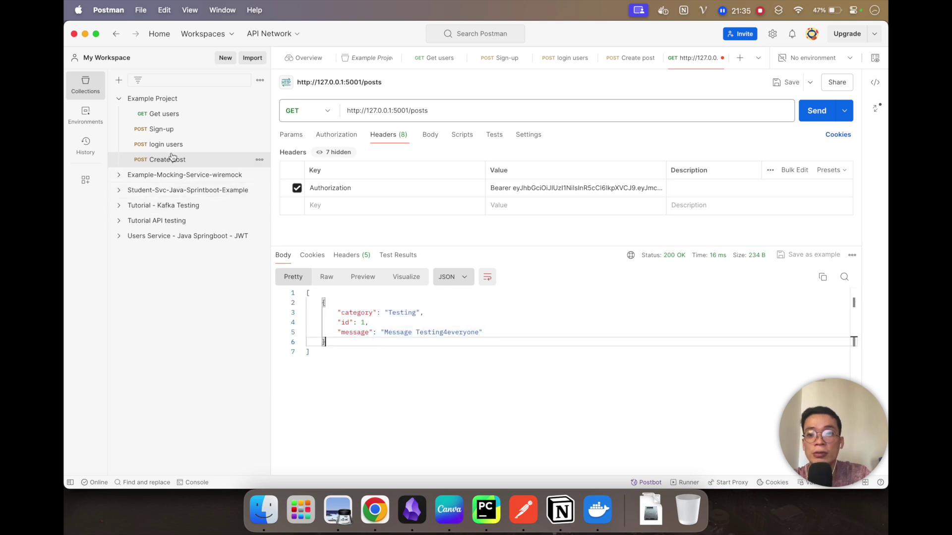
pyautogui.click(171, 144)
pyautogui.click(164, 159)
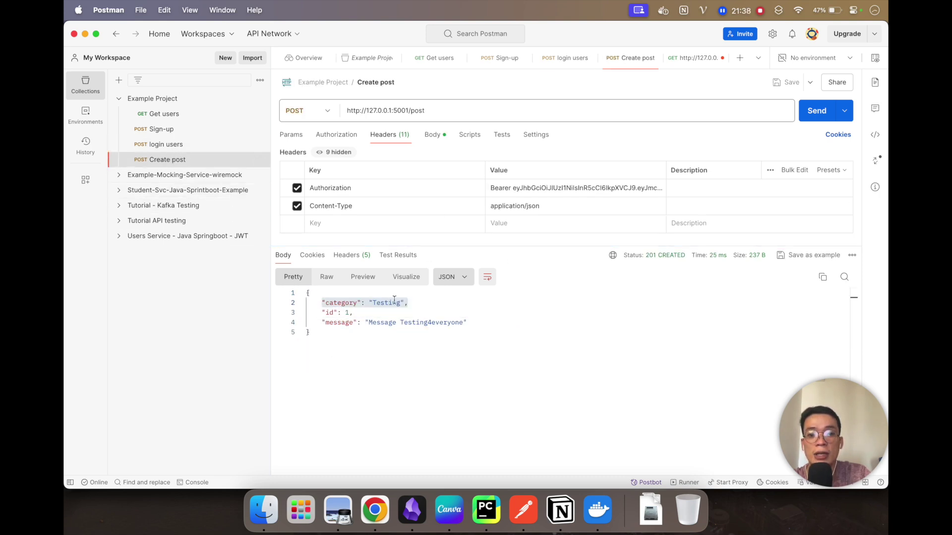
# Step: Change the Create post category to Develop, taken from the allowed categories in PyCharm
pyautogui.doubleClick(386, 303)
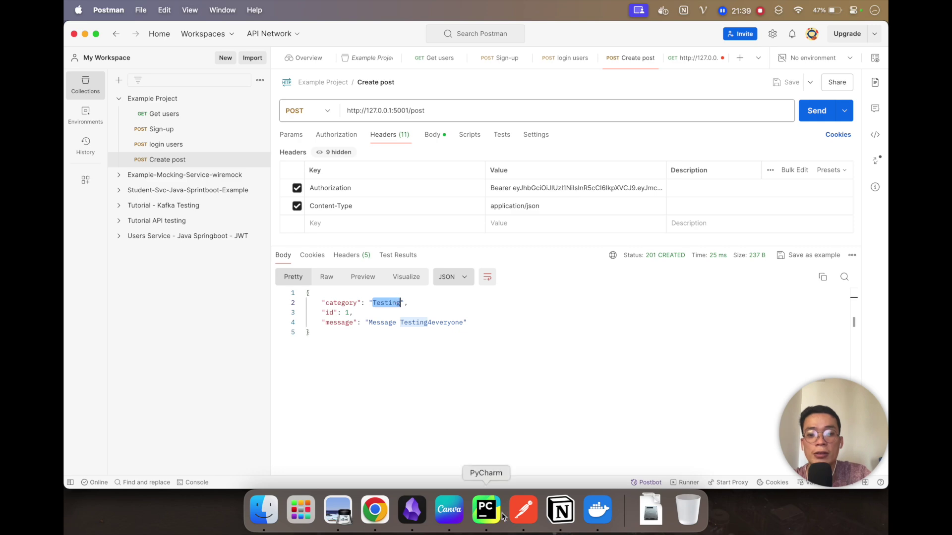
pyautogui.click(486, 509)
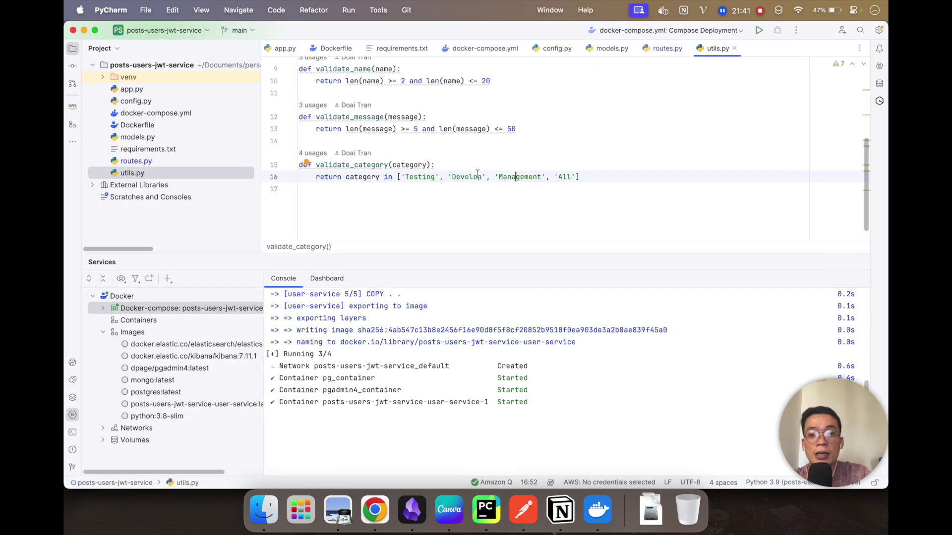
pyautogui.doubleClick(473, 177)
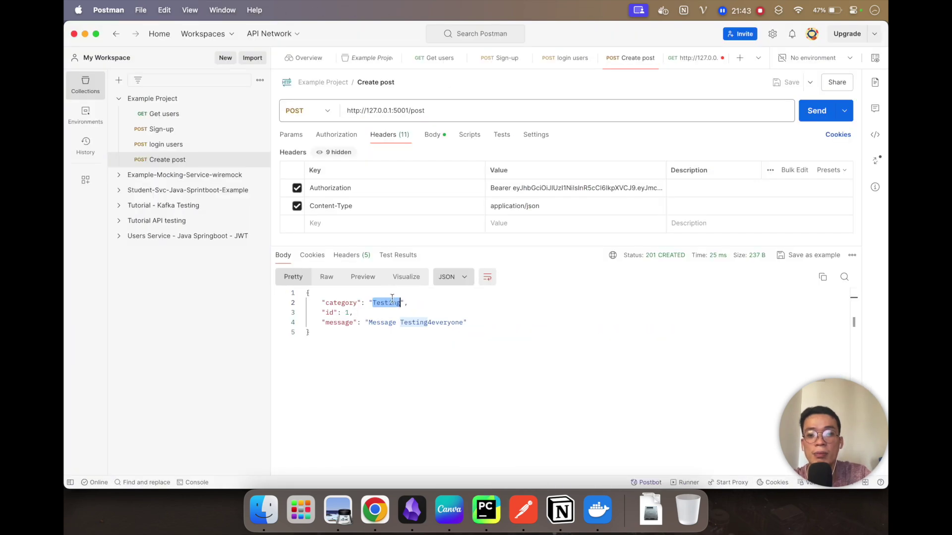
pyautogui.click(432, 135)
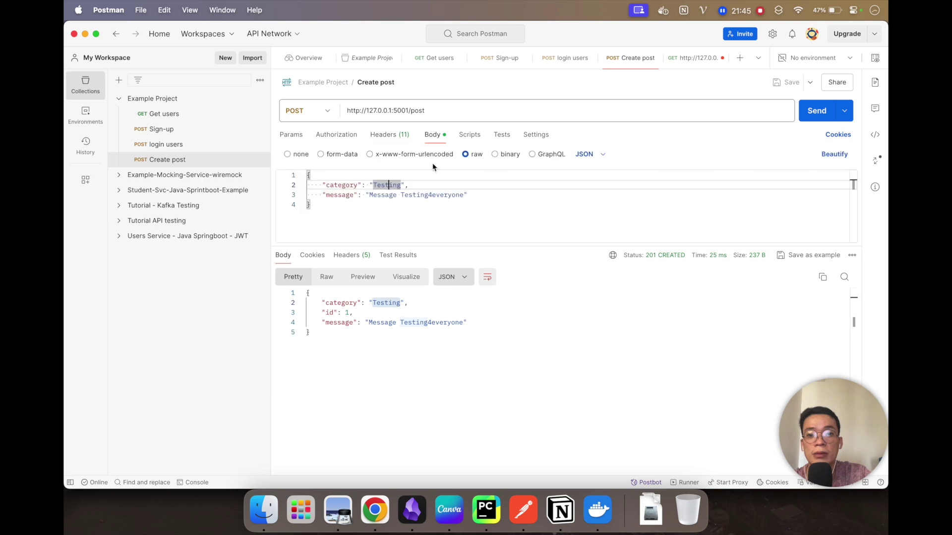
pyautogui.press('super+v')
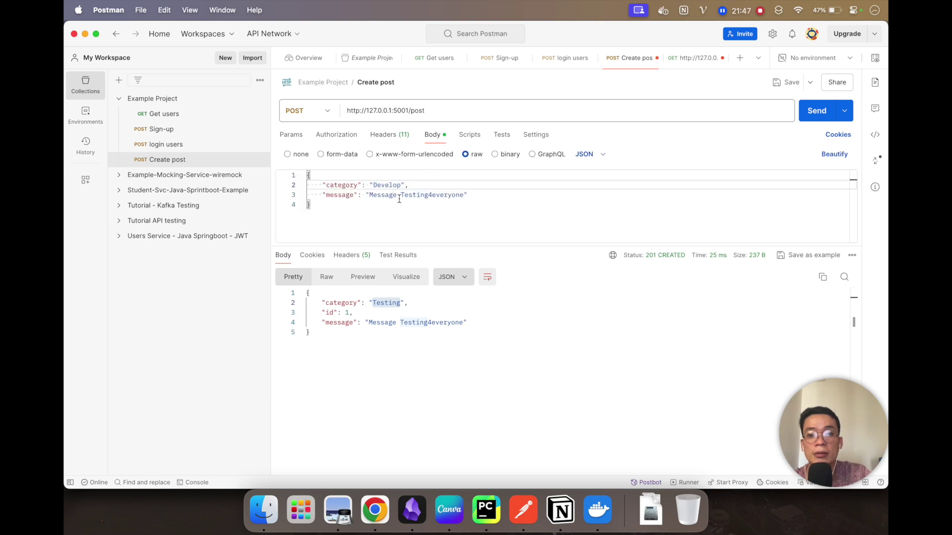
# Step: Make the message 'Message 2 Testing4everyone', save and send it, then re-send GET /posts
pyautogui.doubleClick(384, 195)
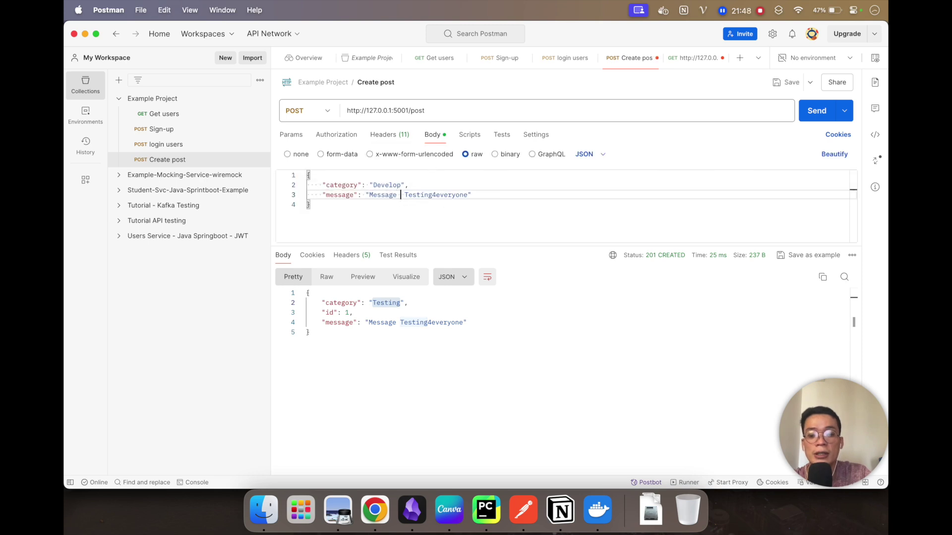
pyautogui.write('2')
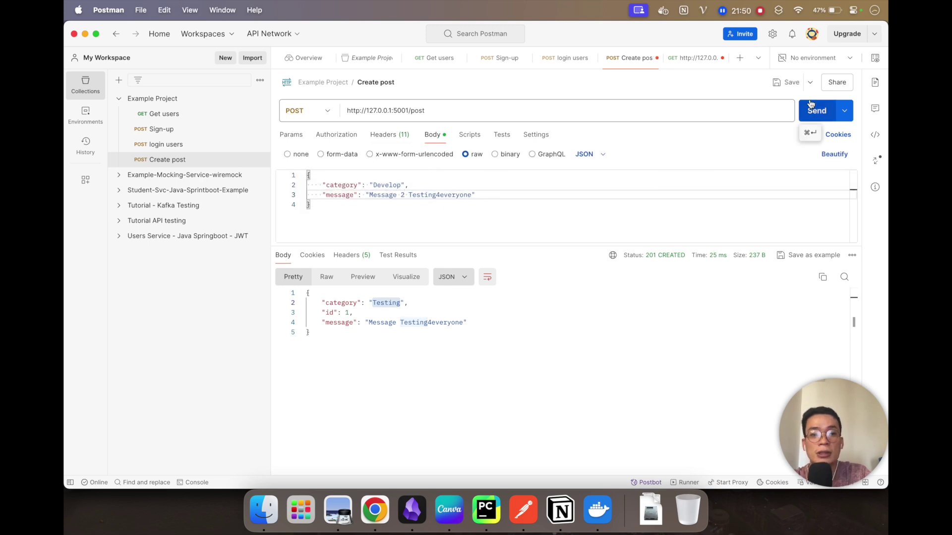
pyautogui.press('super+s')
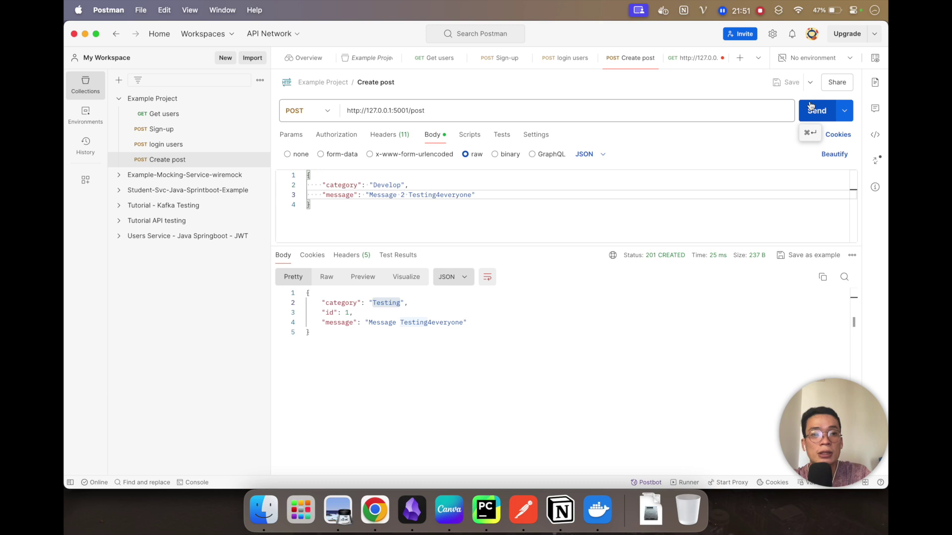
pyautogui.click(812, 111)
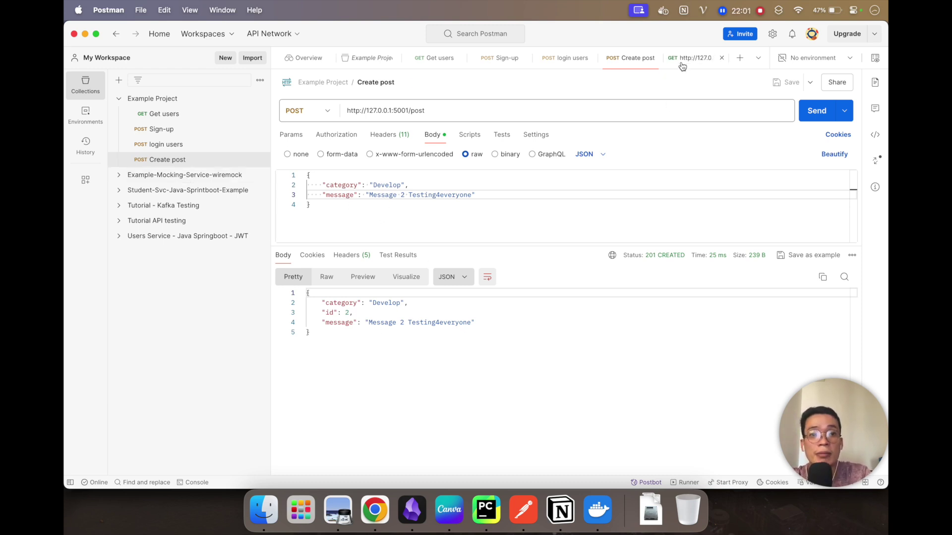
pyautogui.click(690, 58)
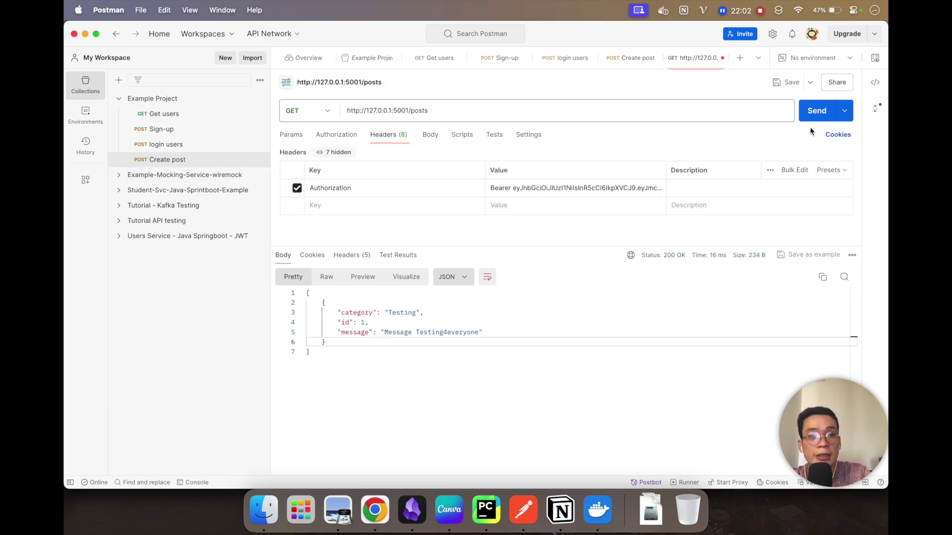
pyautogui.click(815, 110)
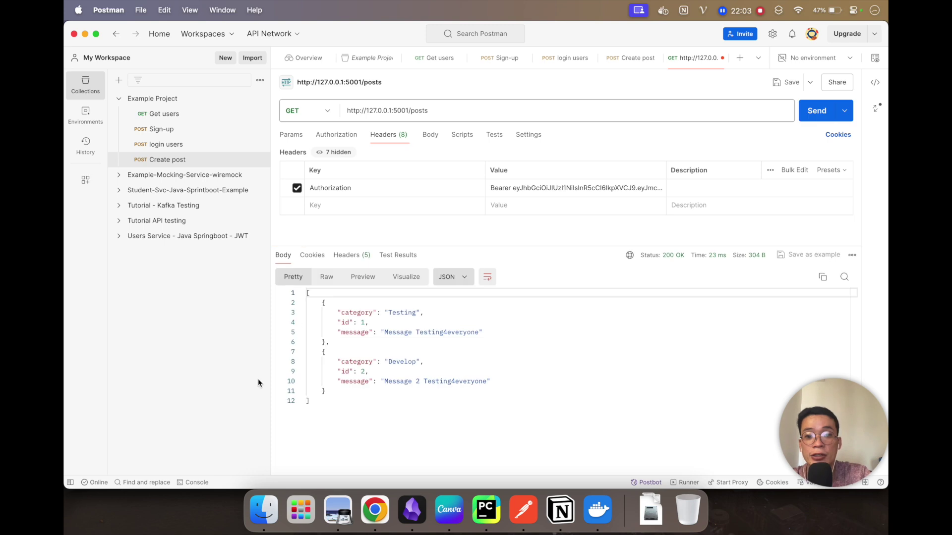
# Step: Select the two post objects in the GET /posts JSON response
pyautogui.moveTo(336, 396); pyautogui.dragTo(294, 352)
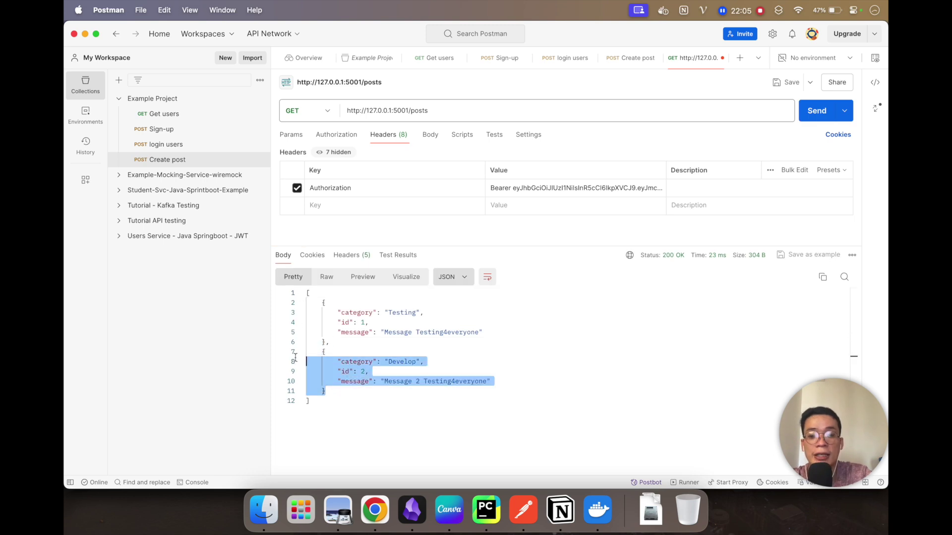
pyautogui.moveTo(353, 346); pyautogui.dragTo(283, 308)
pyautogui.click(311, 295)
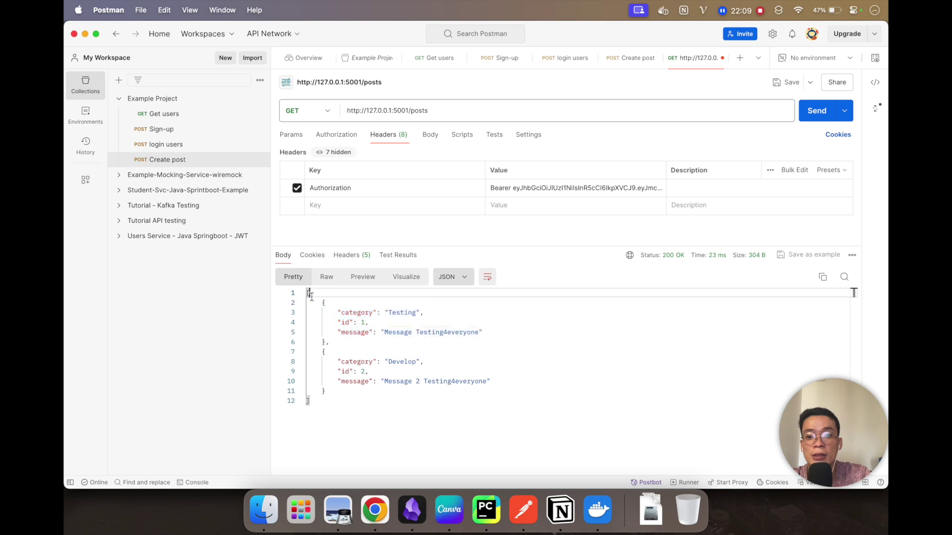
pyautogui.moveTo(320, 399); pyautogui.dragTo(305, 293)
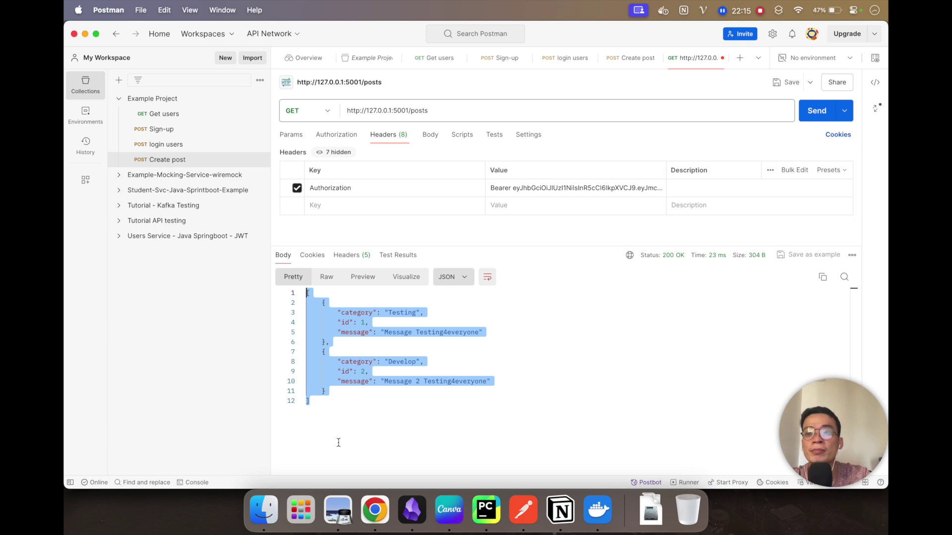
# Step: Name the request 'Get posts' and save it to Example Project
pyautogui.press('super+s')
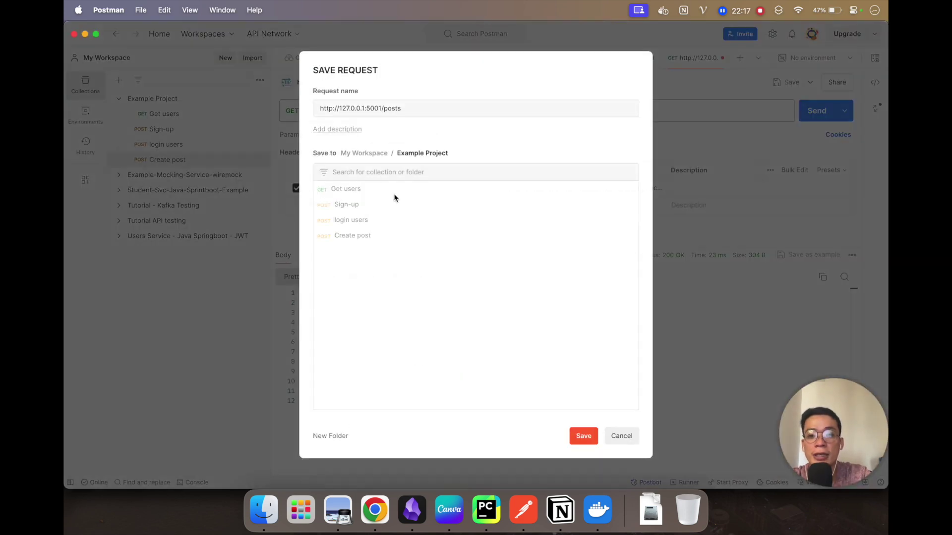
pyautogui.click(379, 108)
pyautogui.press('super+a')
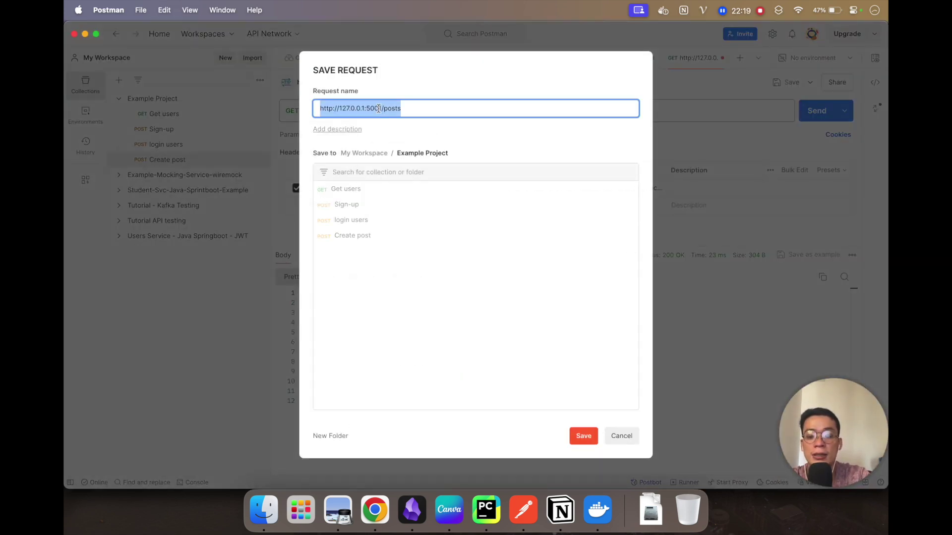
pyautogui.write('Ge')
pyautogui.write('t p')
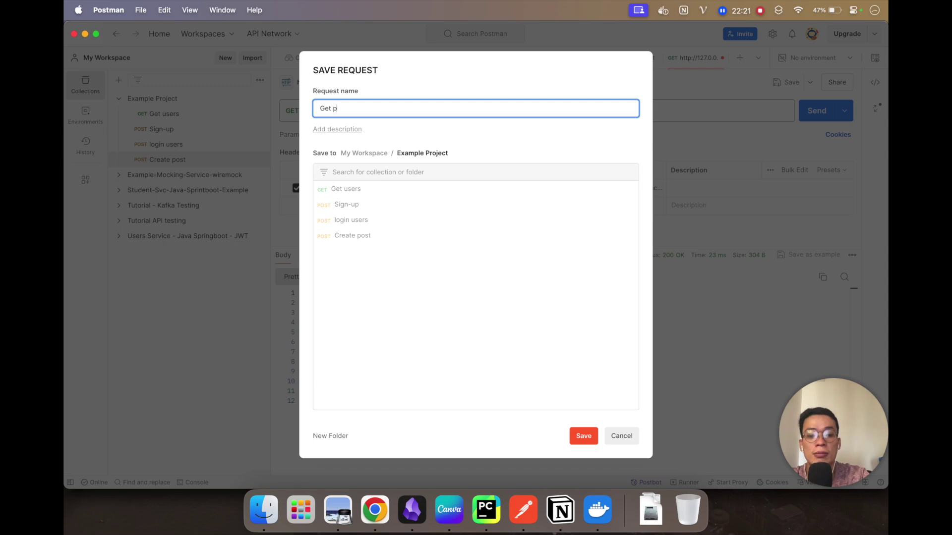
pyautogui.write('osts')
pyautogui.press('Return')
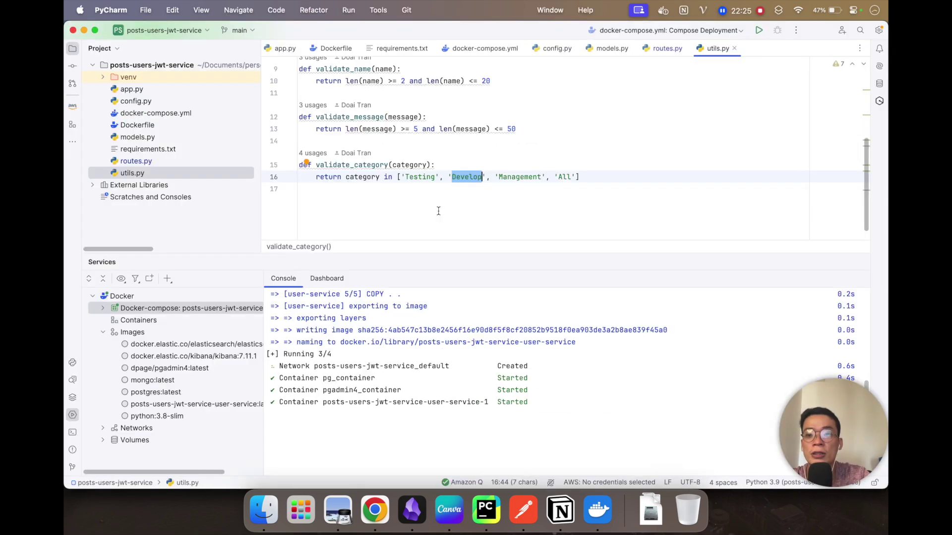
# Step: Copy the Get Post by ID curl from the Chrome tutorial and return to Postman
pyautogui.click(377, 510)
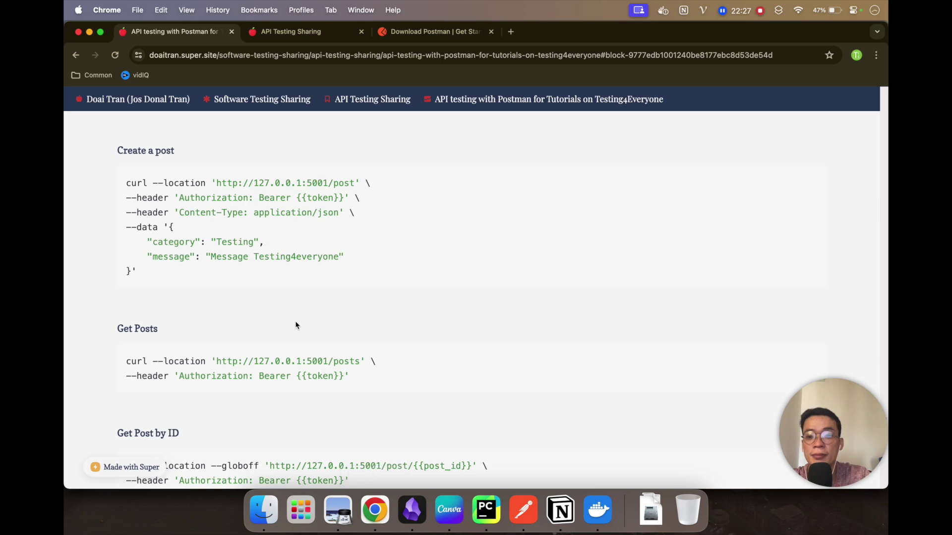
pyautogui.scroll(-1, 299, 338)
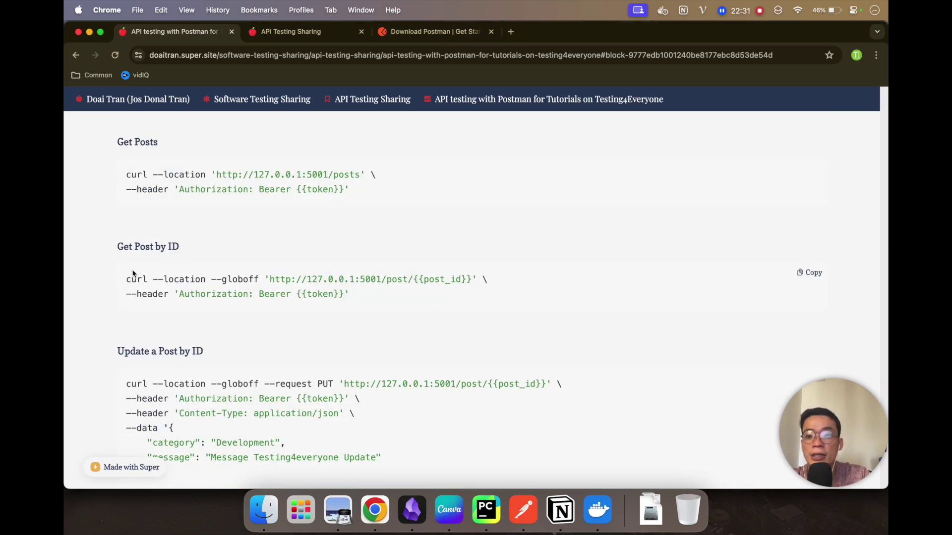
pyautogui.click(814, 277)
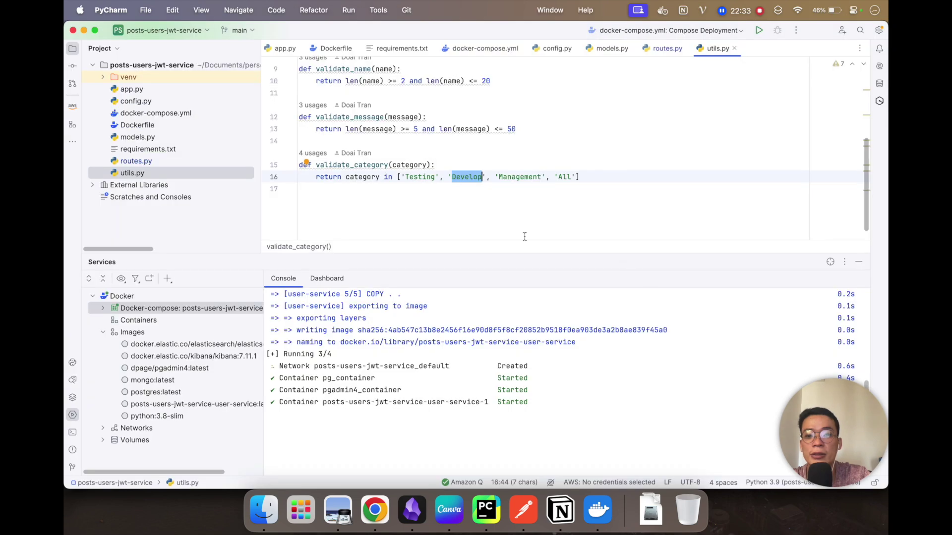
pyautogui.click(523, 510)
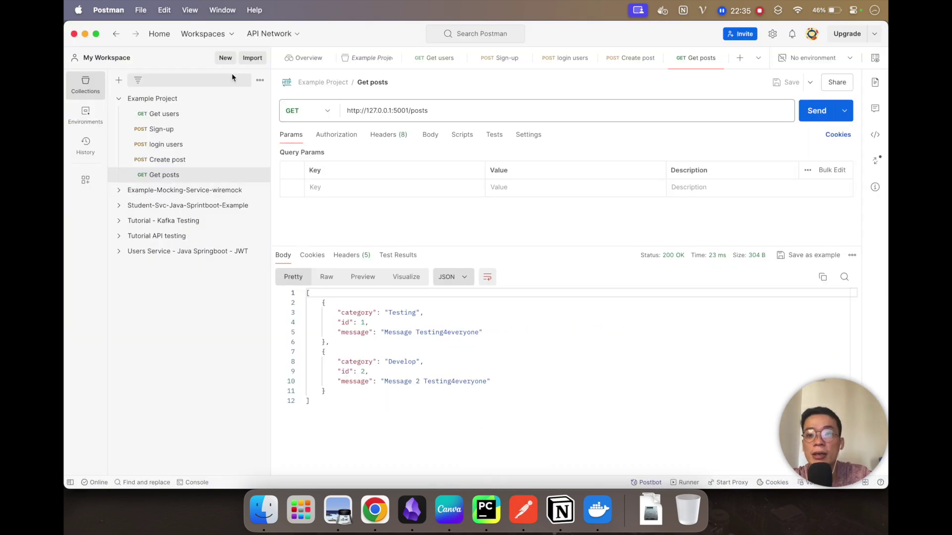
pyautogui.click(252, 59)
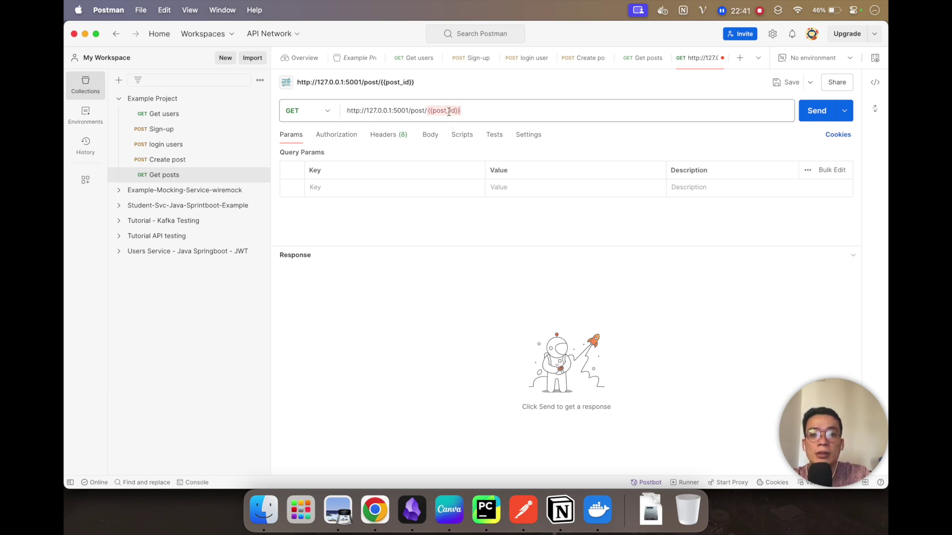
pyautogui.click(465, 109)
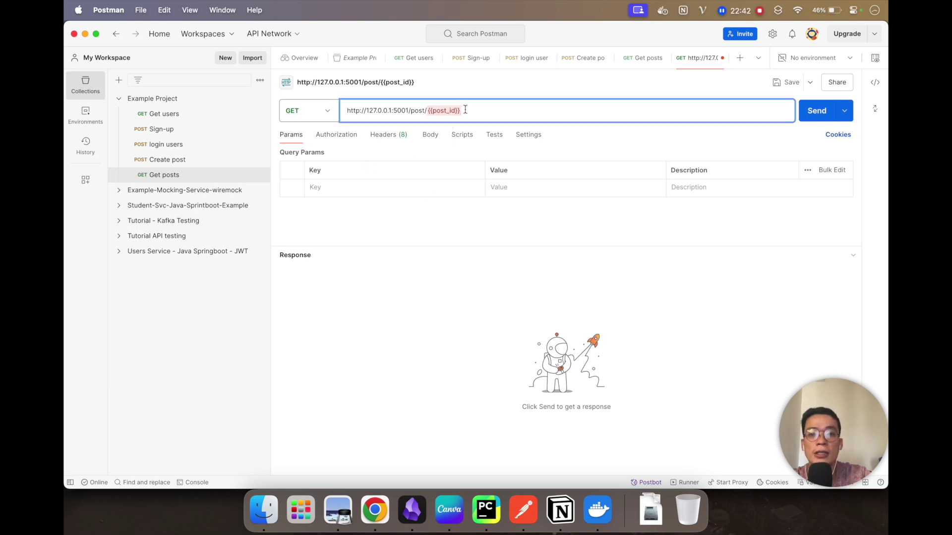
pyautogui.press('BackSpace')
pyautogui.press('BackSpace')
pyautogui.press('BackSpace')
pyautogui.press('BackSpace')
pyautogui.press('BackSpace')
pyautogui.press('BackSpace')
pyautogui.press('BackSpace')
pyautogui.press('BackSpace')
pyautogui.press('BackSpace')
pyautogui.press('BackSpace')
pyautogui.press('BackSpace')
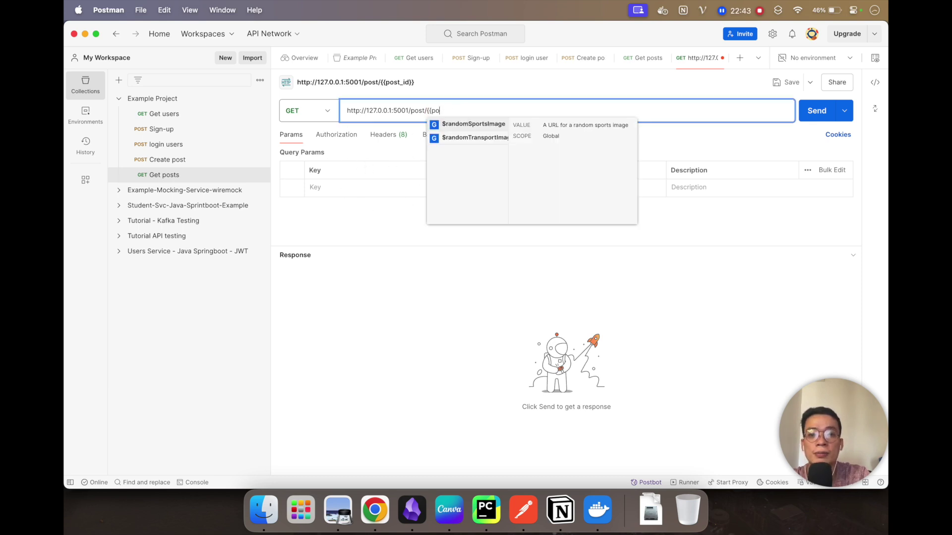
pyautogui.write('1')
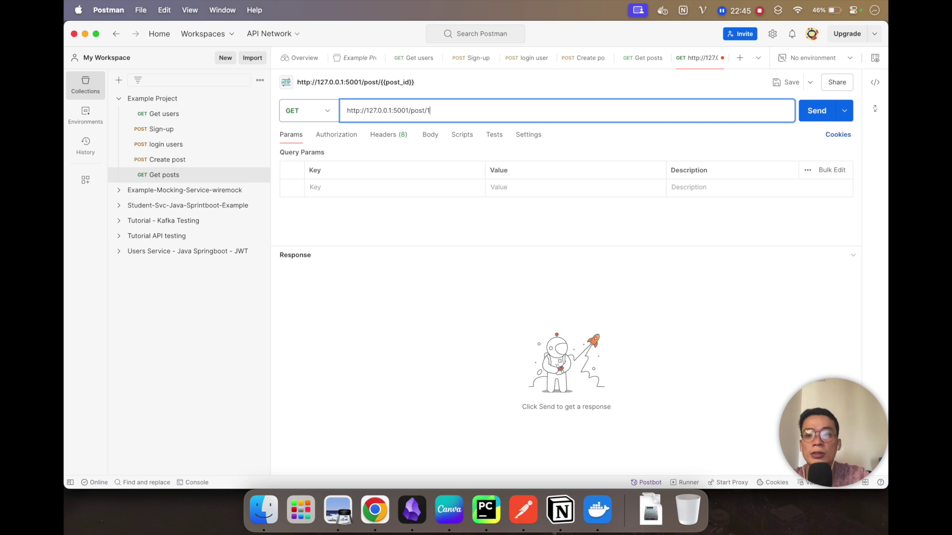
pyautogui.click(389, 134)
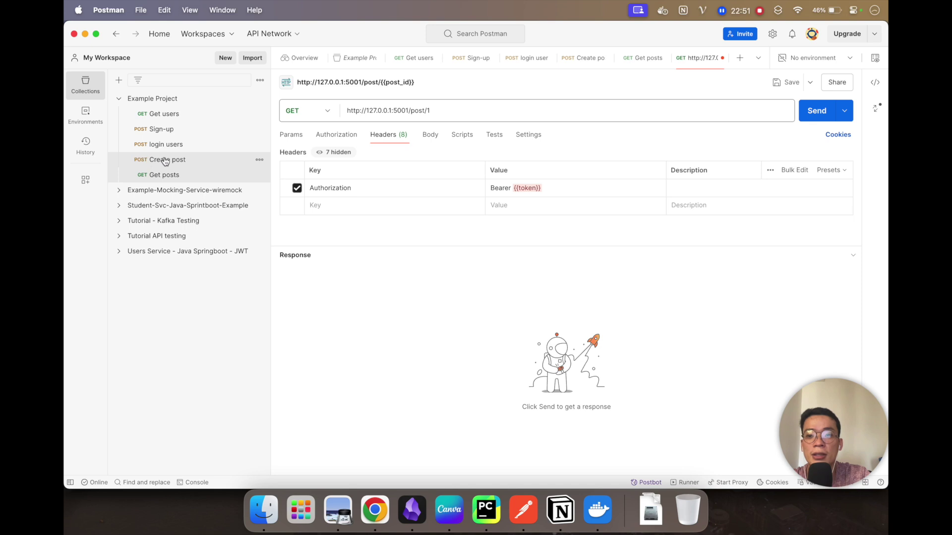
# Step: Copy the Bearer token from Create post's Authorization header
pyautogui.click(155, 159)
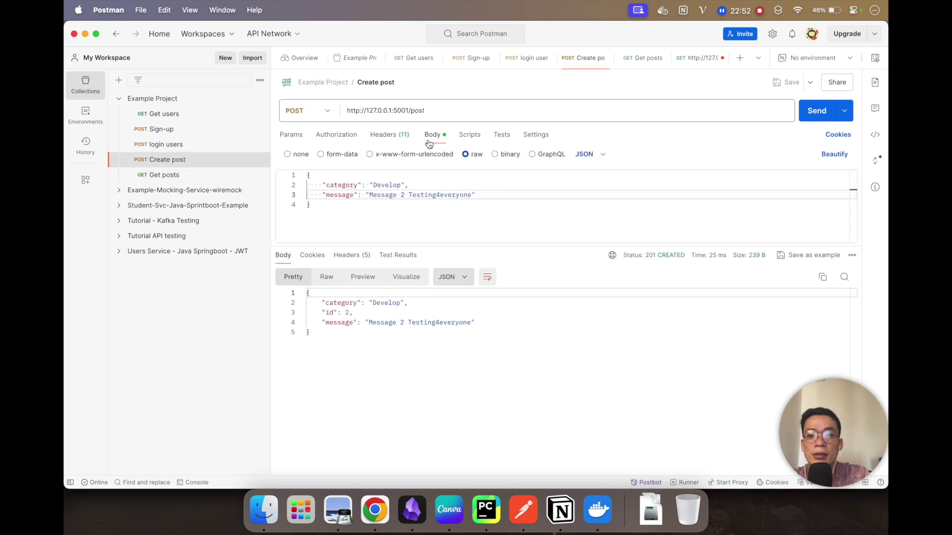
pyautogui.click(429, 142)
pyautogui.click(389, 134)
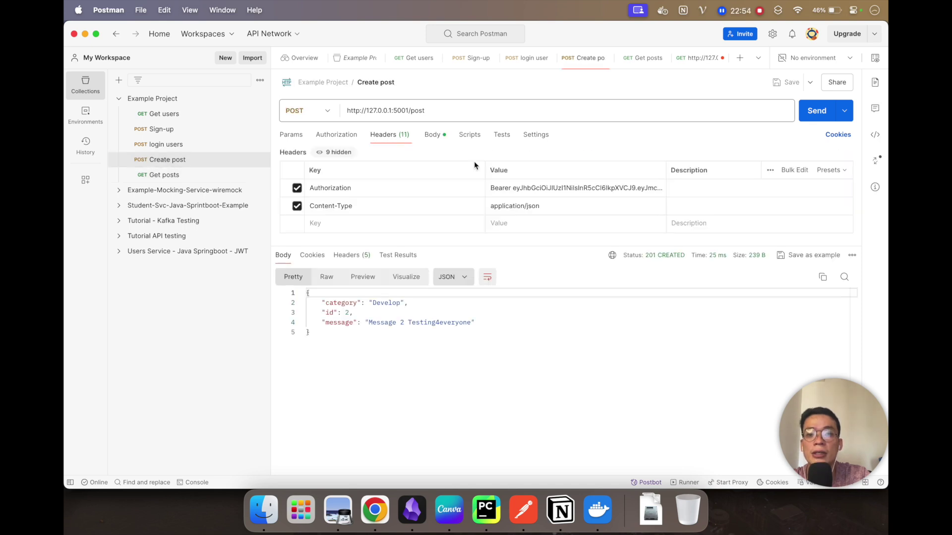
pyautogui.click(529, 187)
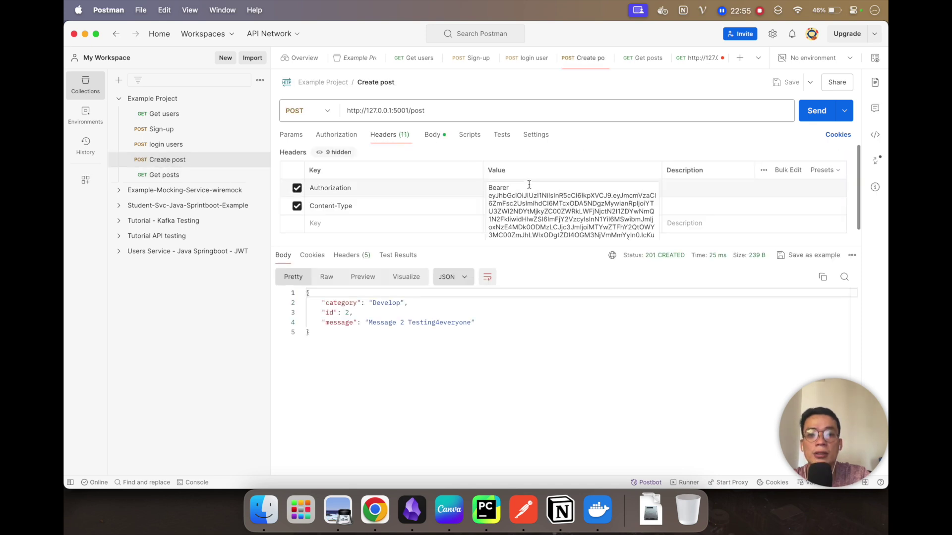
pyautogui.press('super+a')
# Step: Paste the real Bearer token over 'Bearer {{token}}' in the post-by-ID request's Authorization header
pyautogui.click(159, 175)
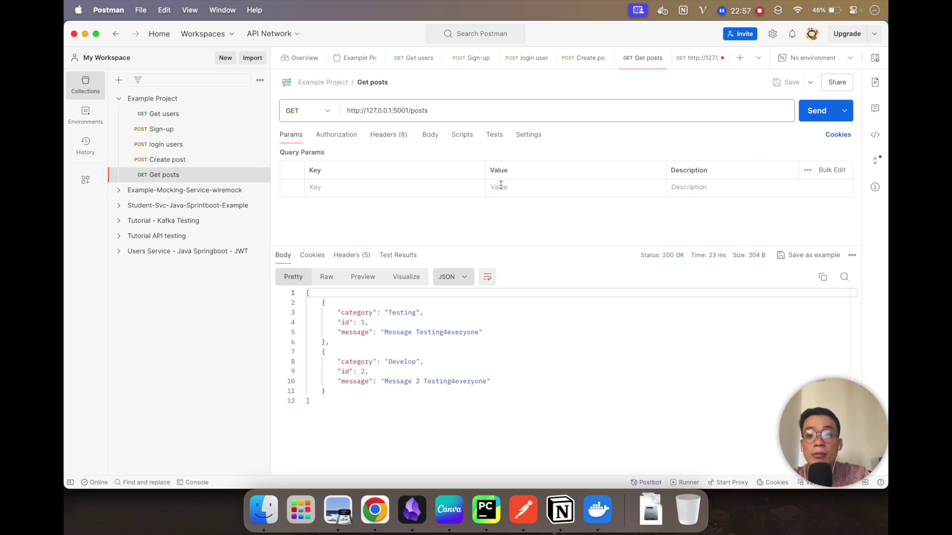
pyautogui.click(501, 186)
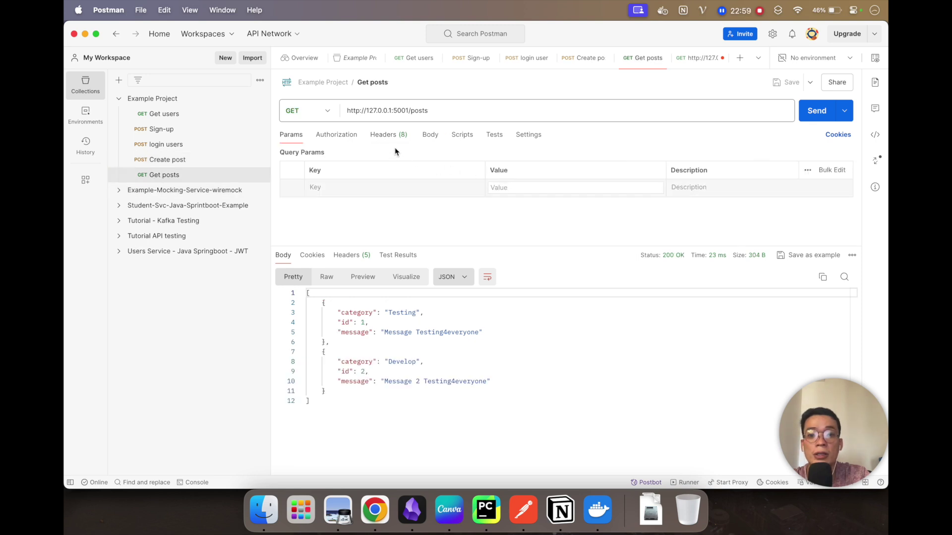
pyautogui.click(392, 135)
pyautogui.click(496, 187)
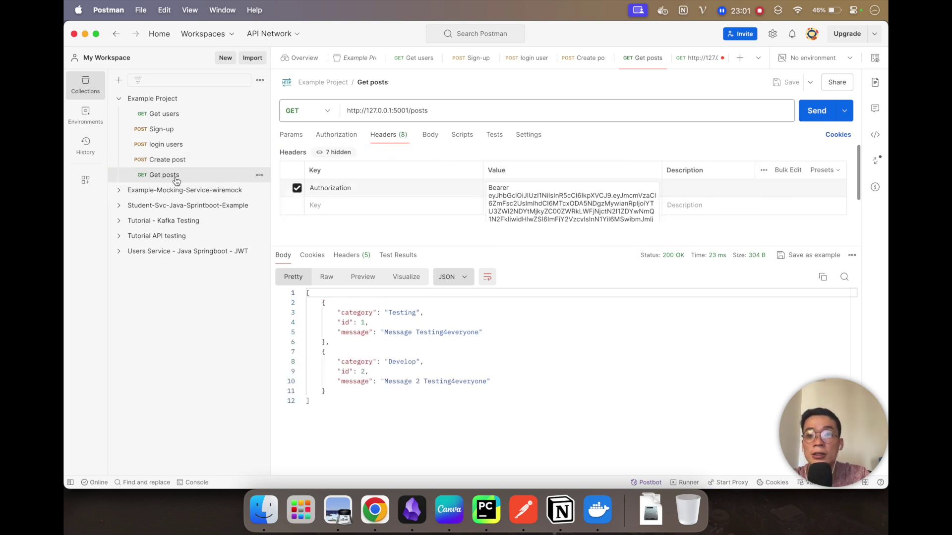
pyautogui.click(694, 59)
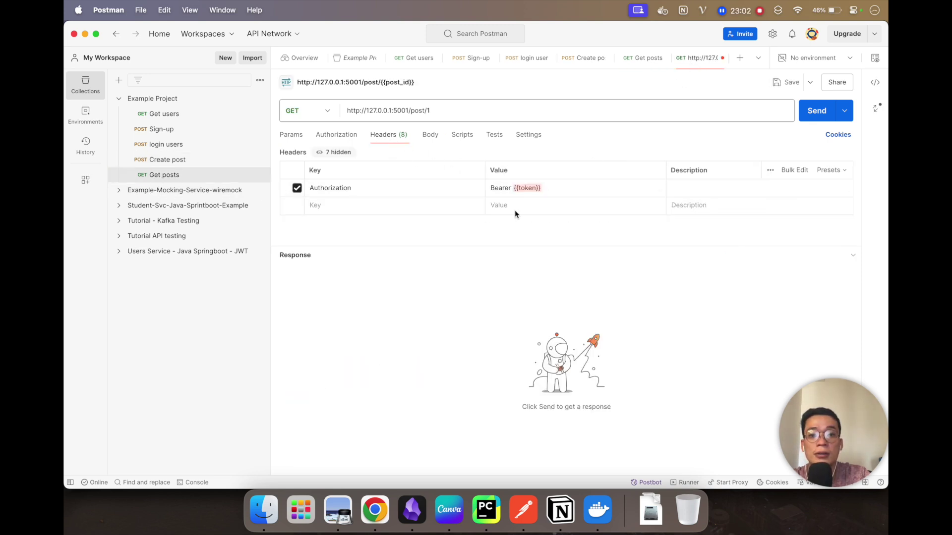
pyautogui.click(533, 187)
pyautogui.press('super+a')
pyautogui.press('super+v')
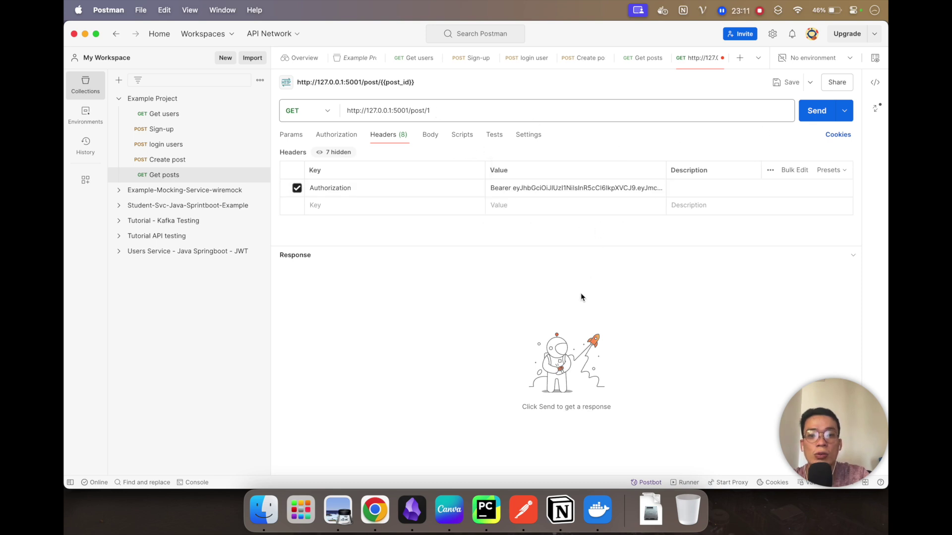
# Step: Send the request for post 1, then for post 2, returning the Develop post
pyautogui.click(816, 112)
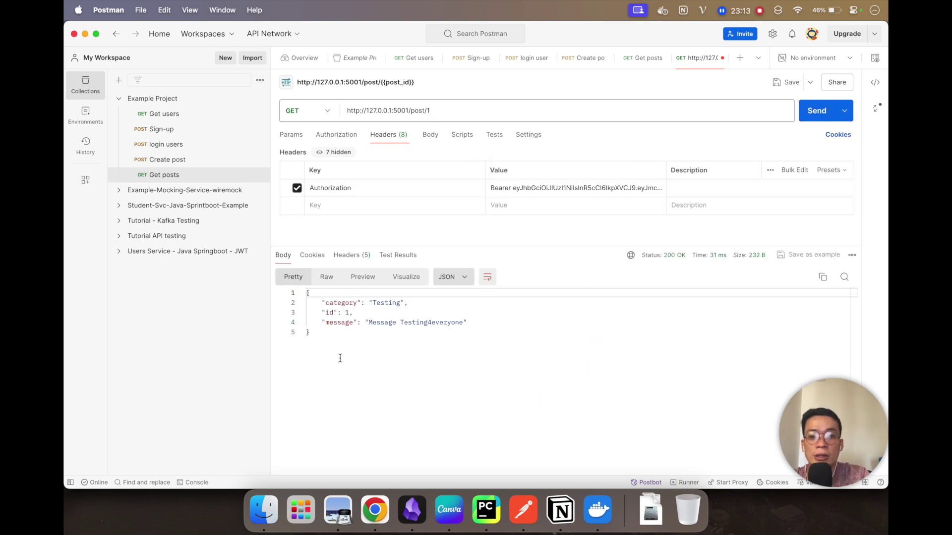
pyautogui.click(448, 110)
pyautogui.write('2')
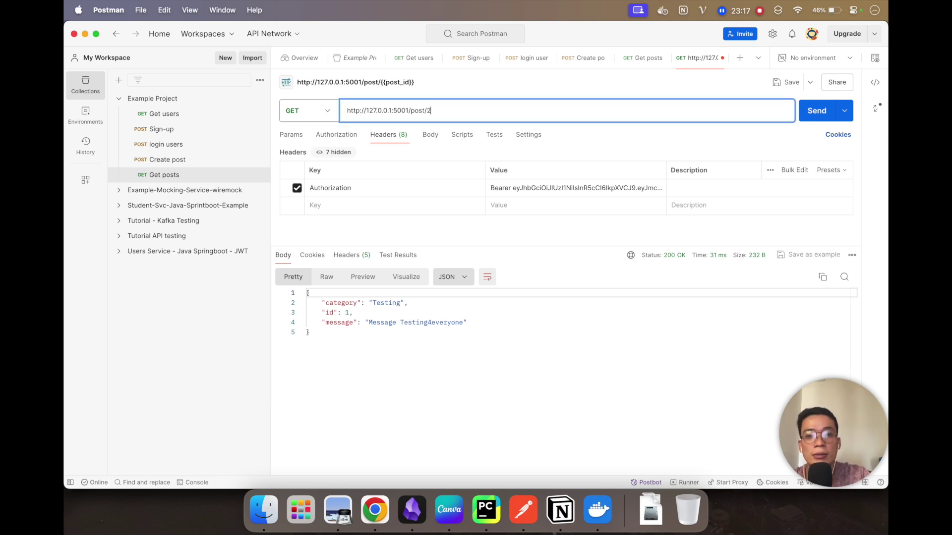
pyautogui.click(813, 110)
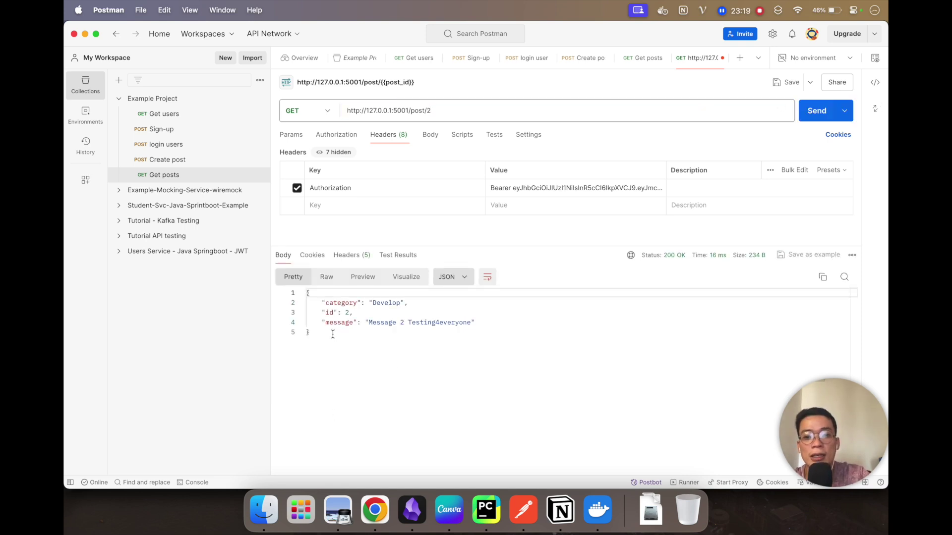
# Step: Change the URL to /post/20 and send, getting 404 Post not found
pyautogui.click(364, 331)
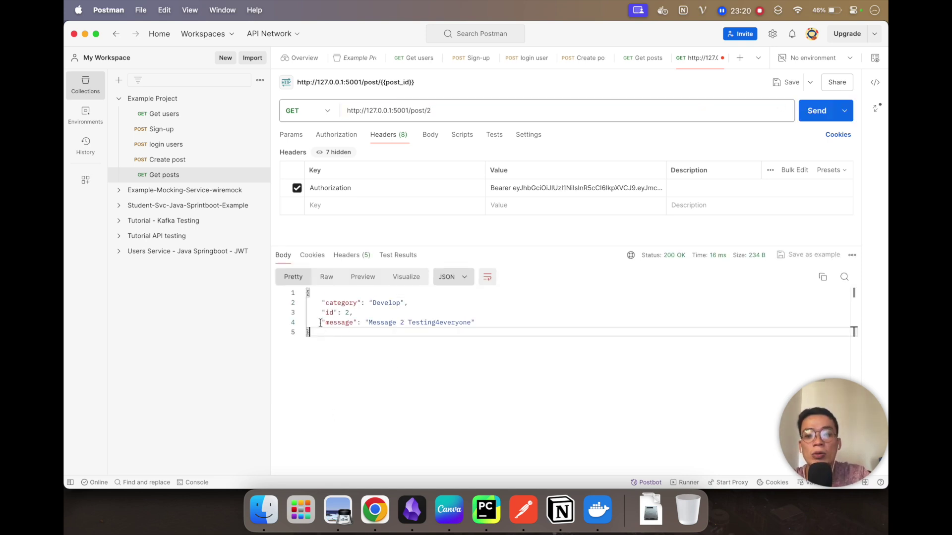
pyautogui.press('super+a')
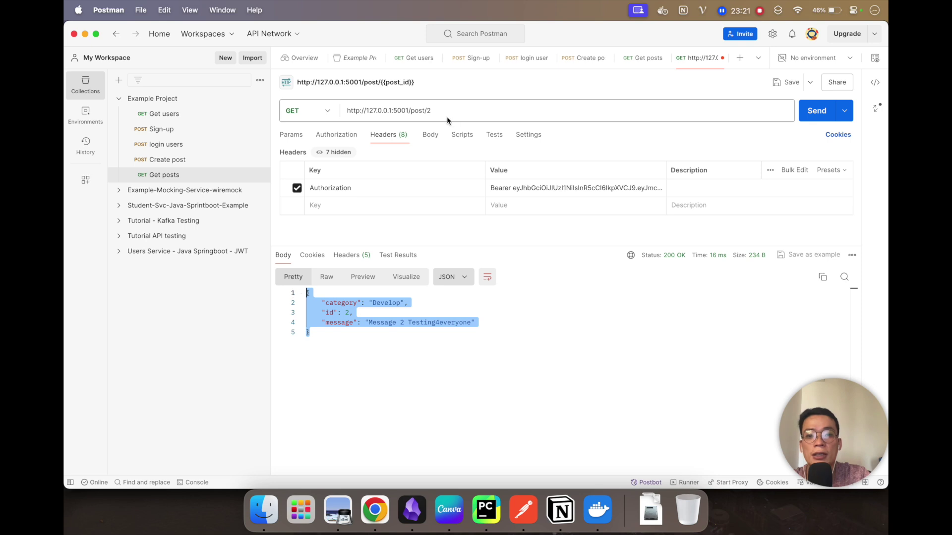
pyautogui.click(442, 115)
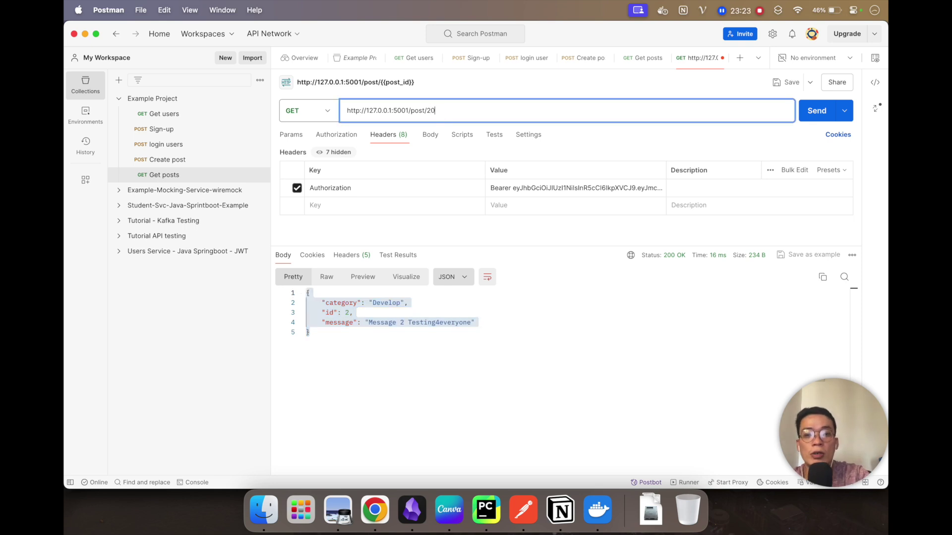
pyautogui.click(812, 110)
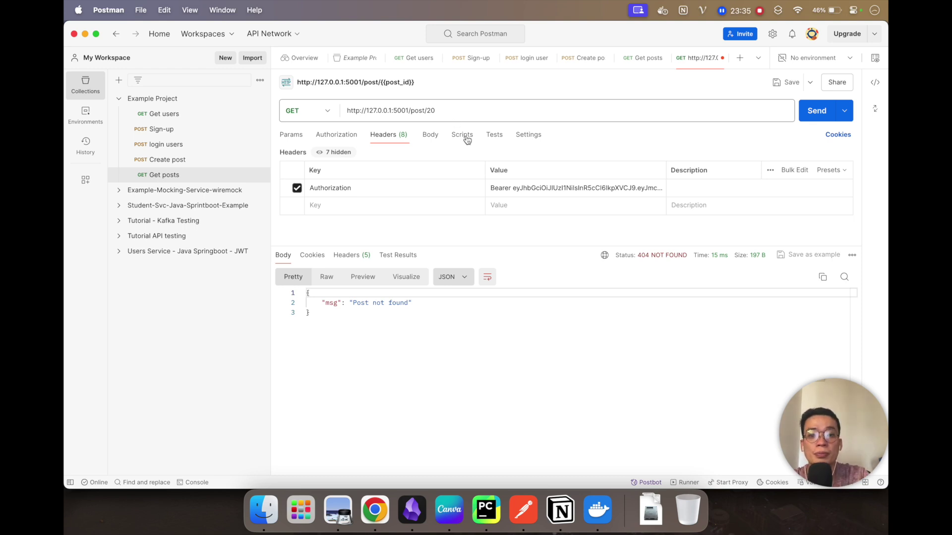
# Step: Name the post 20 request 'Get post by ID' and save it to Example Project
pyautogui.click(453, 109)
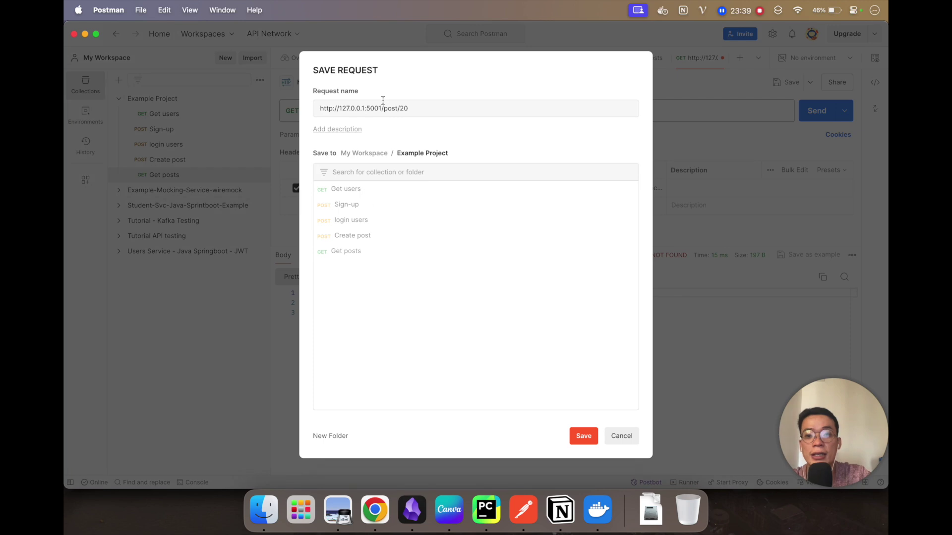
pyautogui.click(382, 105)
pyautogui.press('super+a')
pyautogui.write('Ge')
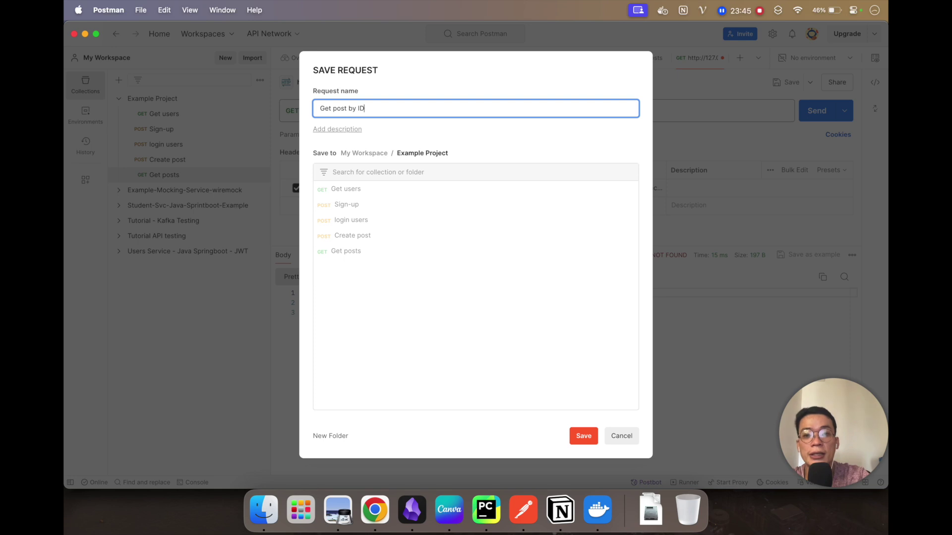
pyautogui.press('Return')
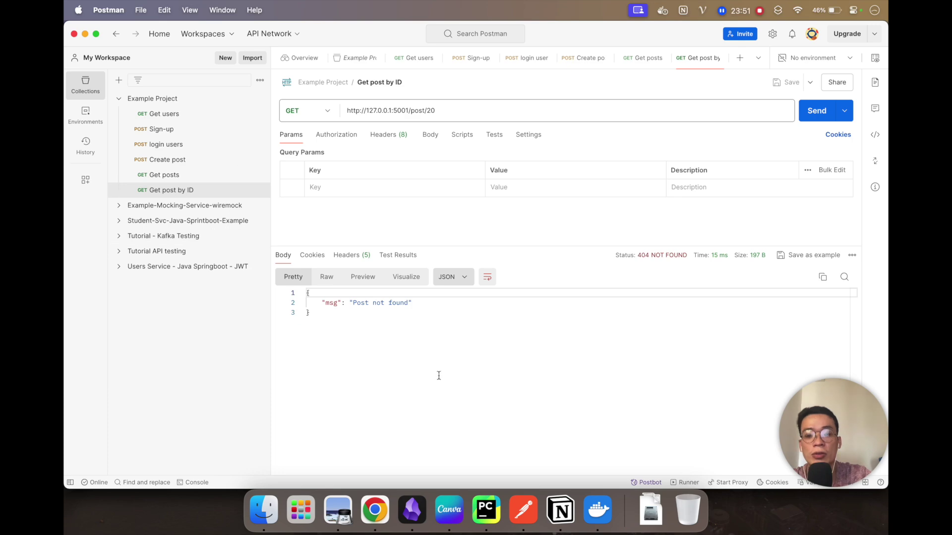
pyautogui.click(498, 513)
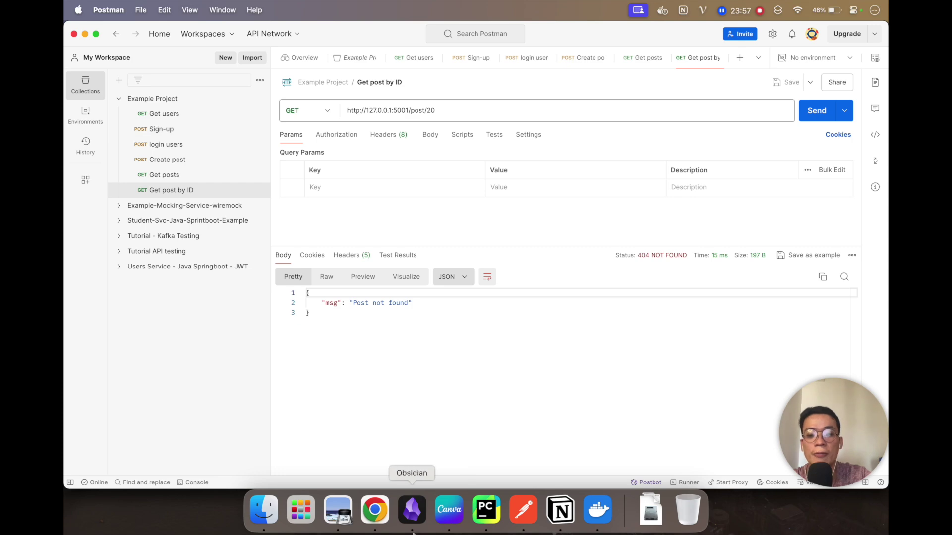
pyautogui.click(387, 513)
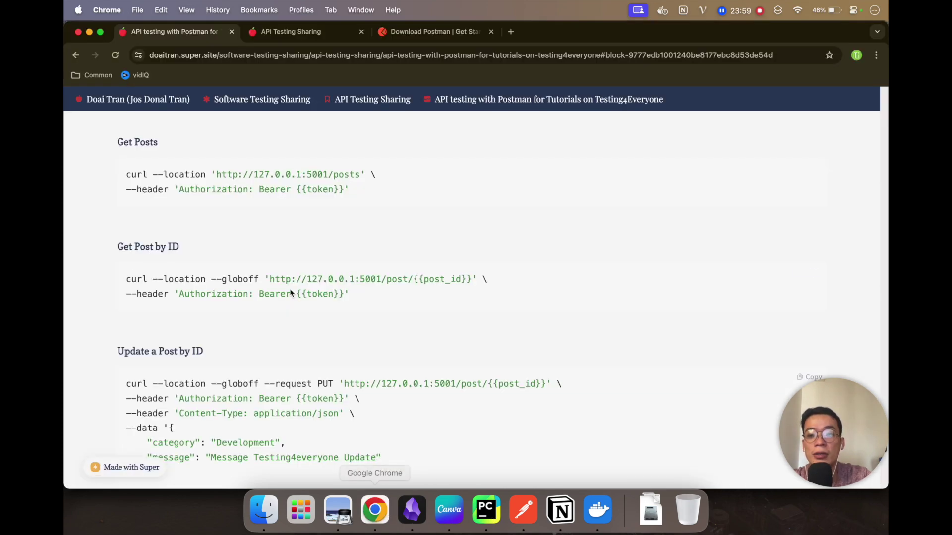
pyautogui.scroll(-5, 231, 328)
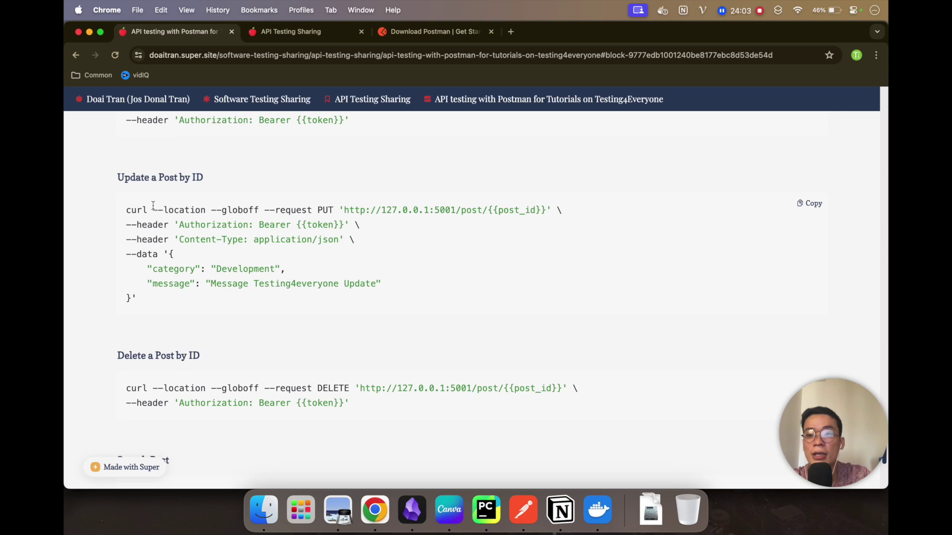
pyautogui.press('super+Tab')
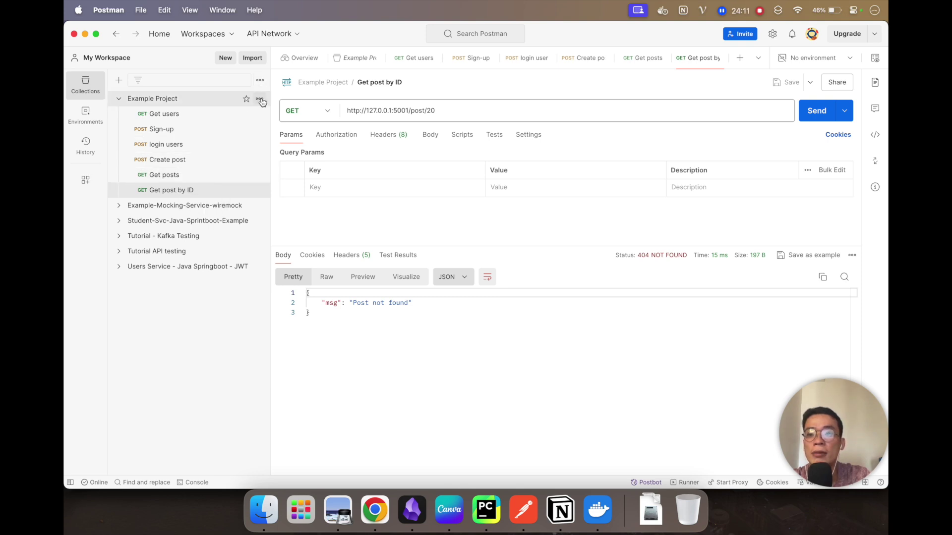
# Step: Add a New Request to Example Project and set its method to PUT
pyautogui.click(260, 99)
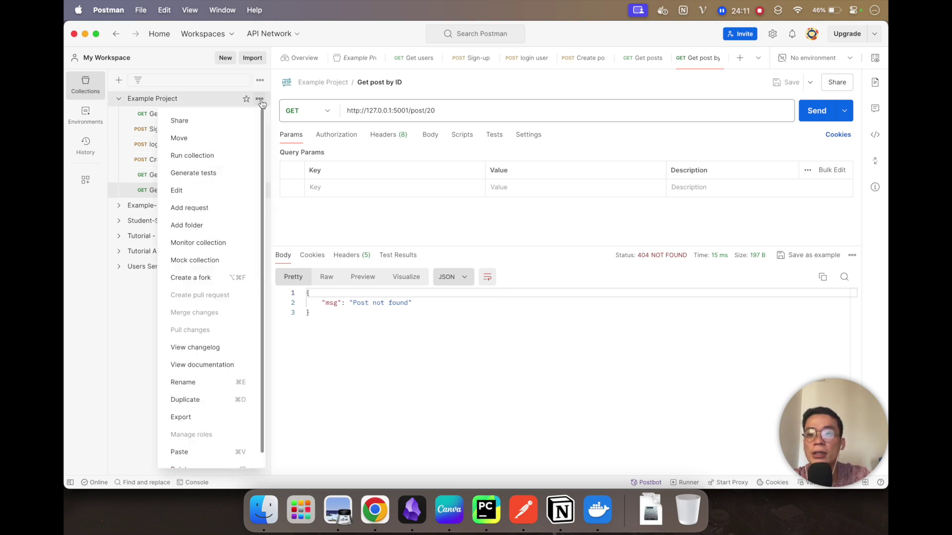
pyautogui.click(196, 208)
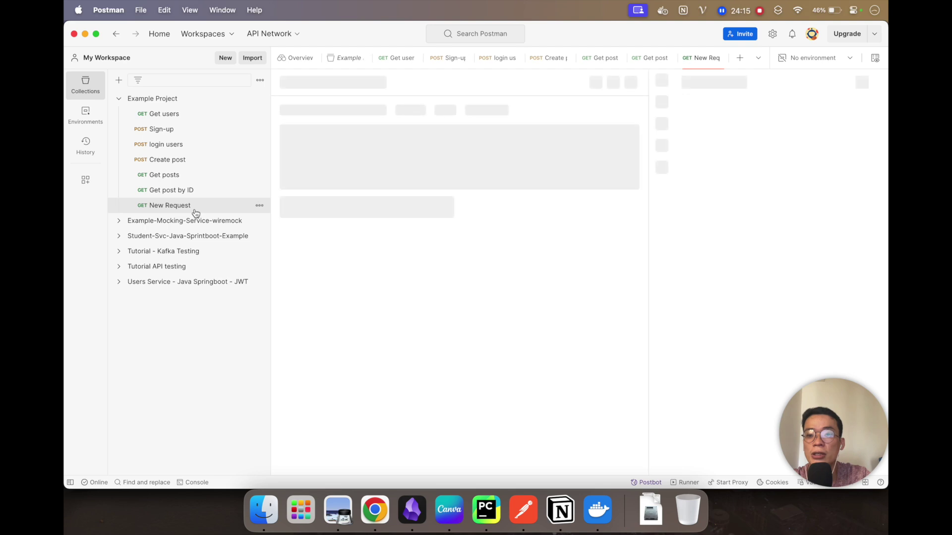
pyautogui.click(298, 110)
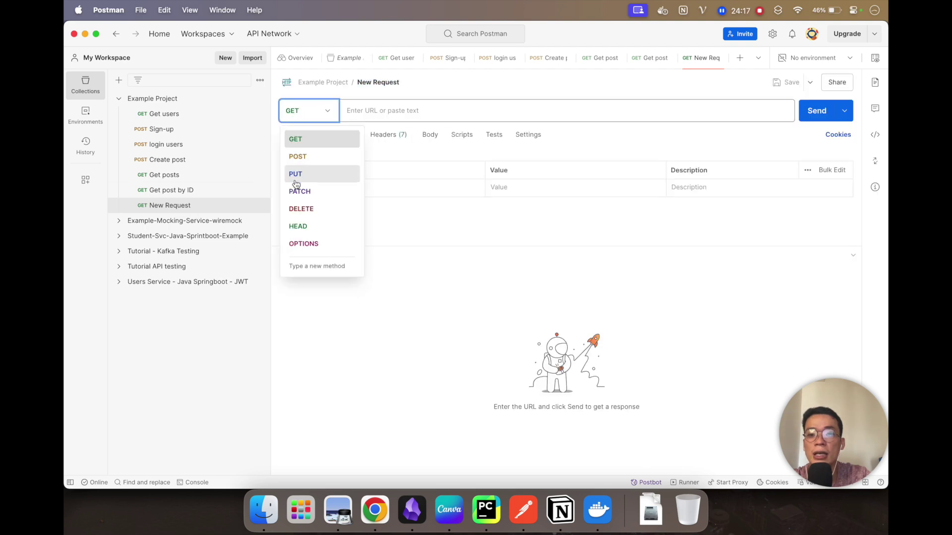
pyautogui.click(295, 174)
pyautogui.press('super+Tab')
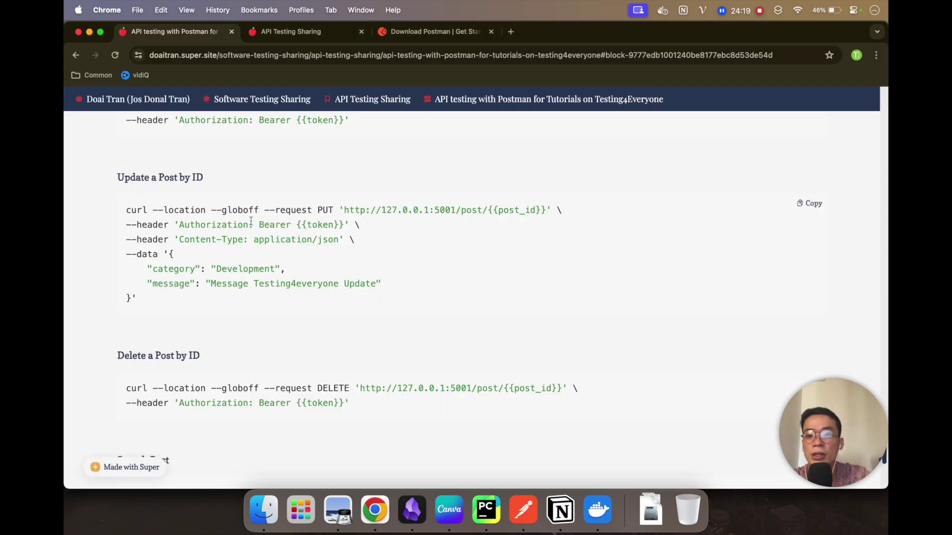
pyautogui.moveTo(342, 209); pyautogui.dragTo(546, 211)
pyautogui.press('super+c')
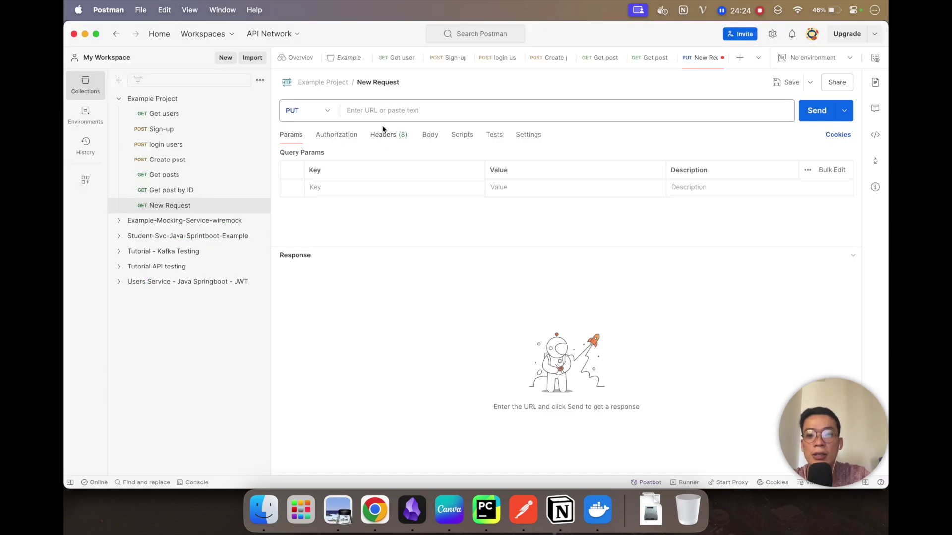
pyautogui.click(386, 111)
pyautogui.press('super+v')
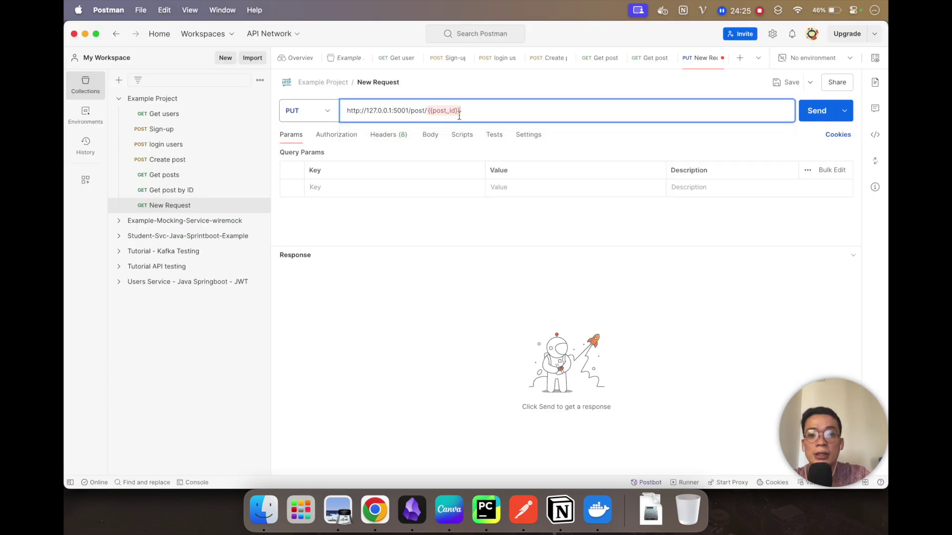
pyautogui.press('BackSpace')
pyautogui.press('BackSpace')
pyautogui.press('BackSpace')
pyautogui.press('BackSpace')
pyautogui.press('BackSpace')
pyautogui.press('BackSpace')
pyautogui.press('BackSpace')
pyautogui.press('BackSpace')
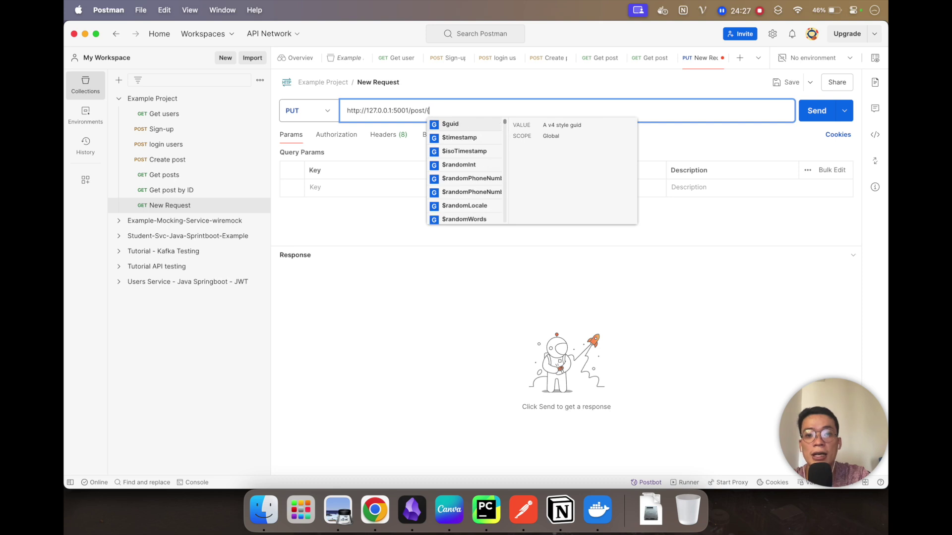
pyautogui.write('1')
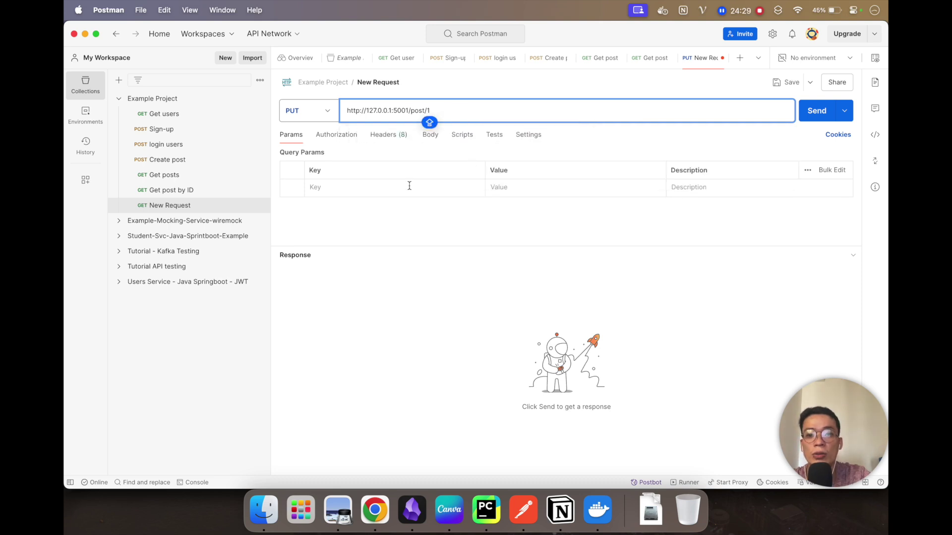
# Step: Add a header with key Authorization, copied from the tutorial's curl example
pyautogui.click(387, 137)
pyautogui.press('super+Tab')
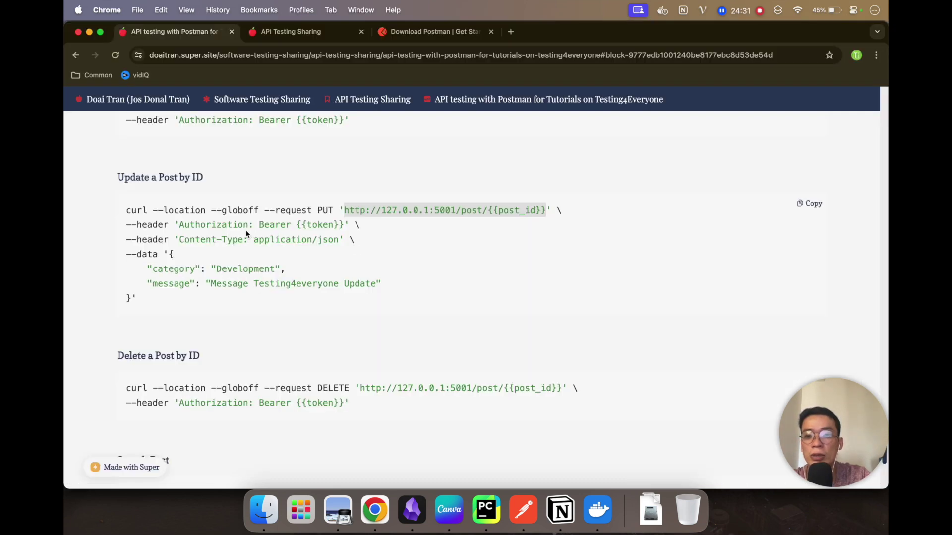
pyautogui.doubleClick(202, 226)
pyautogui.press('super+c')
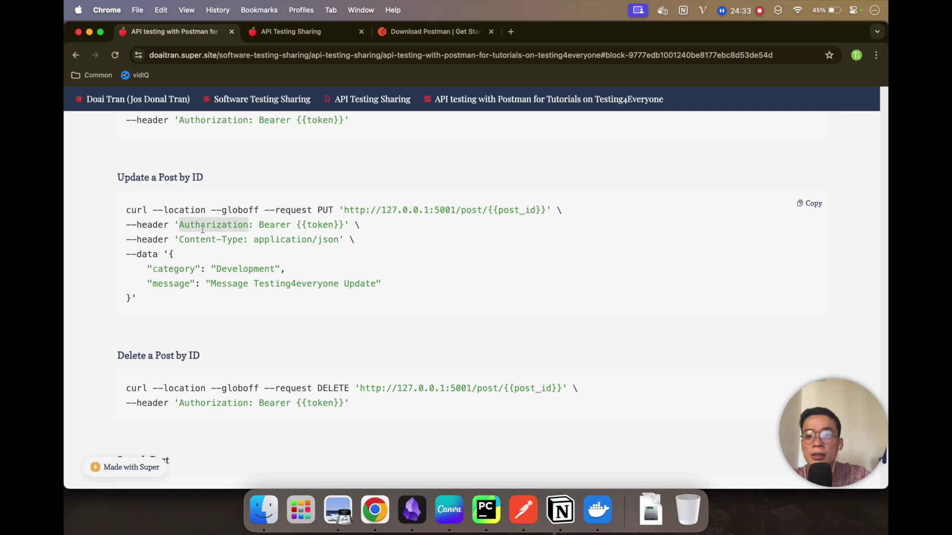
pyautogui.press('super+Tab')
pyautogui.click(385, 186)
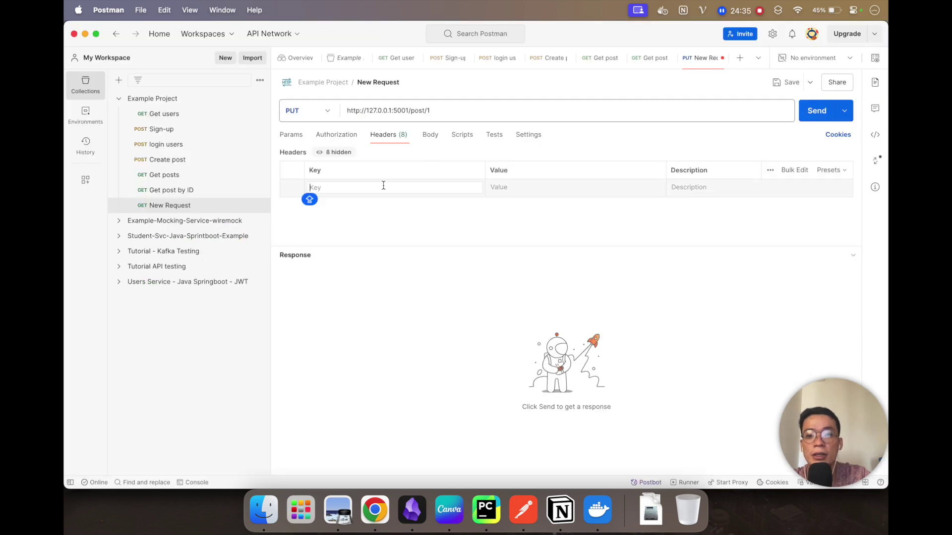
pyautogui.press('super+v')
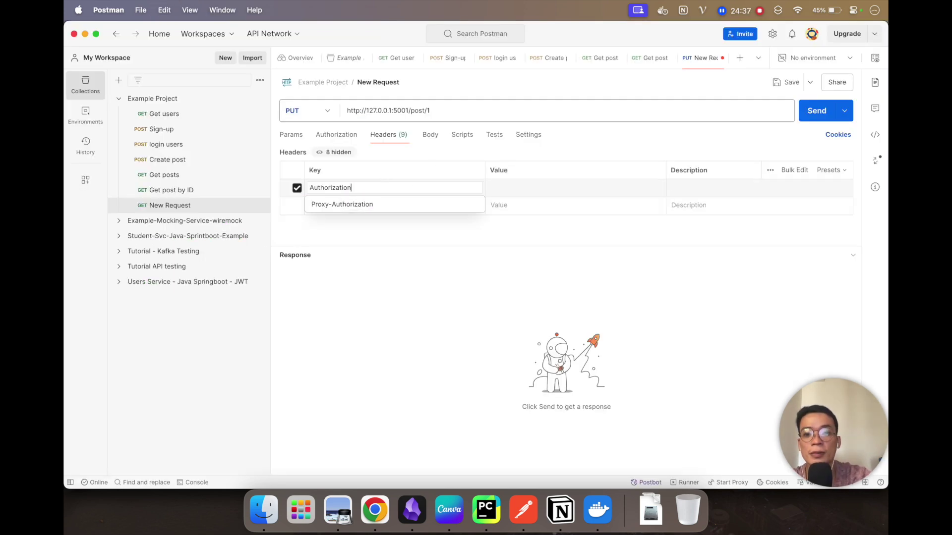
pyautogui.press('Tab')
# Step: Set the Authorization header value to the Bearer token copied from Get post by ID
pyautogui.click(198, 191)
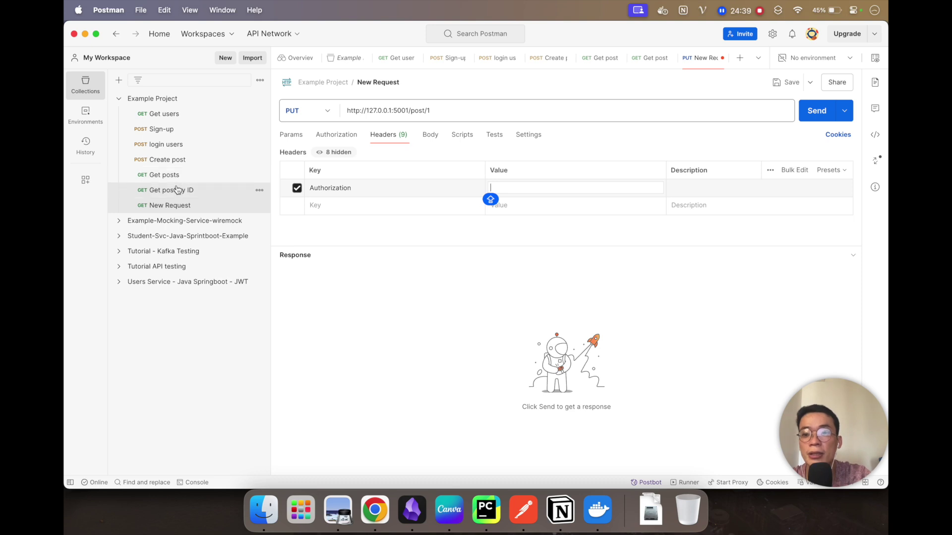
pyautogui.click(388, 134)
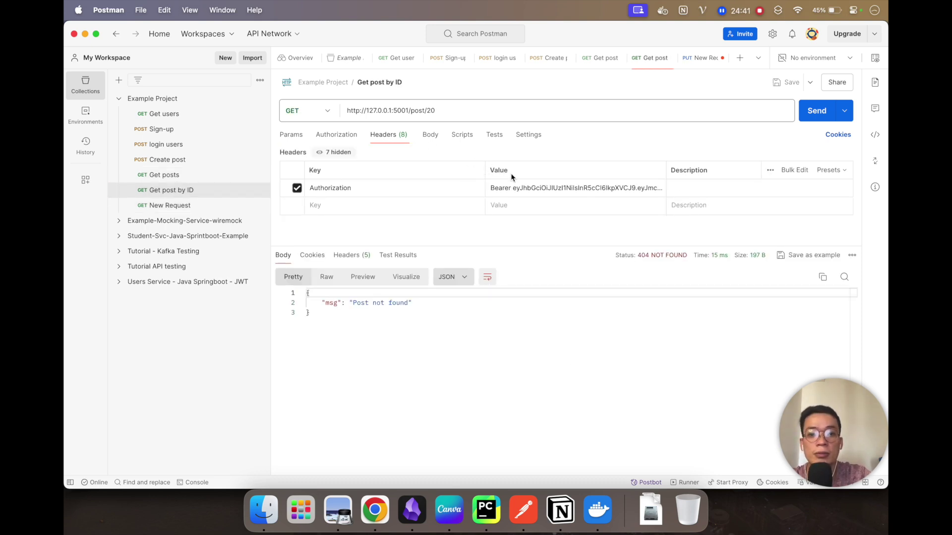
pyautogui.click(514, 187)
pyautogui.press('super+a')
pyautogui.press('super+c')
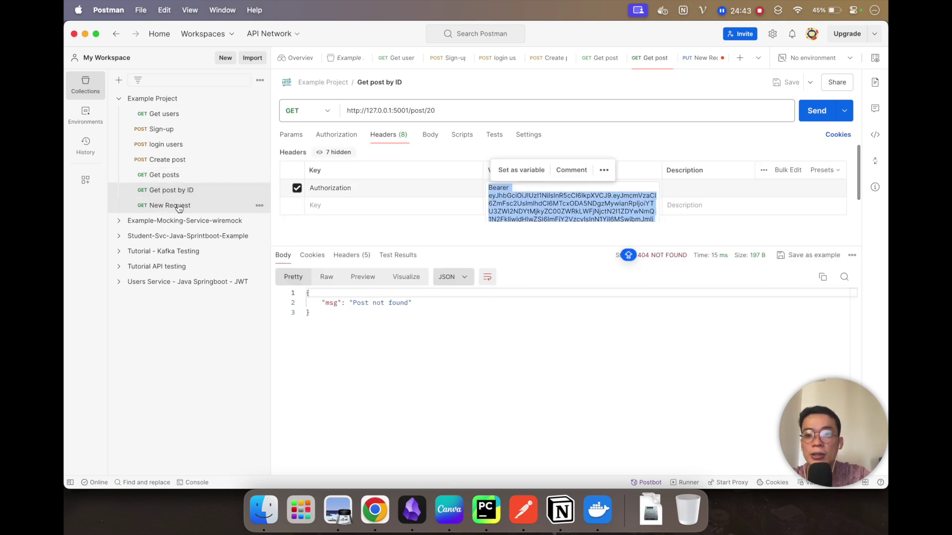
pyautogui.click(170, 205)
pyautogui.click(508, 187)
pyautogui.press('super+v')
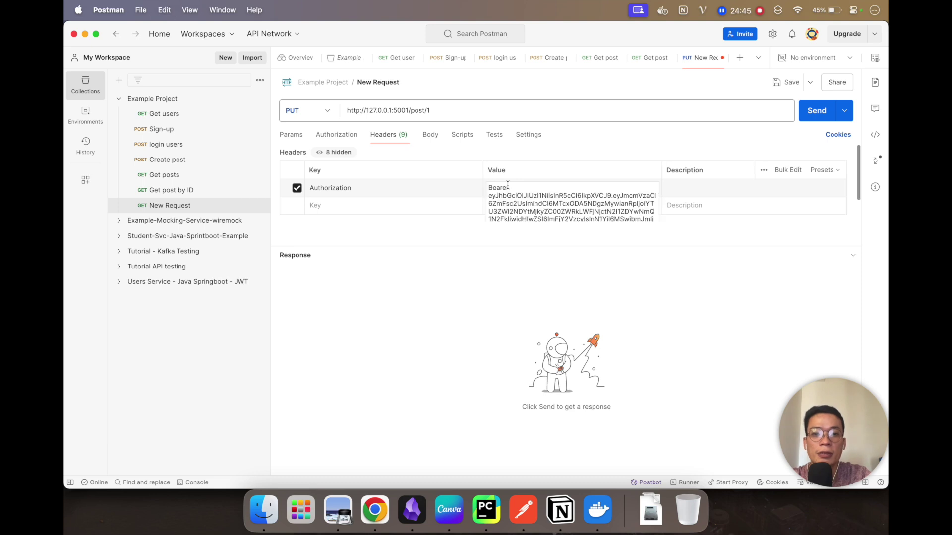
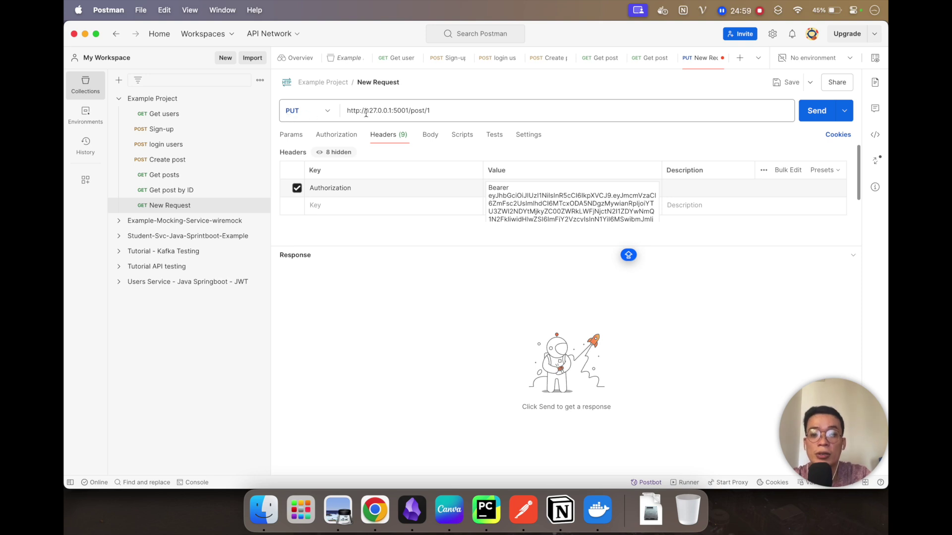
# Step: Paste the docs' update JSON (category Development, message 'Message Testing4everyone Update') as the PUT request's raw JSON body
pyautogui.click(430, 136)
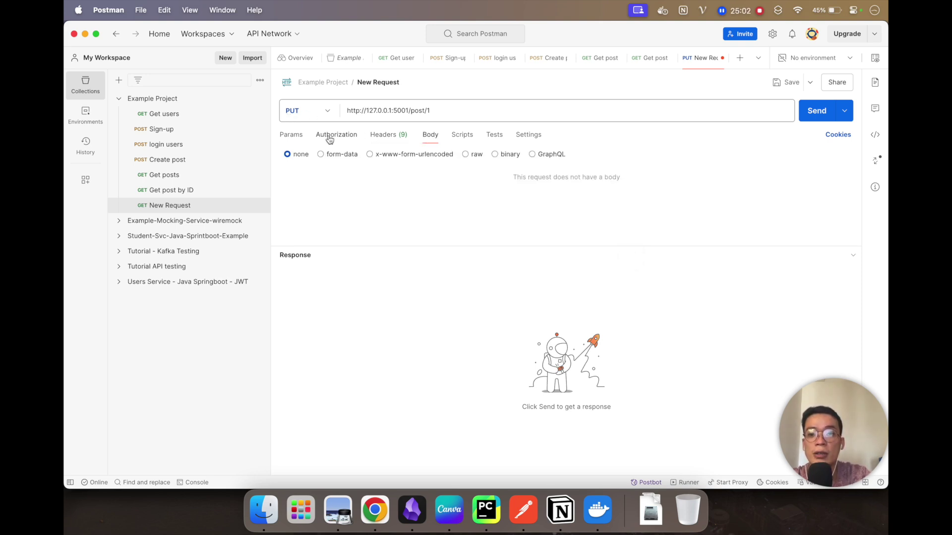
pyautogui.click(477, 156)
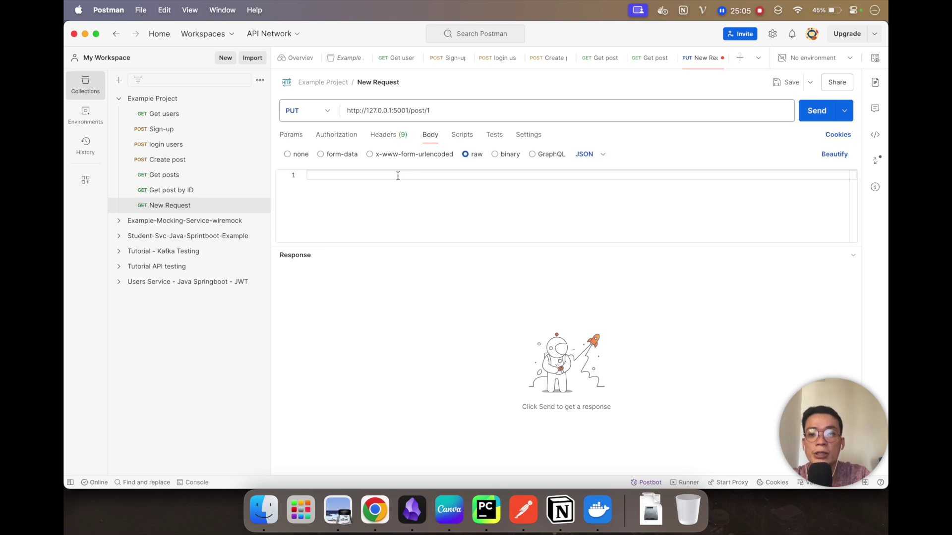
pyautogui.press('super+Tab')
pyautogui.click(250, 313)
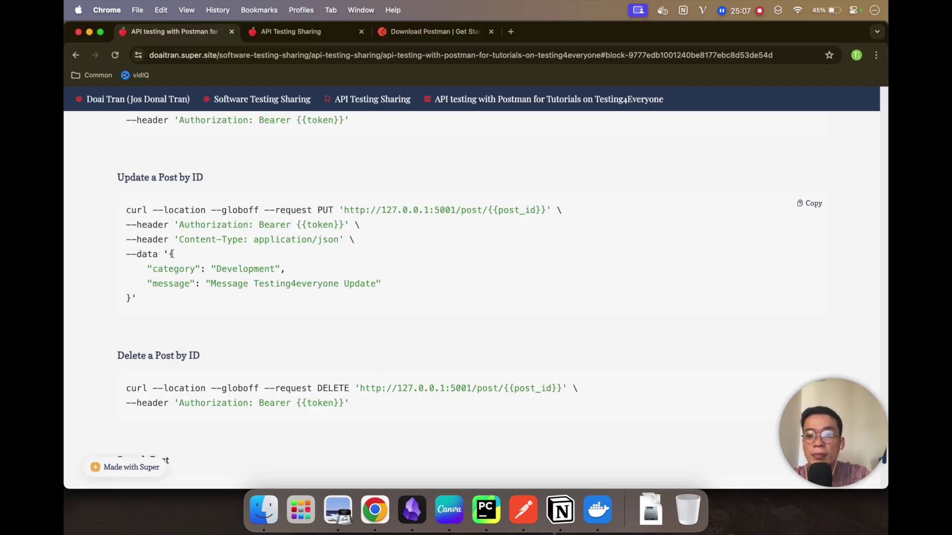
pyautogui.moveTo(171, 253); pyautogui.dragTo(135, 296)
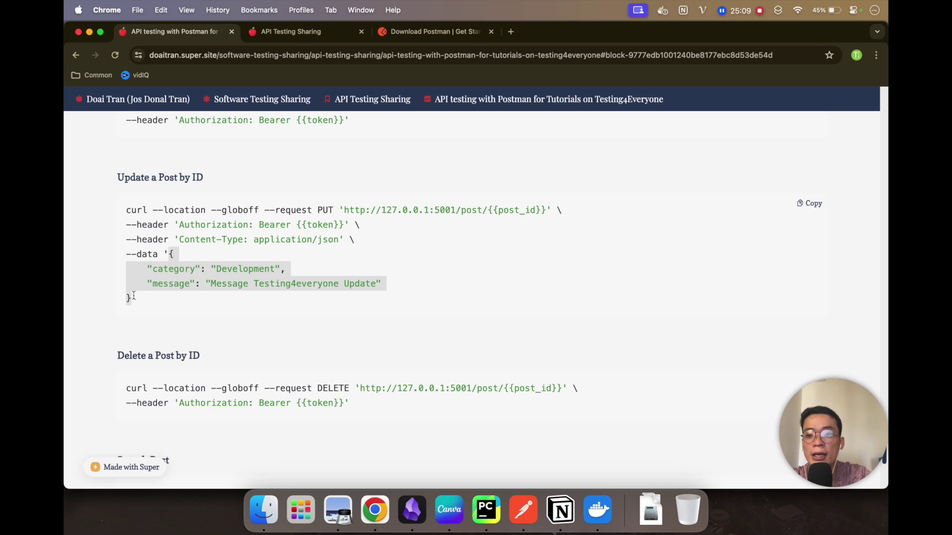
pyautogui.press('super+c')
pyautogui.press('super+Tab')
pyautogui.click(418, 198)
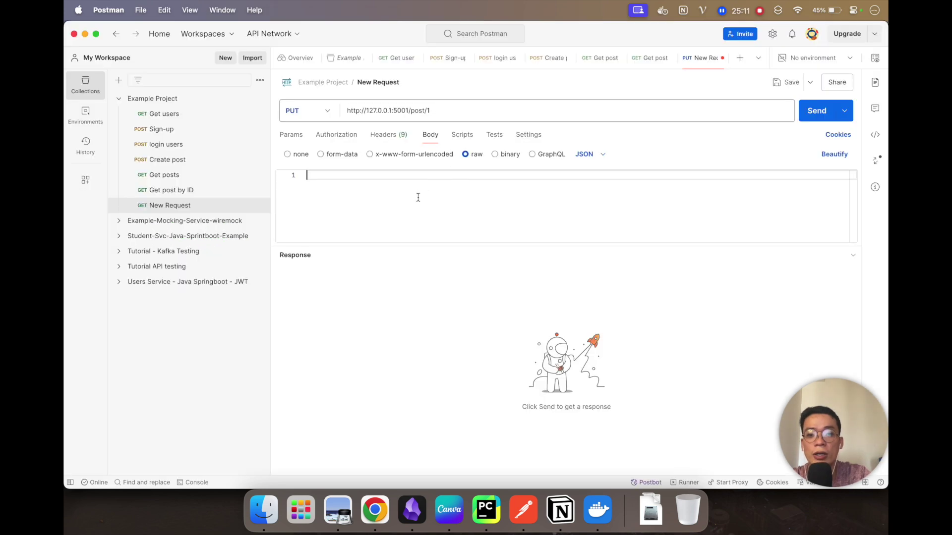
pyautogui.press('super+v')
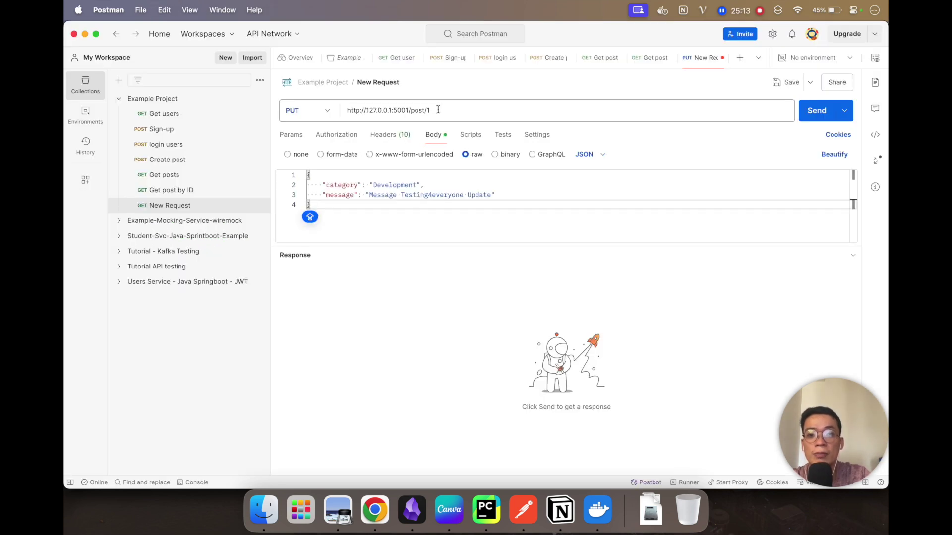
# Step: Re-send Get posts, then send the PUT to /post/1, which returns 400 Invalid input
pyautogui.click(177, 177)
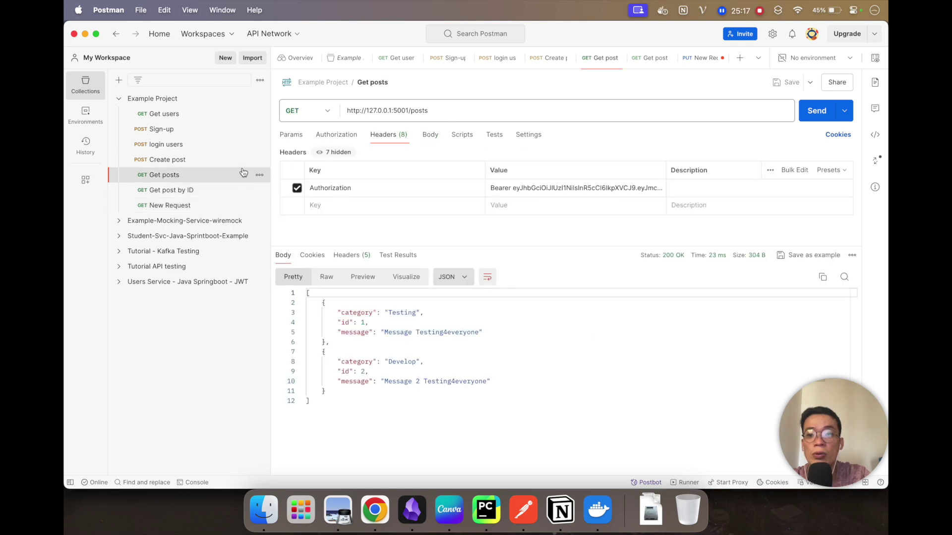
pyautogui.click(815, 111)
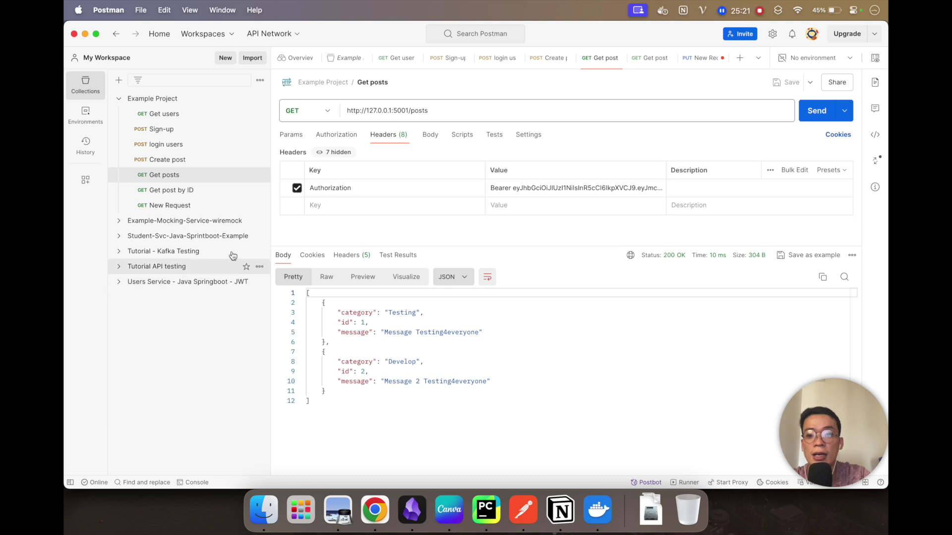
pyautogui.click(699, 58)
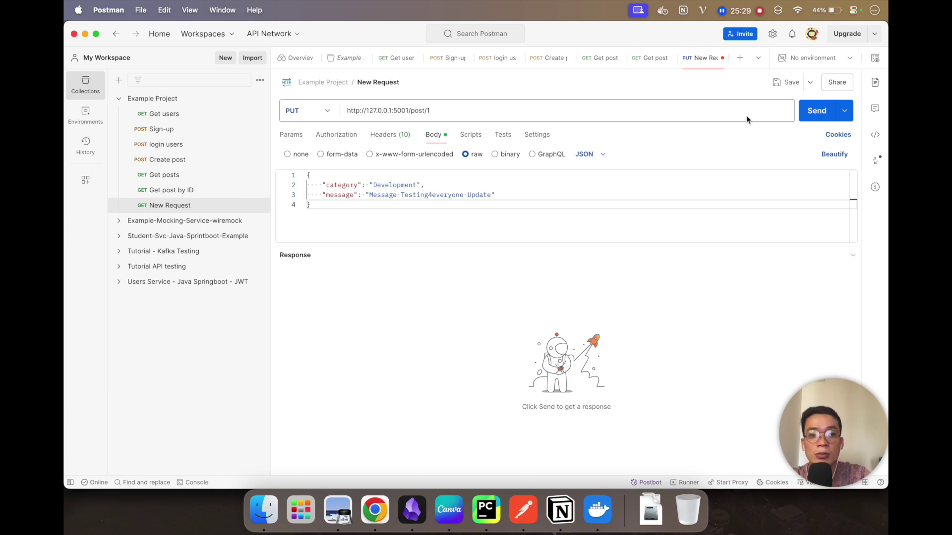
pyautogui.click(819, 113)
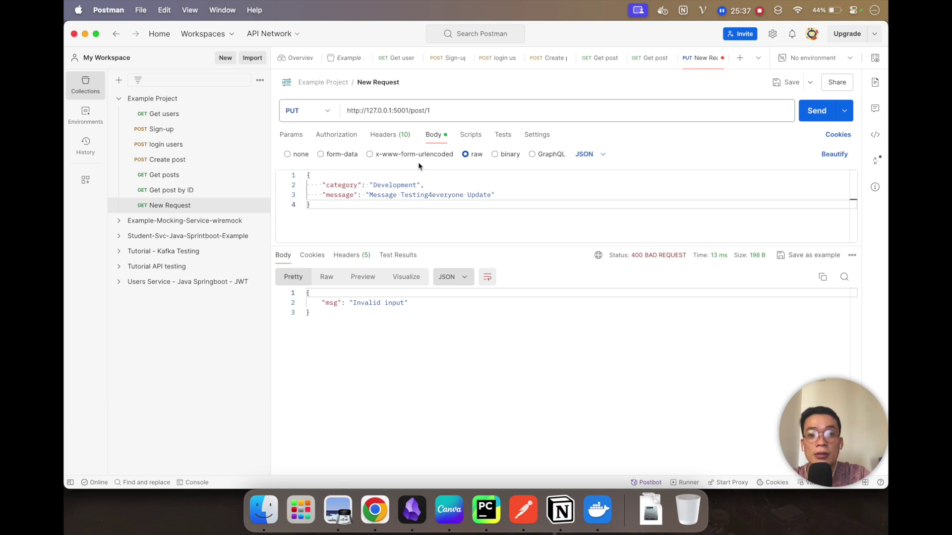
# Step: Review the PUT request's headers and the docs, and re-send Get posts to inspect post 1's values
pyautogui.click(389, 136)
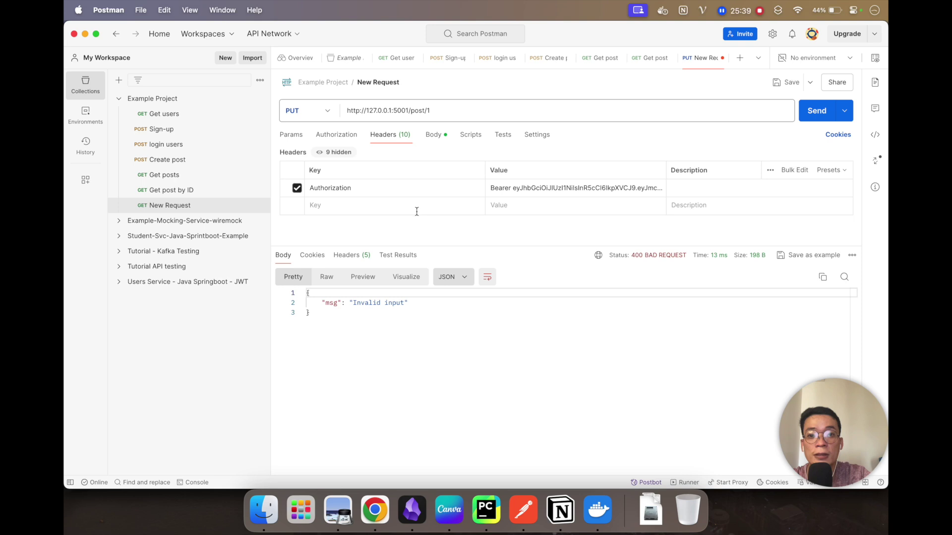
pyautogui.click(438, 141)
pyautogui.press('super+Tab')
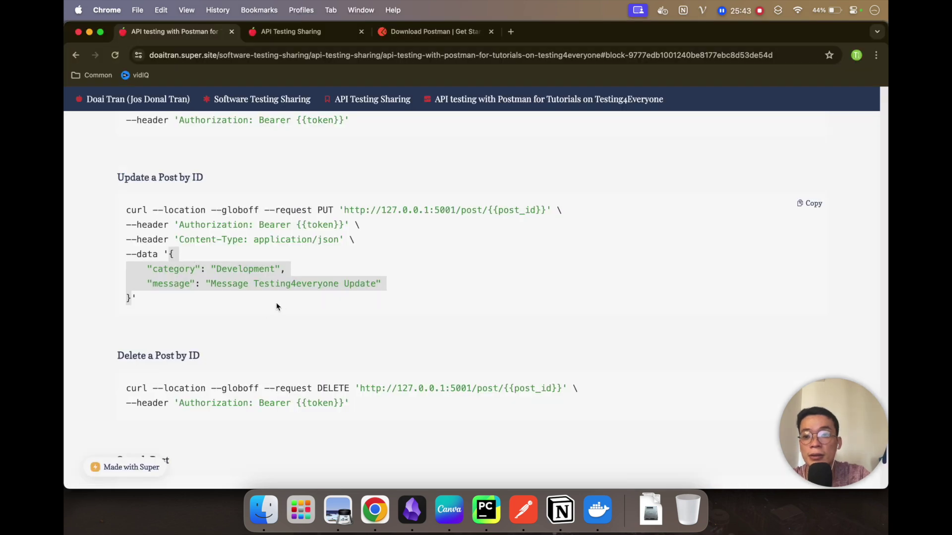
pyautogui.click(289, 280)
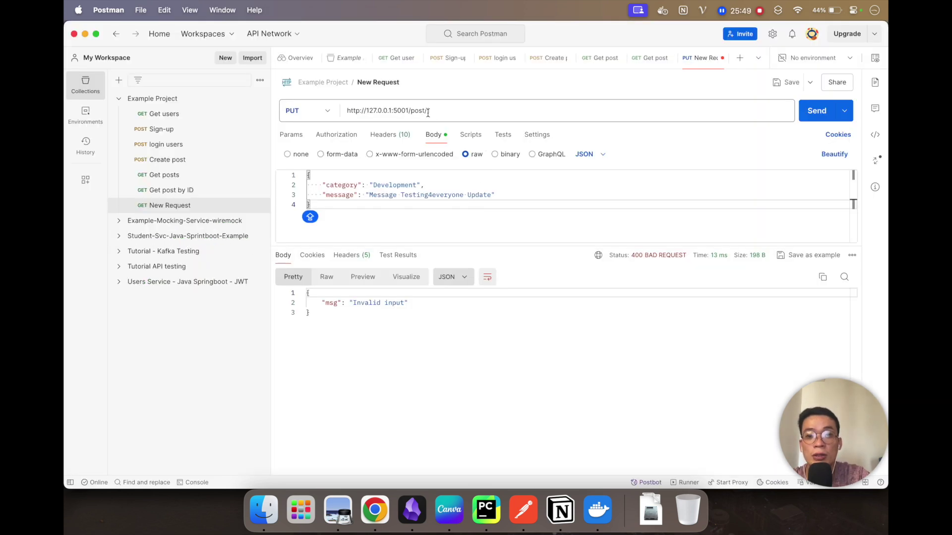
pyautogui.click(171, 176)
pyautogui.click(815, 111)
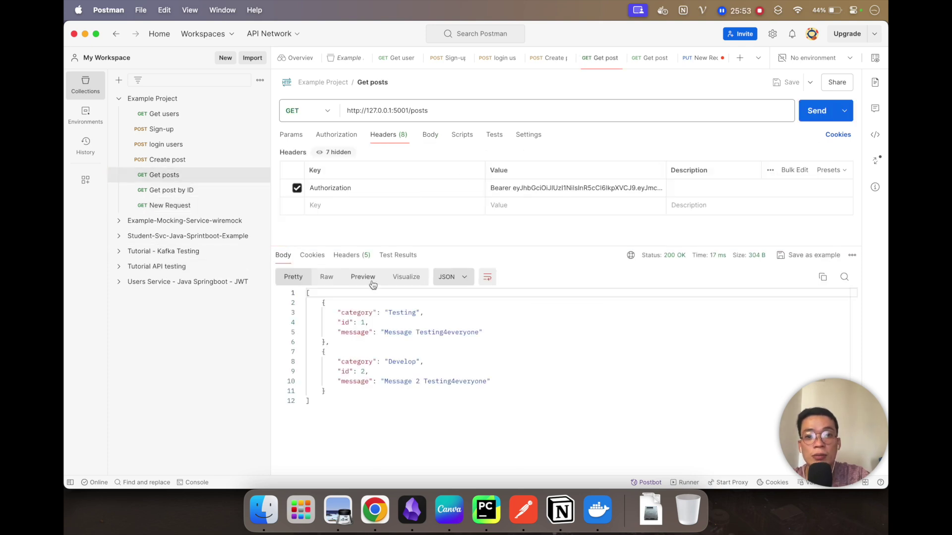
pyautogui.click(369, 322)
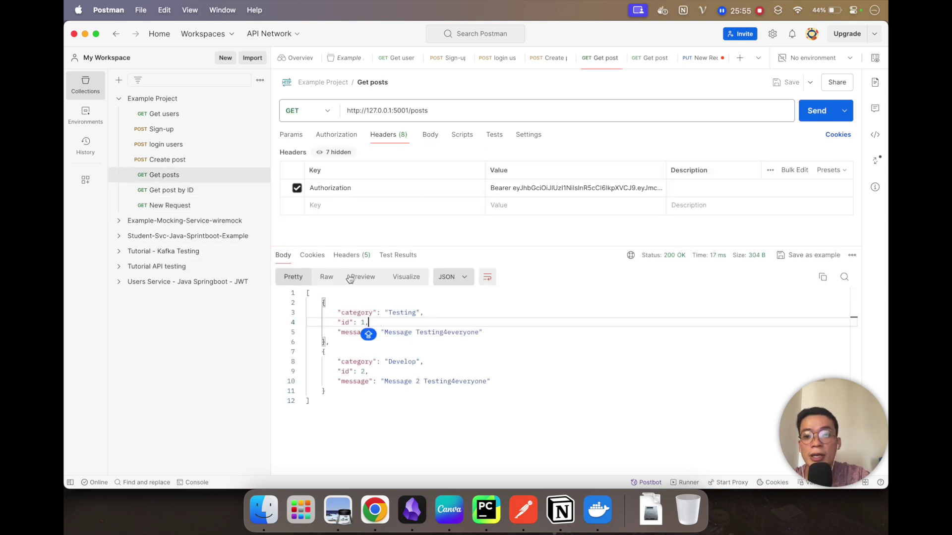
pyautogui.click(210, 206)
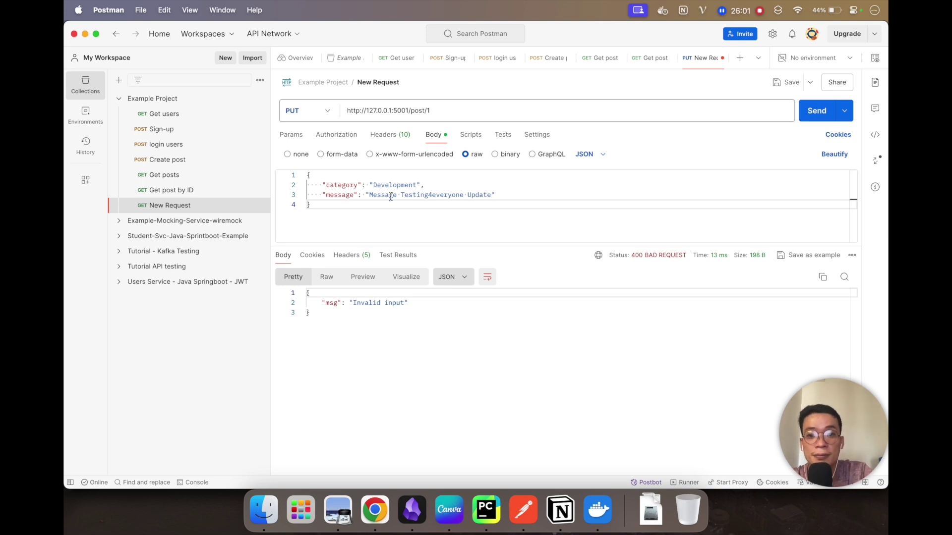
# Step: Copy the accepted category value 'Develop' from the validation code in PyCharm's utils.py
pyautogui.press('super+Tab')
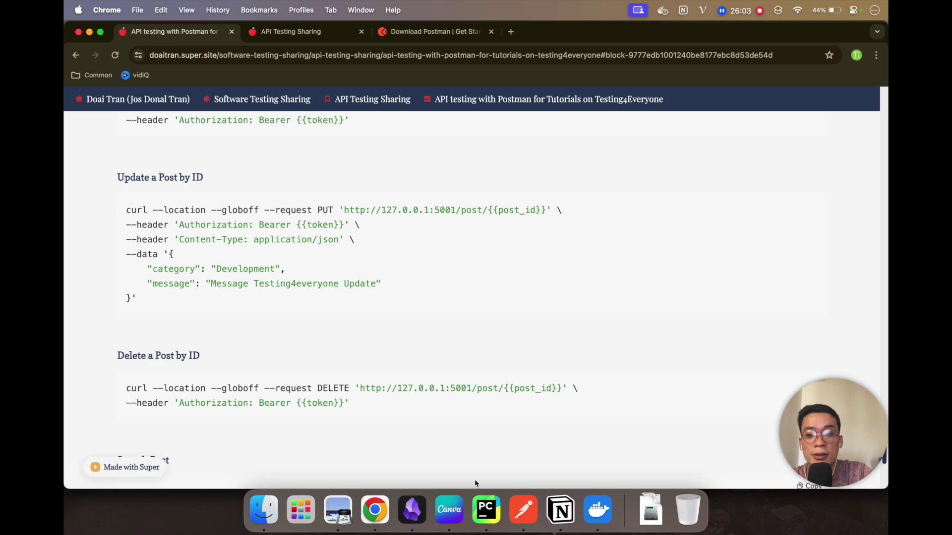
pyautogui.click(487, 511)
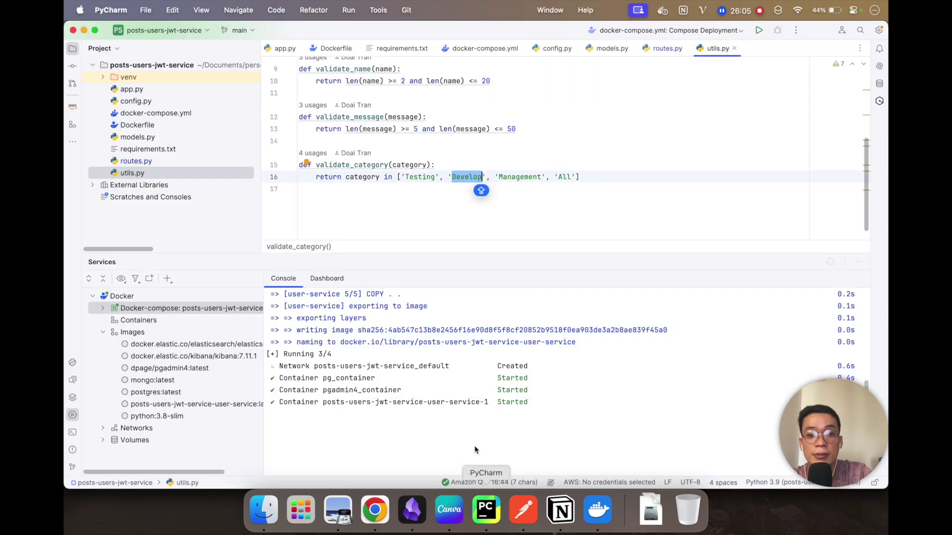
pyautogui.click(468, 182)
pyautogui.doubleClick(467, 179)
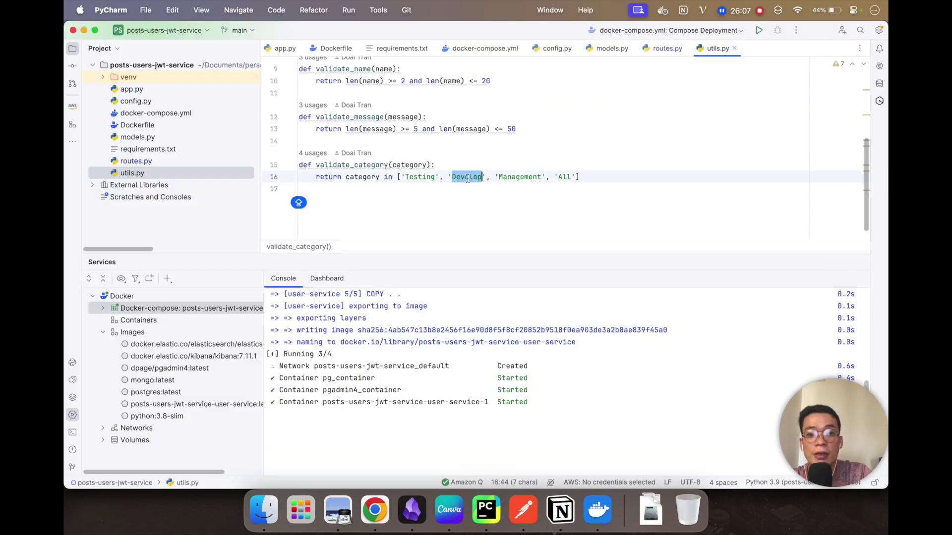
pyautogui.press('super+Tab')
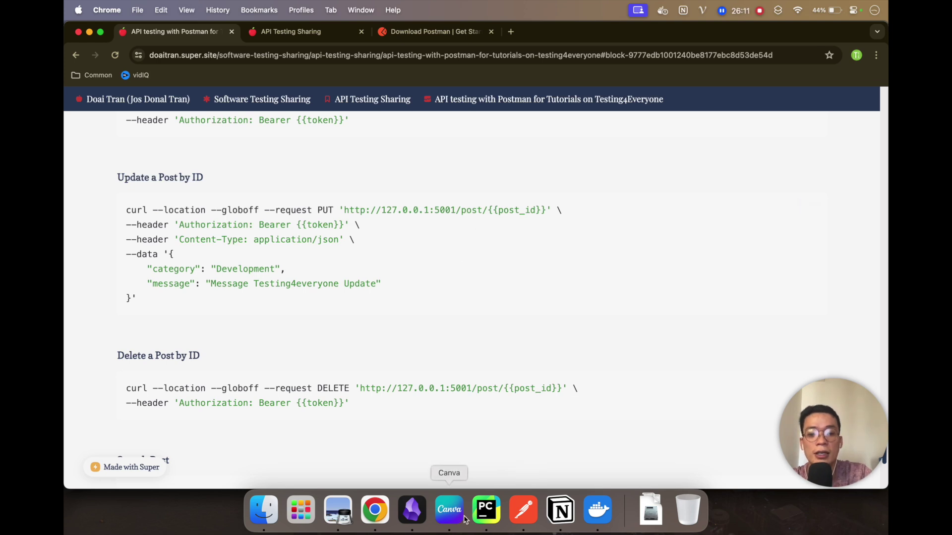
# Step: Change the body's category from Development to Develop, save, and resend the update
pyautogui.click(518, 518)
pyautogui.doubleClick(394, 185)
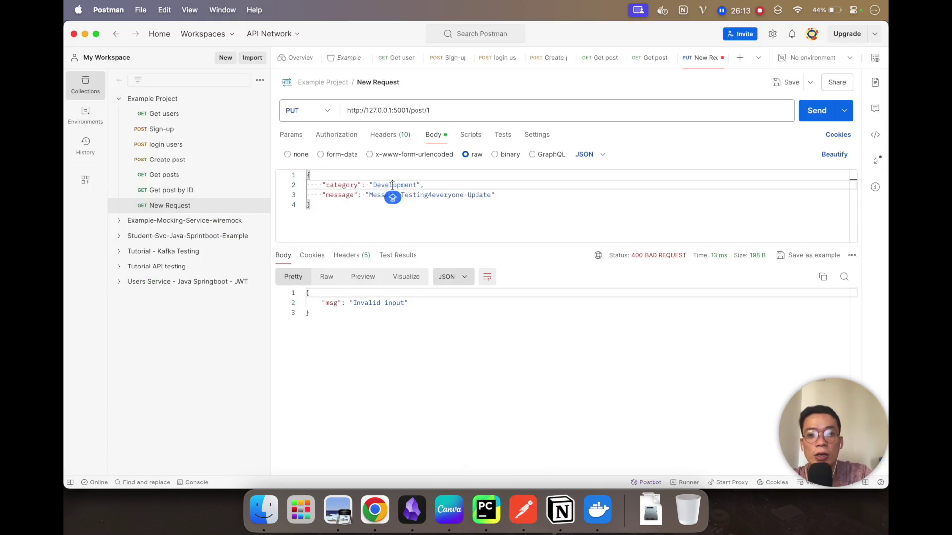
pyautogui.press('super+v')
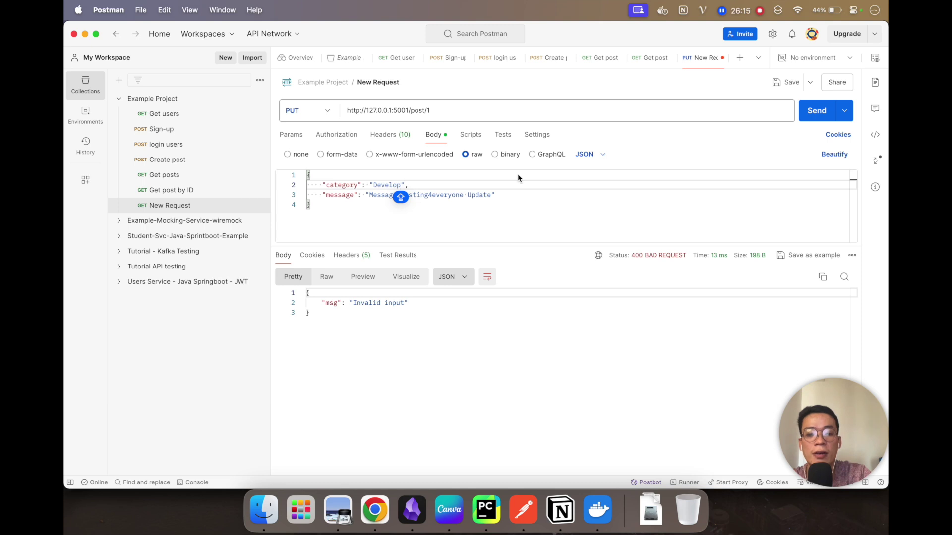
pyautogui.press('super+s')
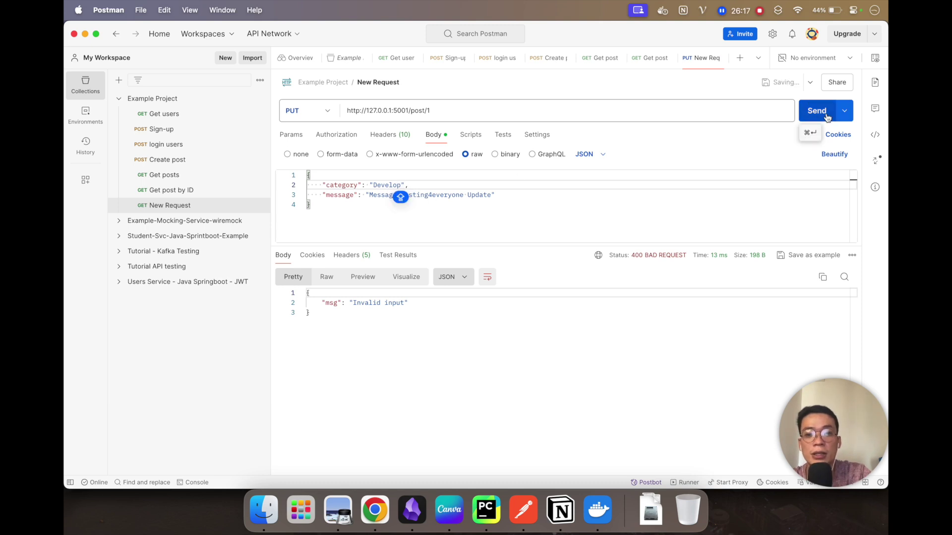
pyautogui.click(826, 117)
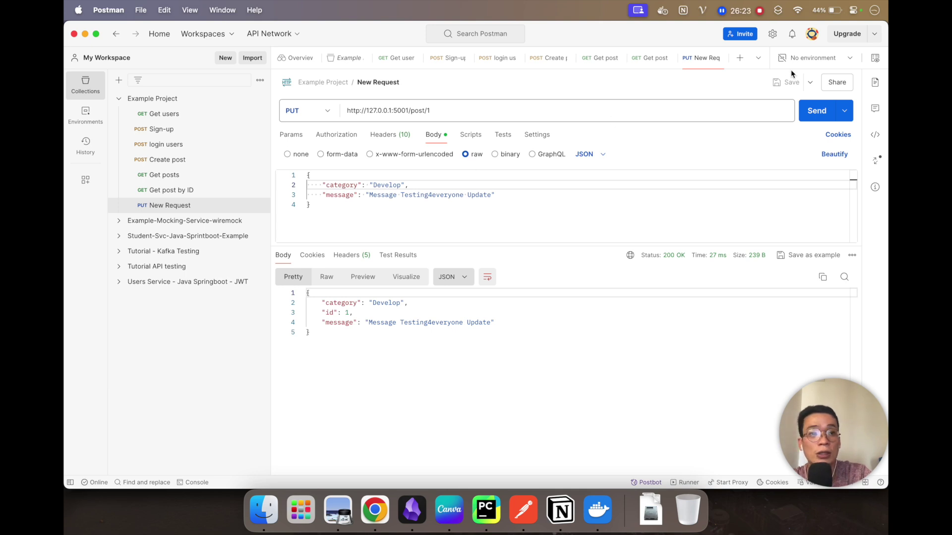
# Step: Point the PUT request at /post/2, send it for a 200 OK, and save
pyautogui.click(446, 111)
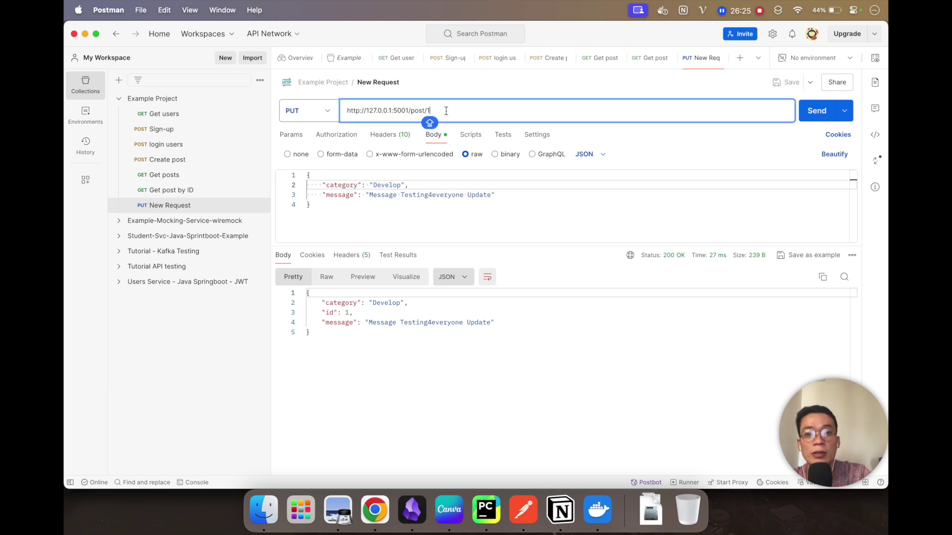
pyautogui.press('BackSpace')
pyautogui.write('2')
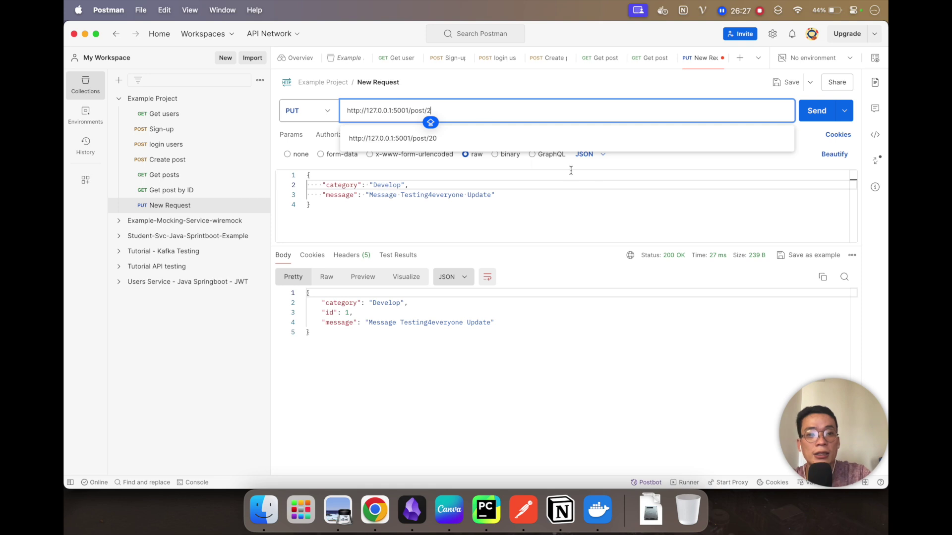
pyautogui.click(652, 187)
pyautogui.press('capslock')
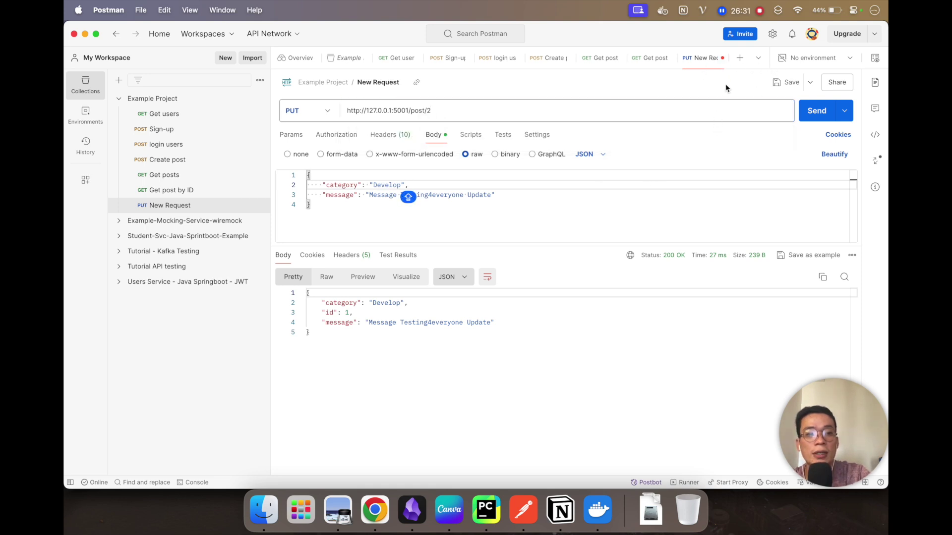
pyautogui.click(816, 111)
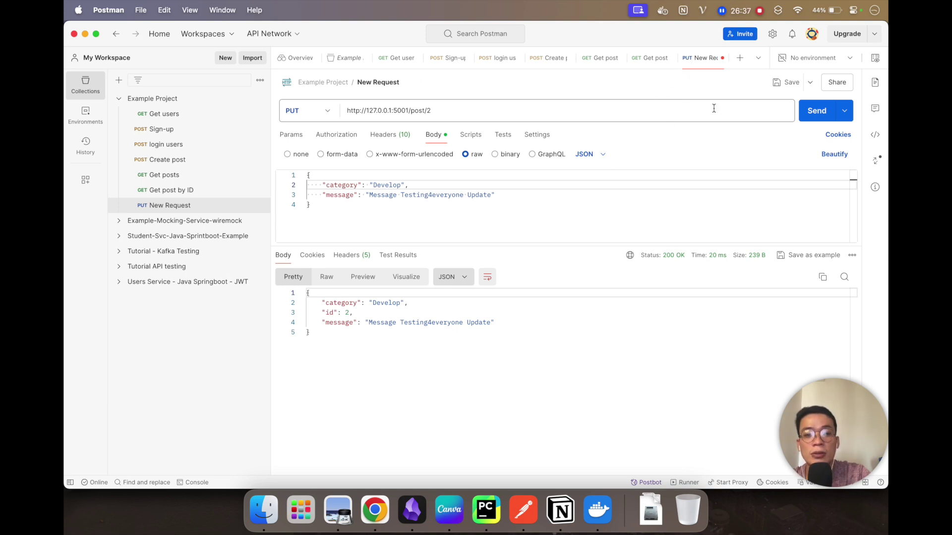
pyautogui.press('super+s')
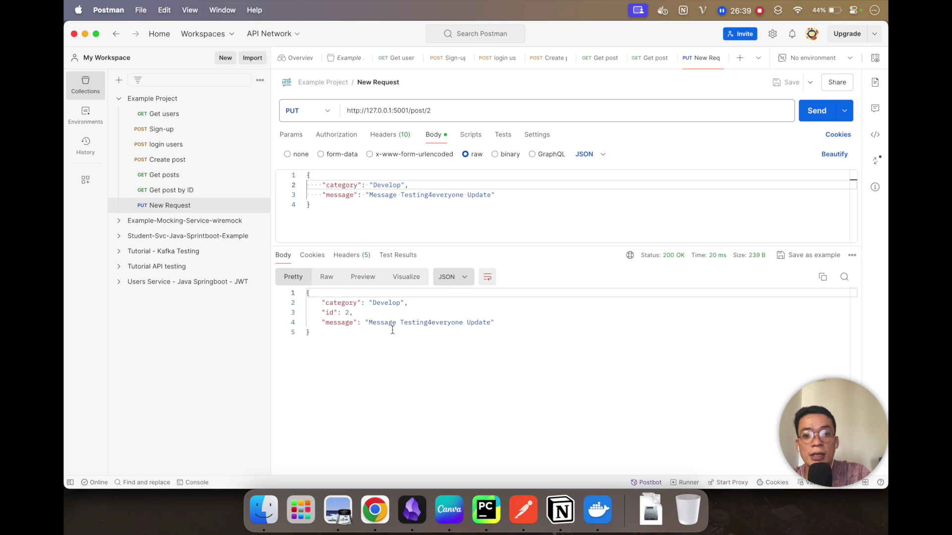
# Step: Change the update request URL's post id back to 1
pyautogui.click(438, 112)
pyautogui.press('BackSpace')
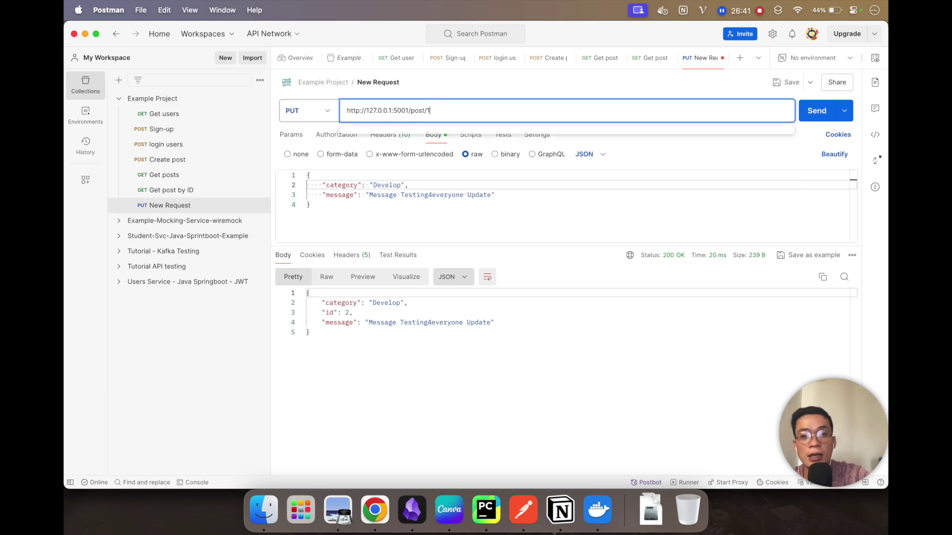
pyautogui.write('1')
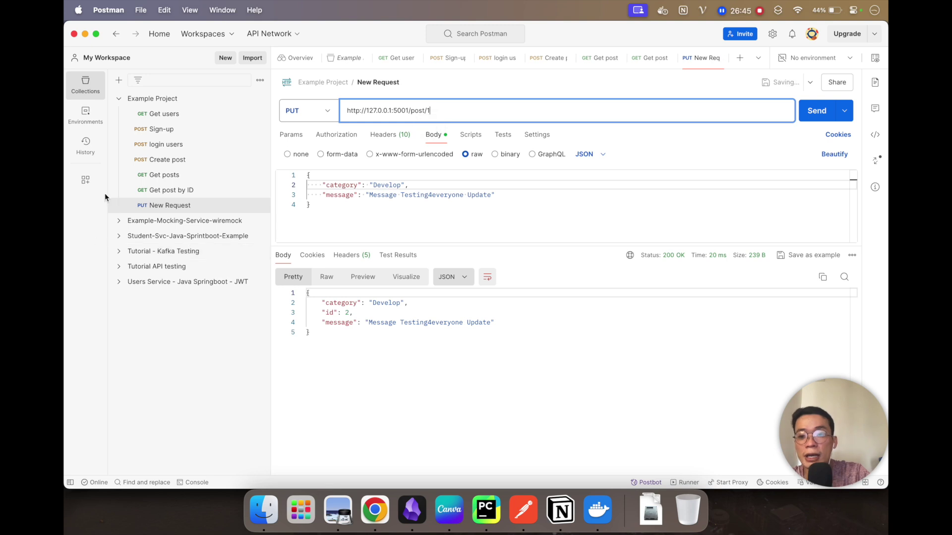
# Step: Re-send Get posts and check that posts 1 and 2 both show category Develop
pyautogui.click(172, 180)
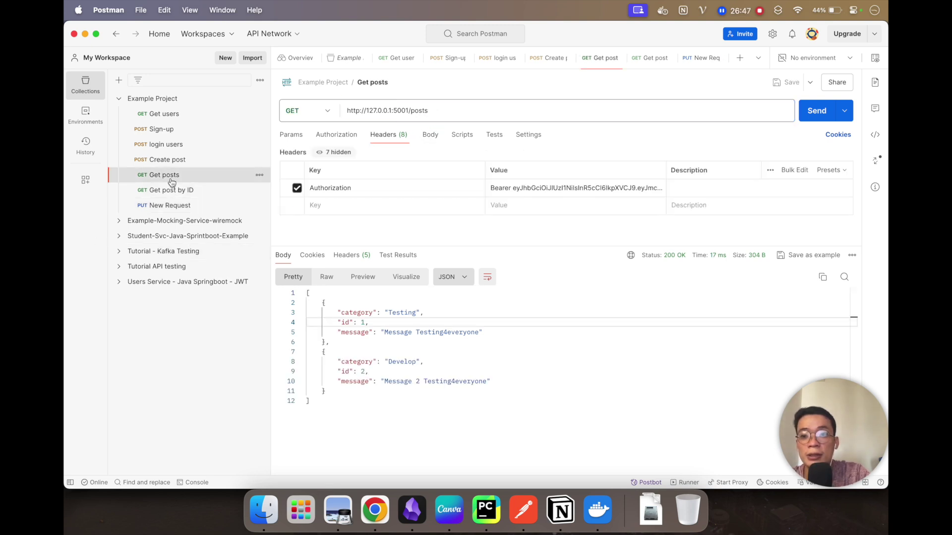
pyautogui.click(815, 111)
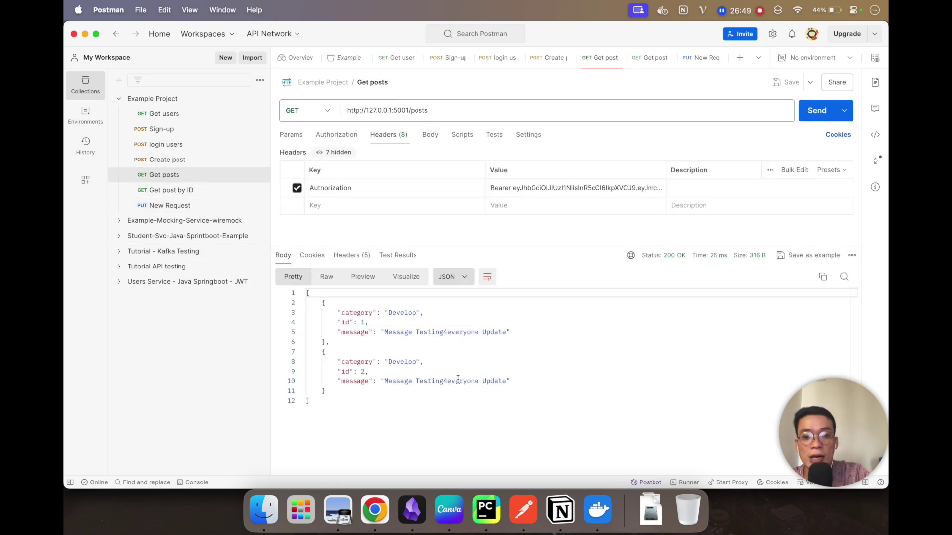
pyautogui.moveTo(516, 380); pyautogui.dragTo(385, 313)
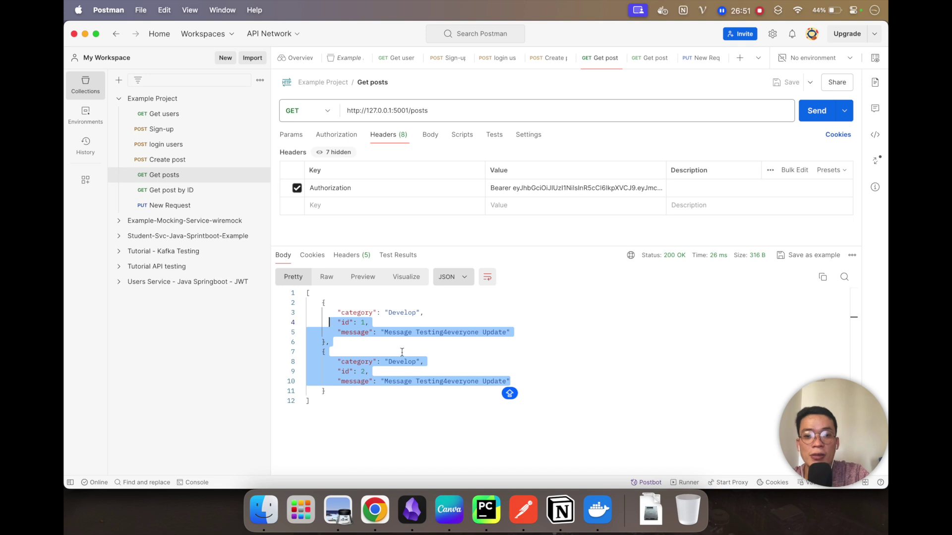
pyautogui.click(433, 355)
pyautogui.press('capslock')
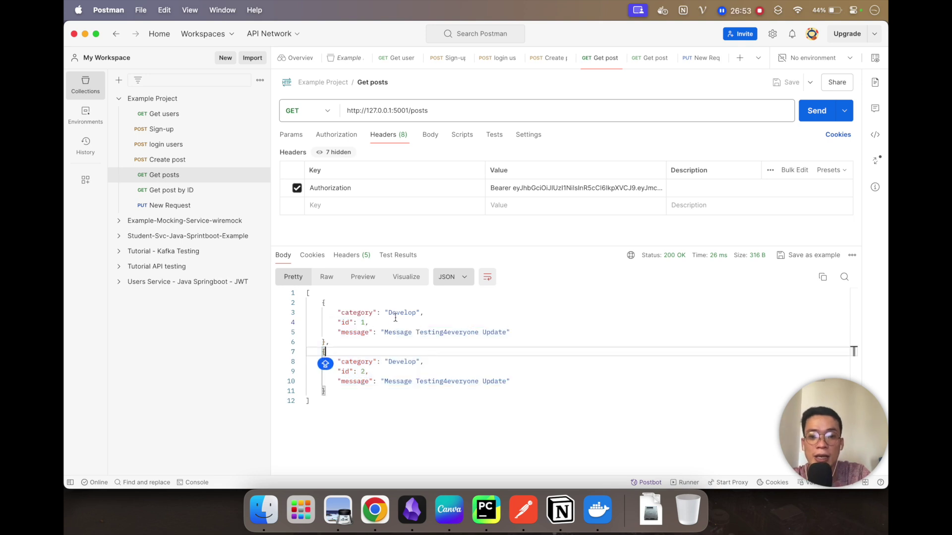
pyautogui.doubleClick(395, 315)
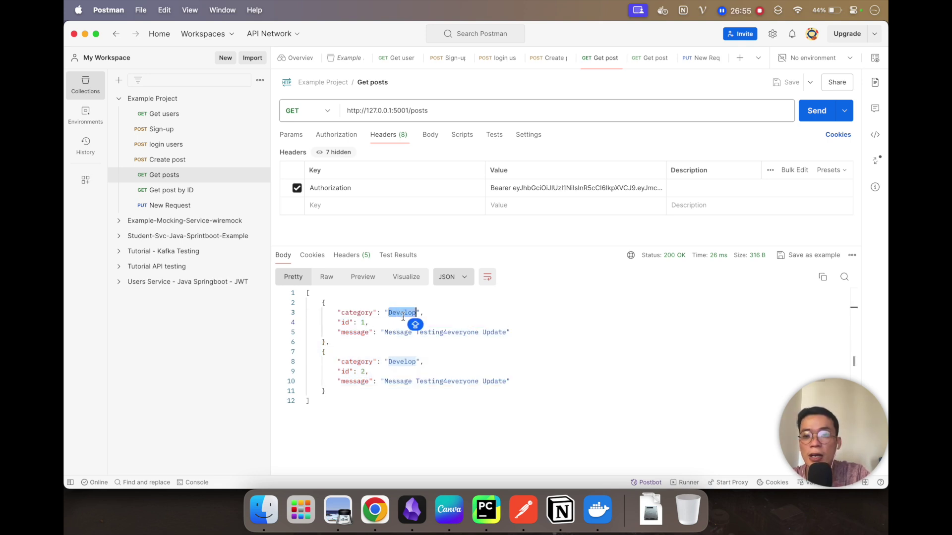
# Step: Rename the PUT request to 'UPDATE POSTS' and scroll Chrome's docs to the delete example
pyautogui.click(170, 205)
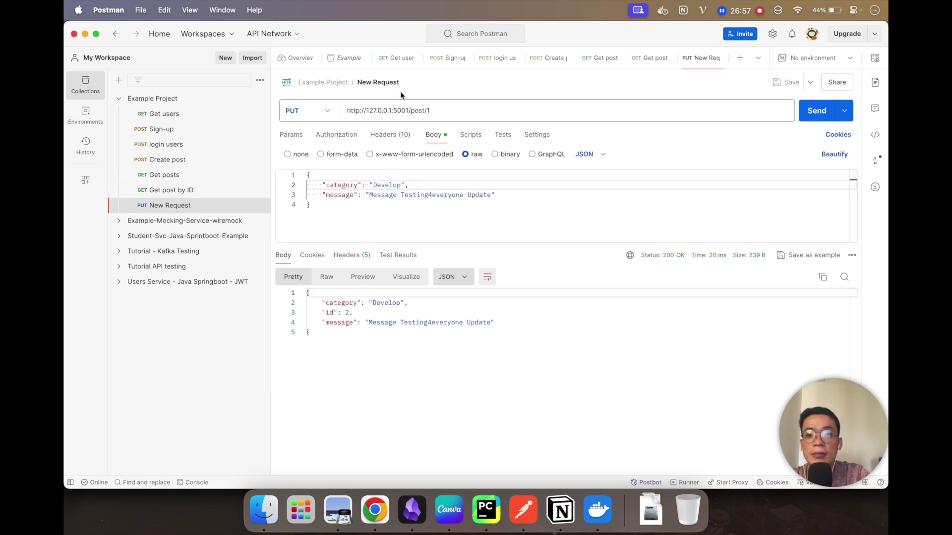
pyautogui.click(389, 81)
pyautogui.write('UPD')
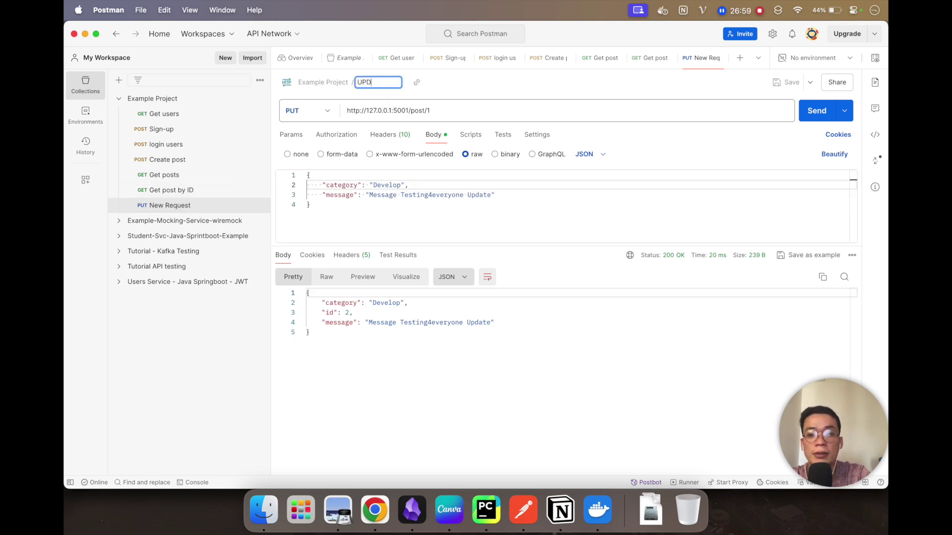
pyautogui.write('ATE POSTS')
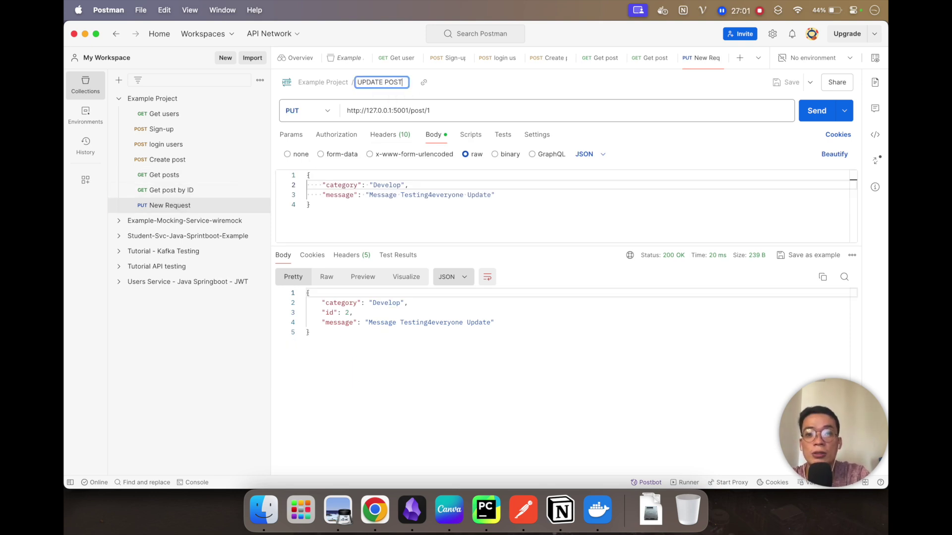
pyautogui.press('Return')
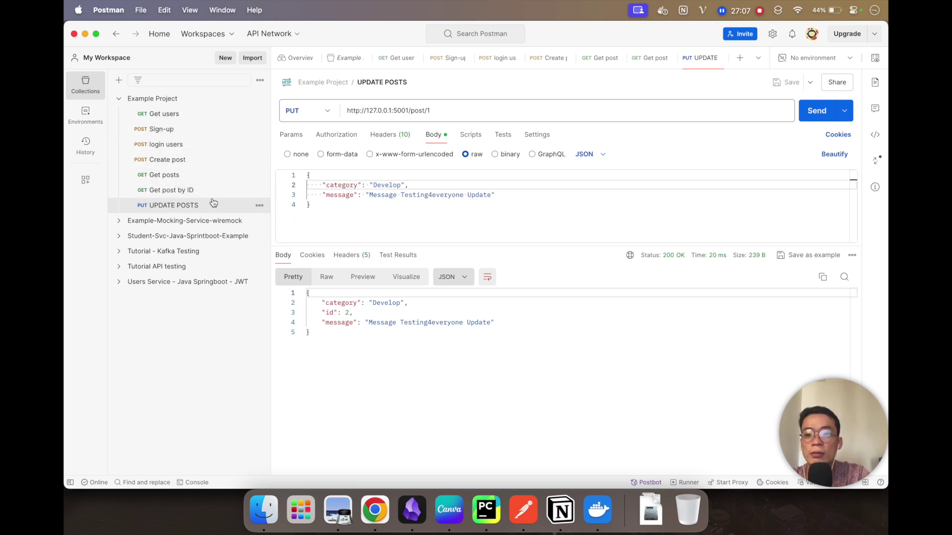
pyautogui.press('super+Tab')
pyautogui.scroll(-5, 243, 405)
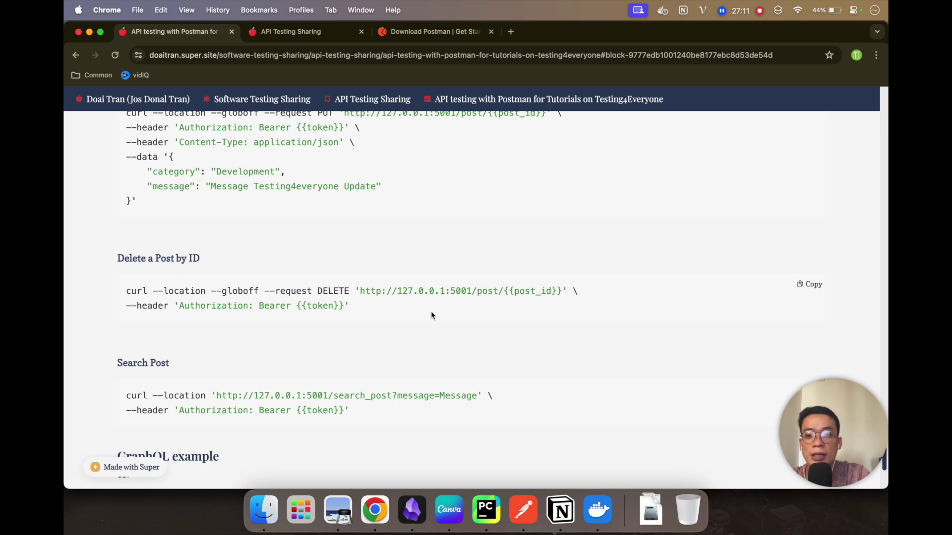
# Step: Note the DELETE method in the 'Delete a Post by ID' curl example, then return to Postman
pyautogui.doubleClick(337, 292)
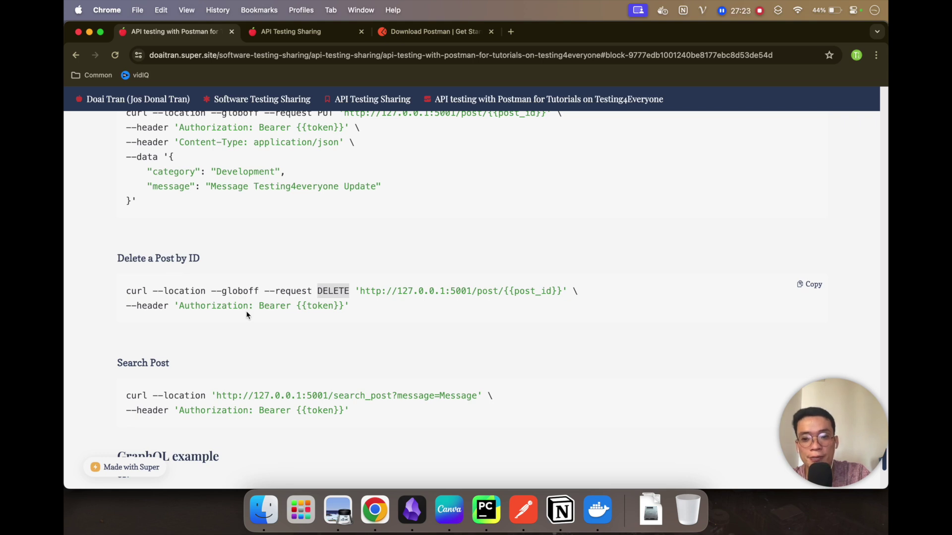
pyautogui.press('super+Tab')
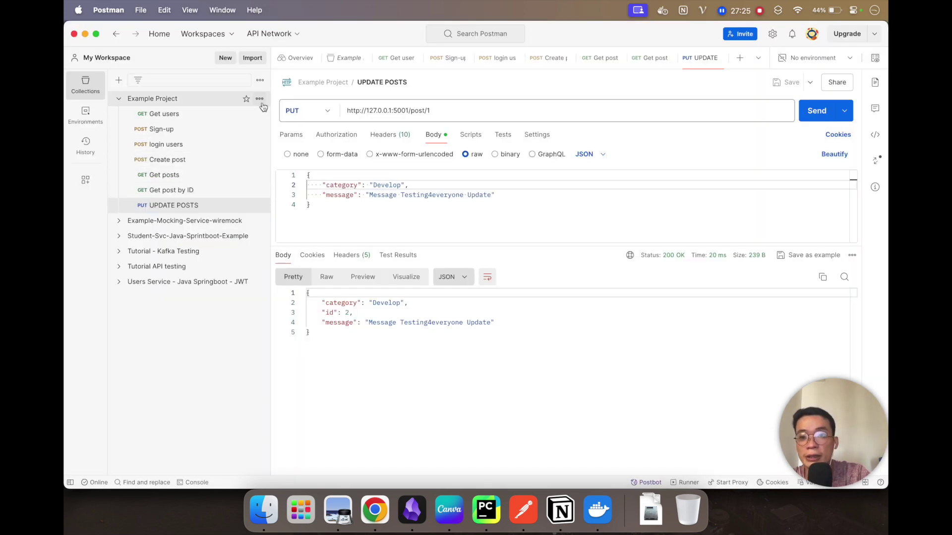
# Step: Add a folder named 'New Folder' to the Example Project collection
pyautogui.click(259, 99)
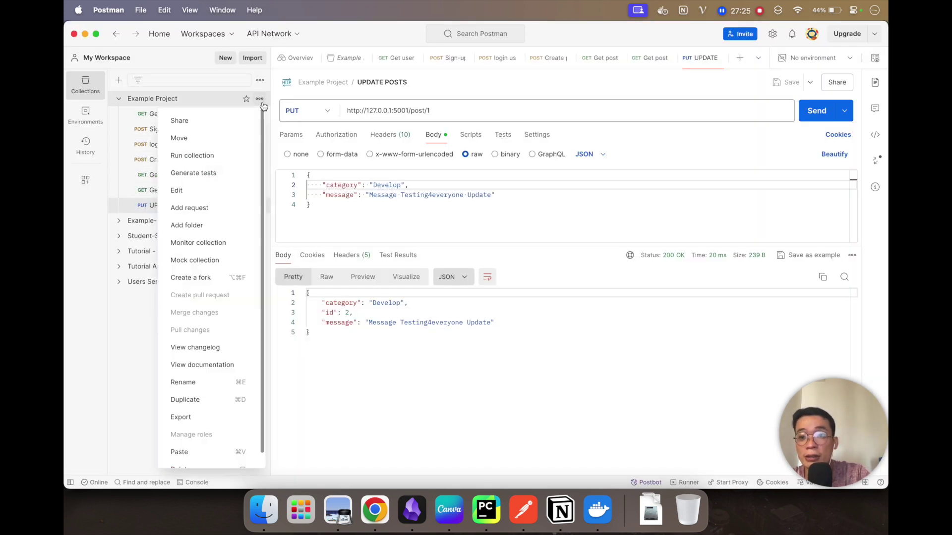
pyautogui.click(197, 226)
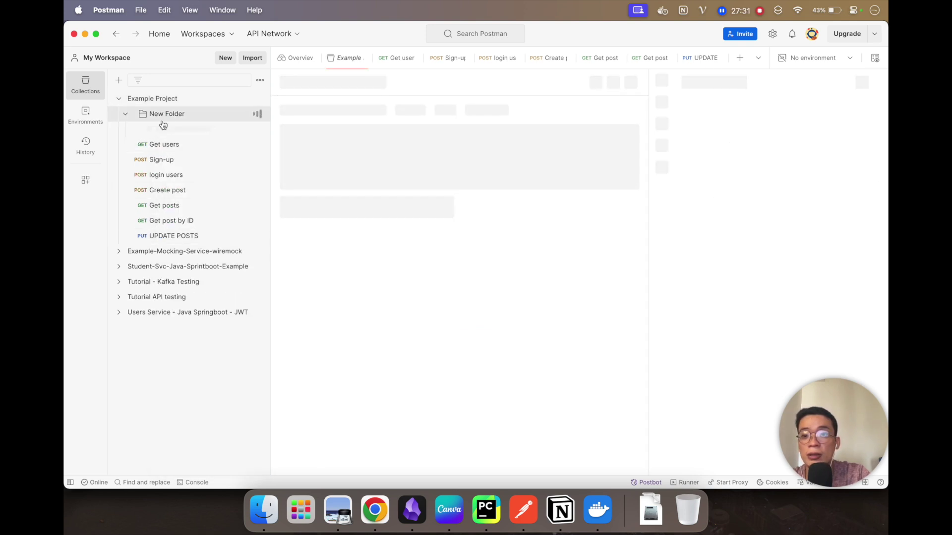
pyautogui.click(125, 114)
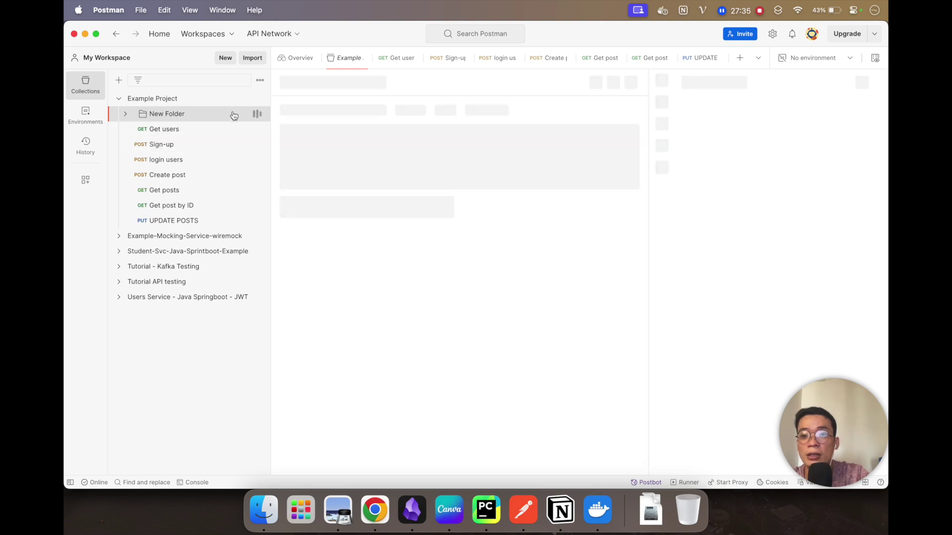
pyautogui.click(259, 100)
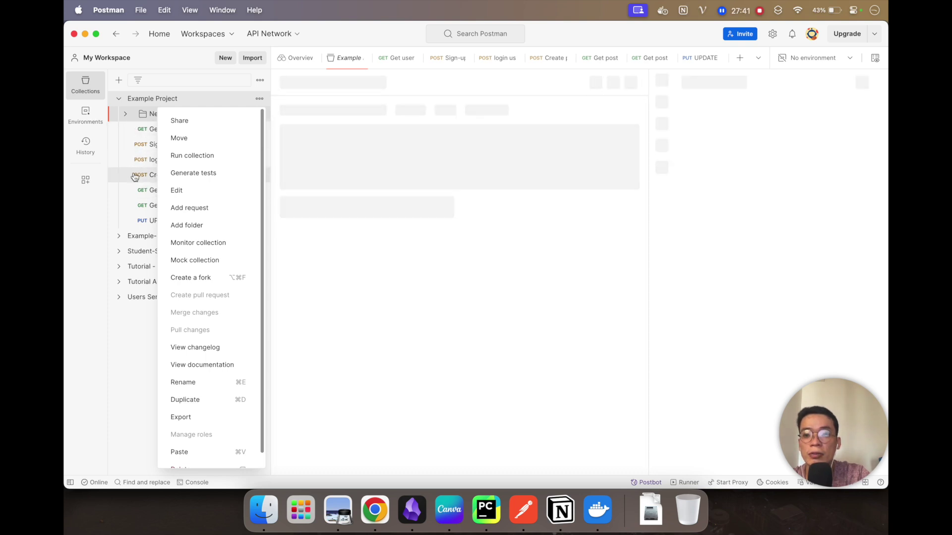
pyautogui.click(149, 129)
pyautogui.click(236, 118)
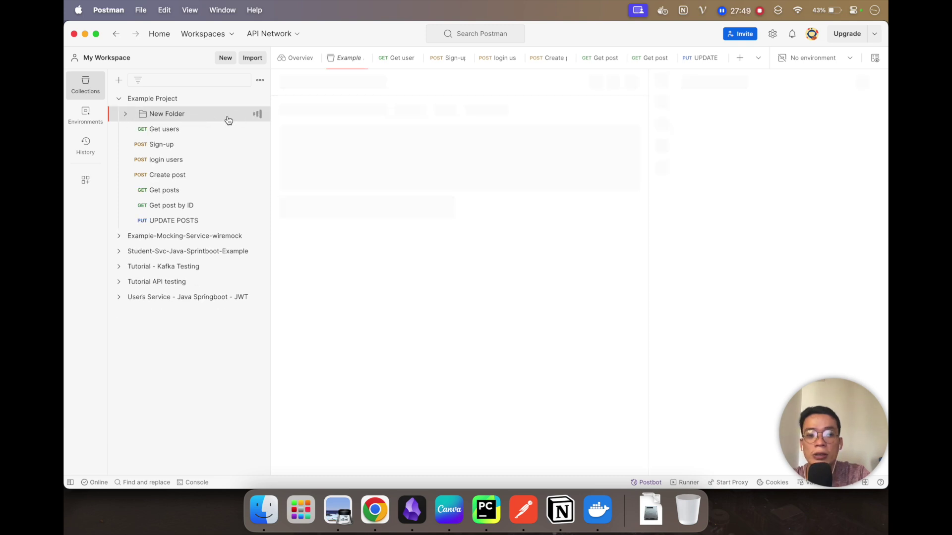
pyautogui.click(257, 117)
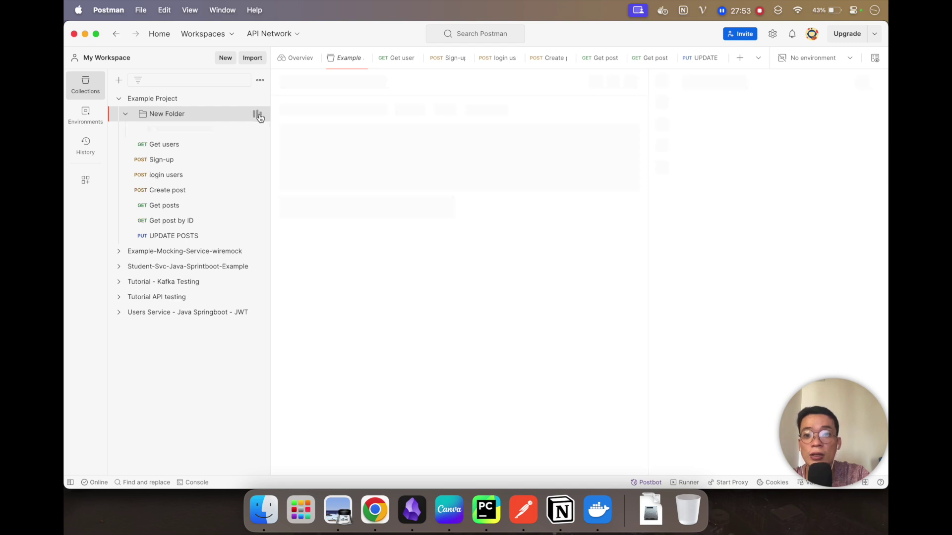
pyautogui.click(259, 98)
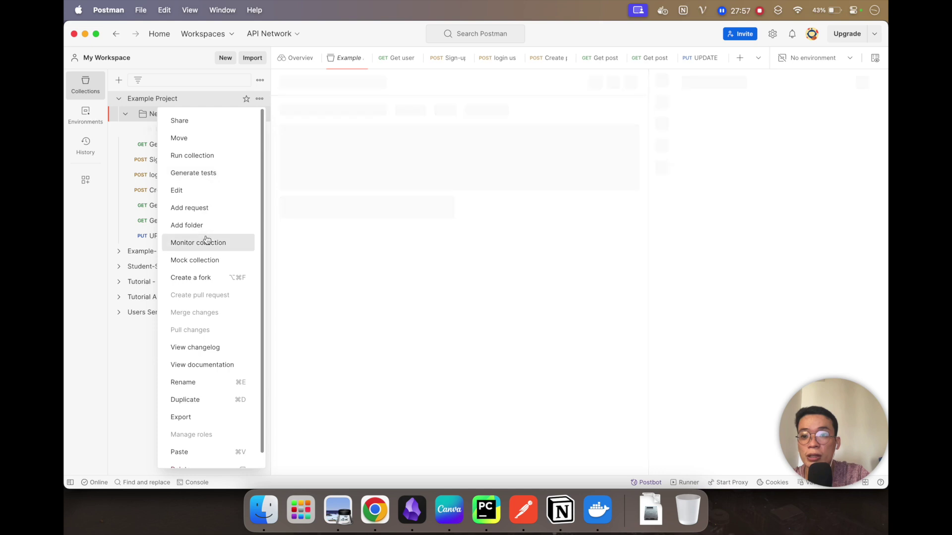
# Step: Add a new request to the collection and set its method to DELETE
pyautogui.click(202, 208)
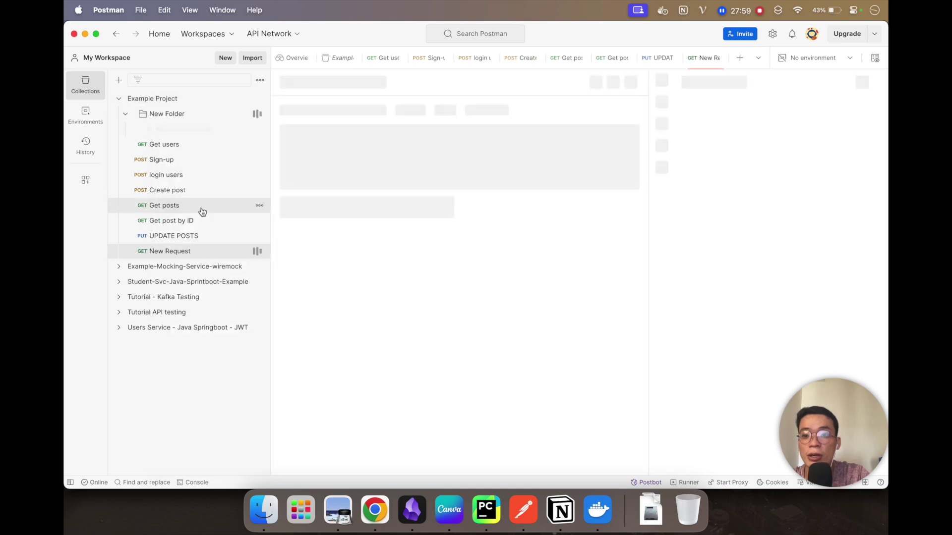
pyautogui.click(315, 109)
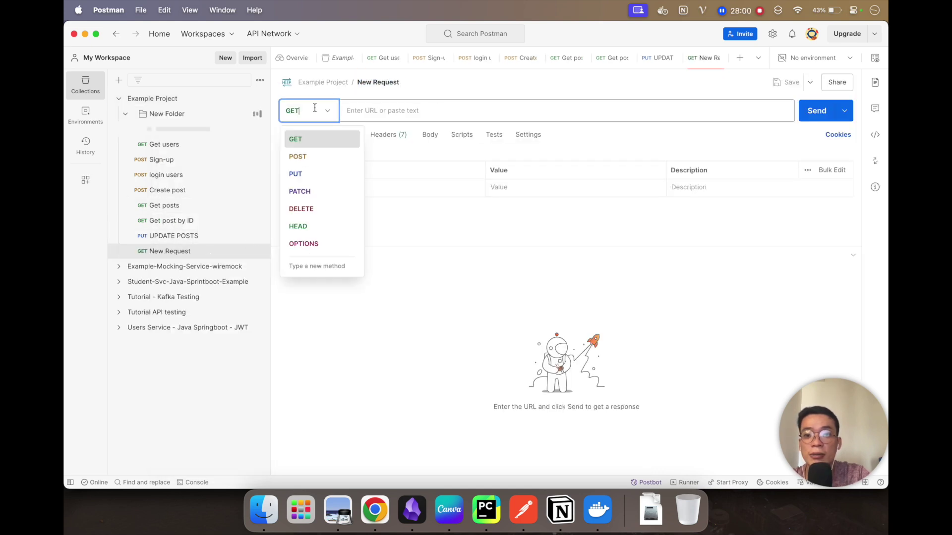
pyautogui.click(311, 209)
pyautogui.press('super+Tab')
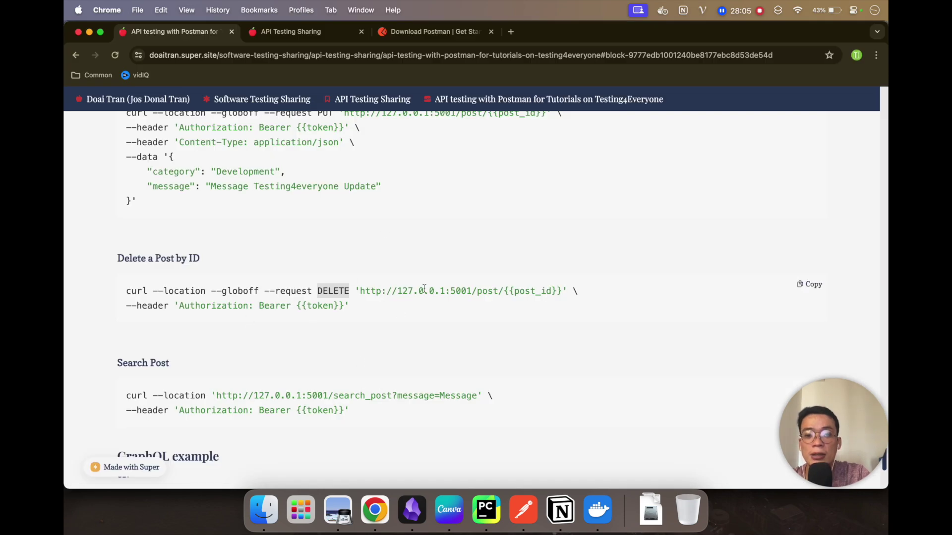
pyautogui.press('super+Tab')
pyautogui.click(171, 236)
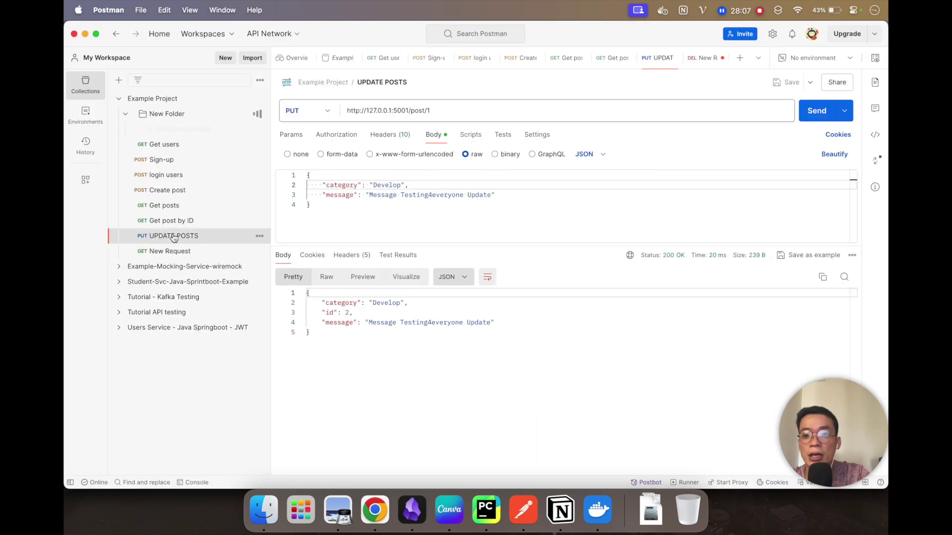
pyautogui.tripleClick(429, 110)
pyautogui.press('cmd+c')
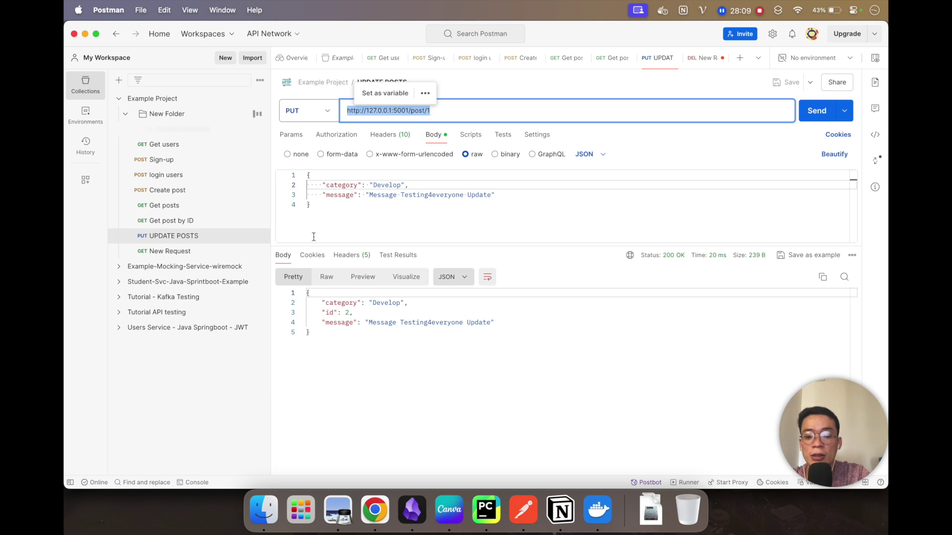
pyautogui.click(165, 251)
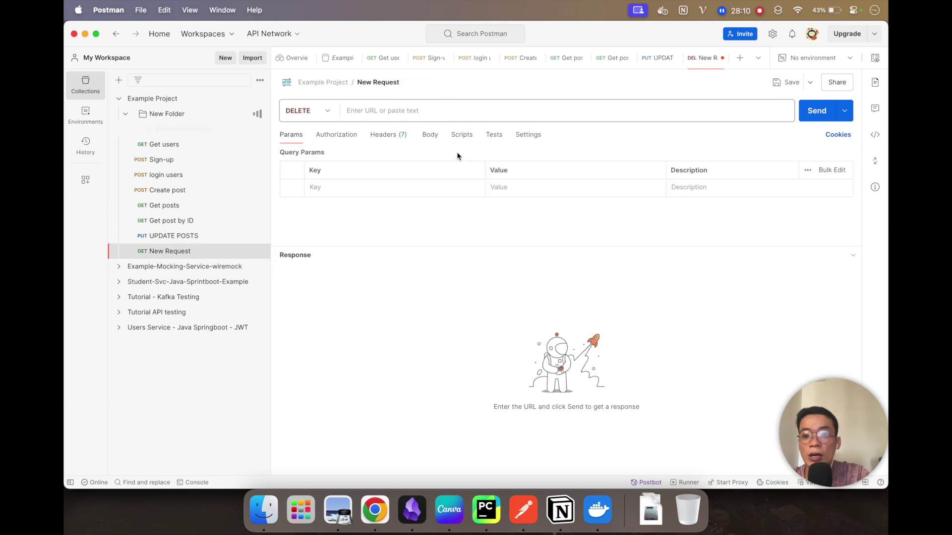
pyautogui.click(400, 111)
pyautogui.press('cmd+v')
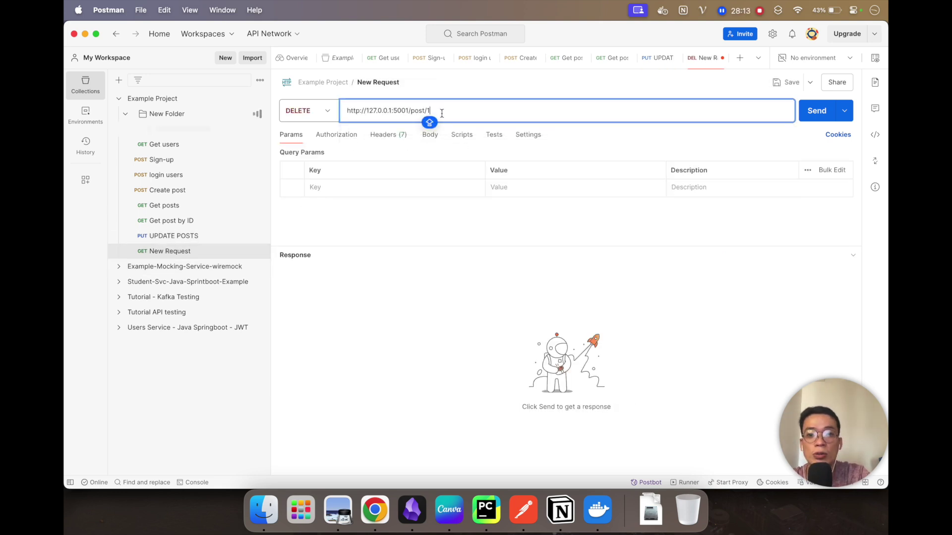
pyautogui.click(385, 135)
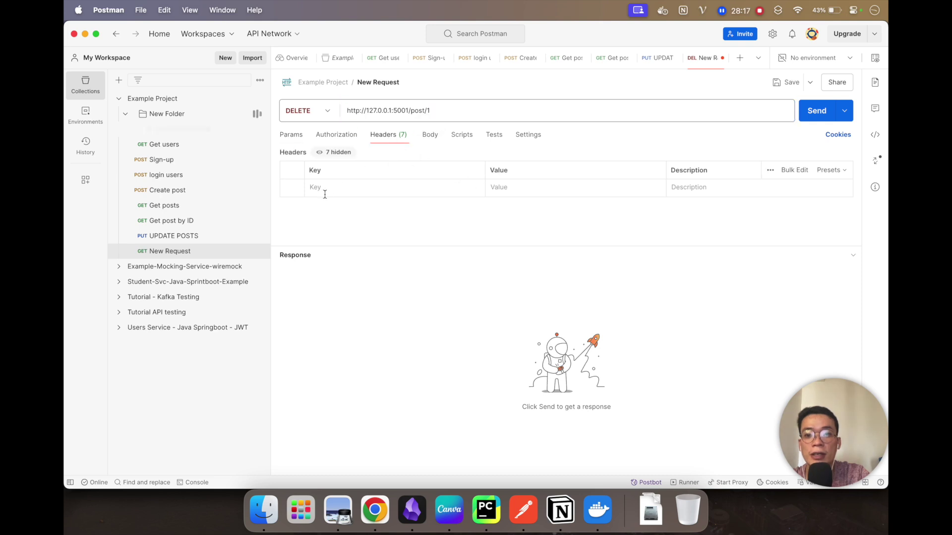
# Step: Send the DELETE request, which fails with 401, and add an Authorization header
pyautogui.click(816, 111)
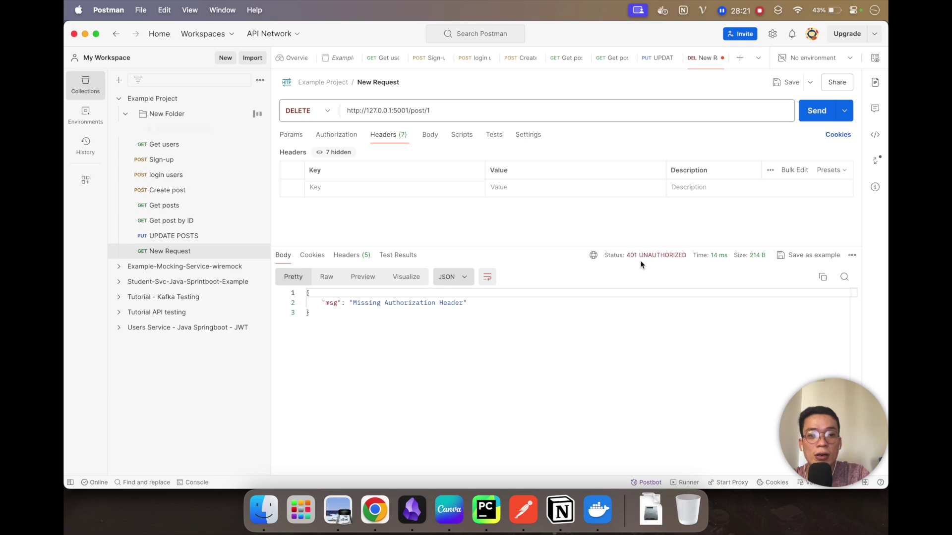
pyautogui.click(342, 190)
pyautogui.write('A')
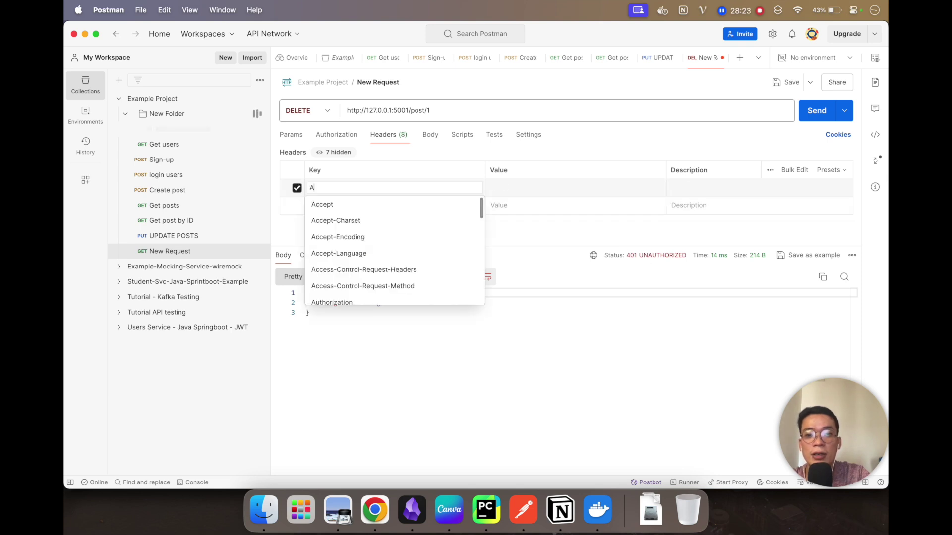
pyautogui.write('UTH')
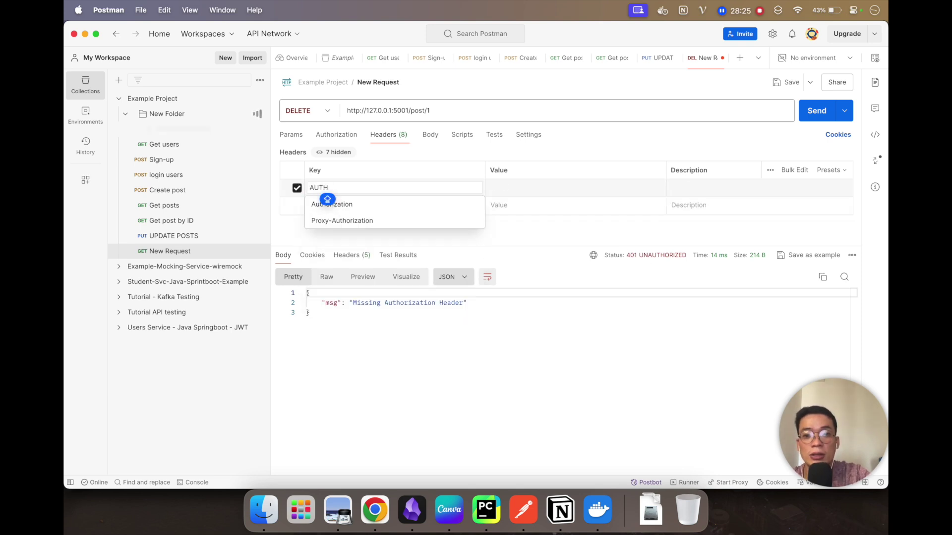
pyautogui.click(394, 205)
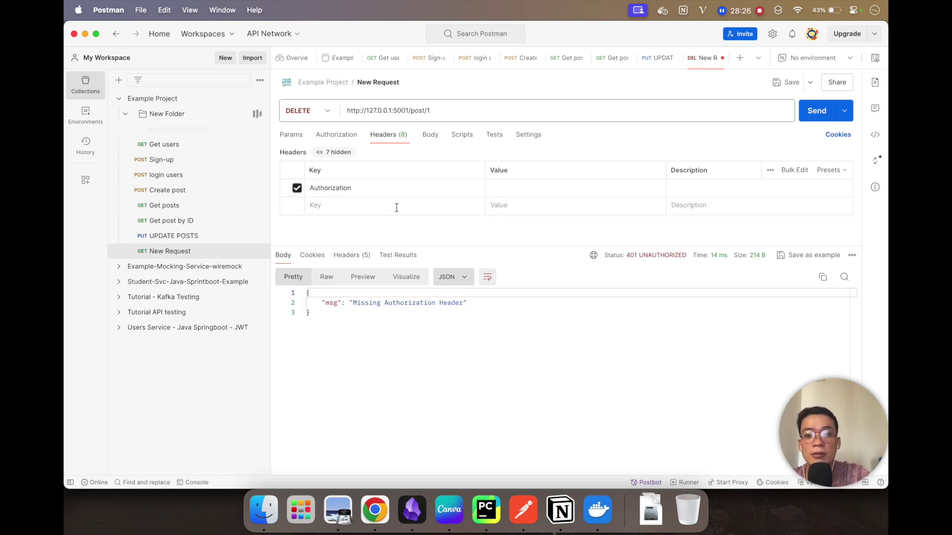
# Step: Give the Authorization header the Bearer token from UPDATE POSTS, save, and resend for 204 NO CONTENT
pyautogui.click(197, 234)
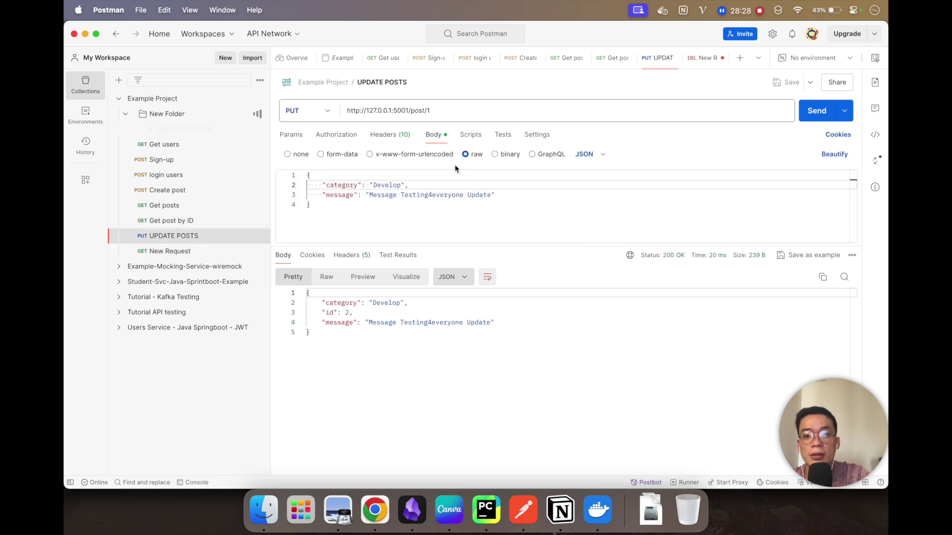
pyautogui.click(397, 138)
pyautogui.click(513, 187)
pyautogui.press('super+a')
pyautogui.press('super+c')
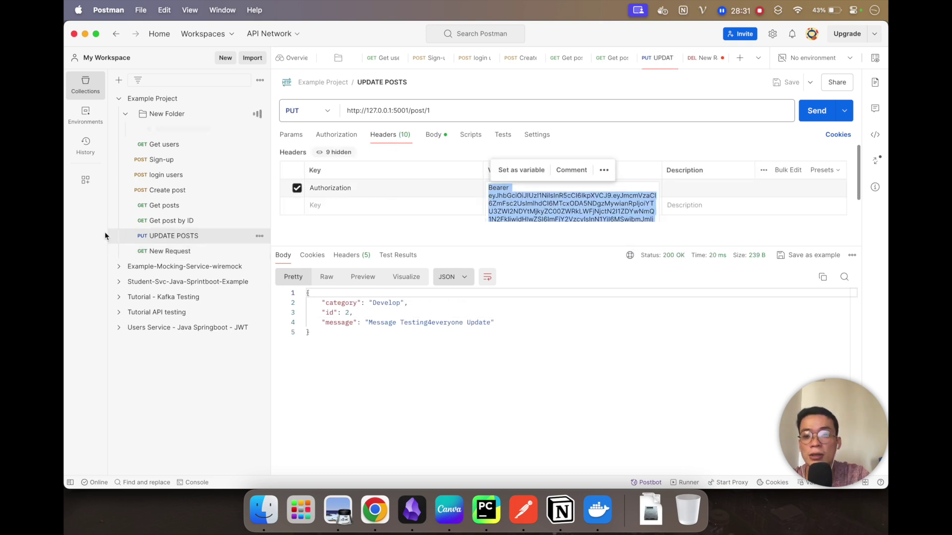
pyautogui.click(163, 252)
pyautogui.click(536, 192)
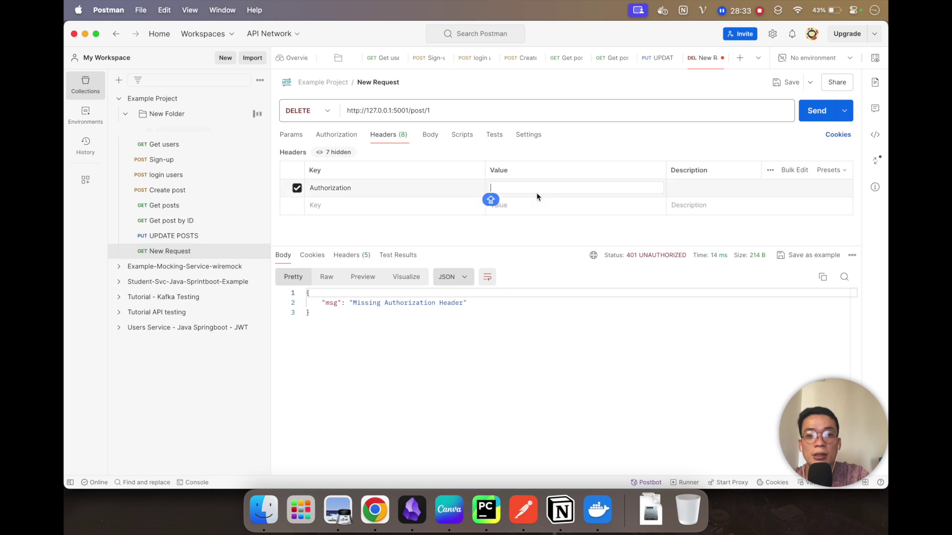
pyautogui.press('super+v')
pyautogui.press('super+s')
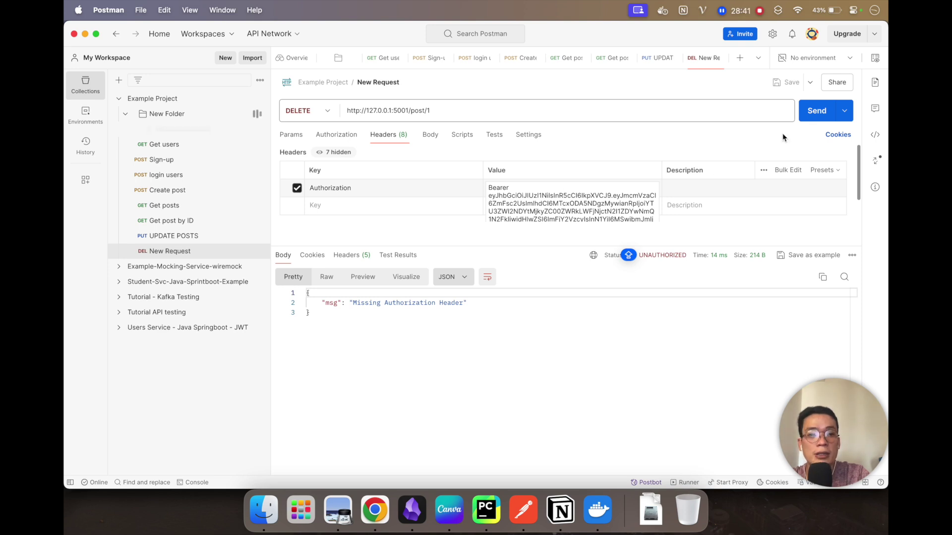
pyautogui.click(817, 111)
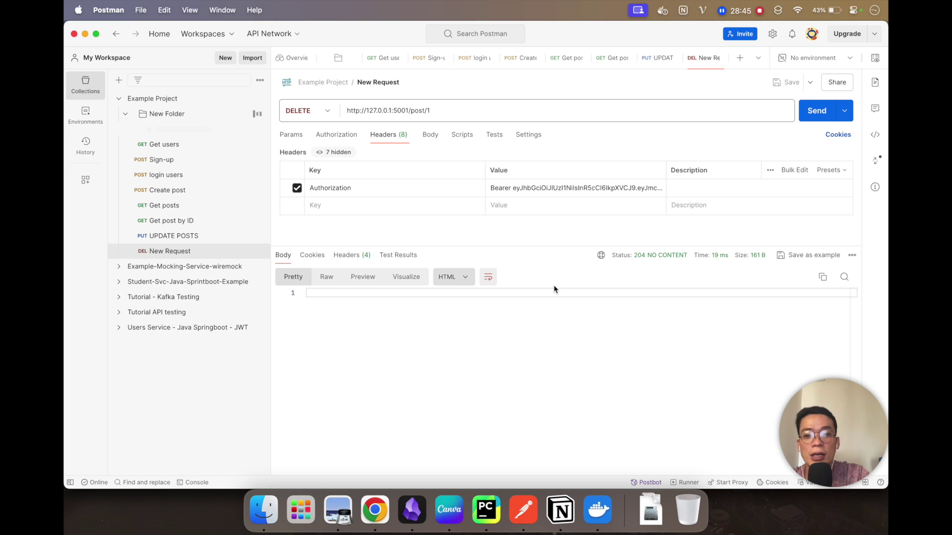
# Step: Resend the Get posts request and confirm the response lists only post id 2
pyautogui.click(180, 206)
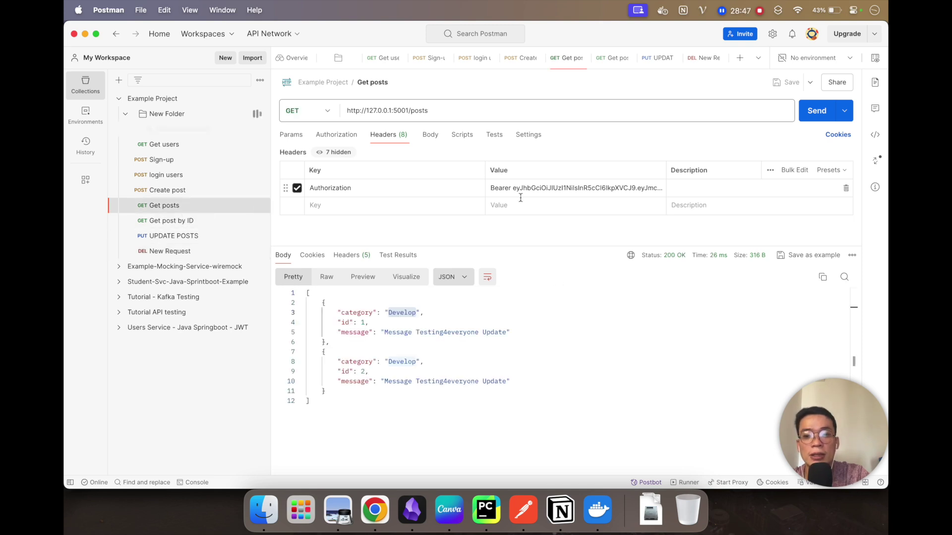
pyautogui.click(816, 110)
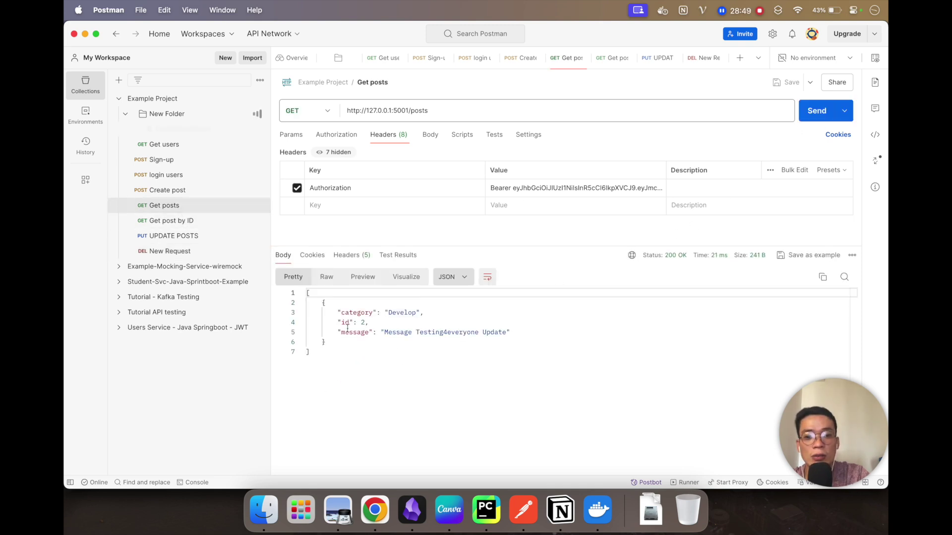
pyautogui.moveTo(310, 353); pyautogui.dragTo(298, 293)
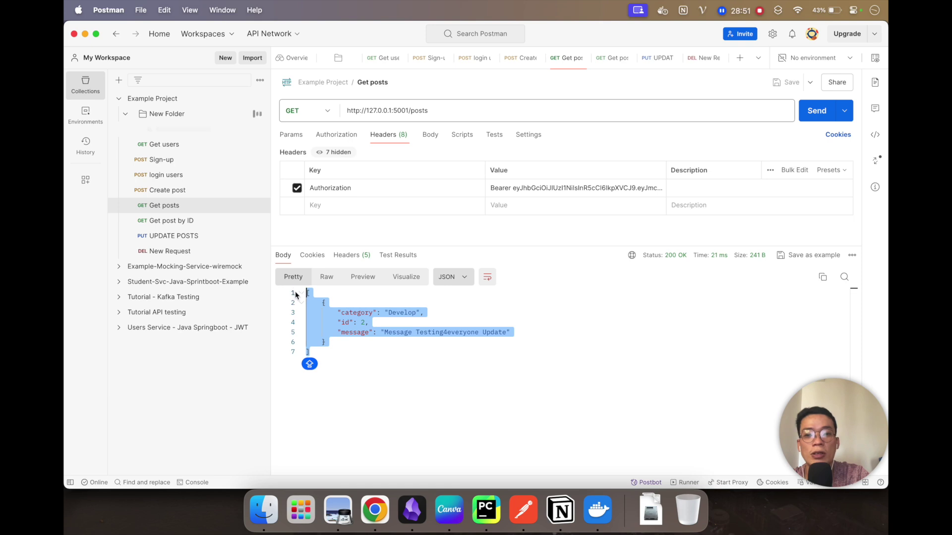
pyautogui.click(459, 381)
pyautogui.press('capslock')
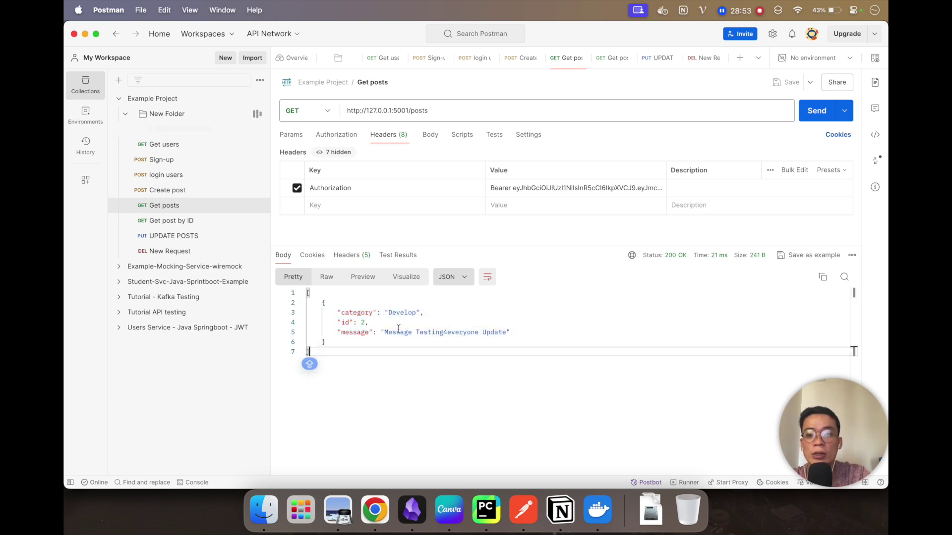
# Step: Edit the Create post body to category 'Testing' and message 'Message testing Testing4everyone'
pyautogui.click(171, 192)
pyautogui.doubleClick(391, 304)
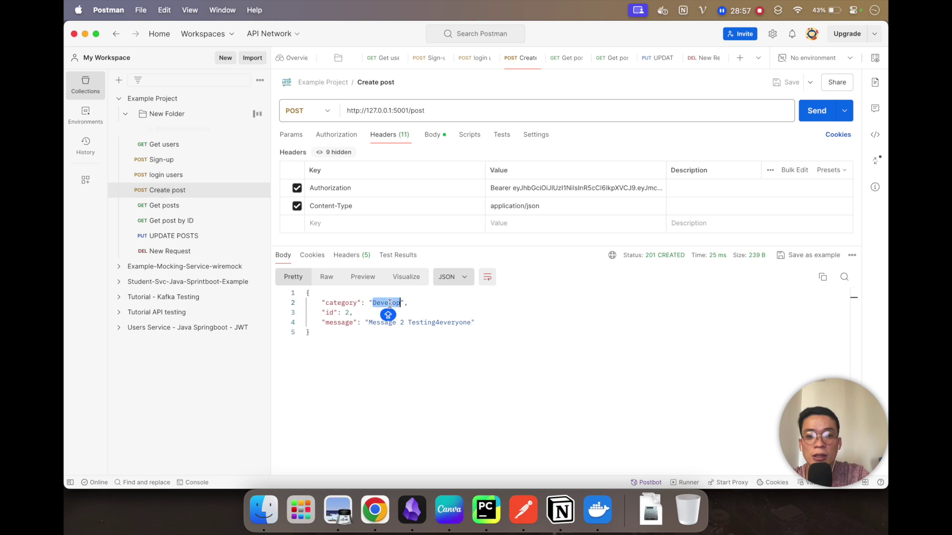
pyautogui.click(432, 135)
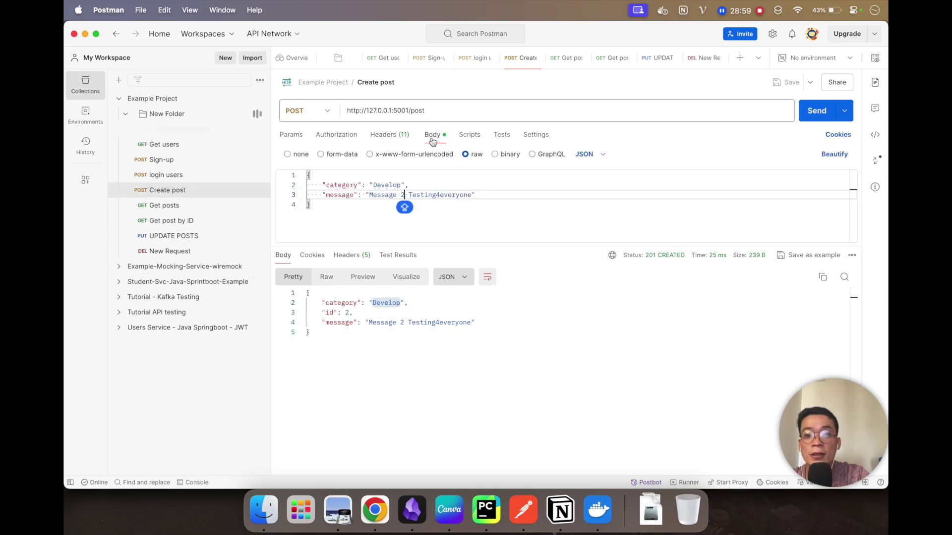
pyautogui.doubleClick(385, 184)
pyautogui.write('TES')
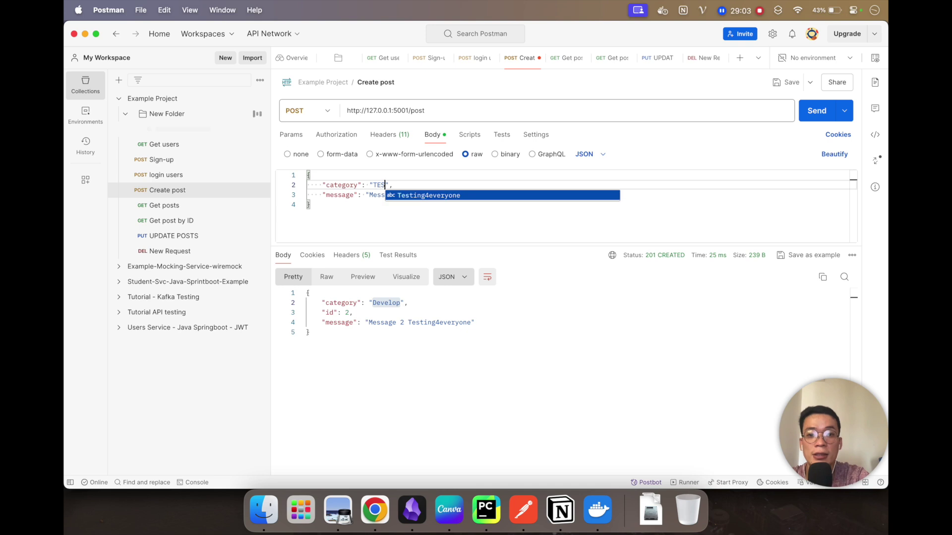
pyautogui.press('BackSpace')
pyautogui.write('es')
pyautogui.write('ting')
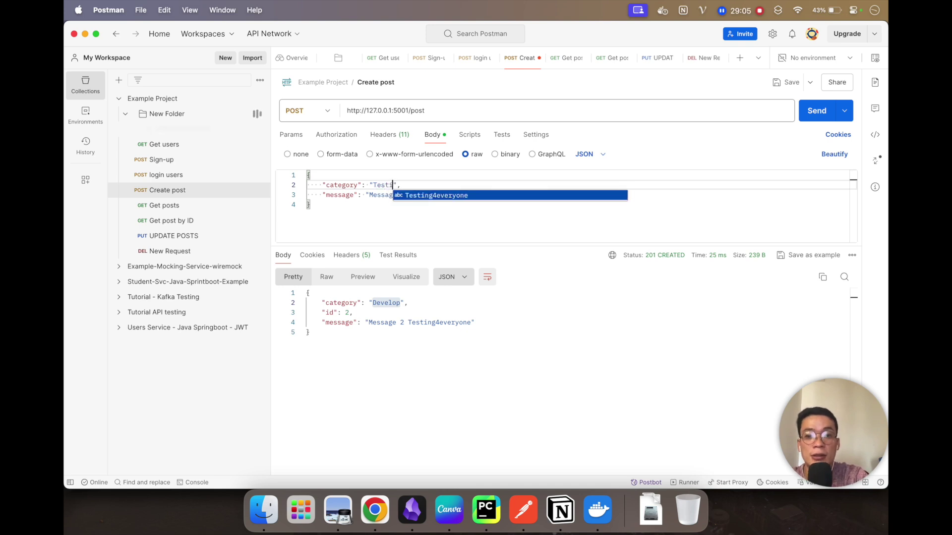
pyautogui.click(402, 205)
pyautogui.click(403, 196)
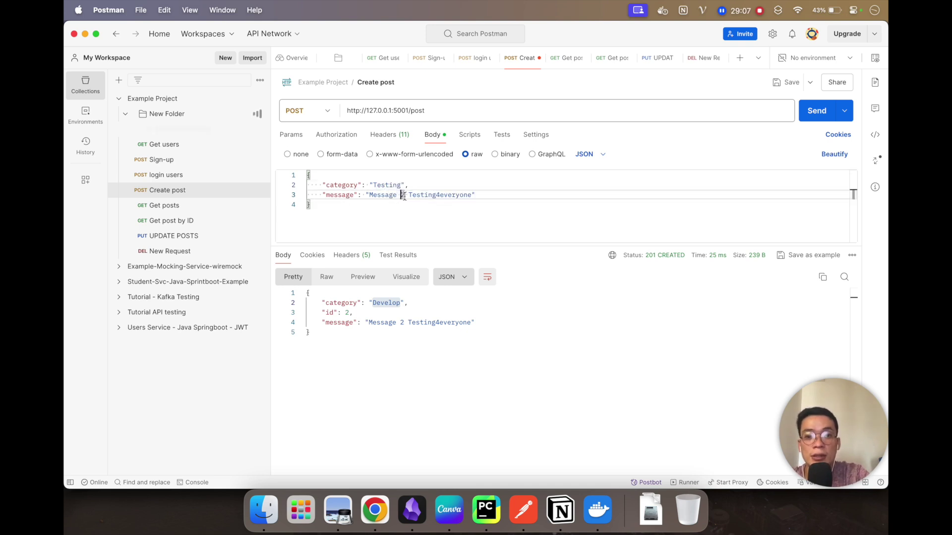
pyautogui.doubleClick(403, 196)
pyautogui.write('testing')
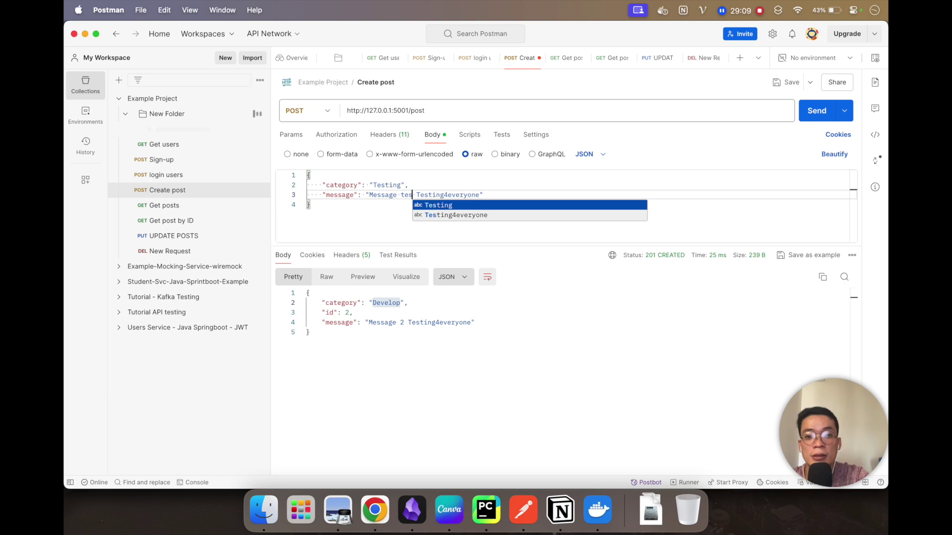
pyautogui.click(392, 205)
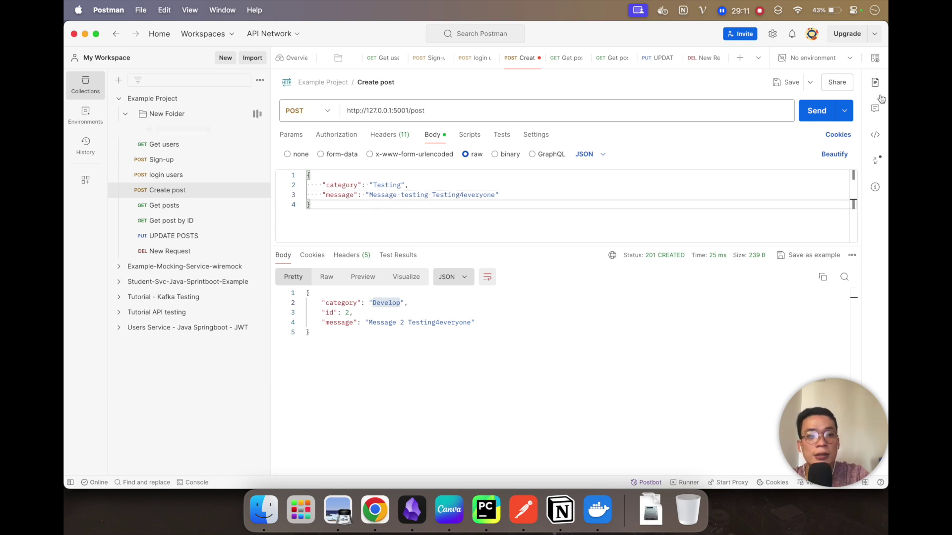
# Step: Send the new post, then rerun Get posts to see posts 2 and 3
pyautogui.click(811, 116)
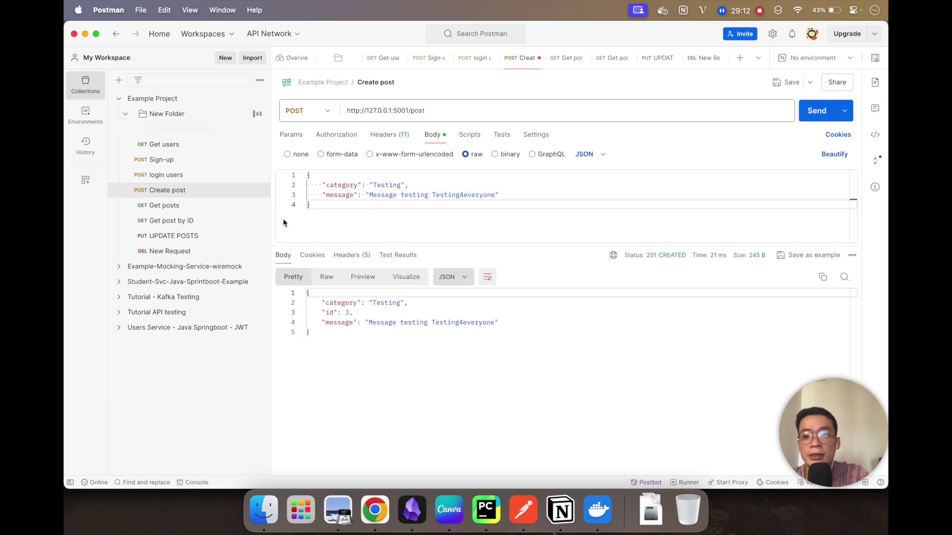
pyautogui.click(180, 211)
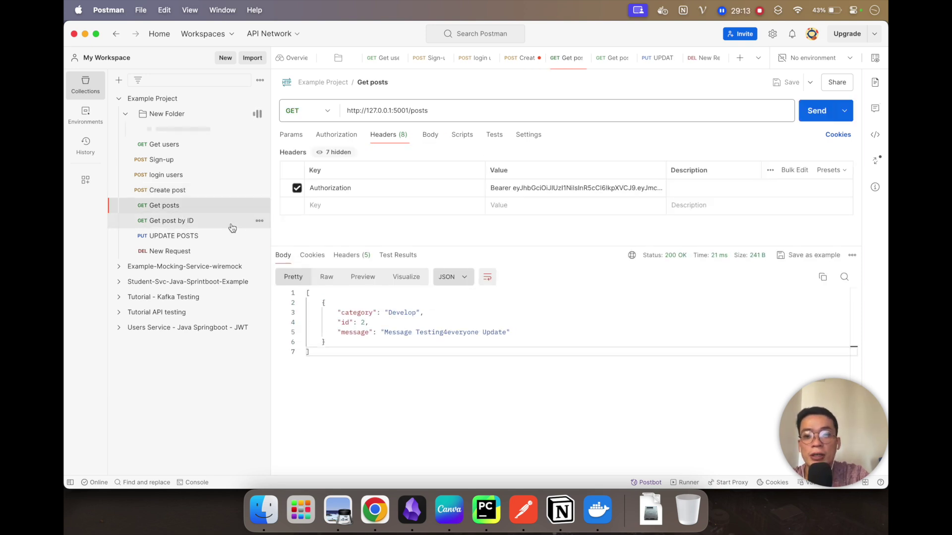
pyautogui.click(813, 109)
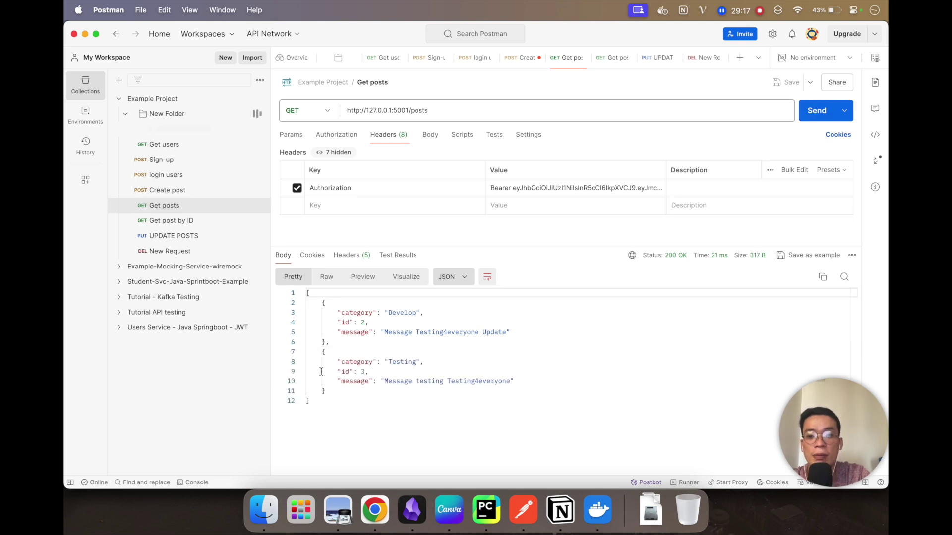
# Step: Rename the unnamed DELETE request to 'Delete a post'
pyautogui.click(184, 251)
pyautogui.click(390, 82)
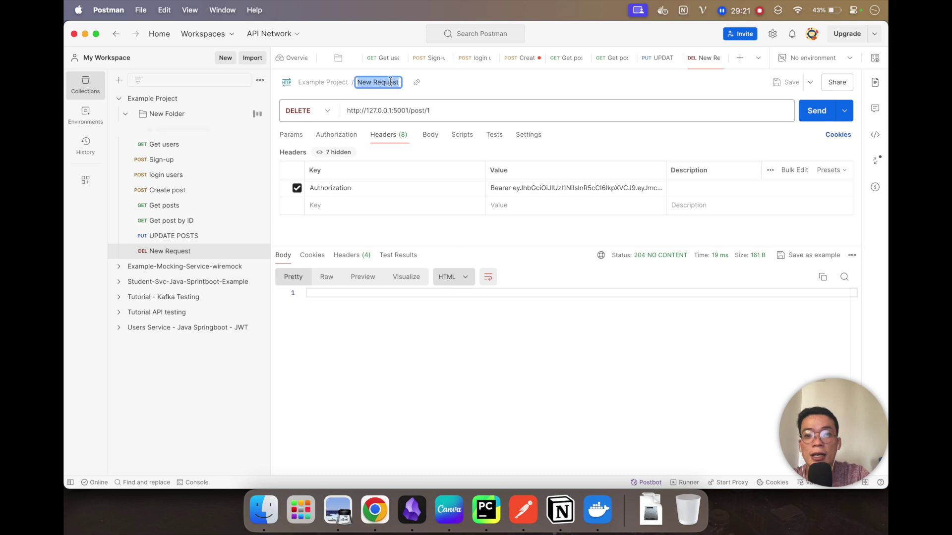
pyautogui.write('Delete')
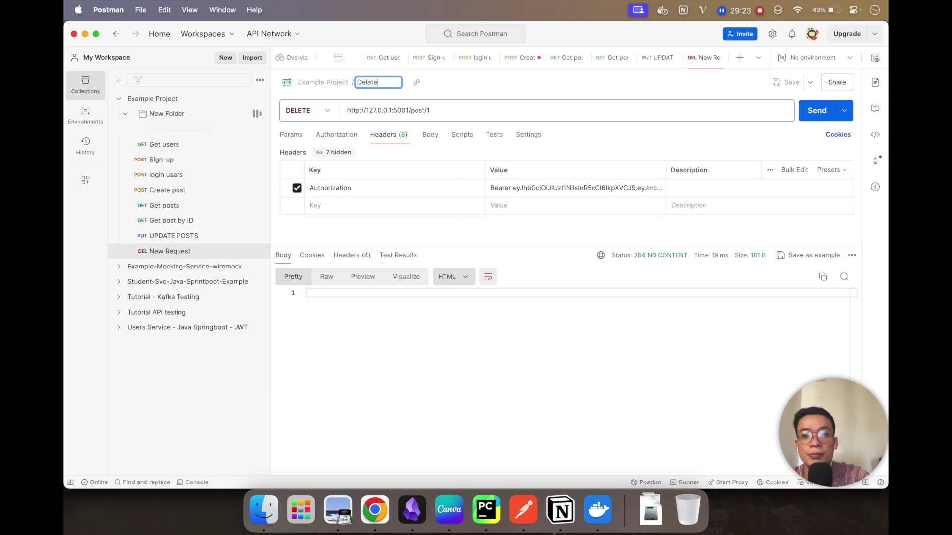
pyautogui.write(' pos')
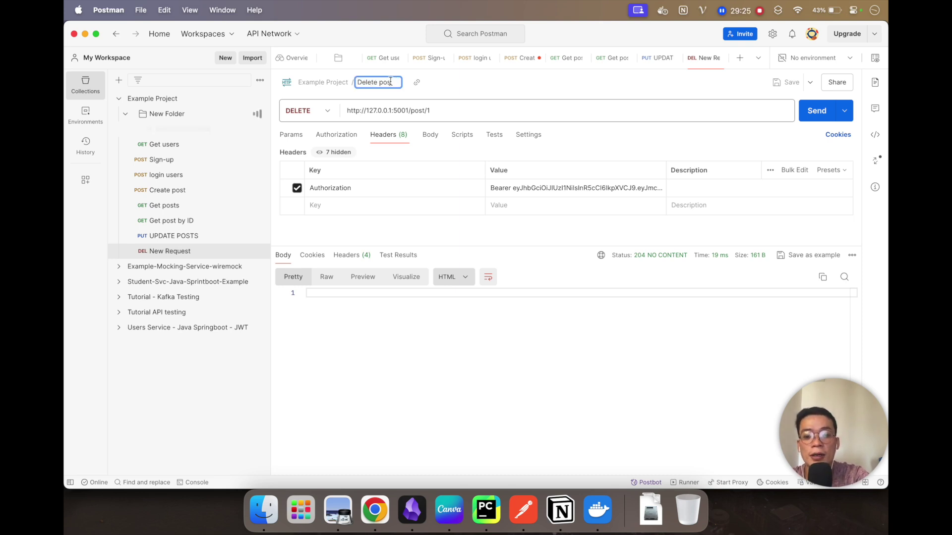
pyautogui.write('ts')
pyautogui.press('BackSpace')
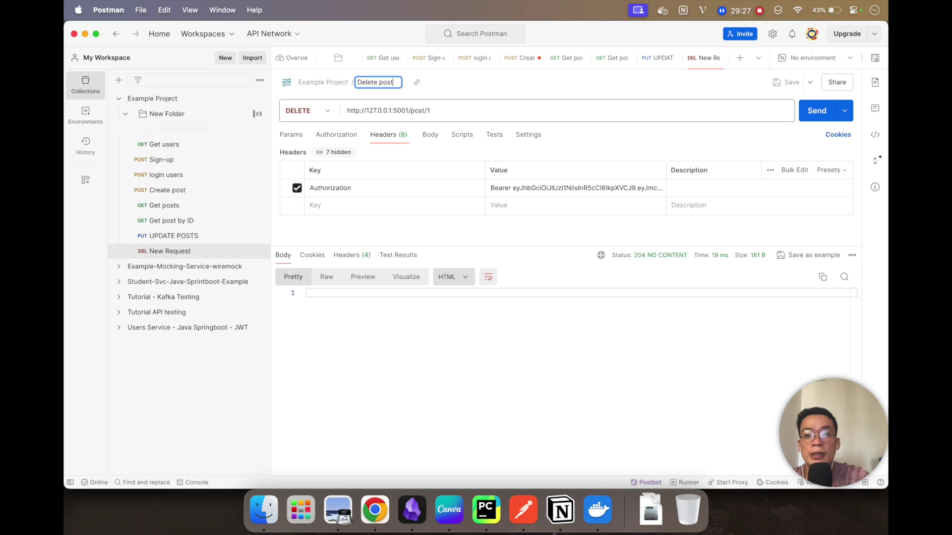
pyautogui.click(378, 81)
pyautogui.write('a')
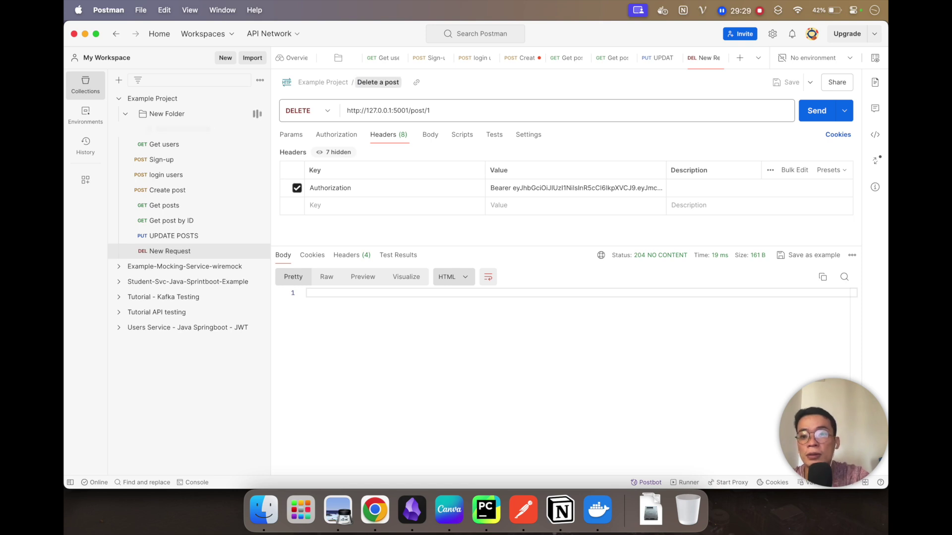
pyautogui.press('Return')
# Step: Rename the UPDATE POSTS request to 'Update a post'
pyautogui.click(184, 224)
pyautogui.click(183, 236)
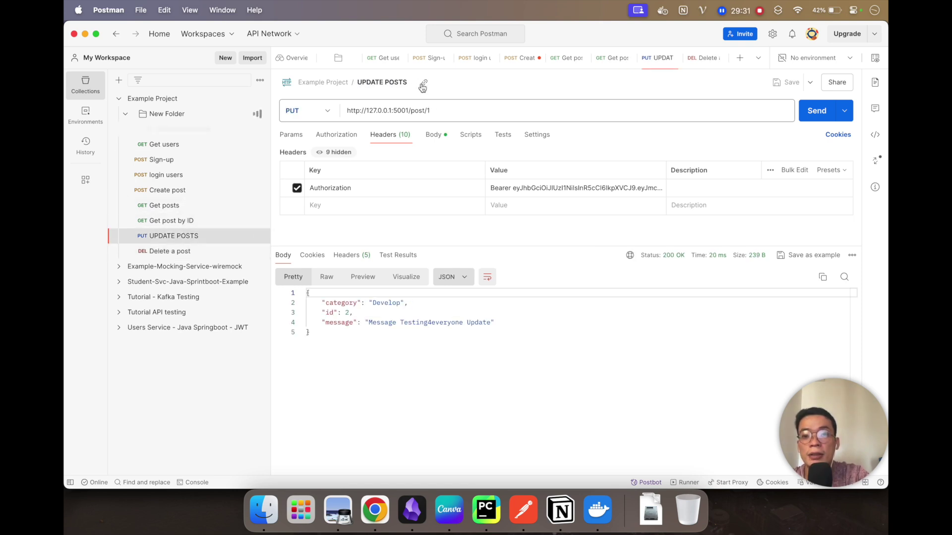
pyautogui.click(387, 81)
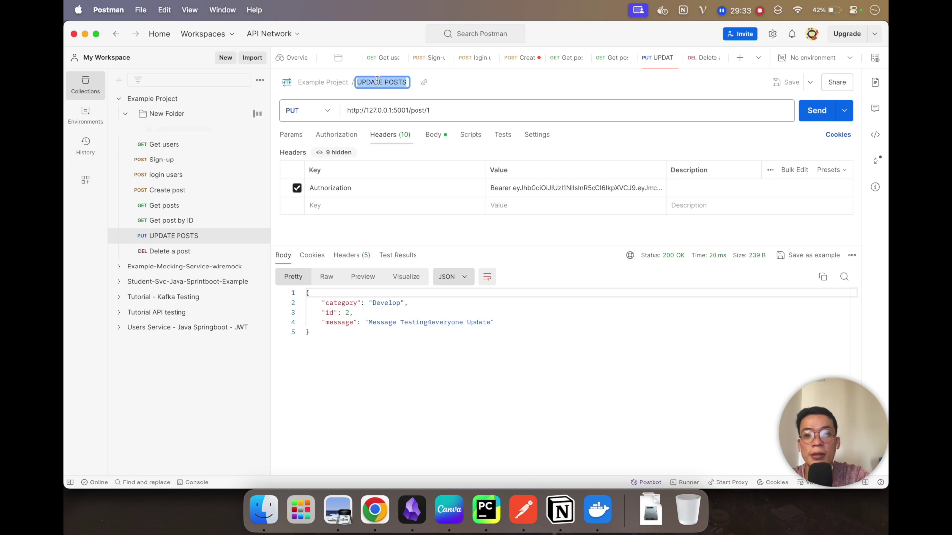
pyautogui.write('Update a post')
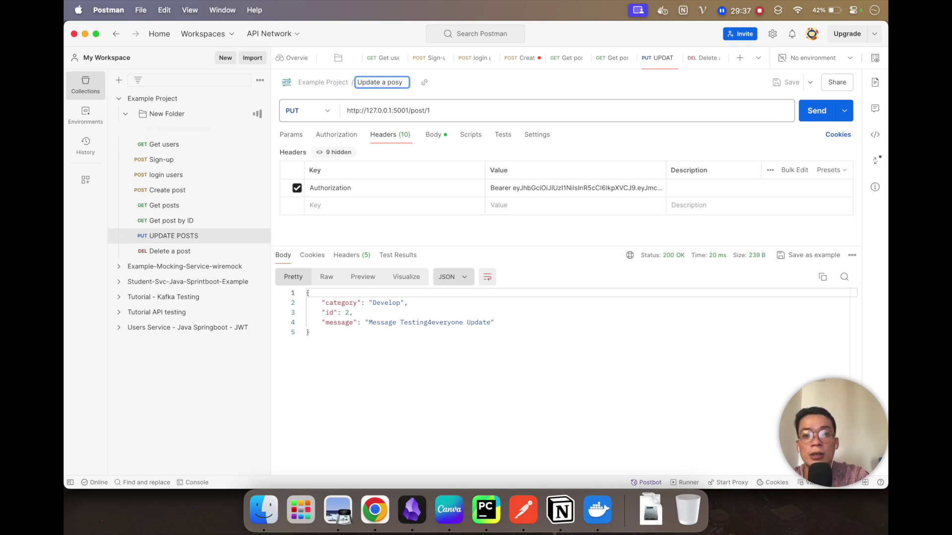
pyautogui.press('Return')
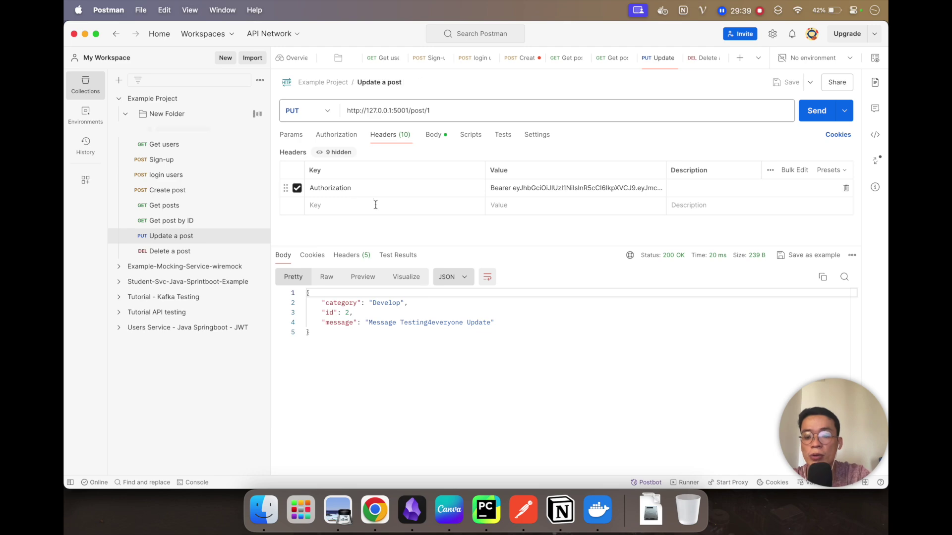
# Step: Review the tutorial's Search Post example in Chrome, then open Postman's Get post by ID request
pyautogui.click(375, 511)
pyautogui.scroll(-5, 260, 359)
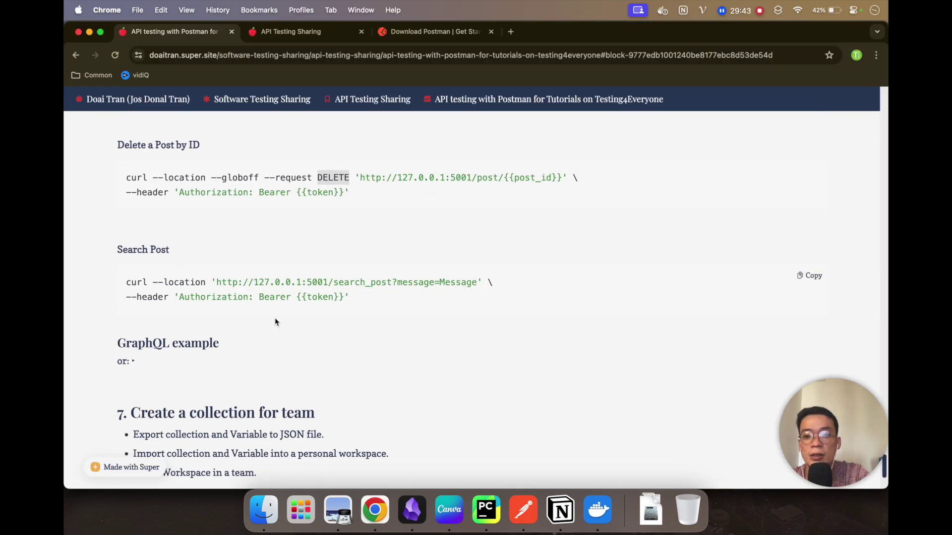
pyautogui.press('super+Tab')
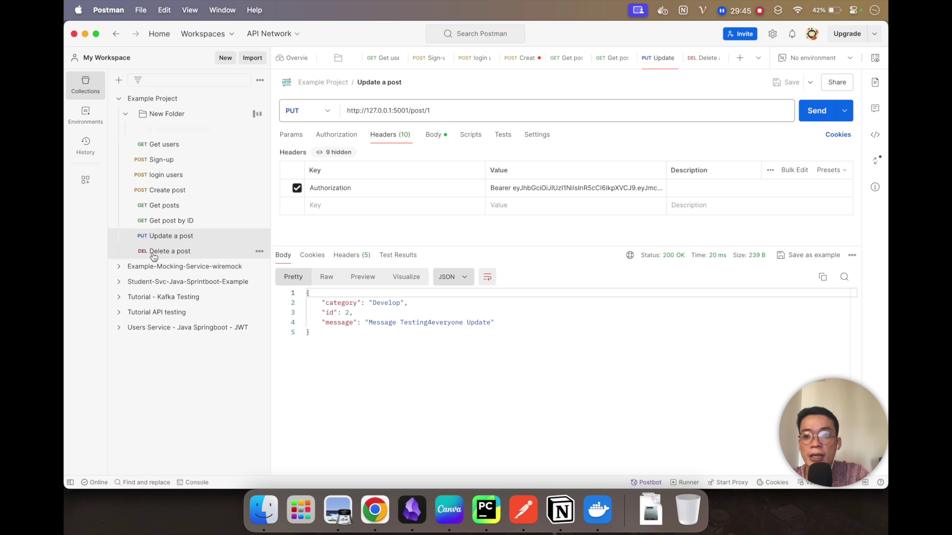
pyautogui.click(171, 225)
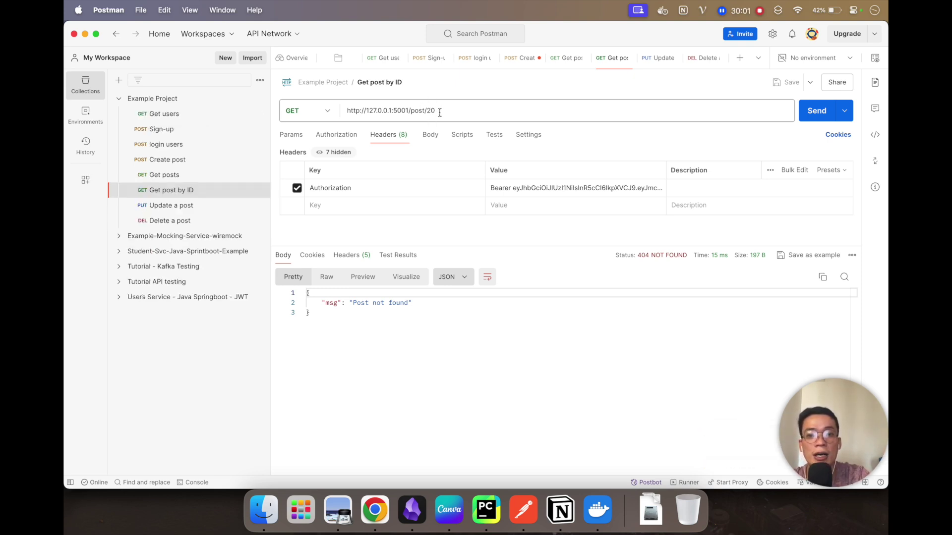
pyautogui.click(442, 112)
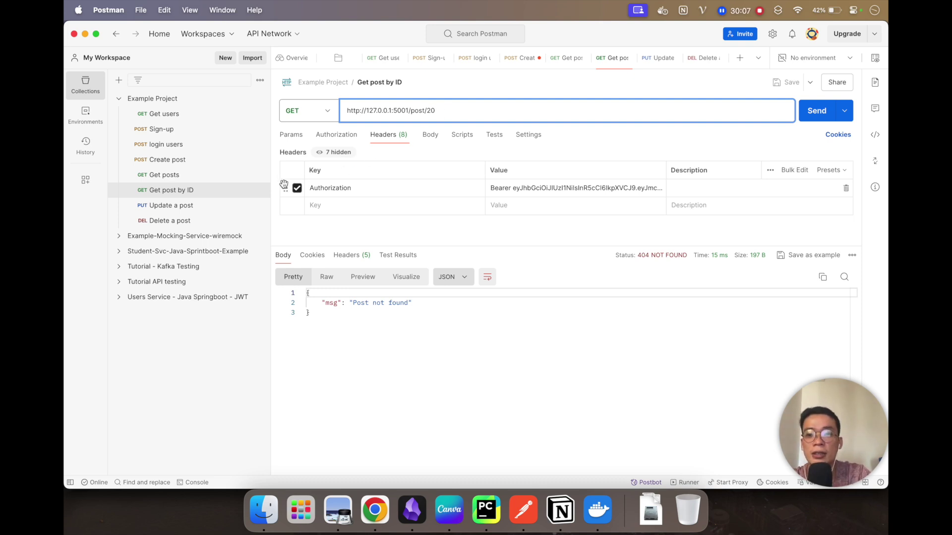
# Step: Copy the Search Post search_post URL from the Chrome tutorial, then open Delete a post
pyautogui.click(375, 509)
pyautogui.click(397, 297)
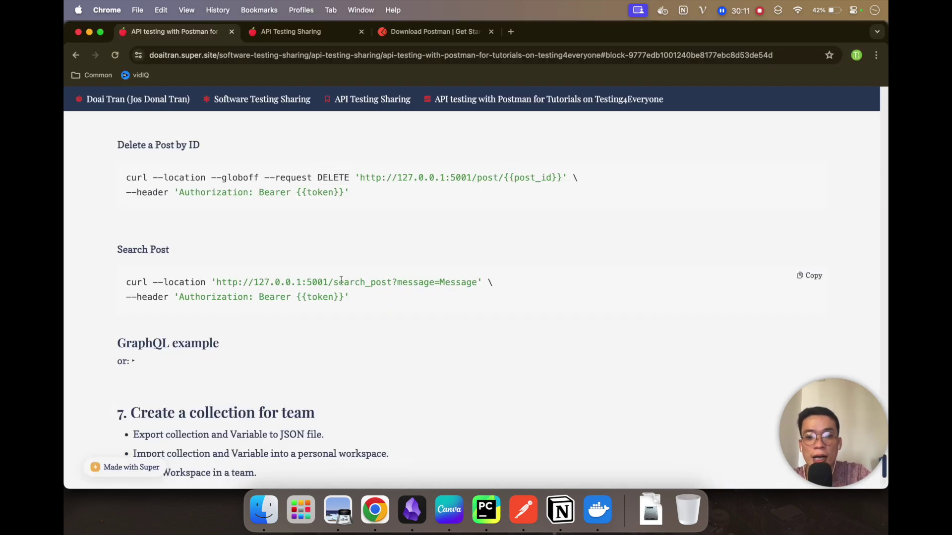
pyautogui.moveTo(336, 281); pyautogui.dragTo(404, 283)
pyautogui.click(448, 294)
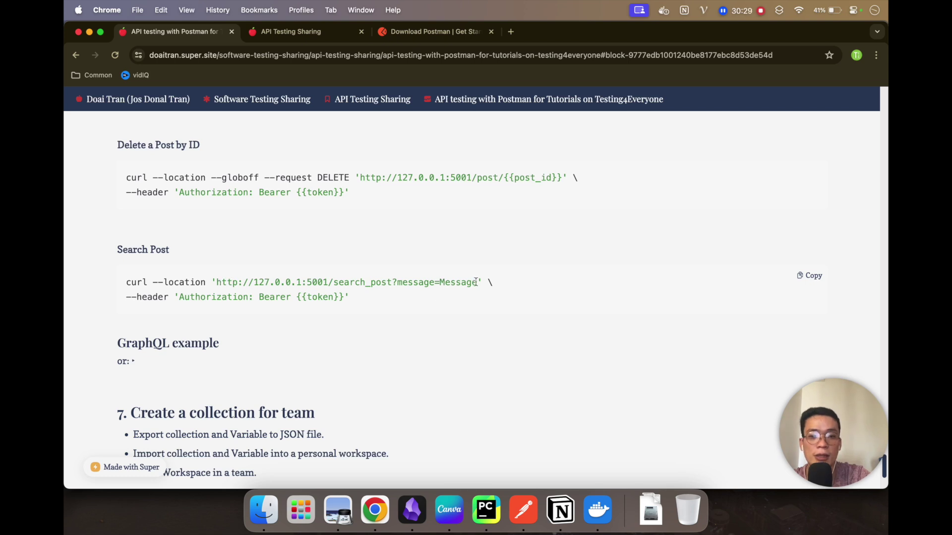
pyautogui.moveTo(475, 281); pyautogui.dragTo(219, 283)
pyautogui.press('super+c')
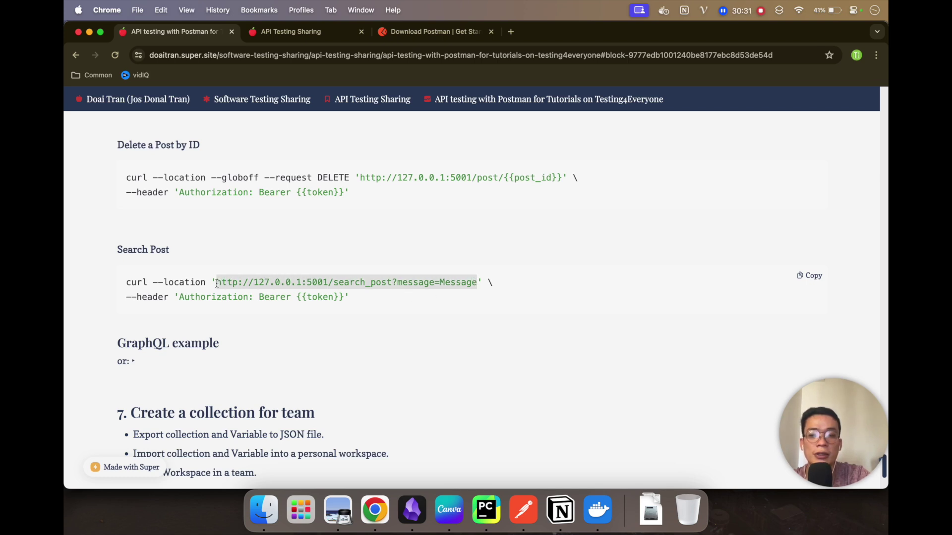
pyautogui.press('super+Tab')
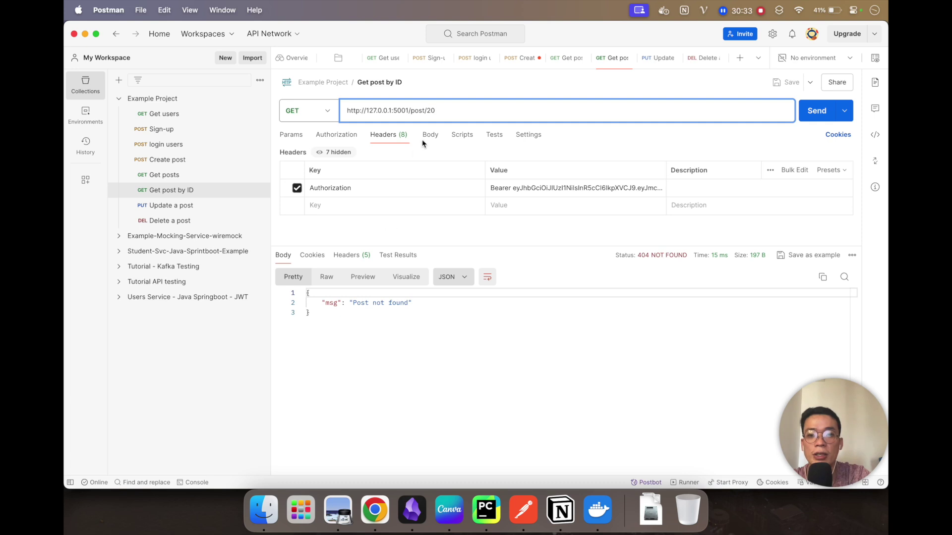
pyautogui.click(179, 221)
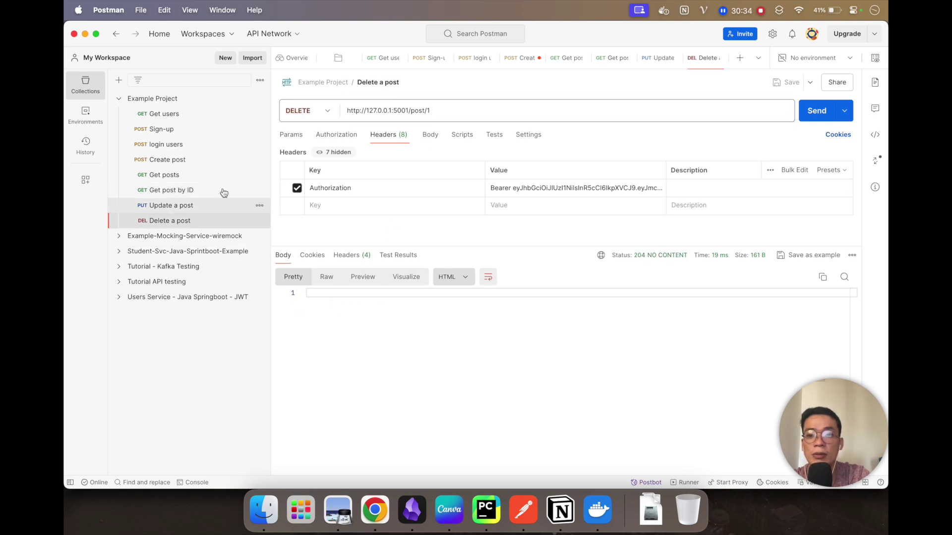
# Step: Add a new request to Example Project named 'Get post and query'
pyautogui.click(259, 99)
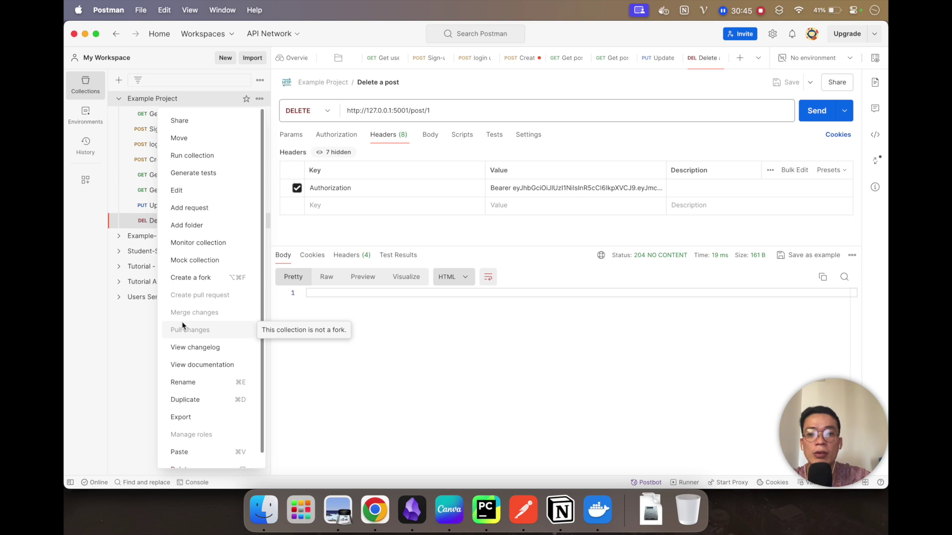
pyautogui.click(229, 213)
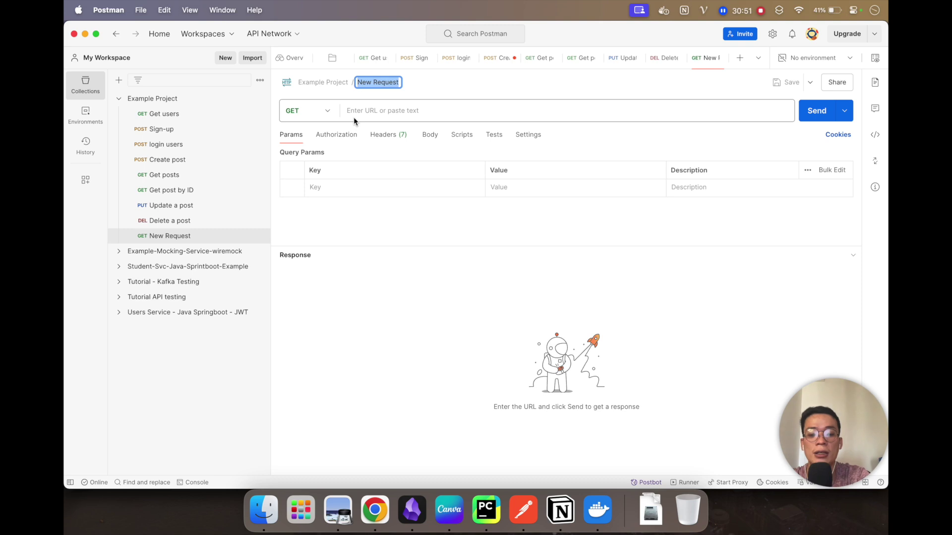
pyautogui.write('Get p')
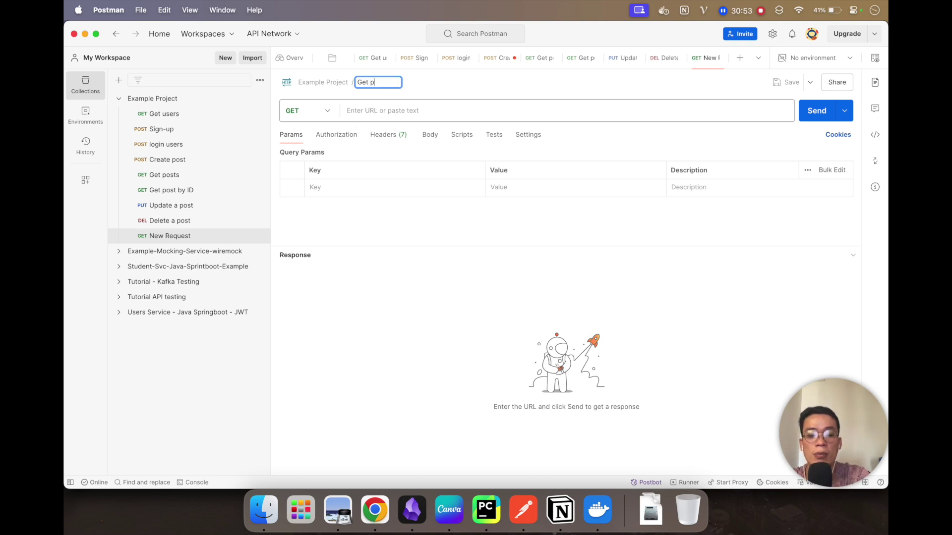
pyautogui.write('ost and q')
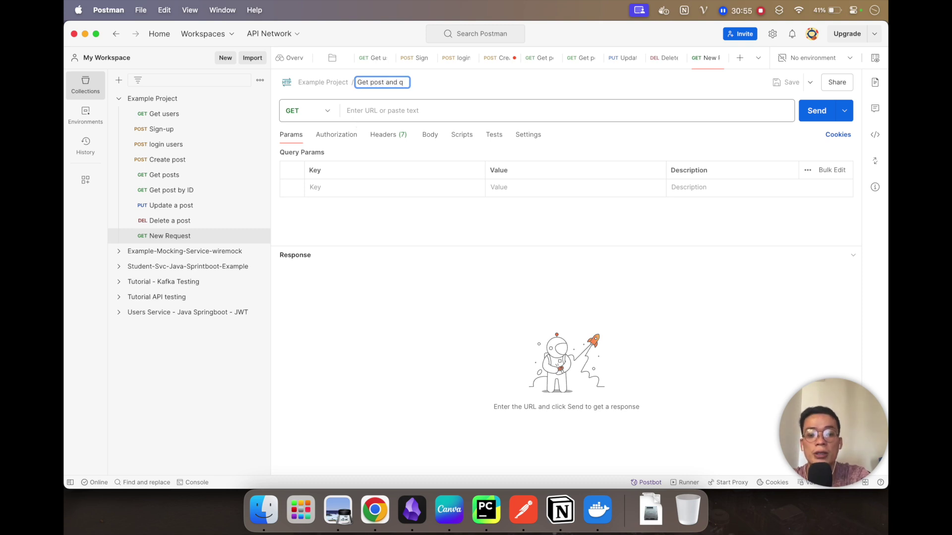
pyautogui.write('uer')
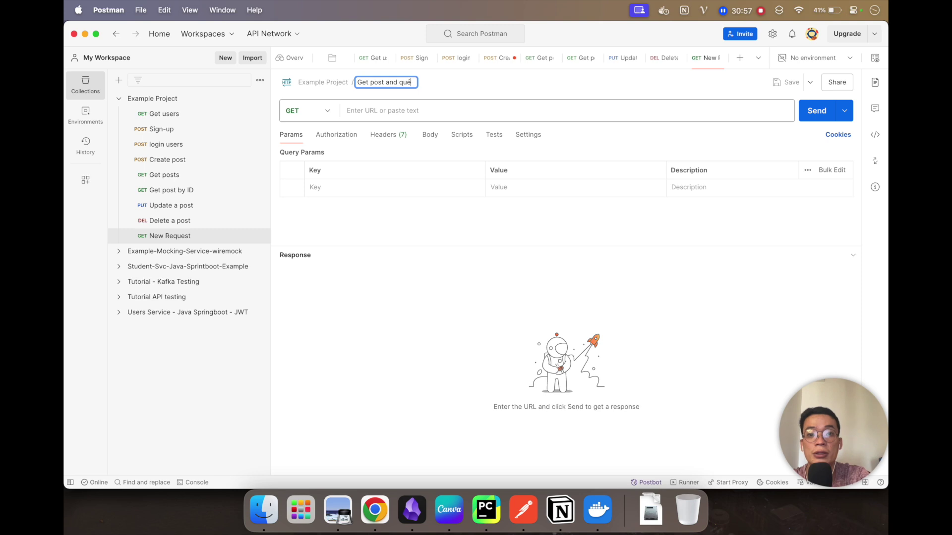
pyautogui.write('y')
pyautogui.press('Return')
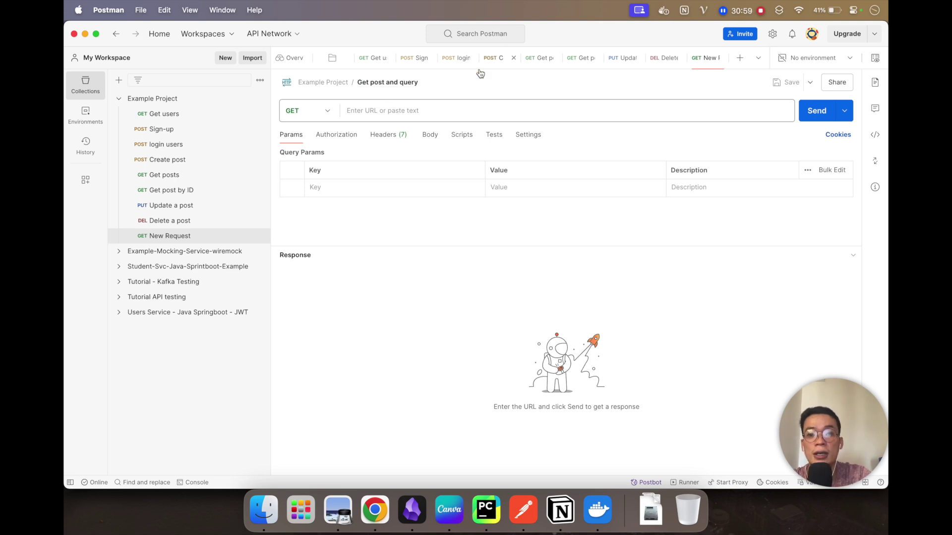
pyautogui.press('super+v')
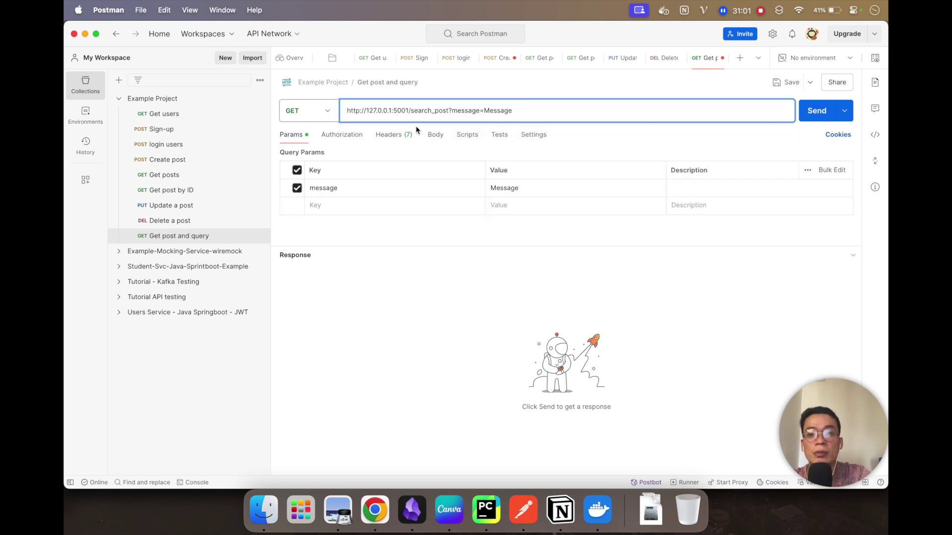
pyautogui.click(449, 110)
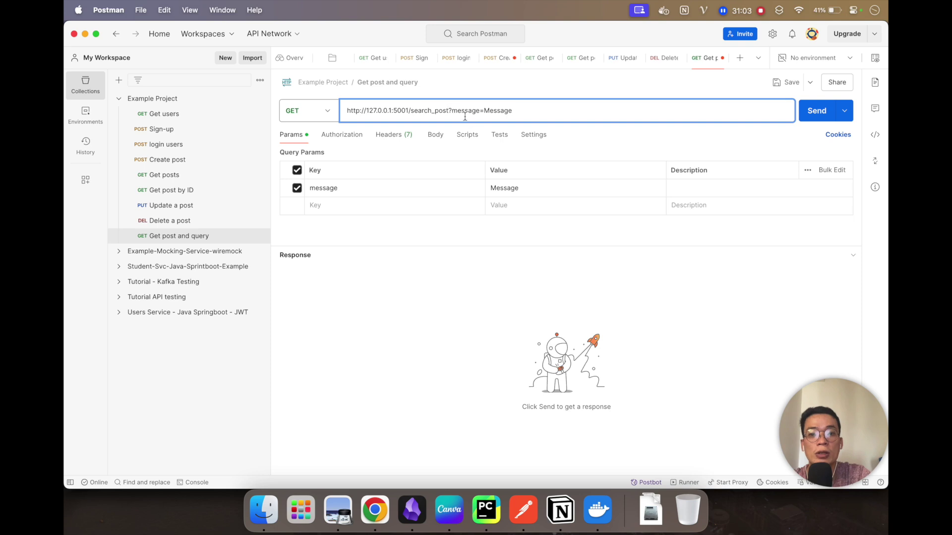
pyautogui.doubleClick(456, 111)
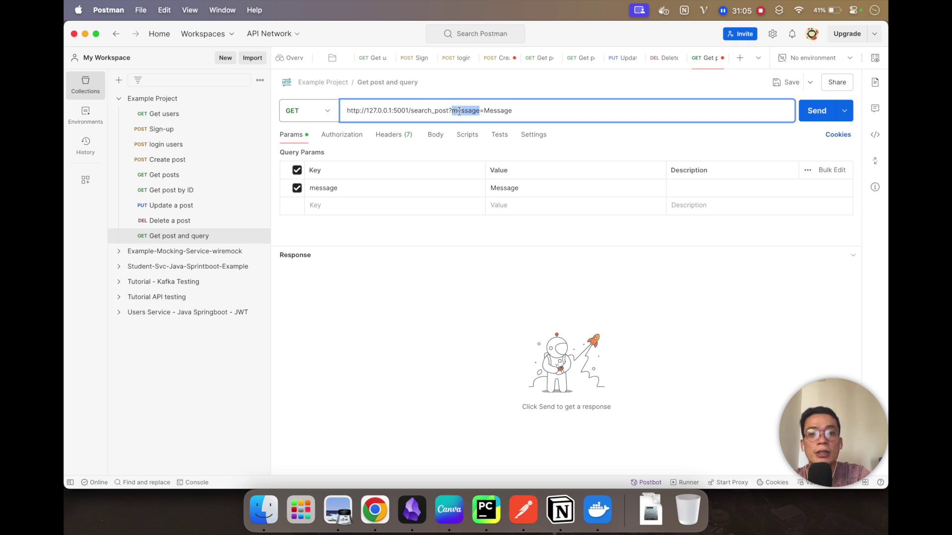
pyautogui.click(503, 112)
pyautogui.doubleClick(503, 112)
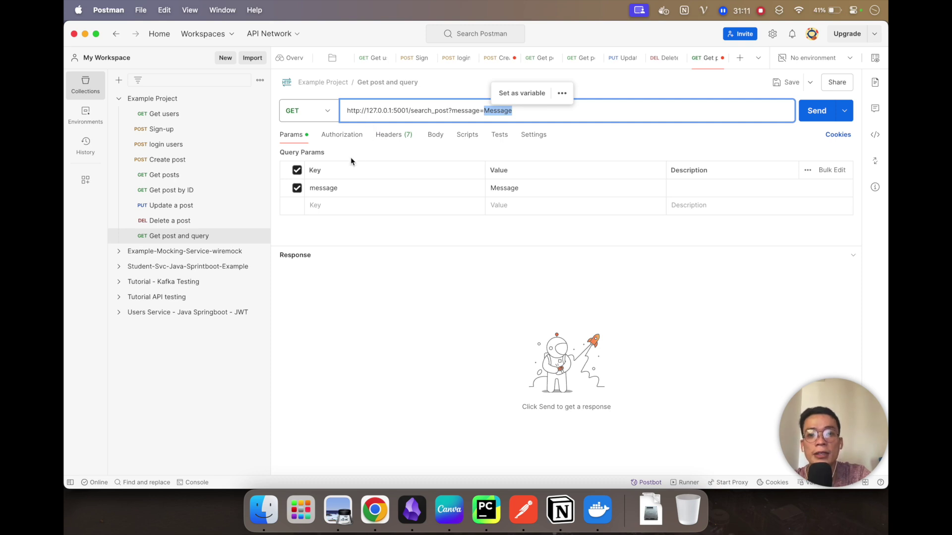
pyautogui.click(355, 266)
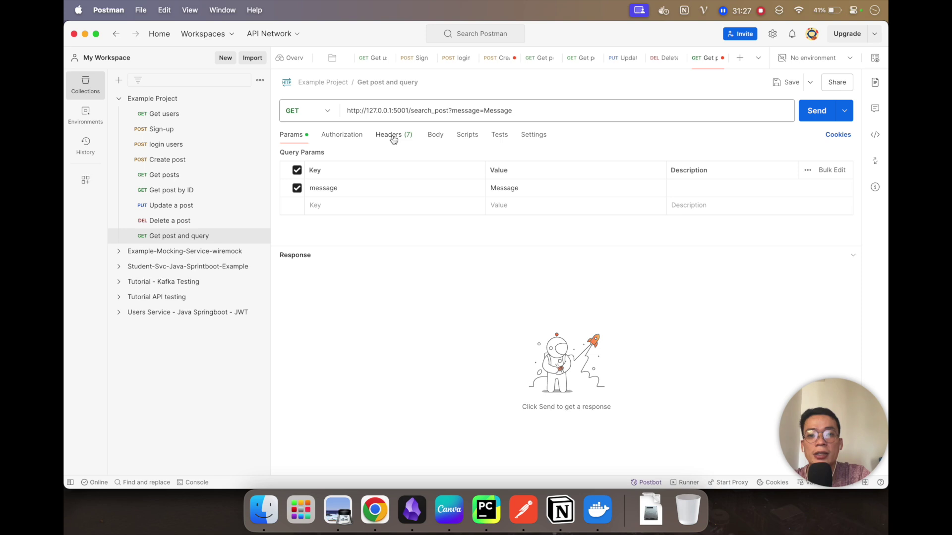
# Step: Add an 'Authorization' header key copied from the tutorial's curl example
pyautogui.press('super+Tab')
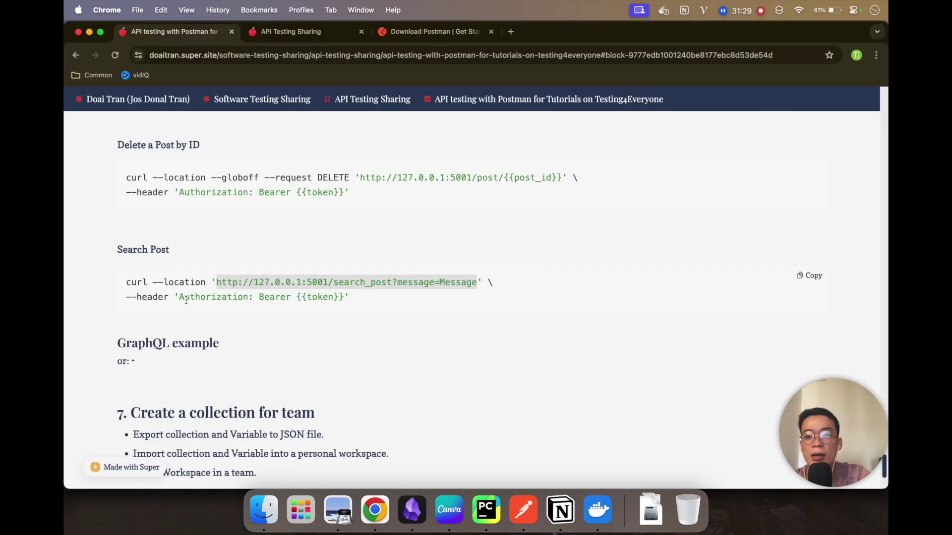
pyautogui.doubleClick(186, 297)
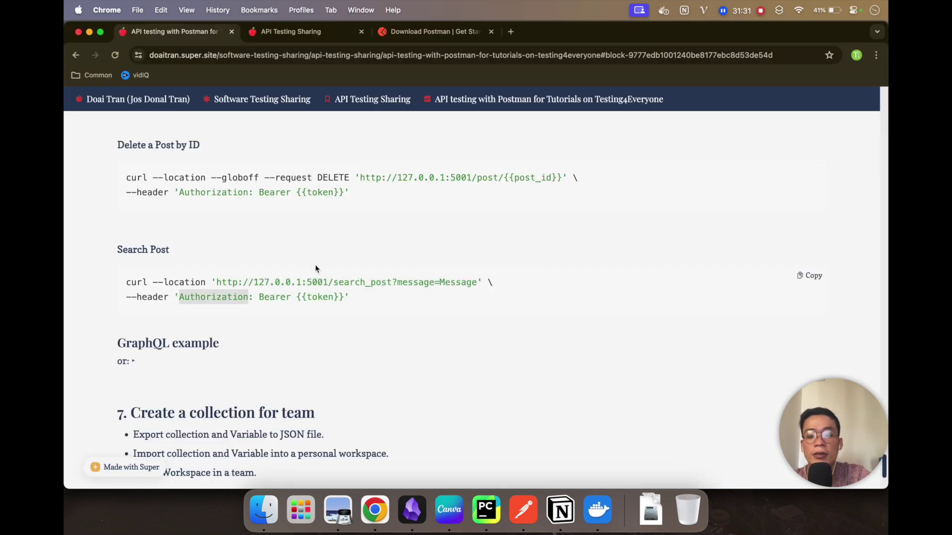
pyautogui.press('super+Tab')
pyautogui.click(394, 135)
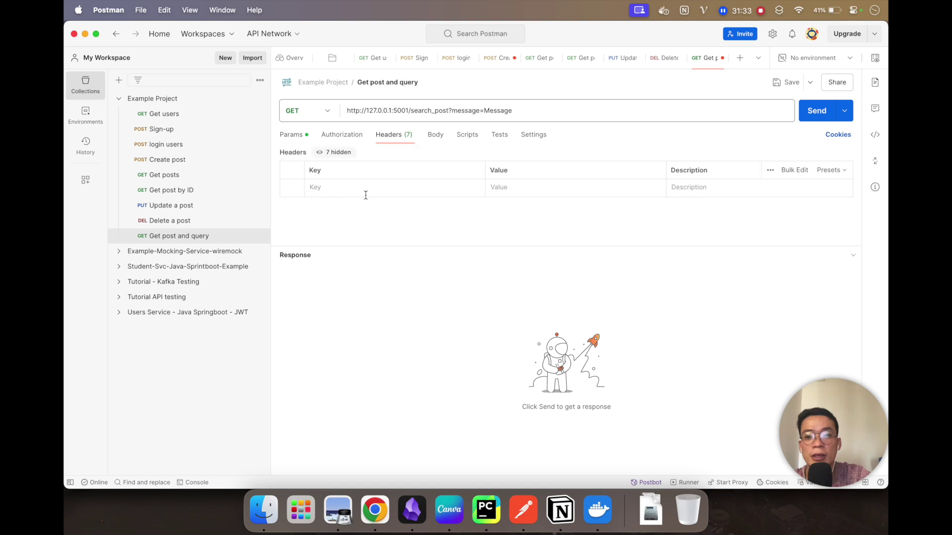
pyautogui.click(350, 195)
pyautogui.press('super+v')
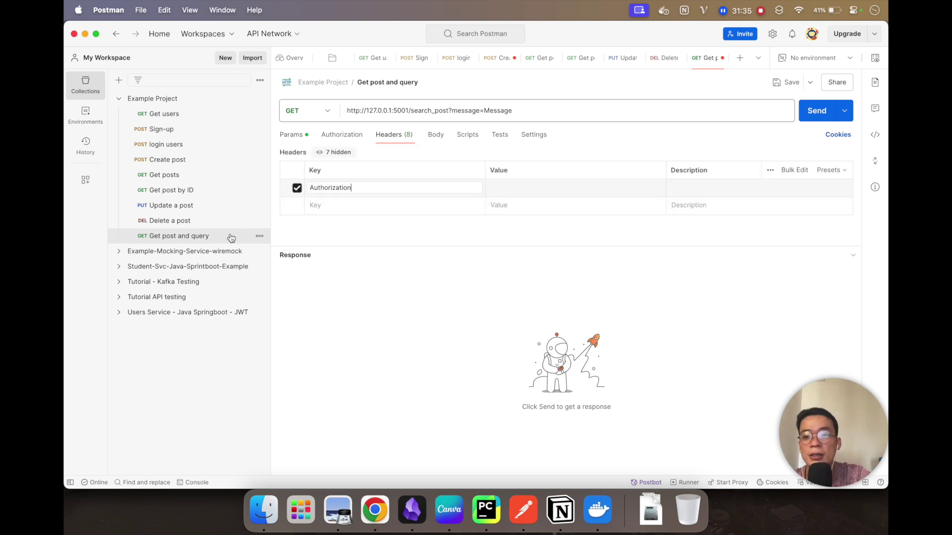
# Step: Copy the Bearer token from Delete a post and paste it as the Authorization value
pyautogui.click(181, 222)
pyautogui.click(555, 187)
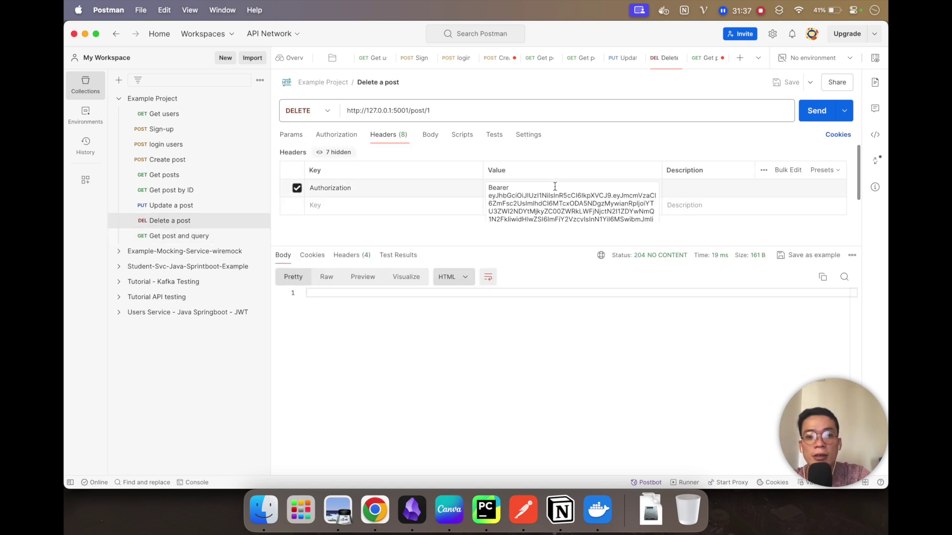
pyautogui.press('super+a')
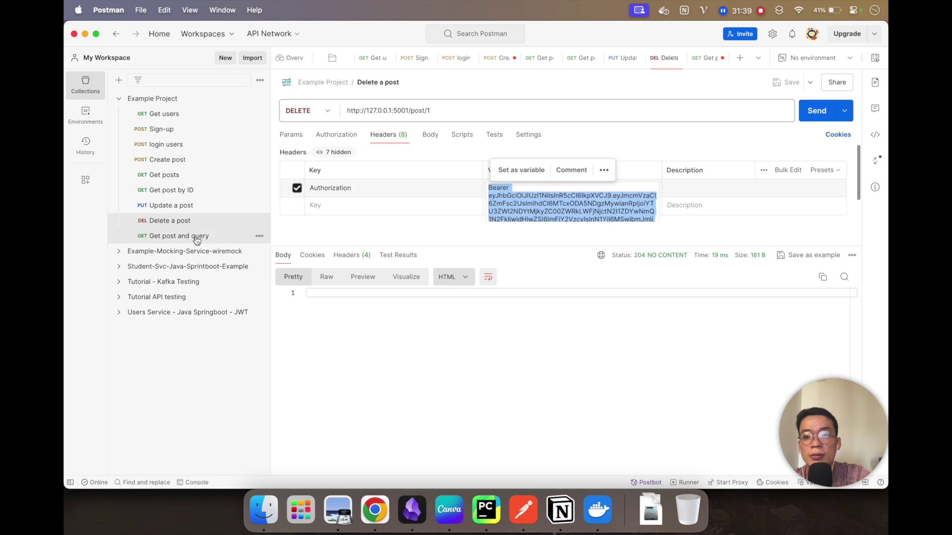
pyautogui.click(191, 236)
pyautogui.click(516, 188)
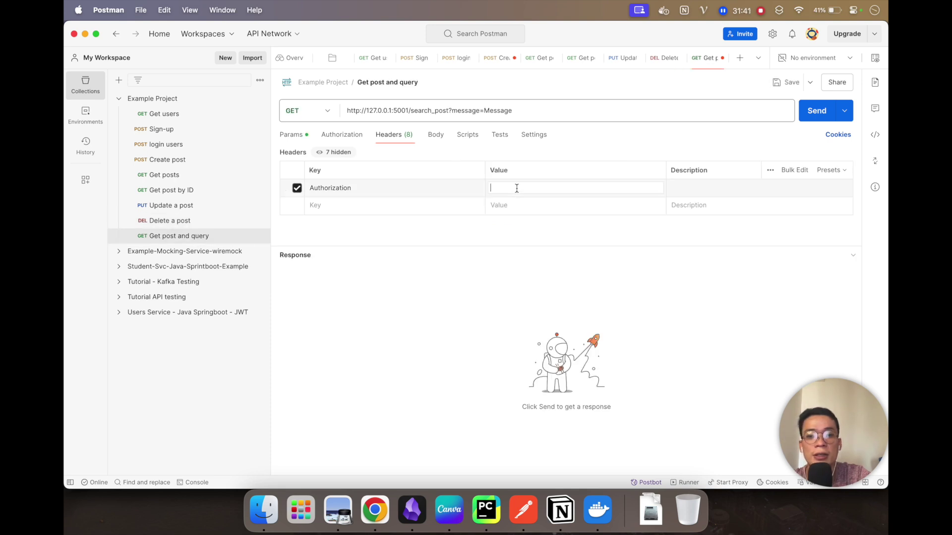
pyautogui.press('super+v')
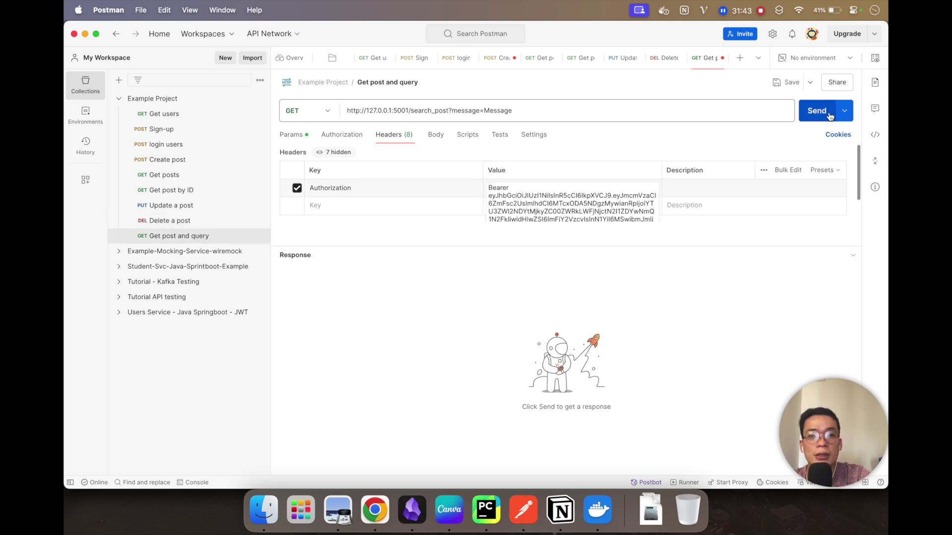
# Step: Send the search_post?message=Message request and review the 200 OK response listing posts 2 and 3
pyautogui.click(815, 111)
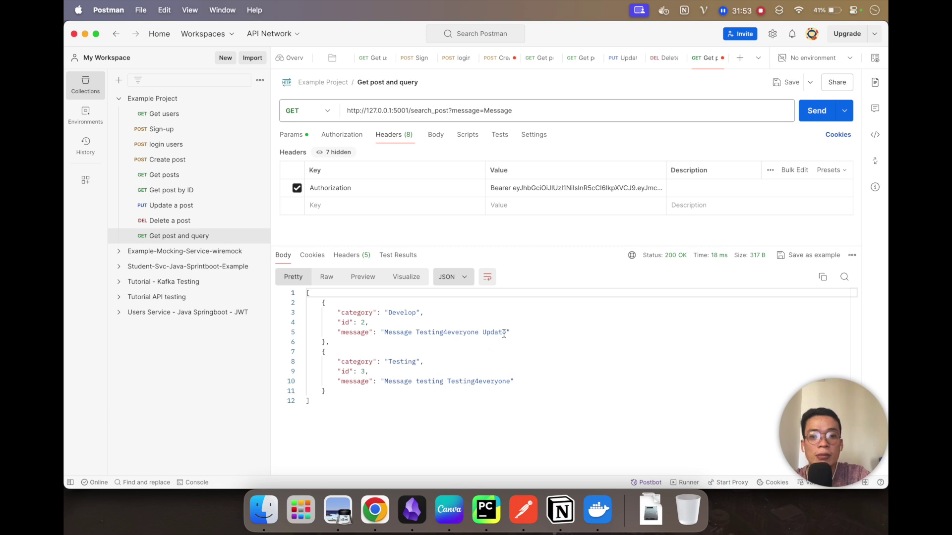
pyautogui.moveTo(506, 332); pyautogui.dragTo(384, 333)
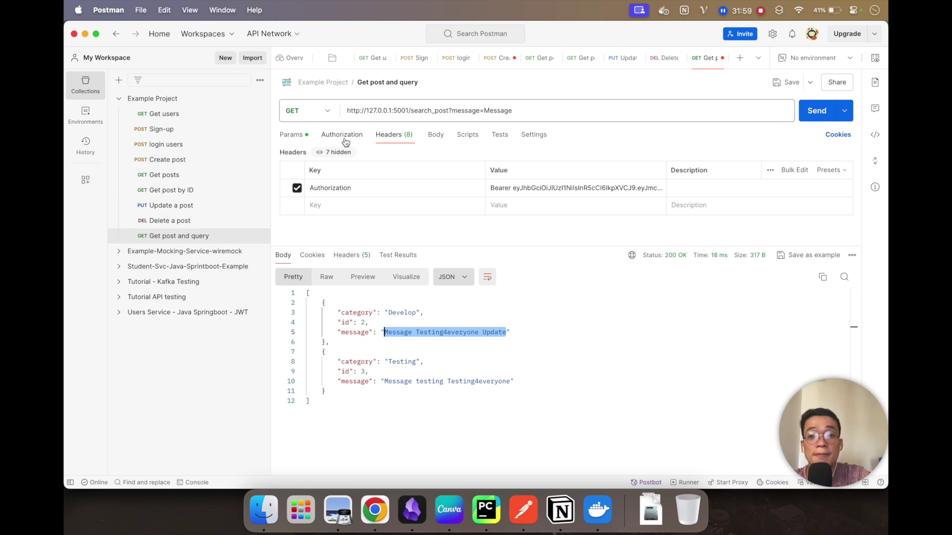
# Step: Set the message param to 'Message Testing4everyone Update', resend to get only post 2, and save
pyautogui.click(292, 135)
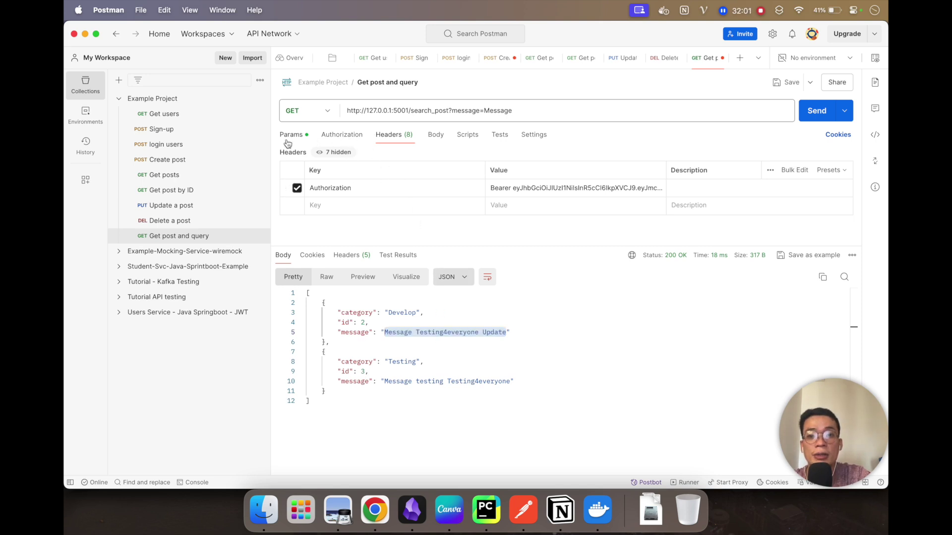
pyautogui.doubleClick(551, 191)
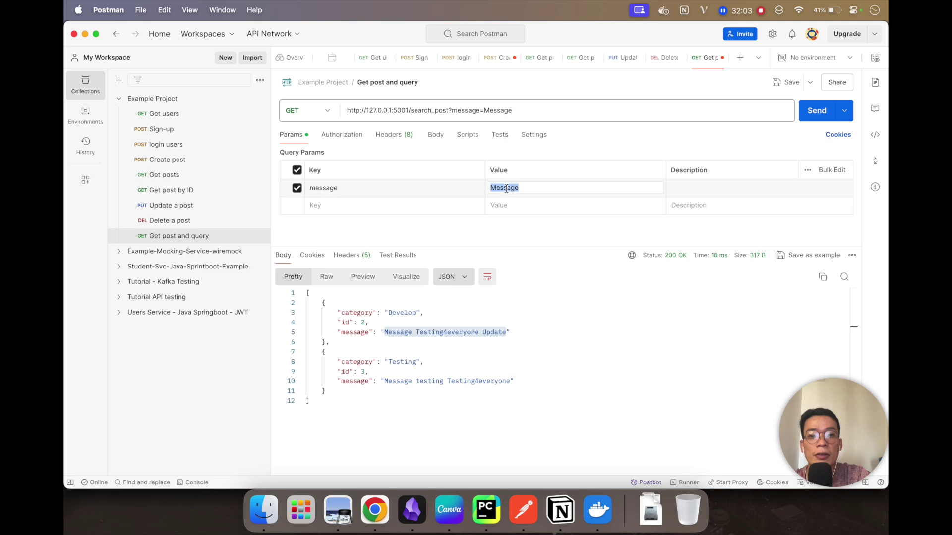
pyautogui.press('super+v')
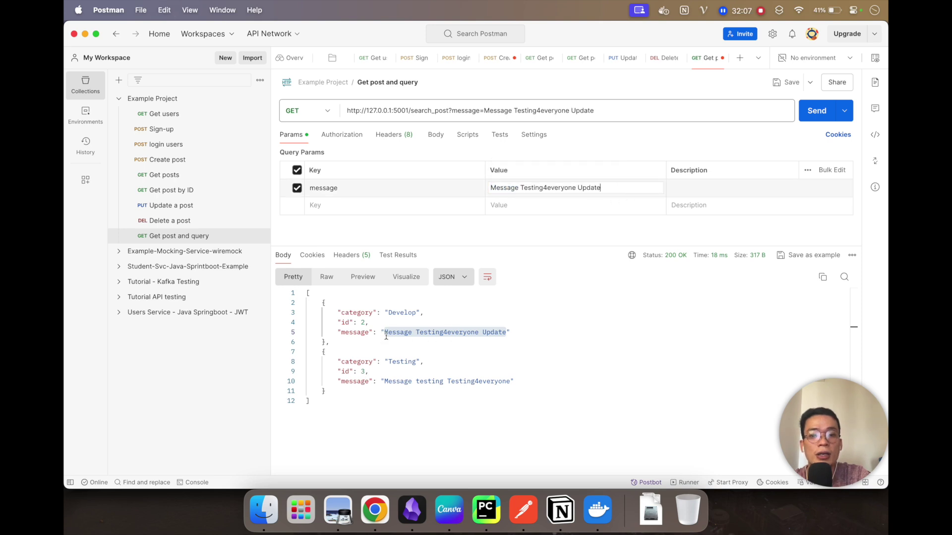
pyautogui.click(817, 111)
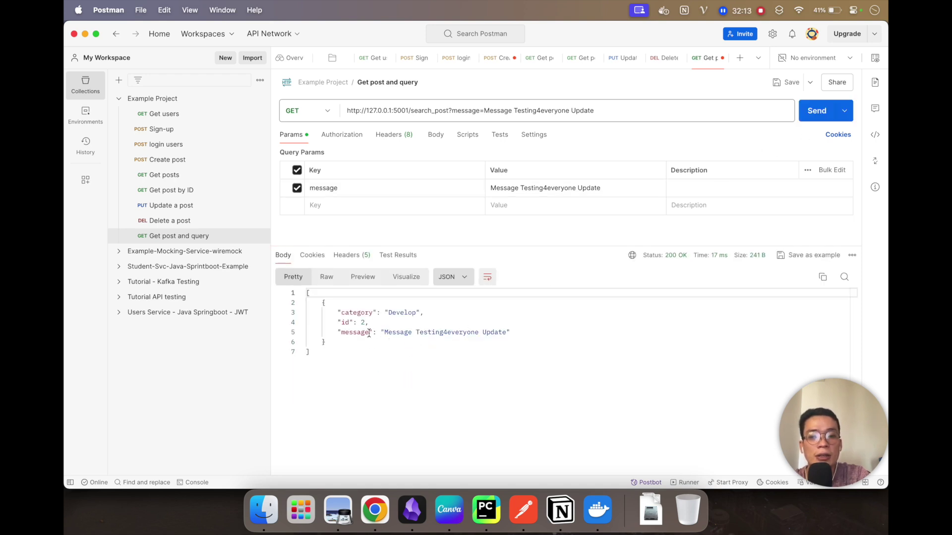
pyautogui.moveTo(385, 332); pyautogui.dragTo(509, 334)
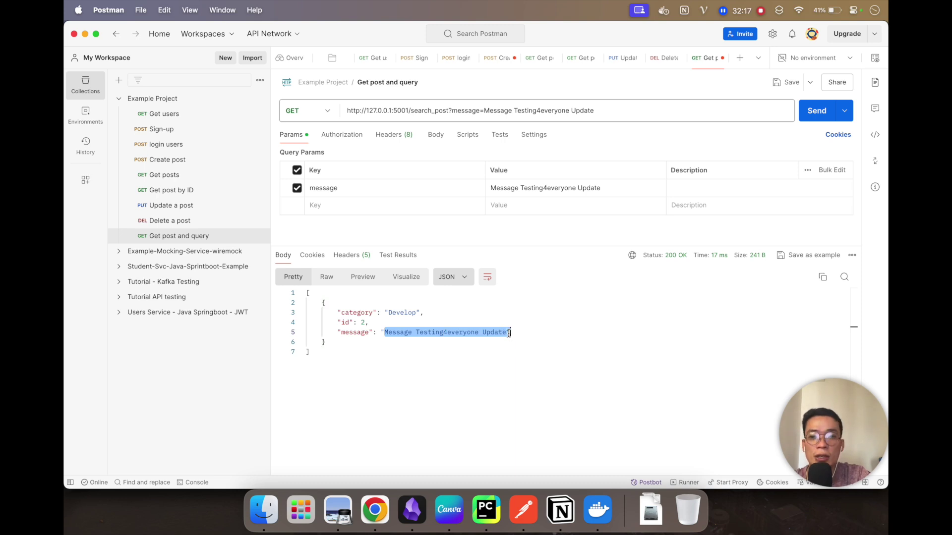
pyautogui.press('super+s')
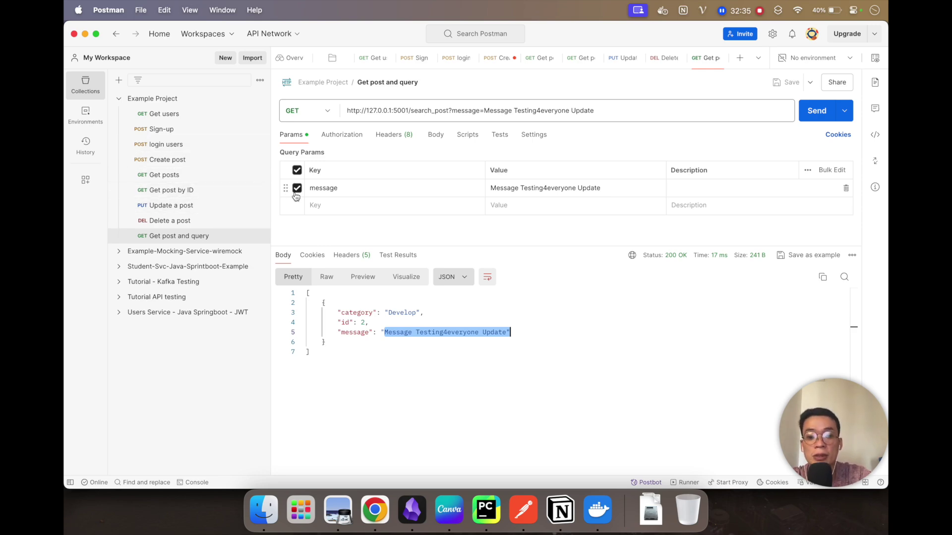
# Step: Switch to Chrome's API Testing Sharing tab and scroll to its list of API practice sites
pyautogui.click(374, 510)
pyautogui.click(291, 31)
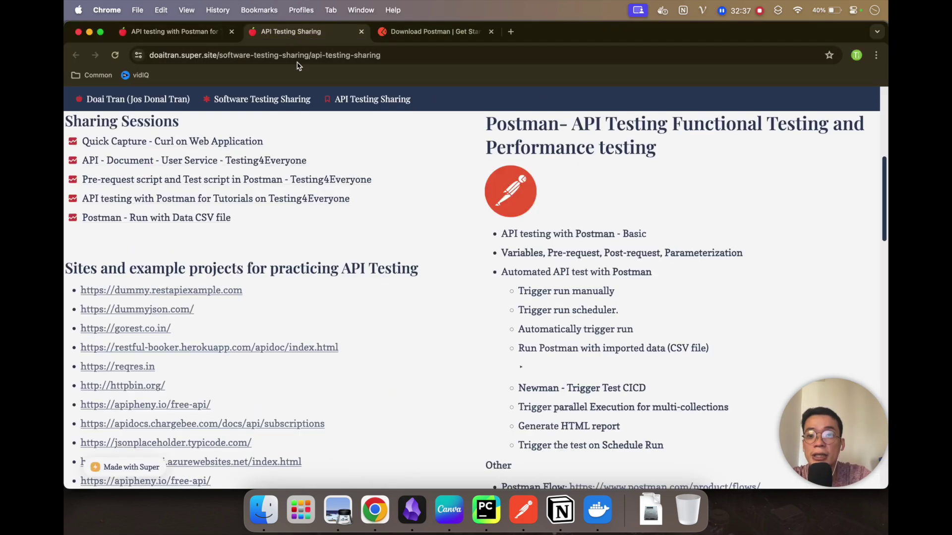
pyautogui.scroll(-3, 269, 337)
pyautogui.scroll(-2, 250, 336)
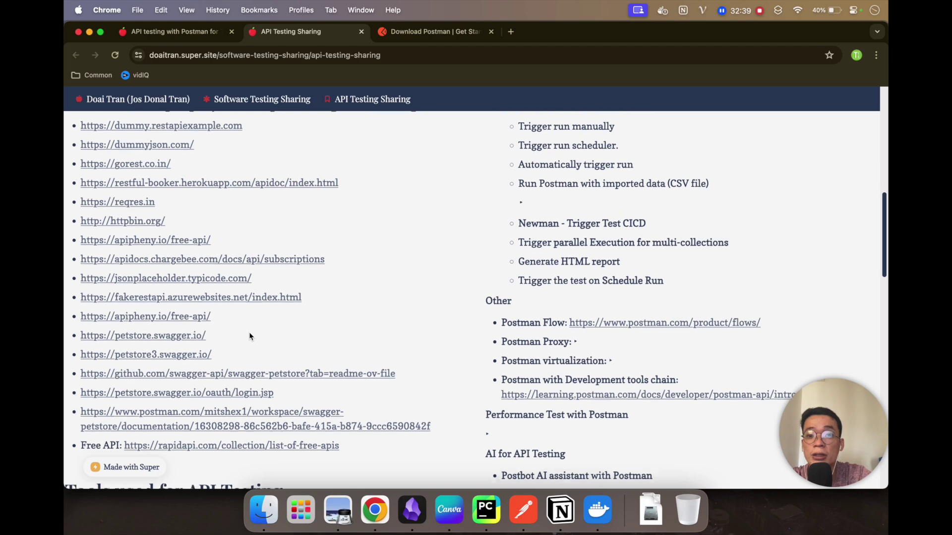
pyautogui.scroll(1, 249, 335)
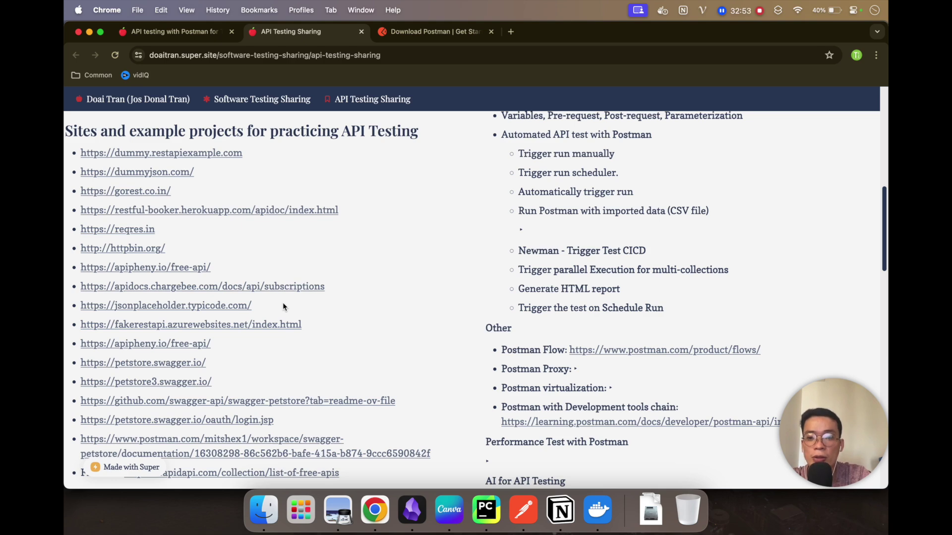
pyautogui.scroll(1, 282, 304)
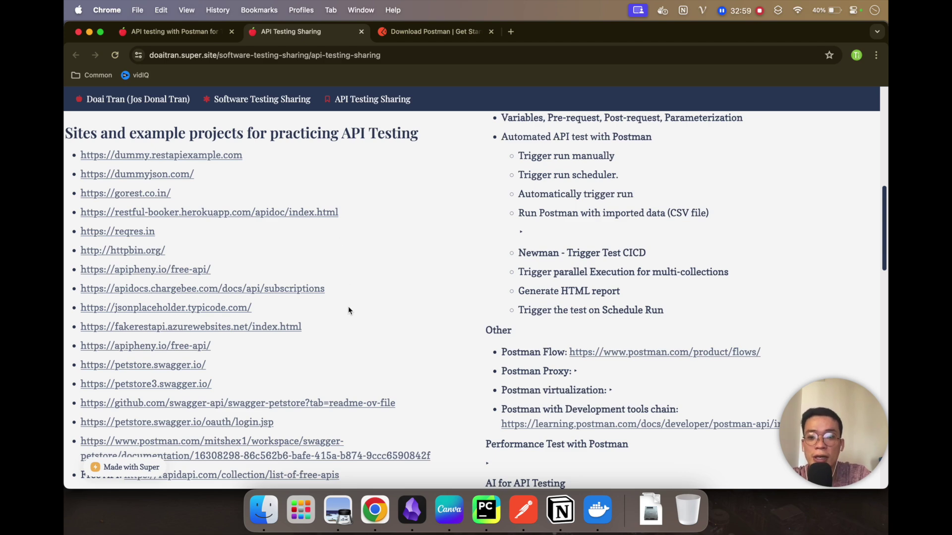
pyautogui.scroll(-1, 348, 309)
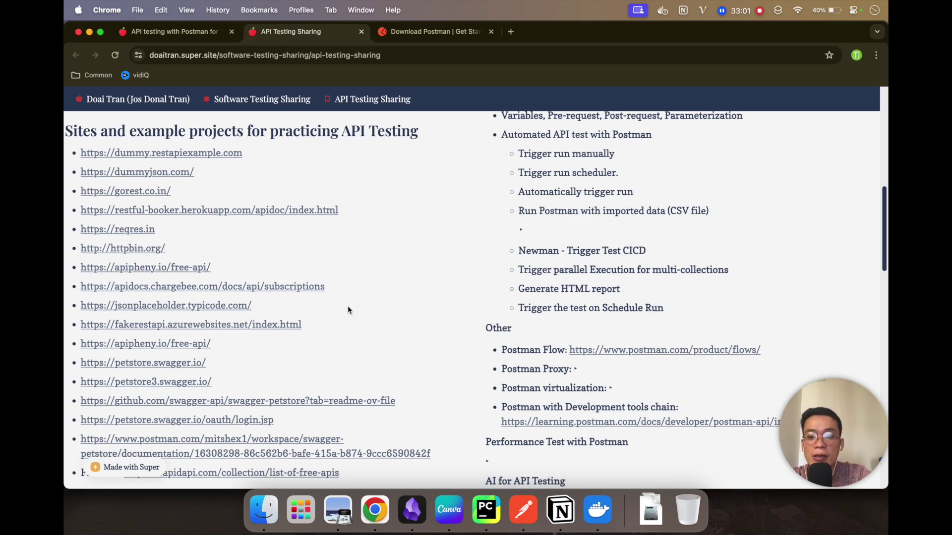
pyautogui.scroll(-1, 348, 310)
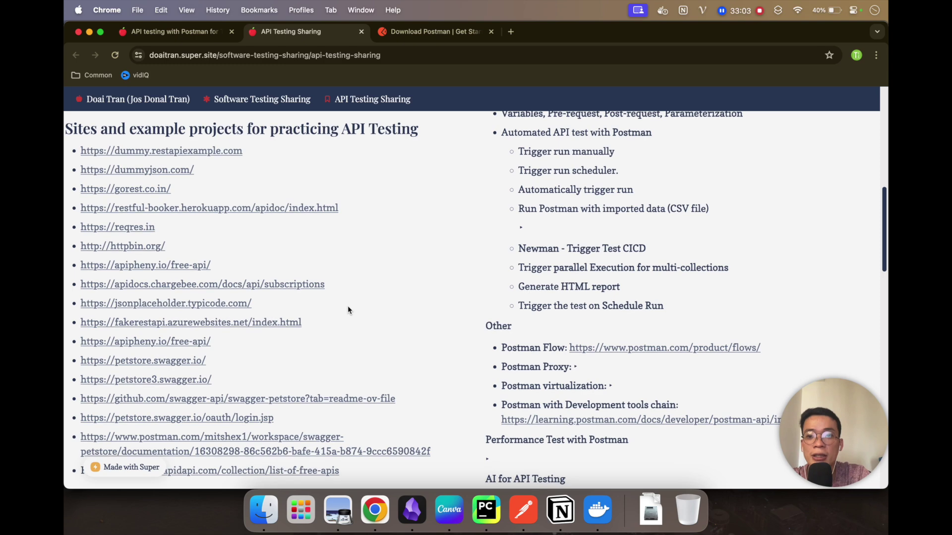